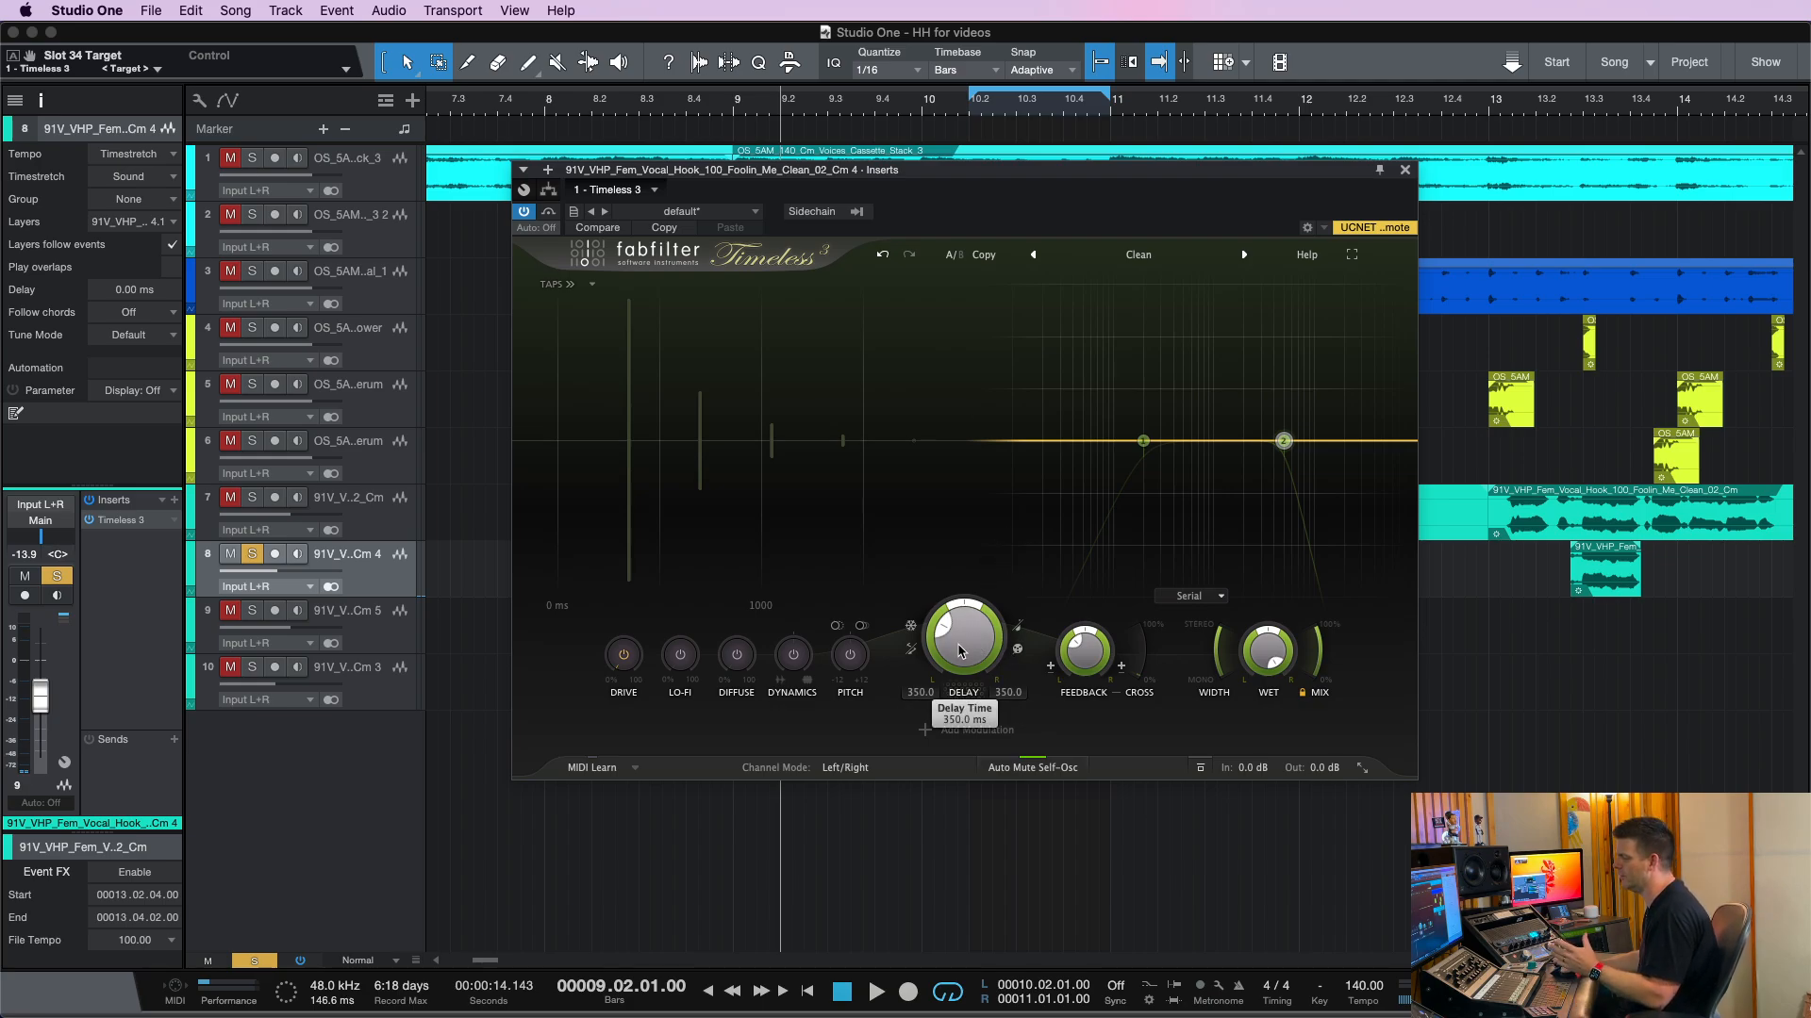
Sync the Timeless 3 delay time to 1/4 notes with straight timing
mouse_move(960, 651)
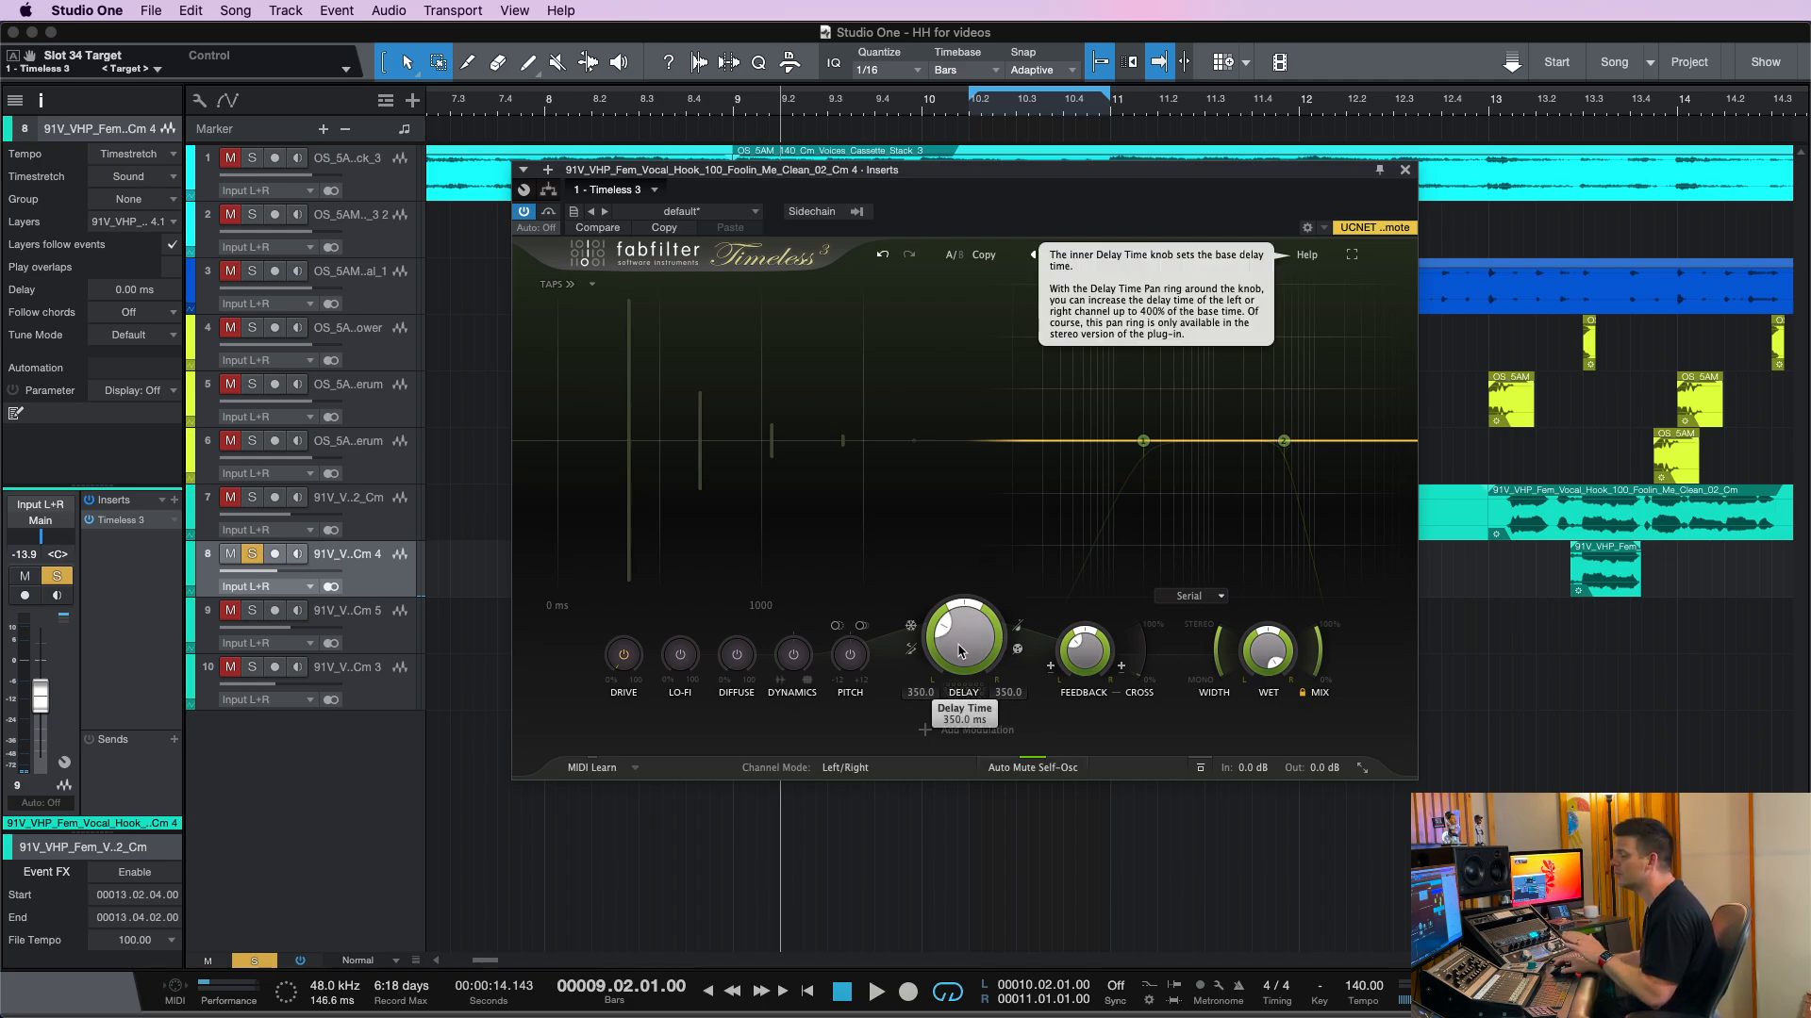
mouse_move(971, 642)
left_mouse_down()
mouse_move(981, 625)
mouse_move(955, 630)
left_mouse_up()
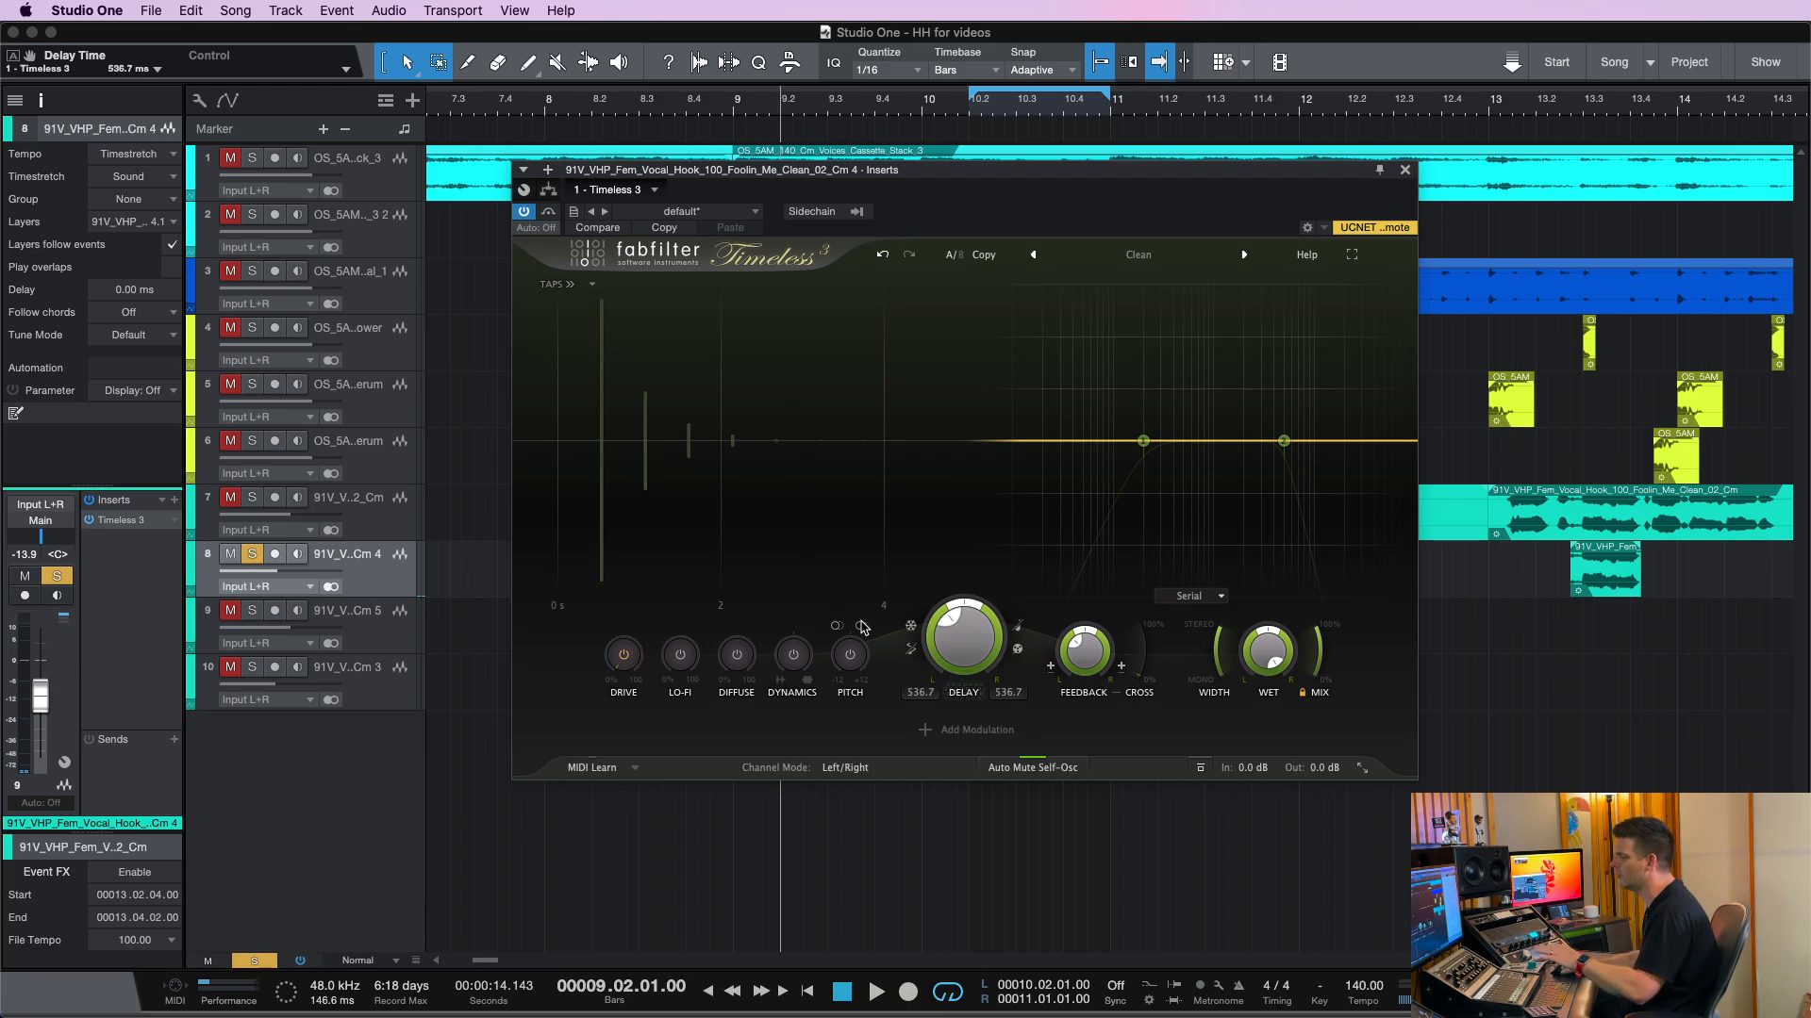
left_click(1016, 627)
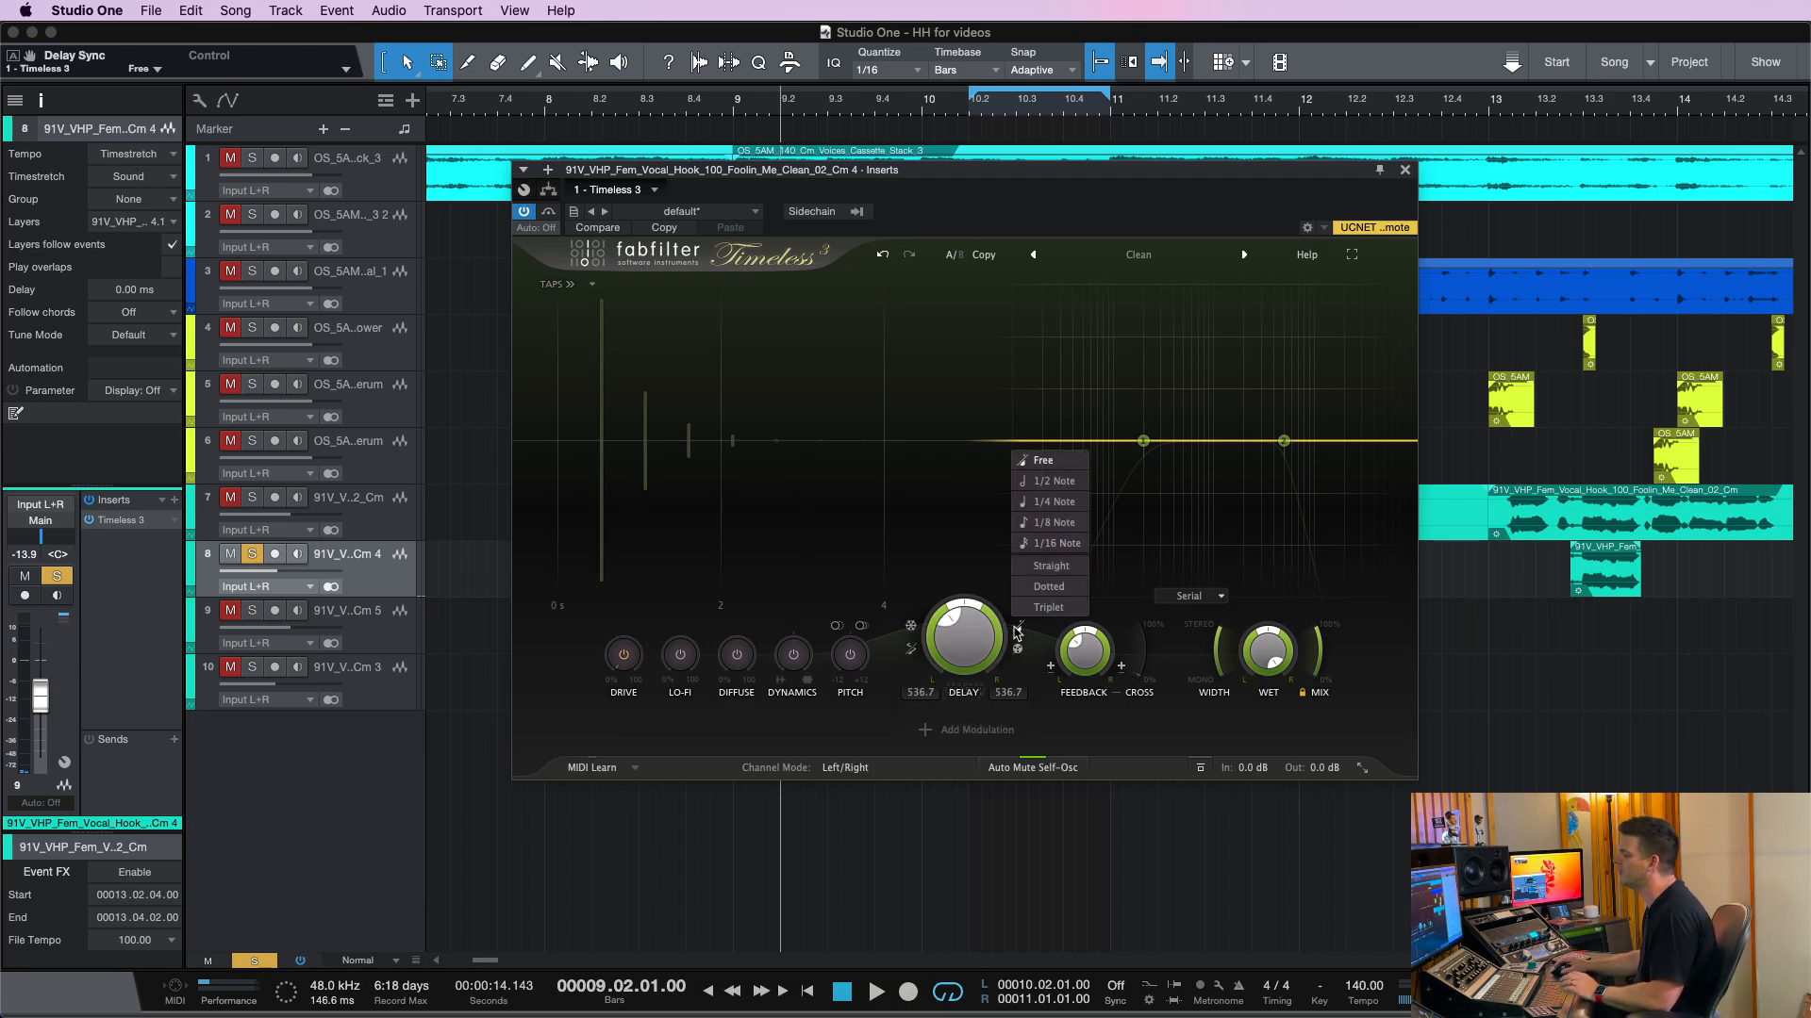
left_click(1057, 510)
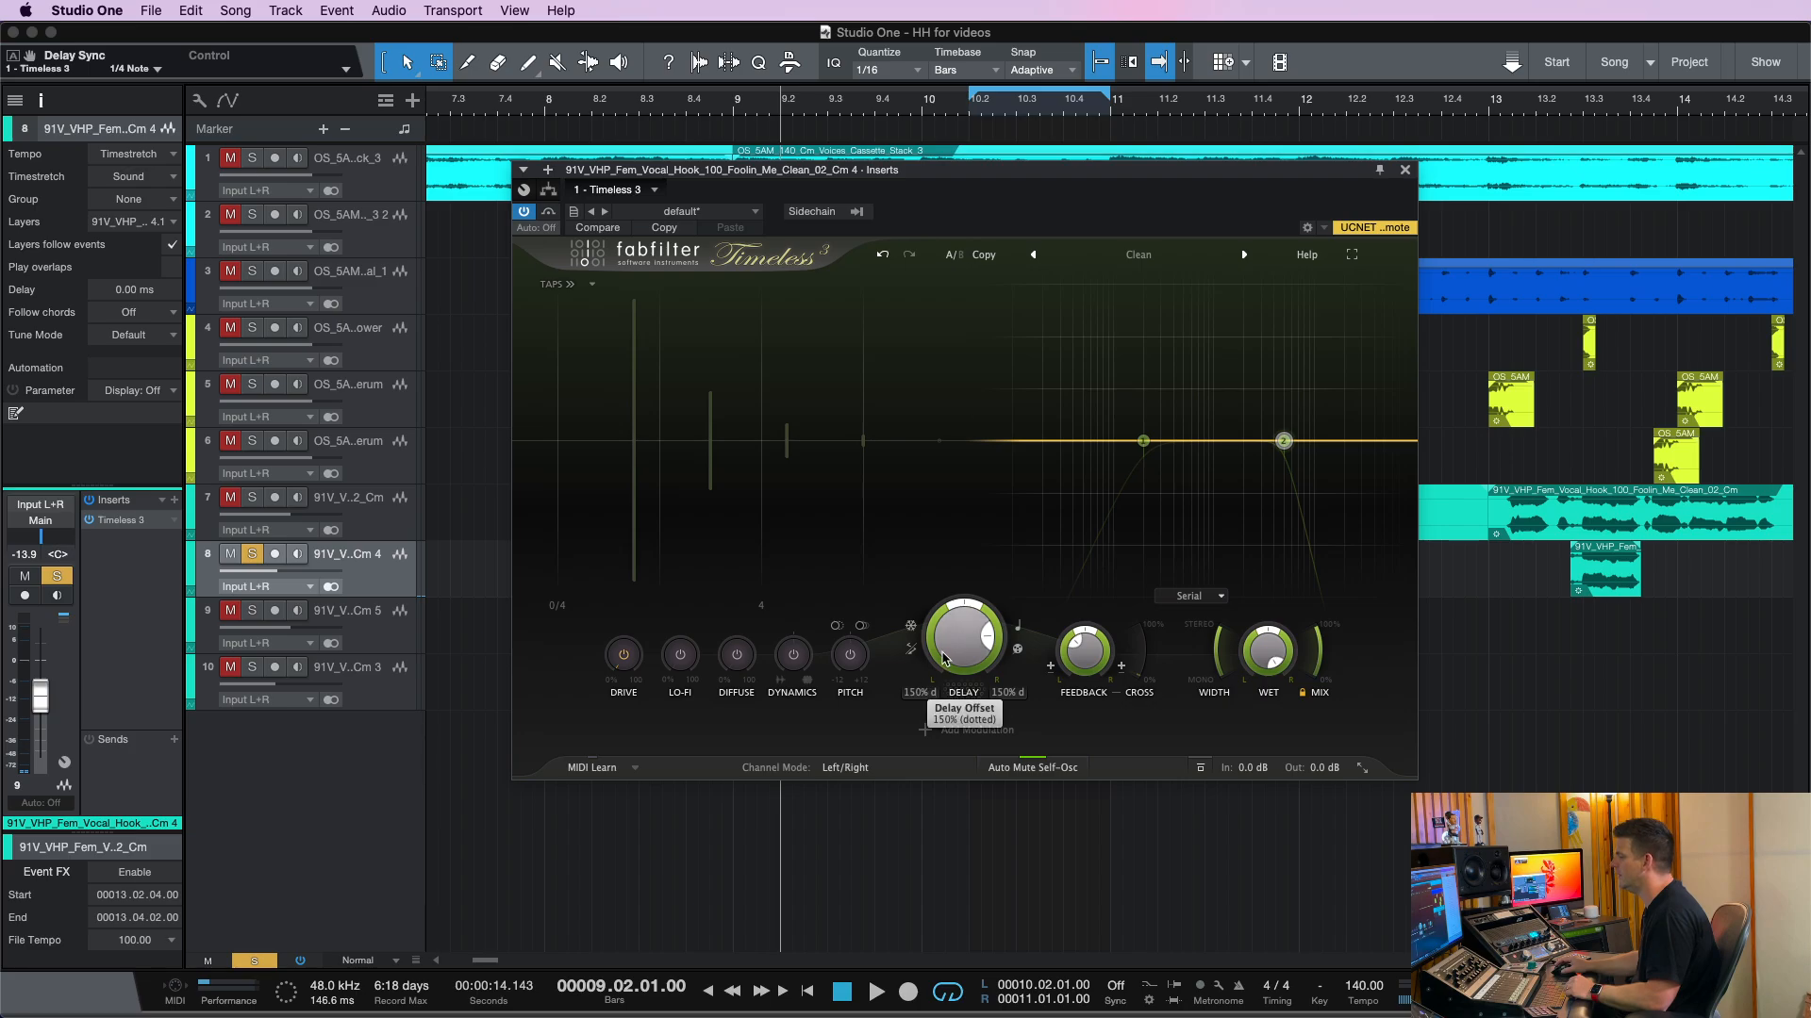
left_click(1019, 627)
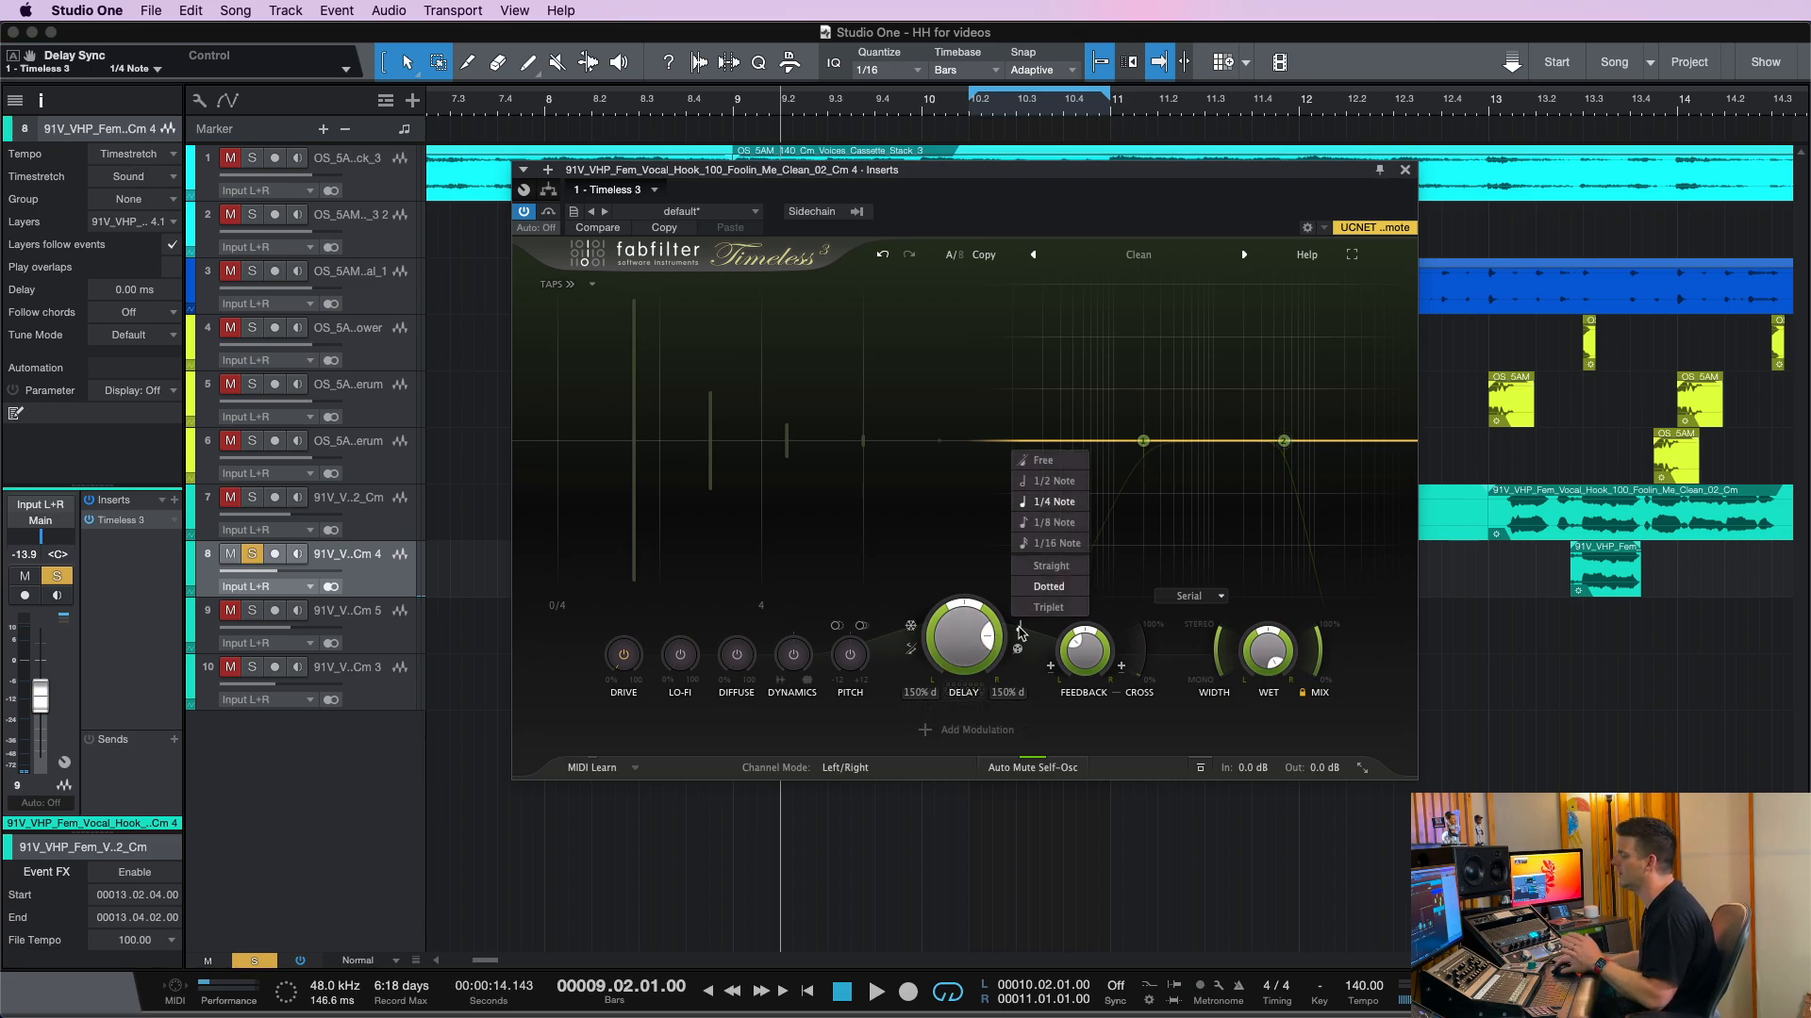
left_click(1053, 566)
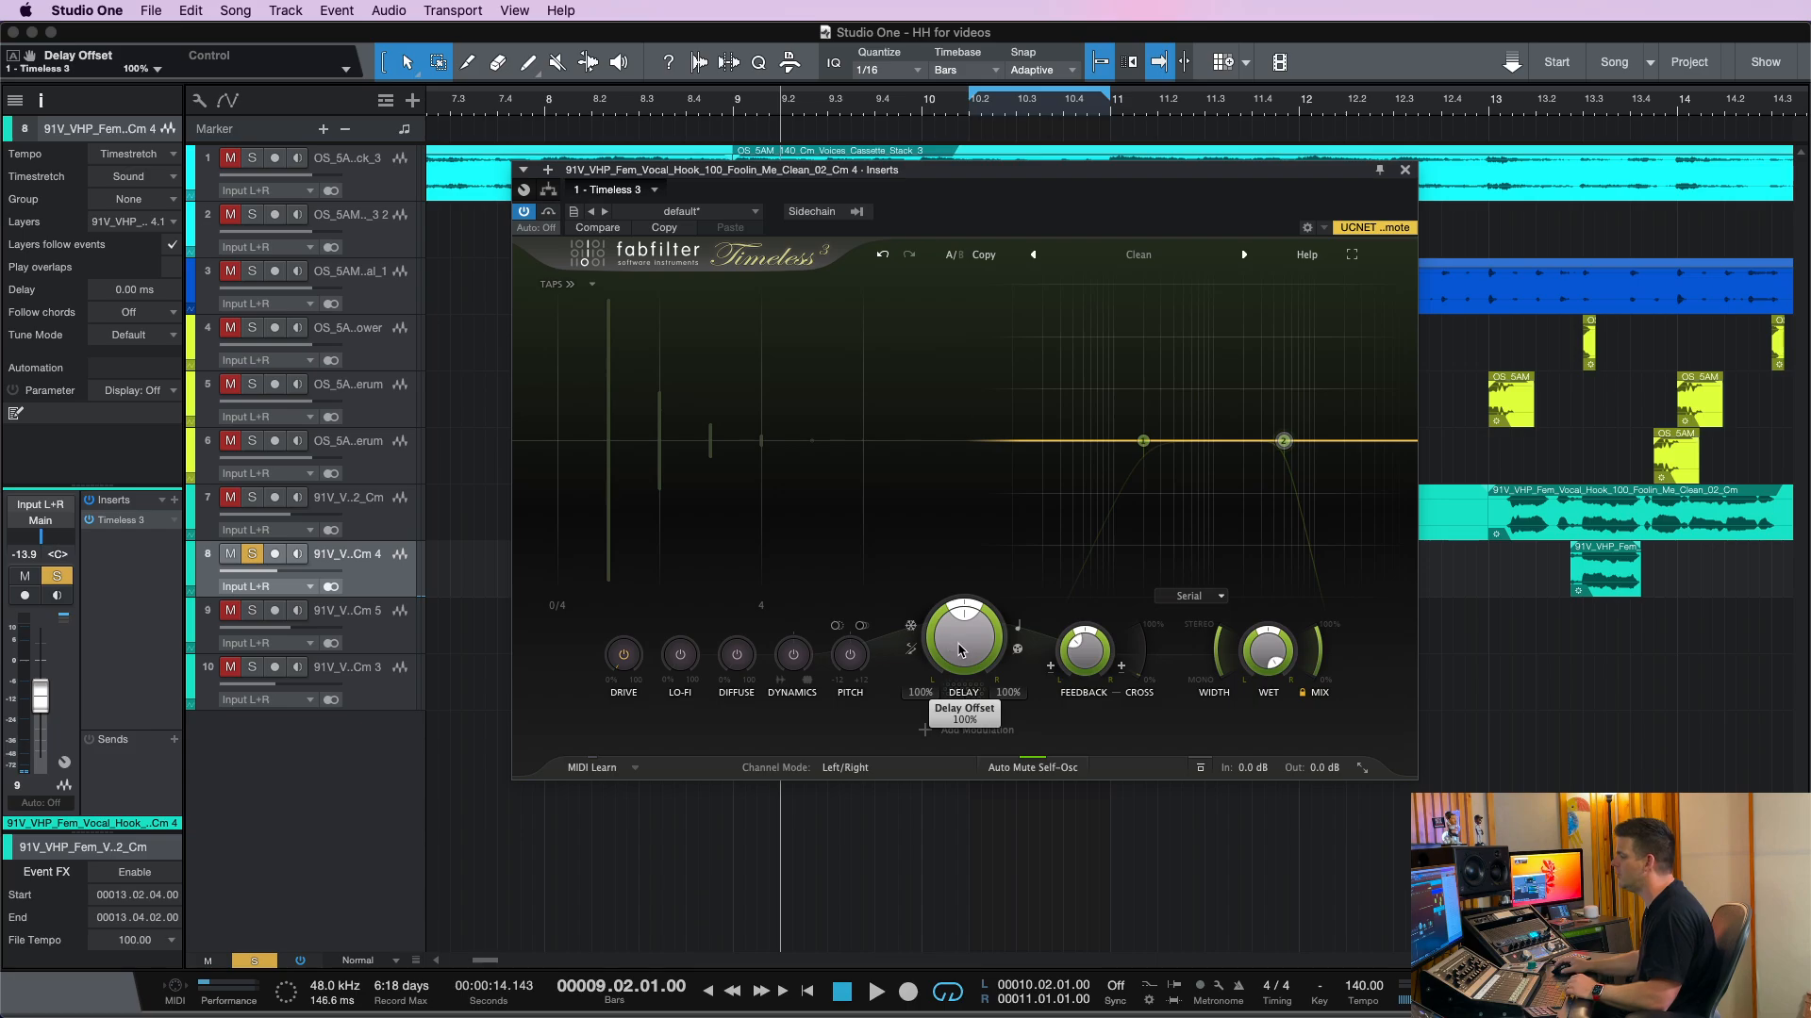
Set the delay offset to 101% and audition the delay on the soloed vocal
left_click_drag(960, 649, 966, 610)
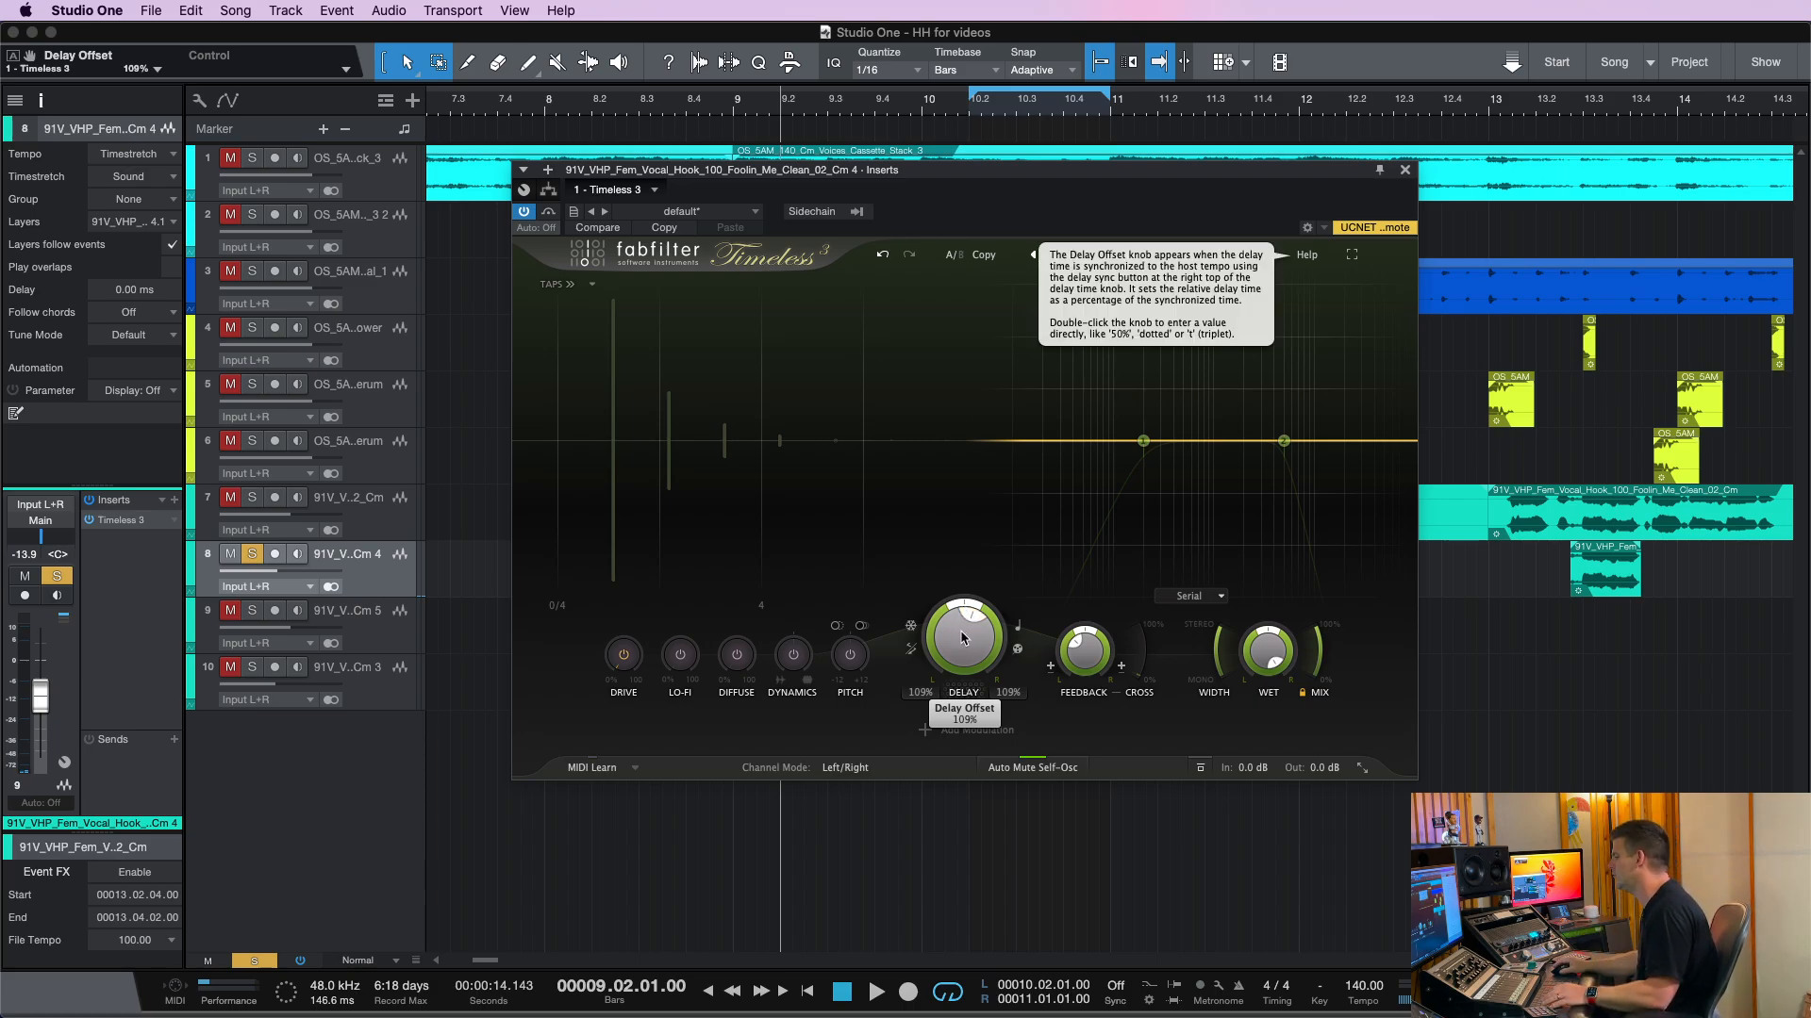
left_click_drag(960, 653, 981, 675)
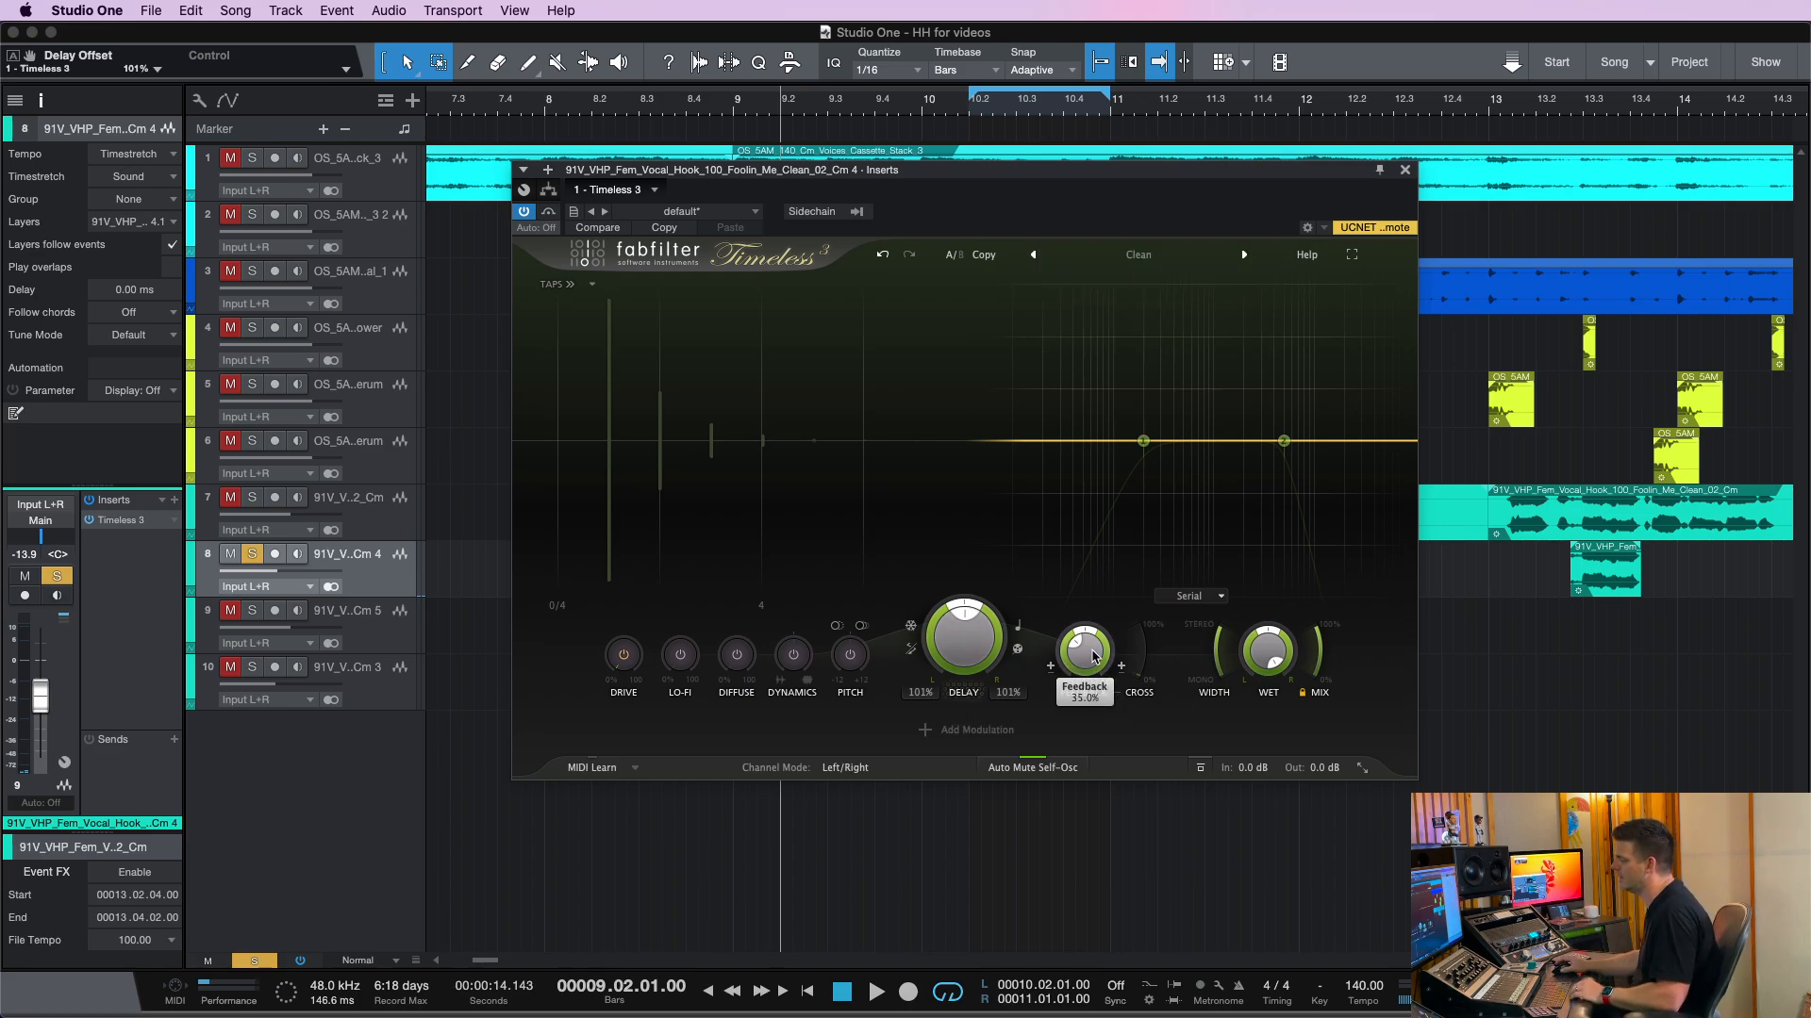
key("space")
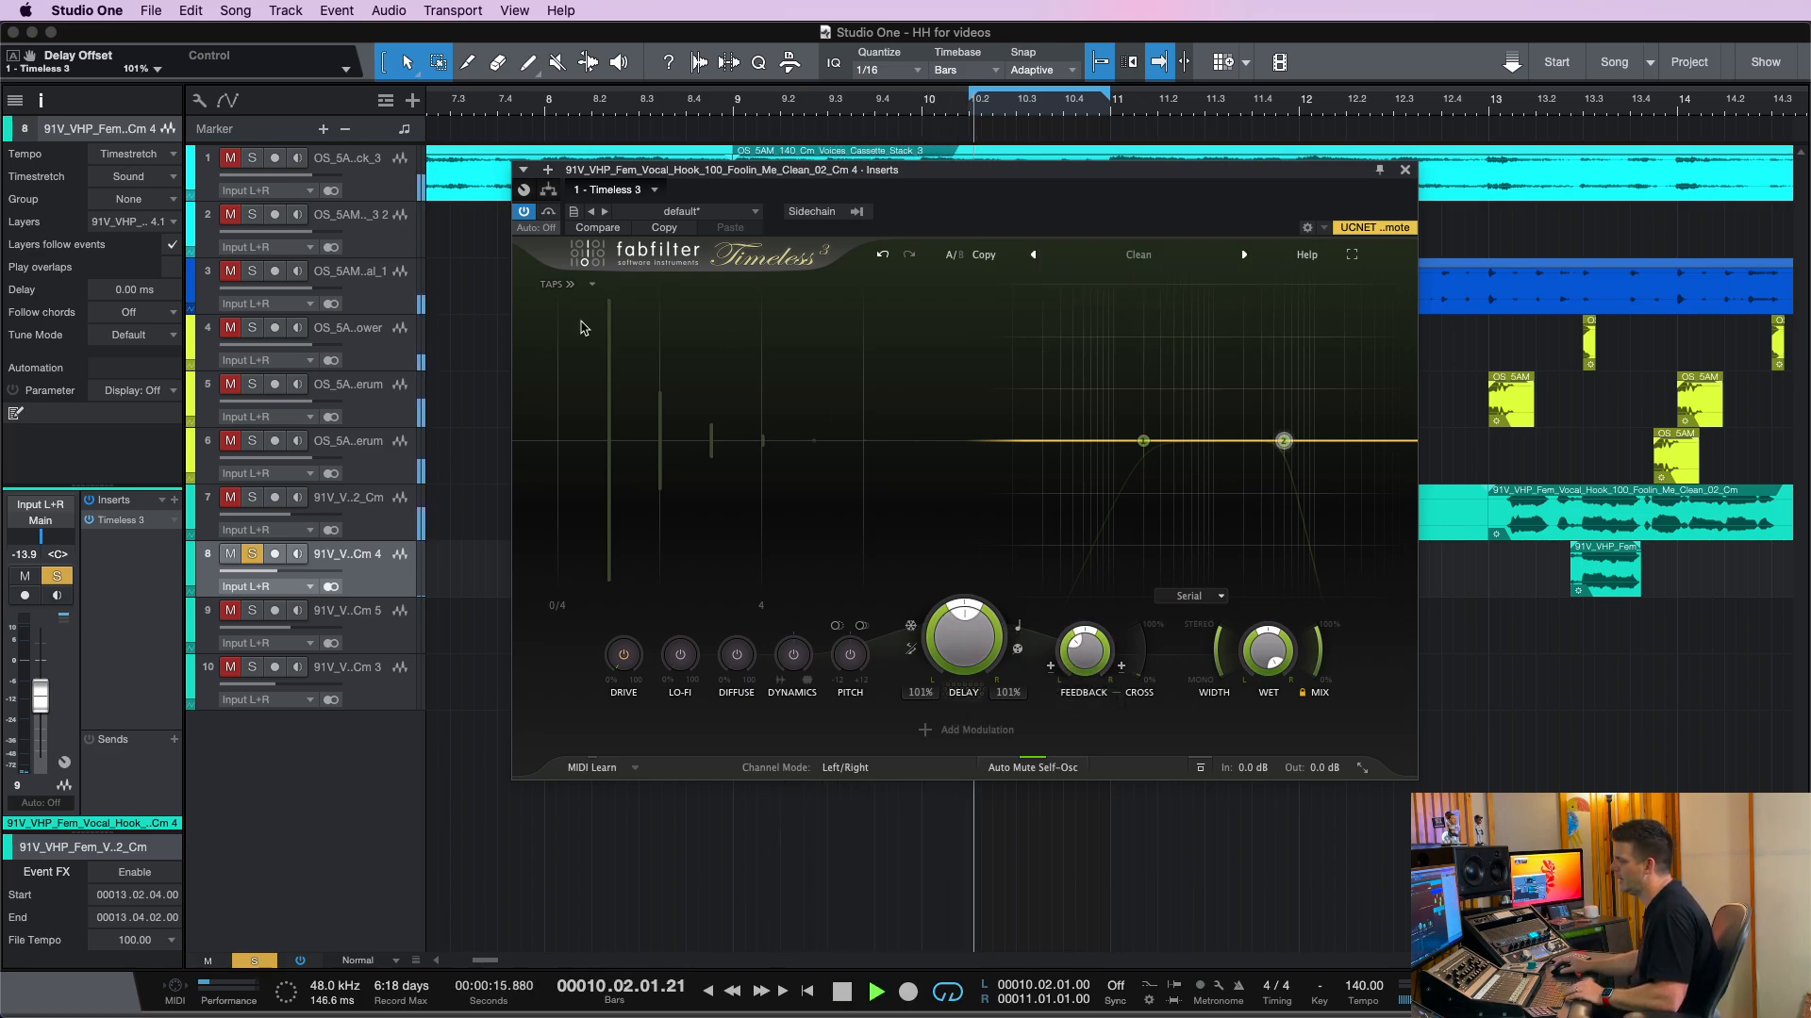
mouse_move(956, 171)
left_mouse_down()
mouse_move(971, 533)
mouse_move(998, 547)
mouse_move(987, 172)
left_mouse_up()
key("space")
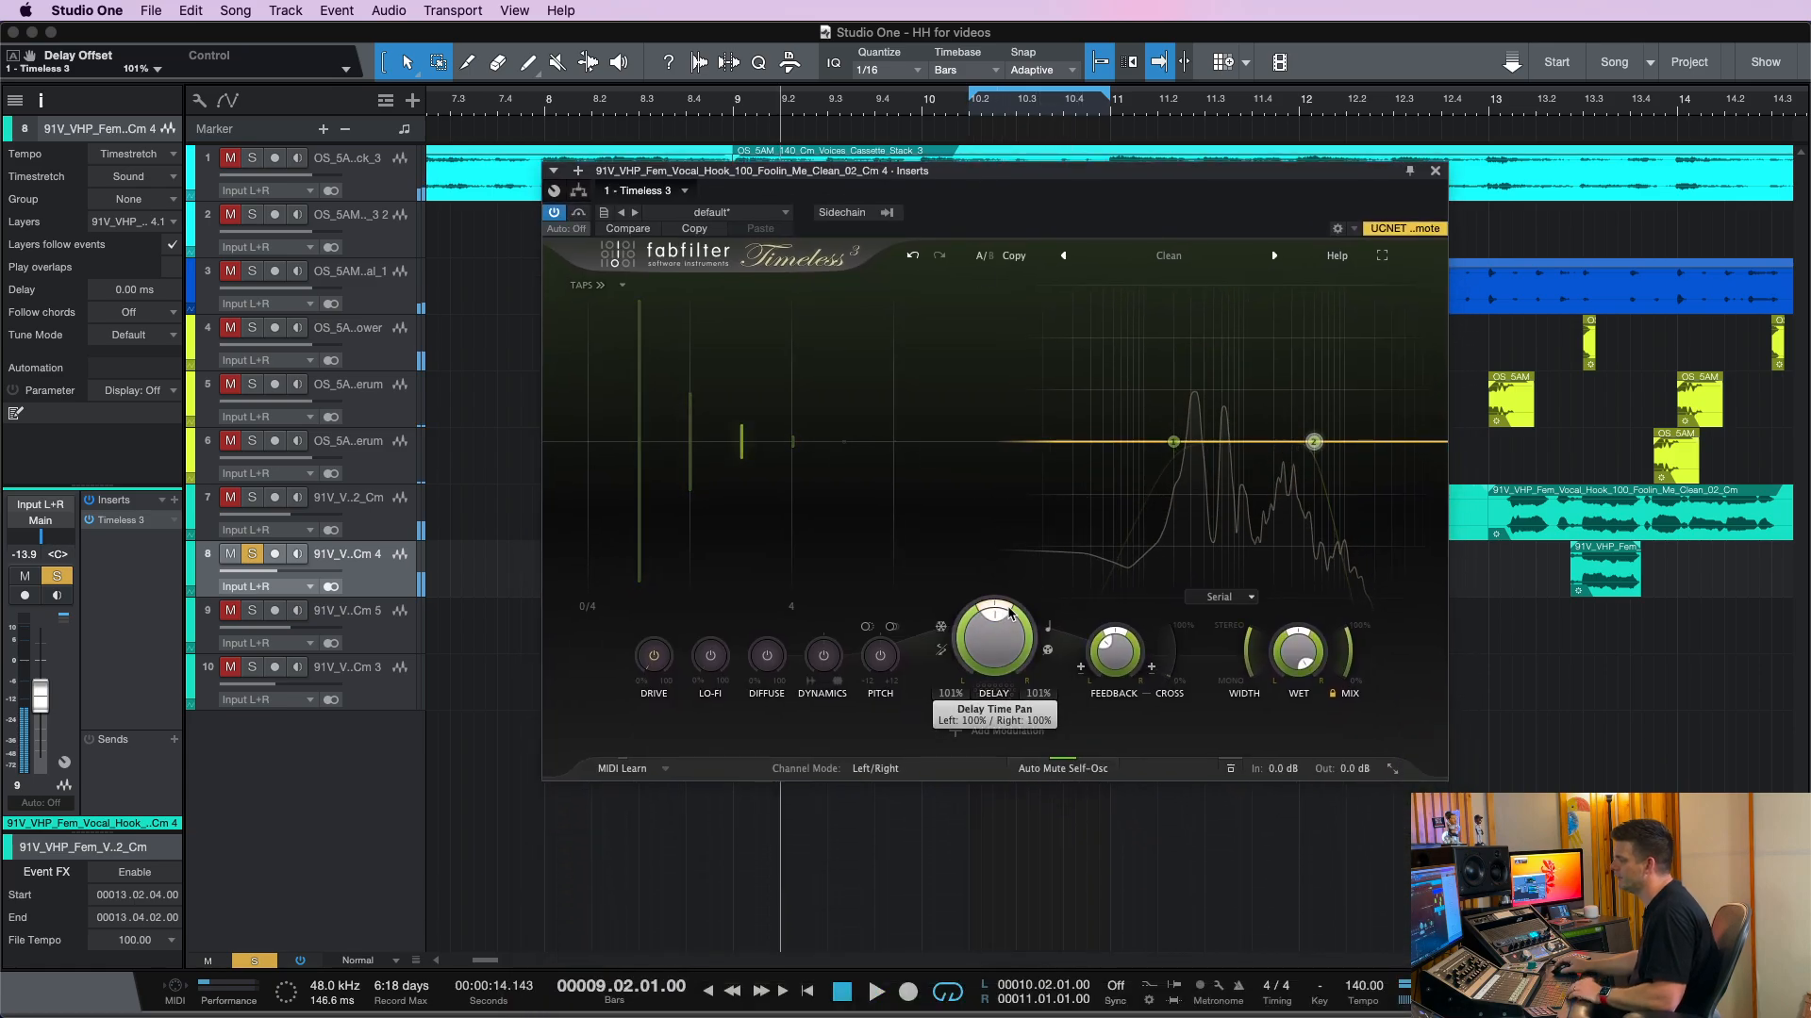
Pan the delay time to 108% for the right channel, comparing the sound before and after the change
mouse_move(1012, 610)
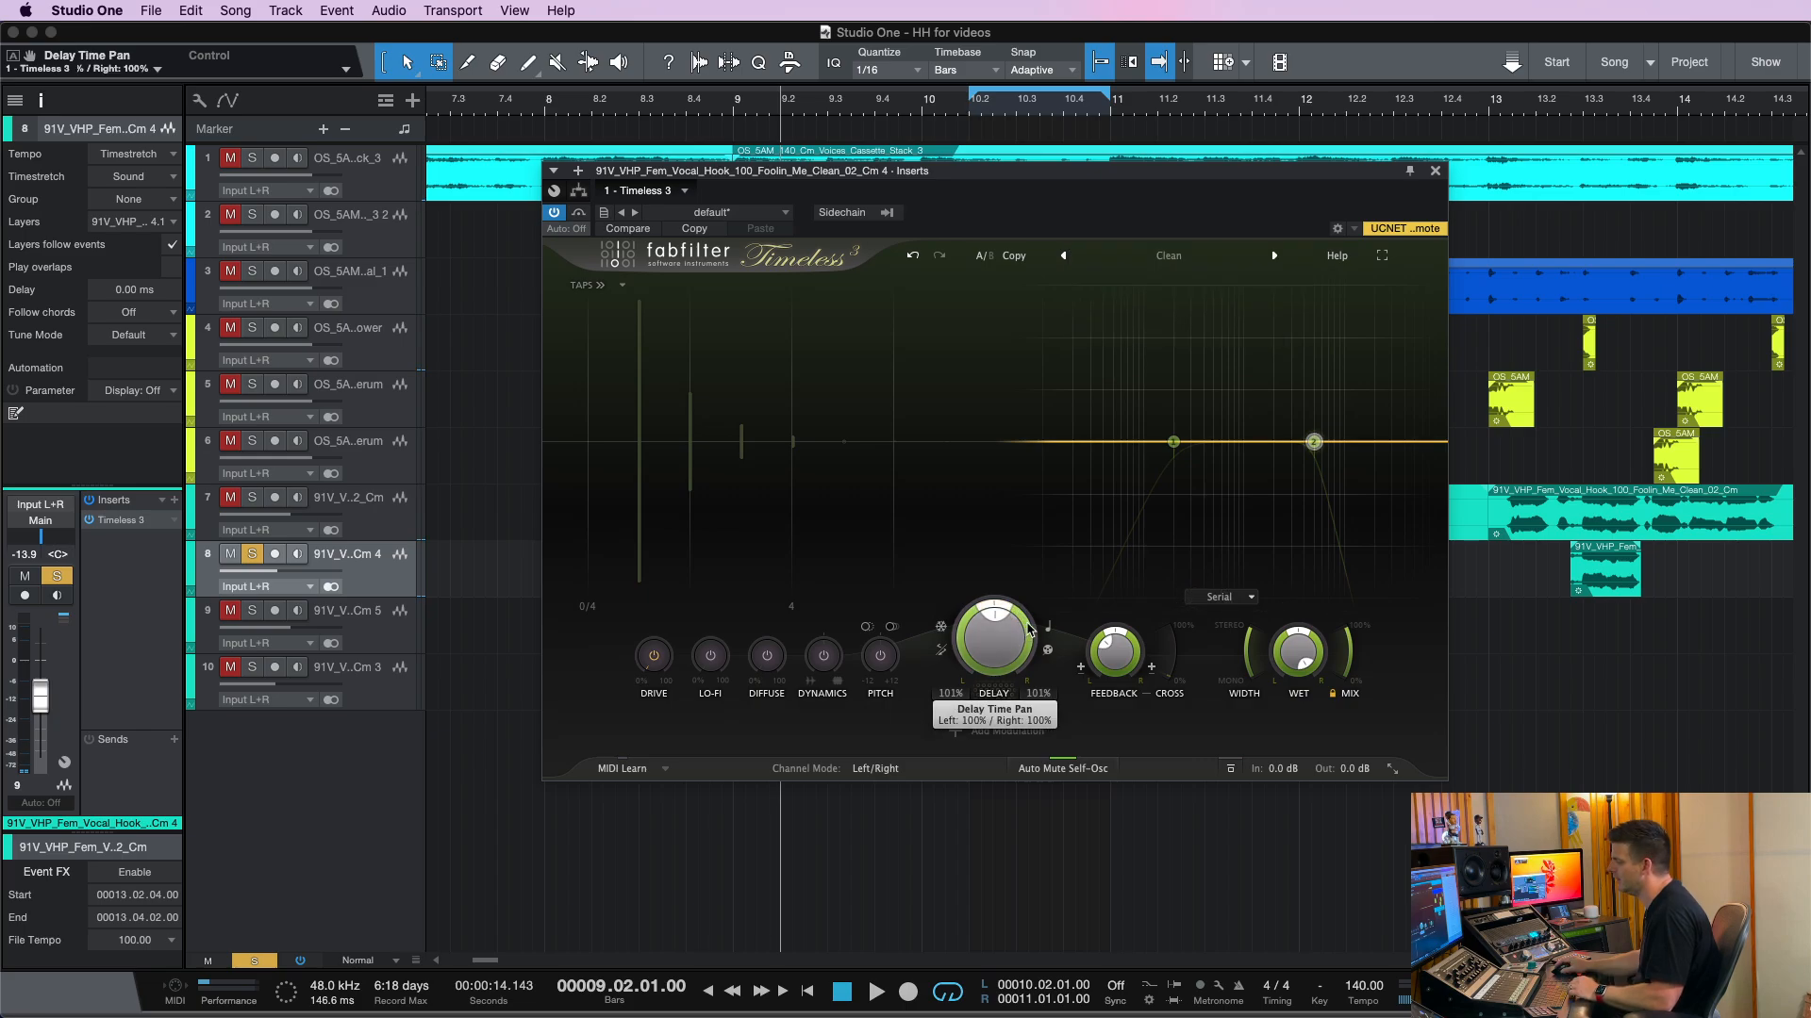
key("space")
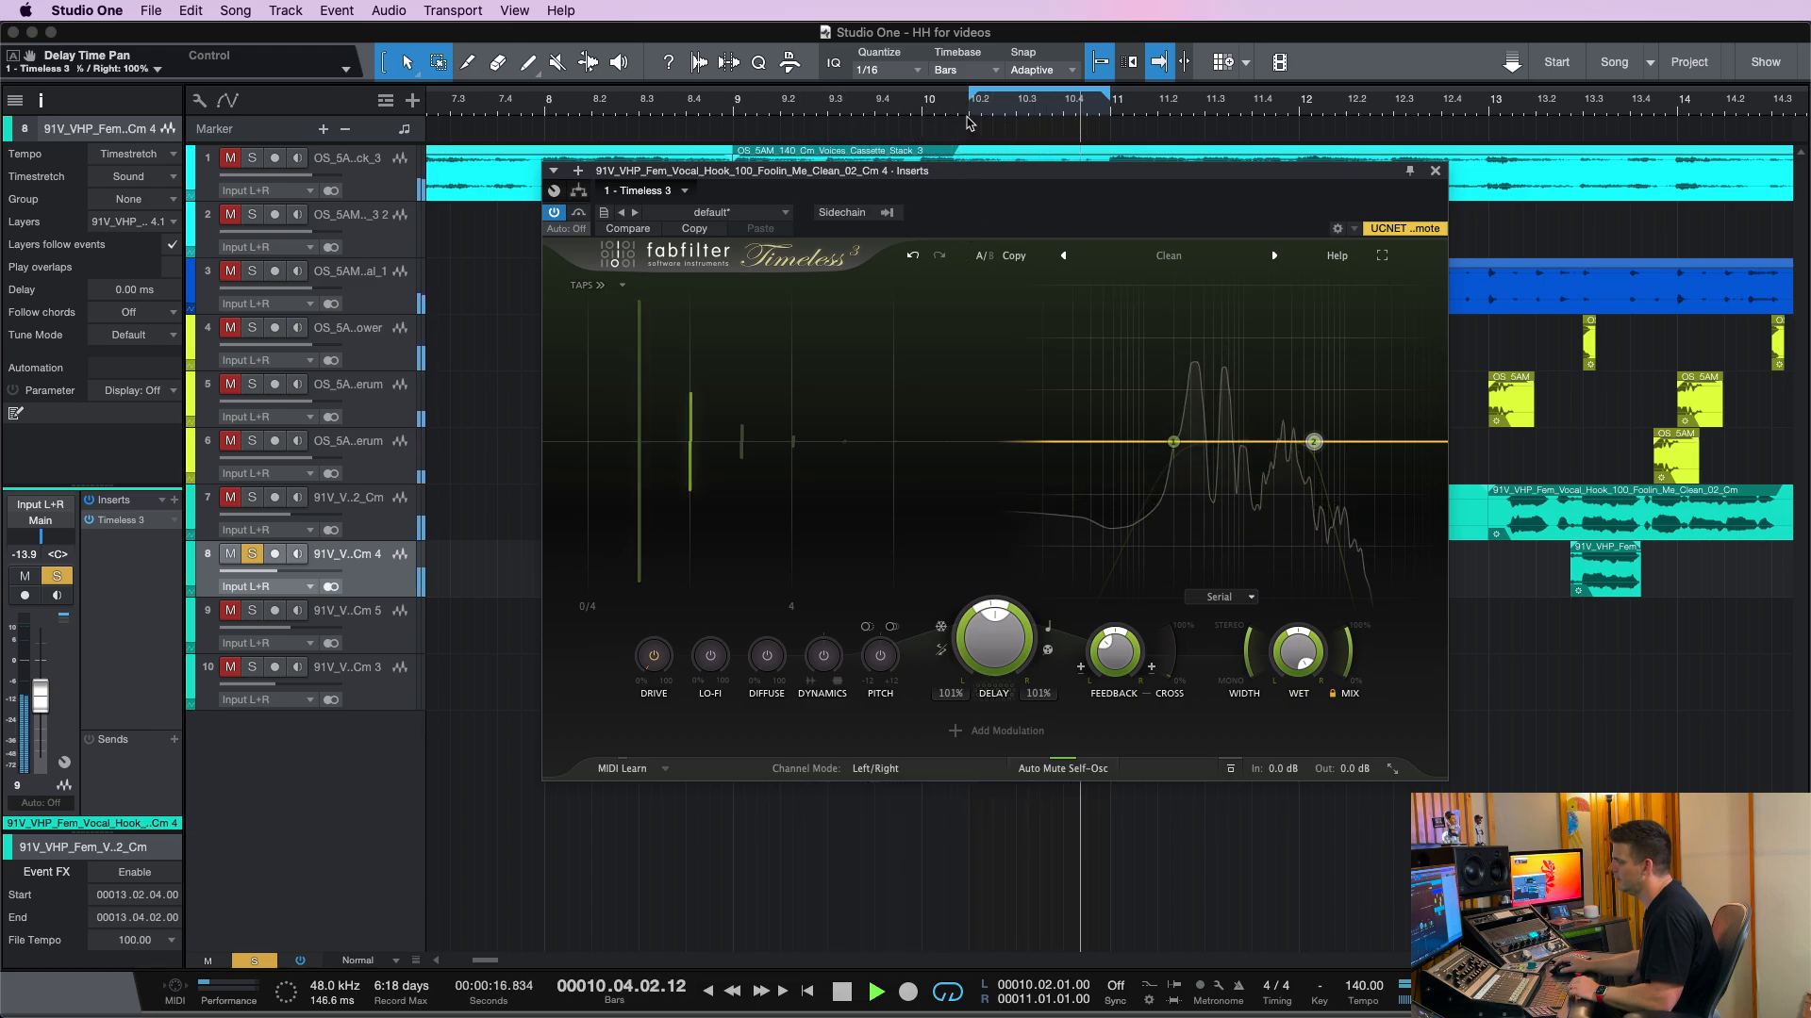
key("space")
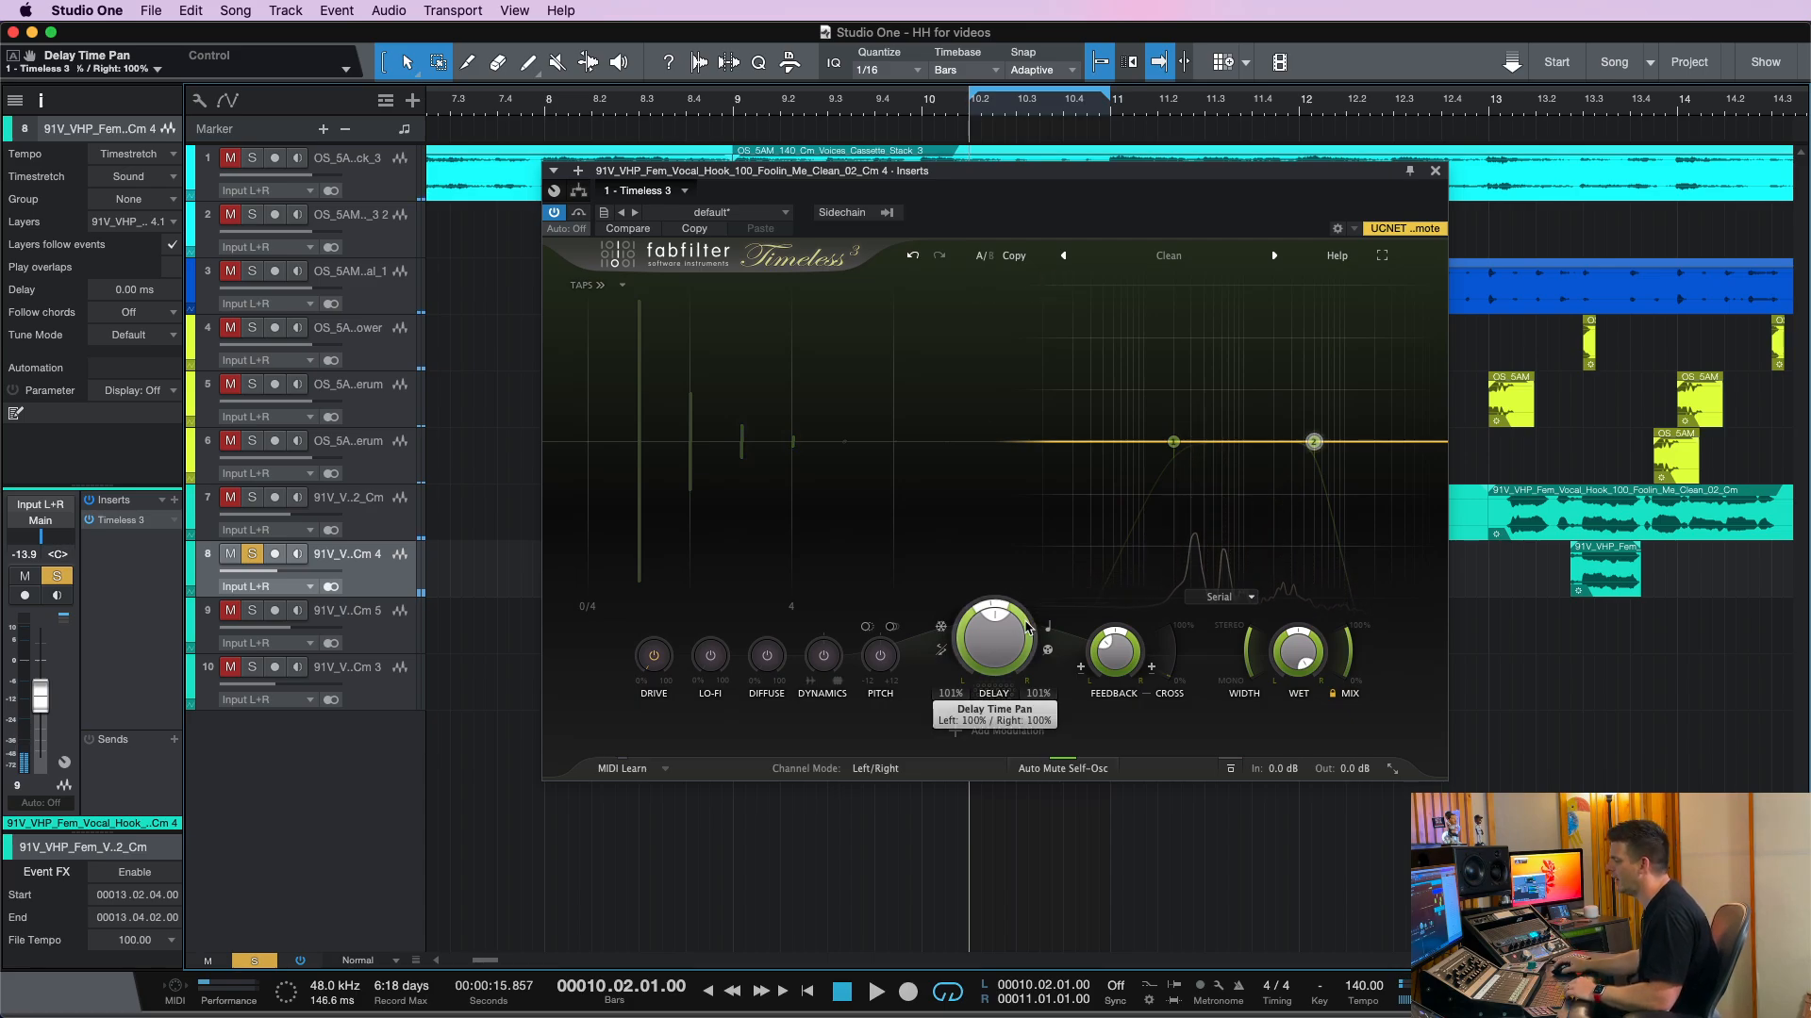
mouse_move(1023, 618)
left_mouse_down()
mouse_move(1015, 550)
mouse_move(1021, 636)
left_mouse_up()
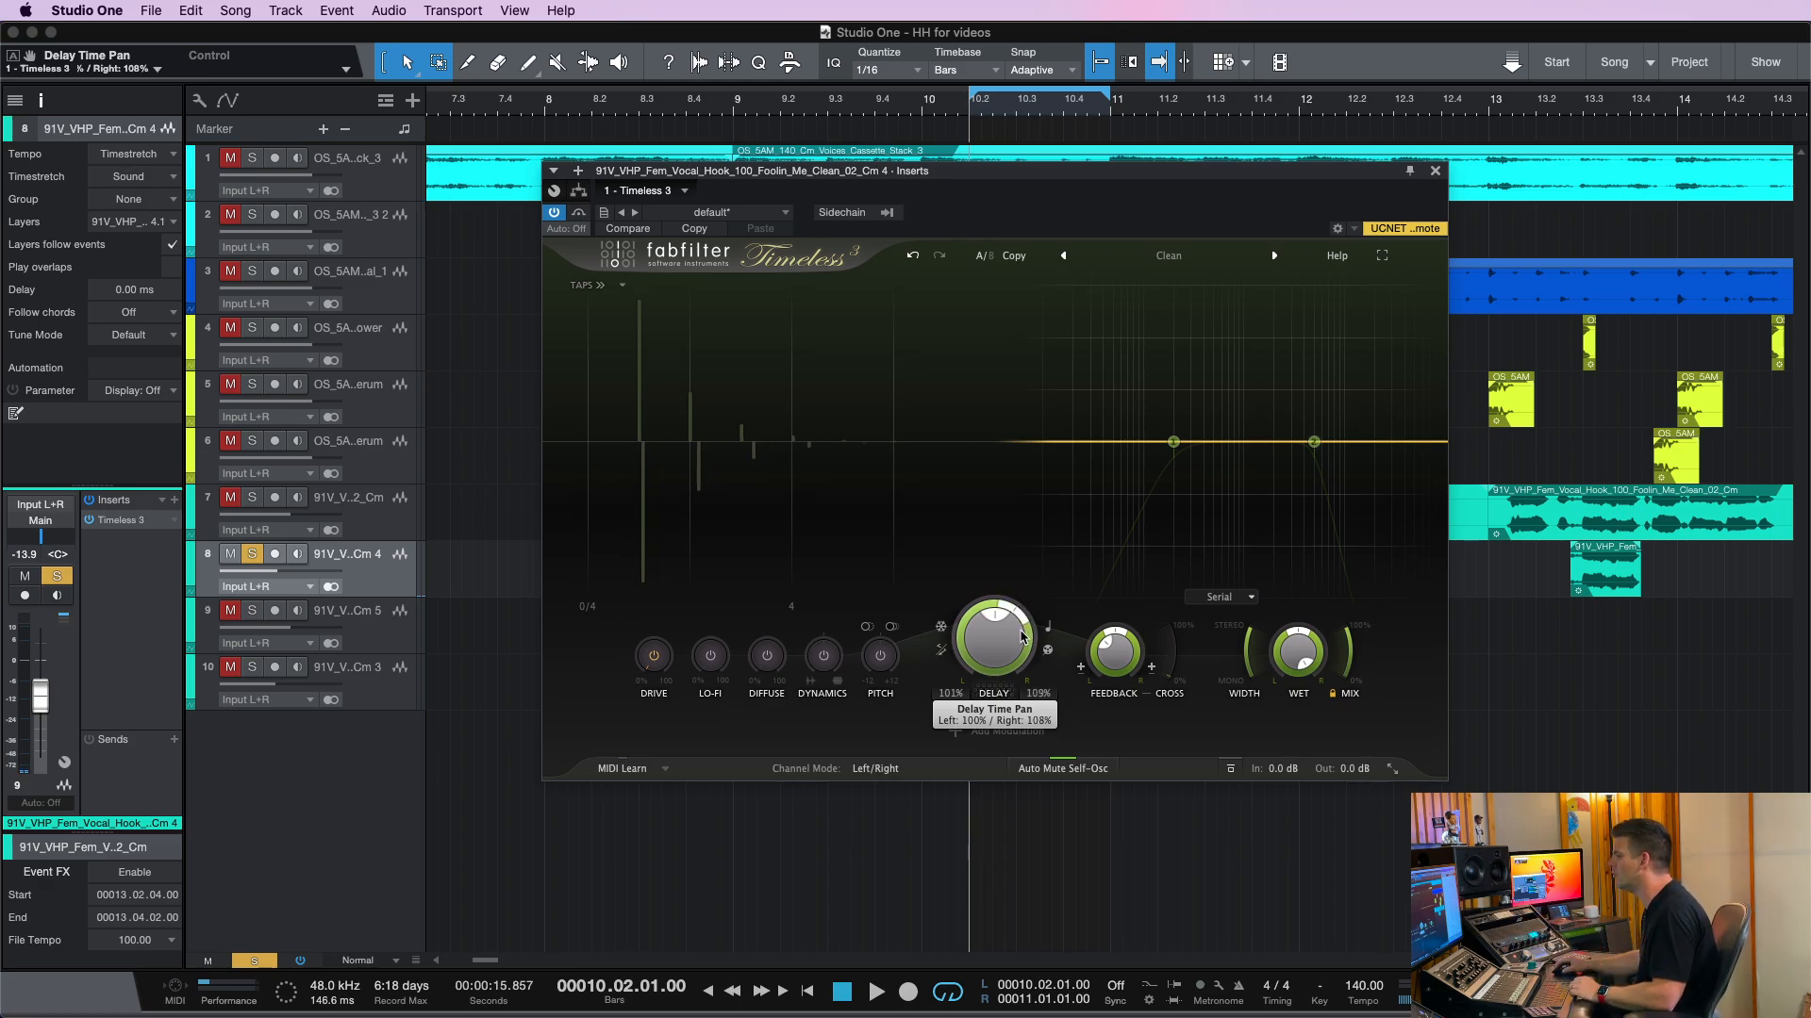
key("space")
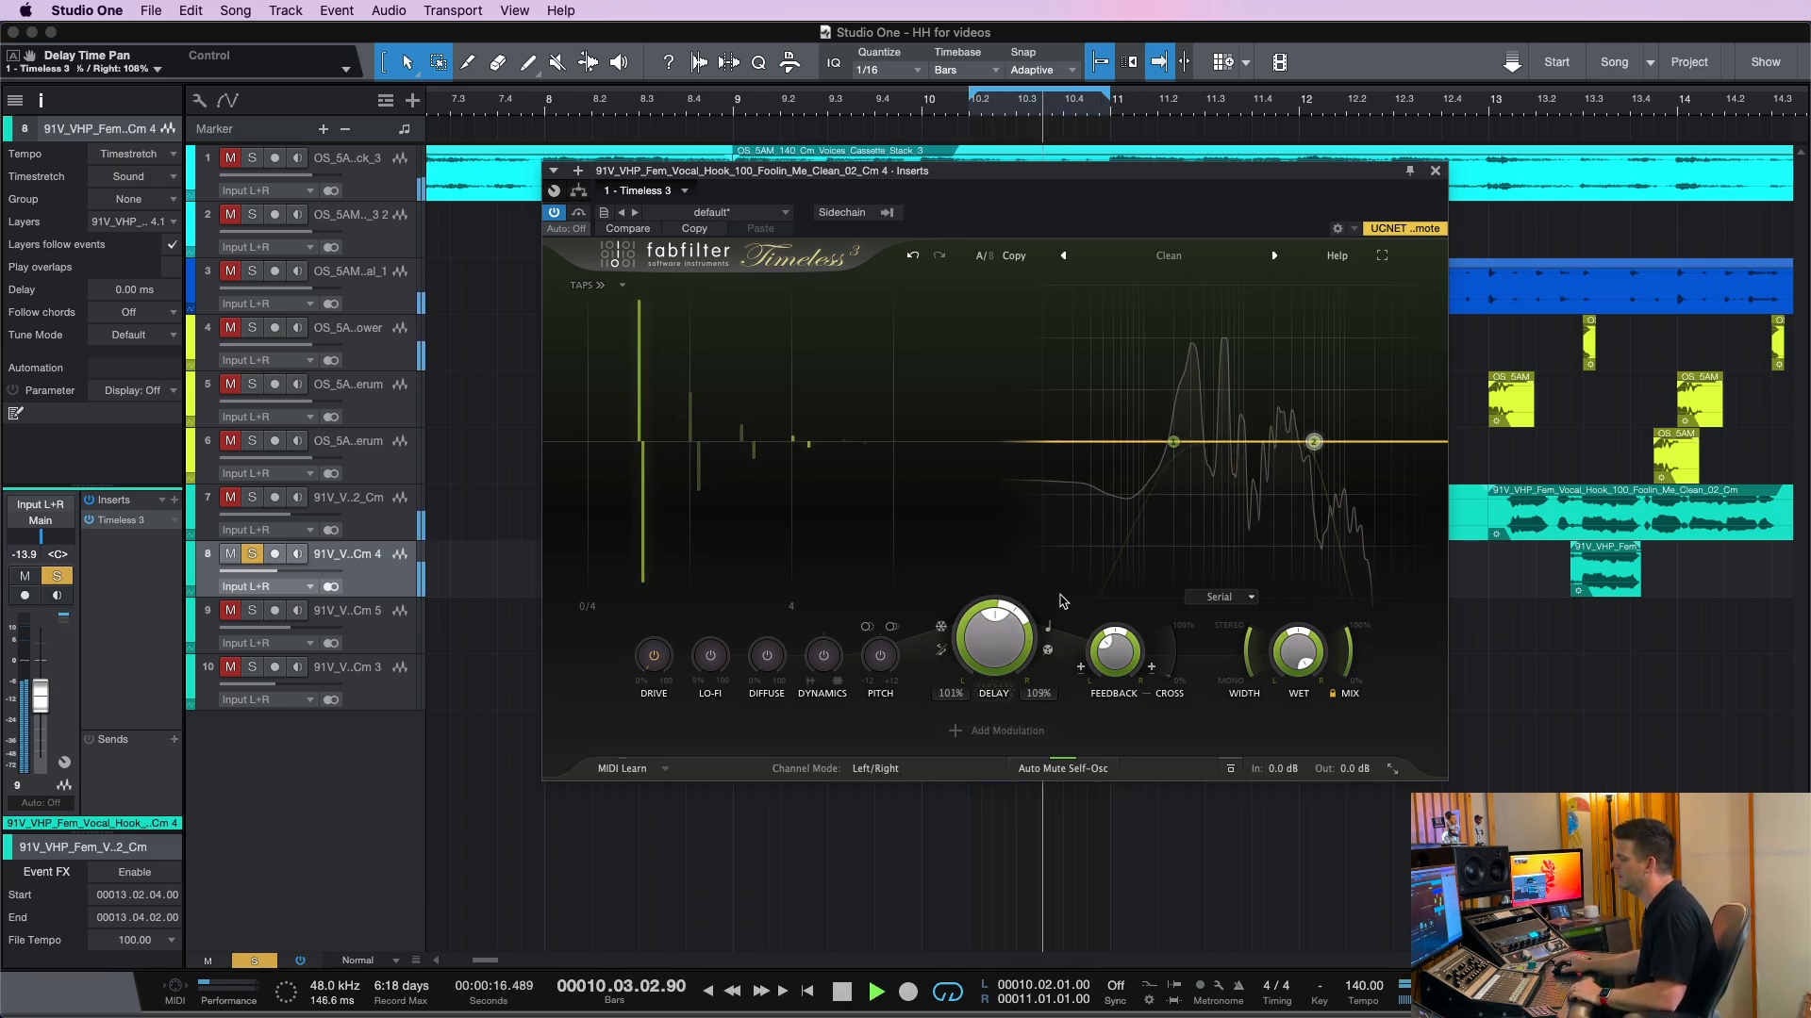
key("space")
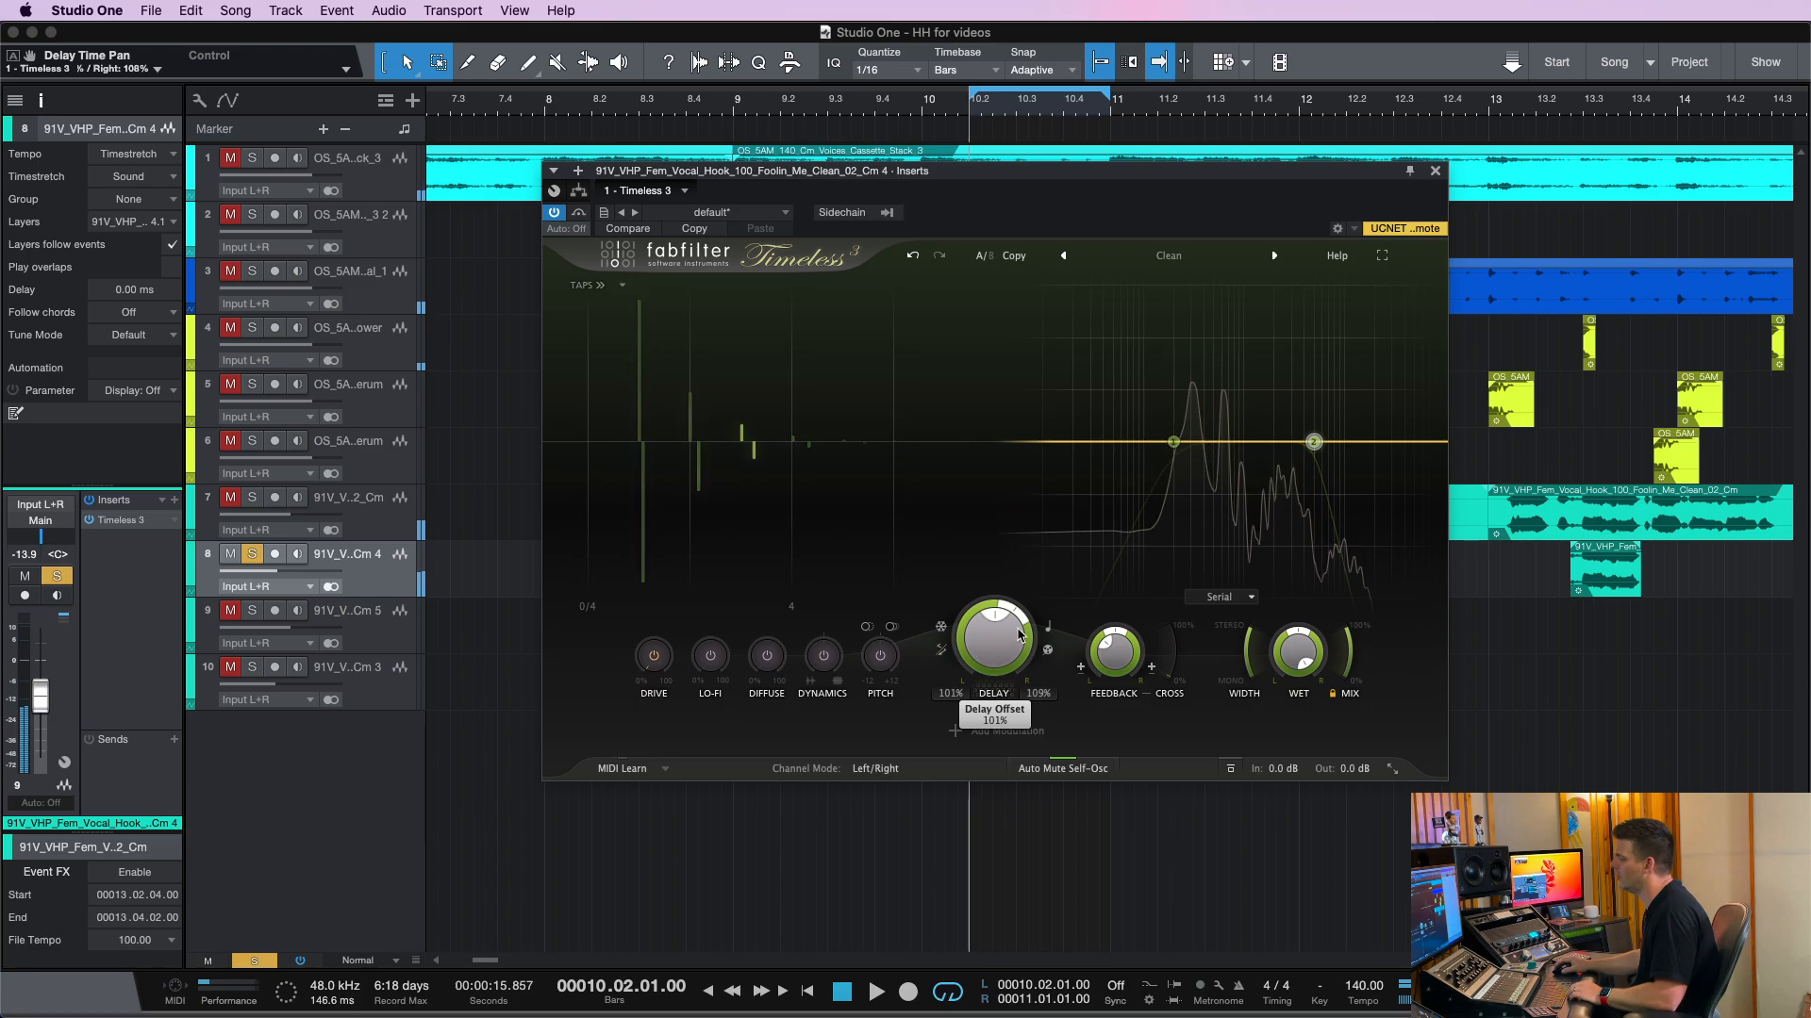
Toggle Delay Freeze on and off, and audition Ping Pong L-R on the vocal
left_click(941, 628)
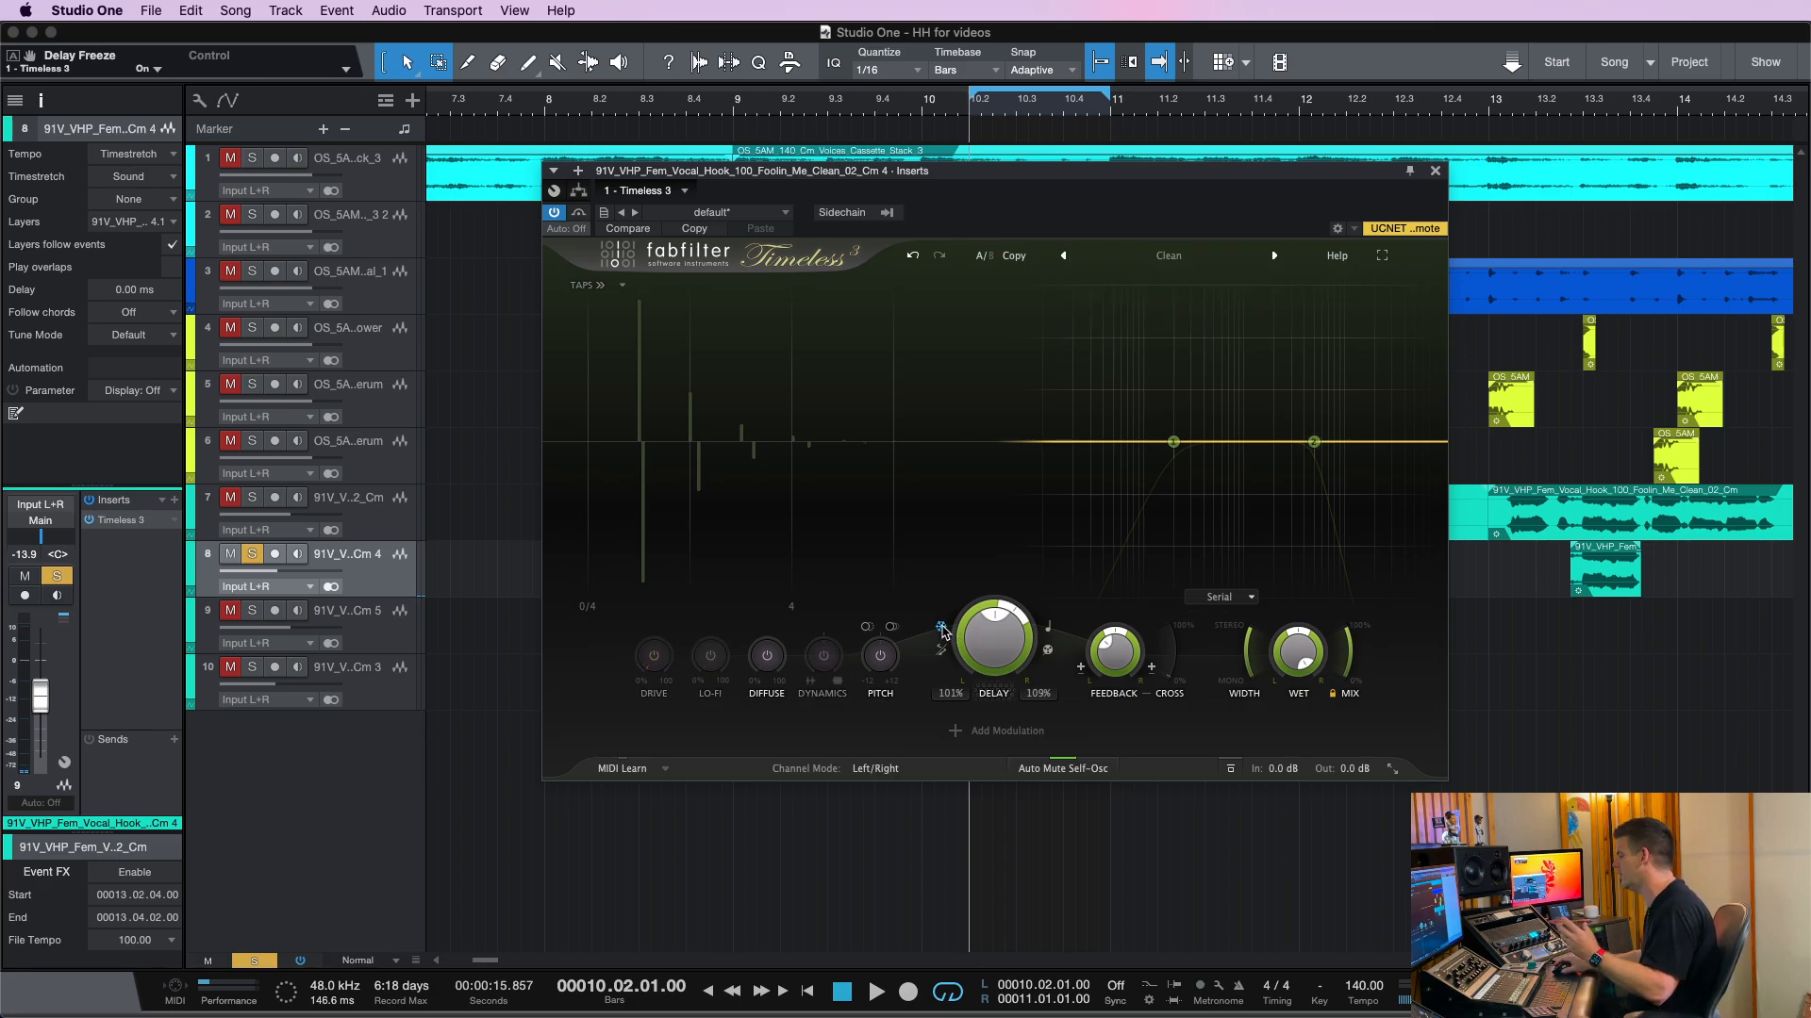
left_click(941, 628)
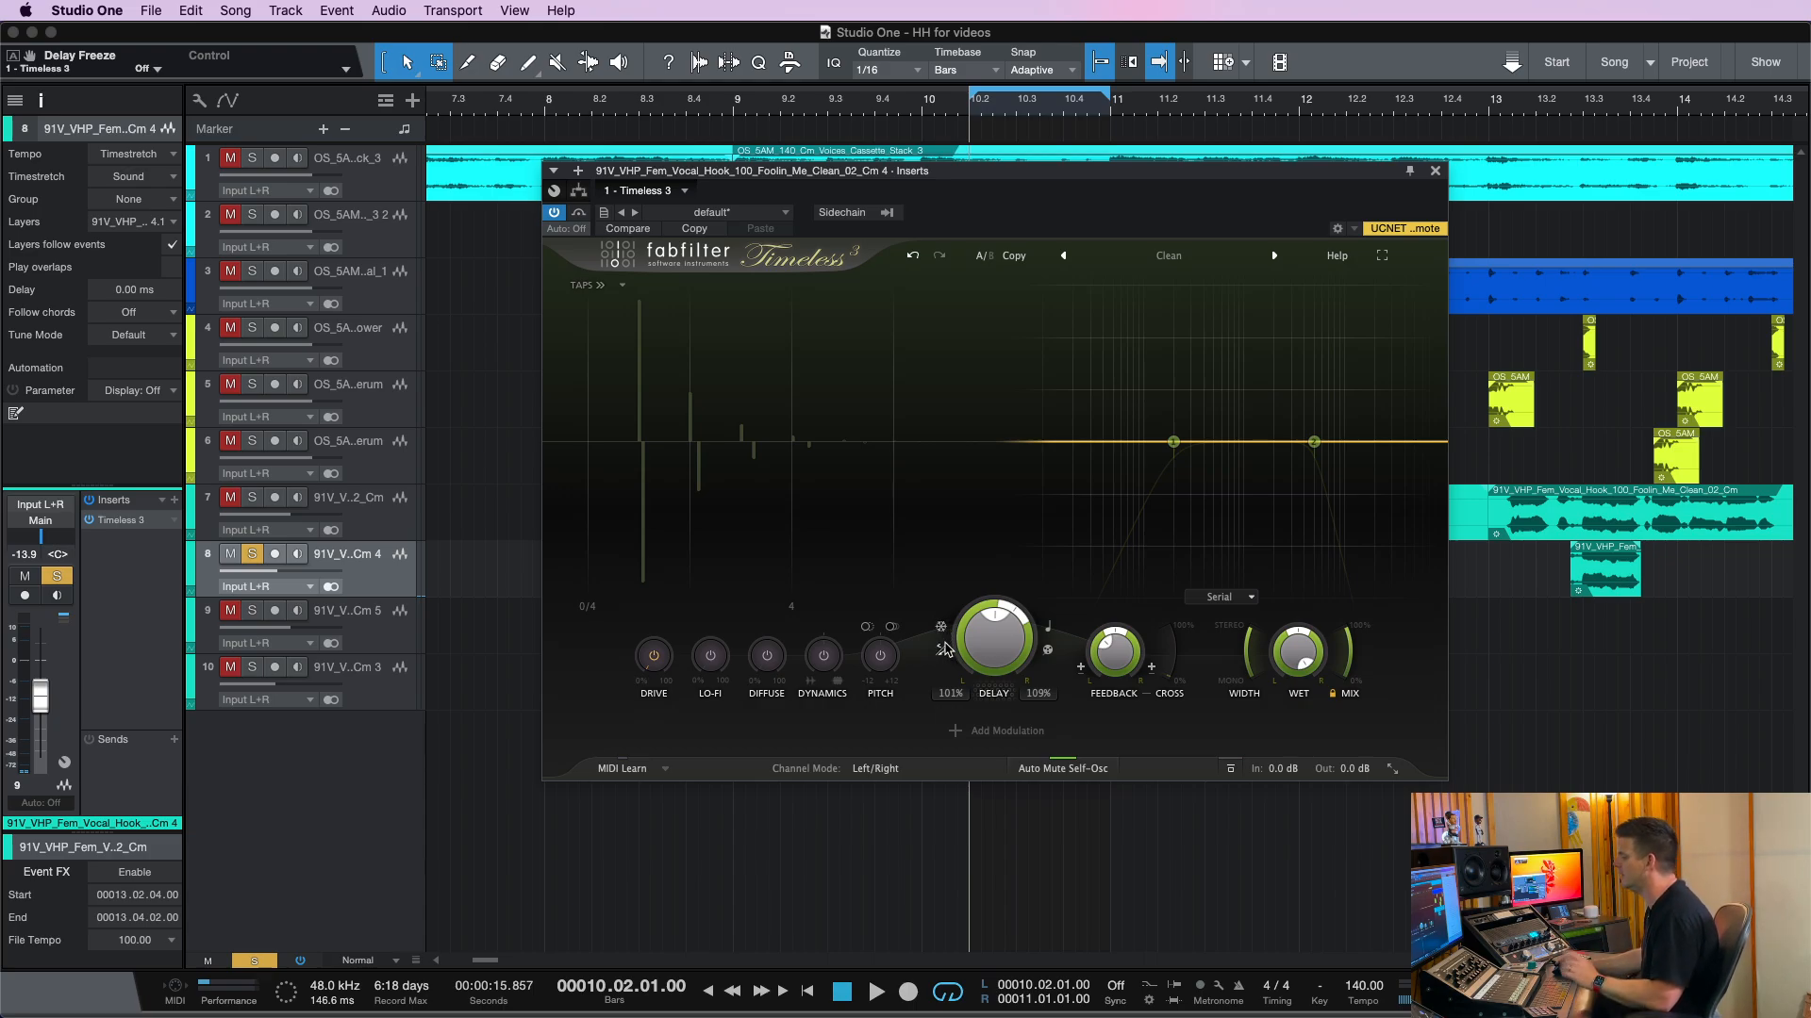
left_click(941, 651)
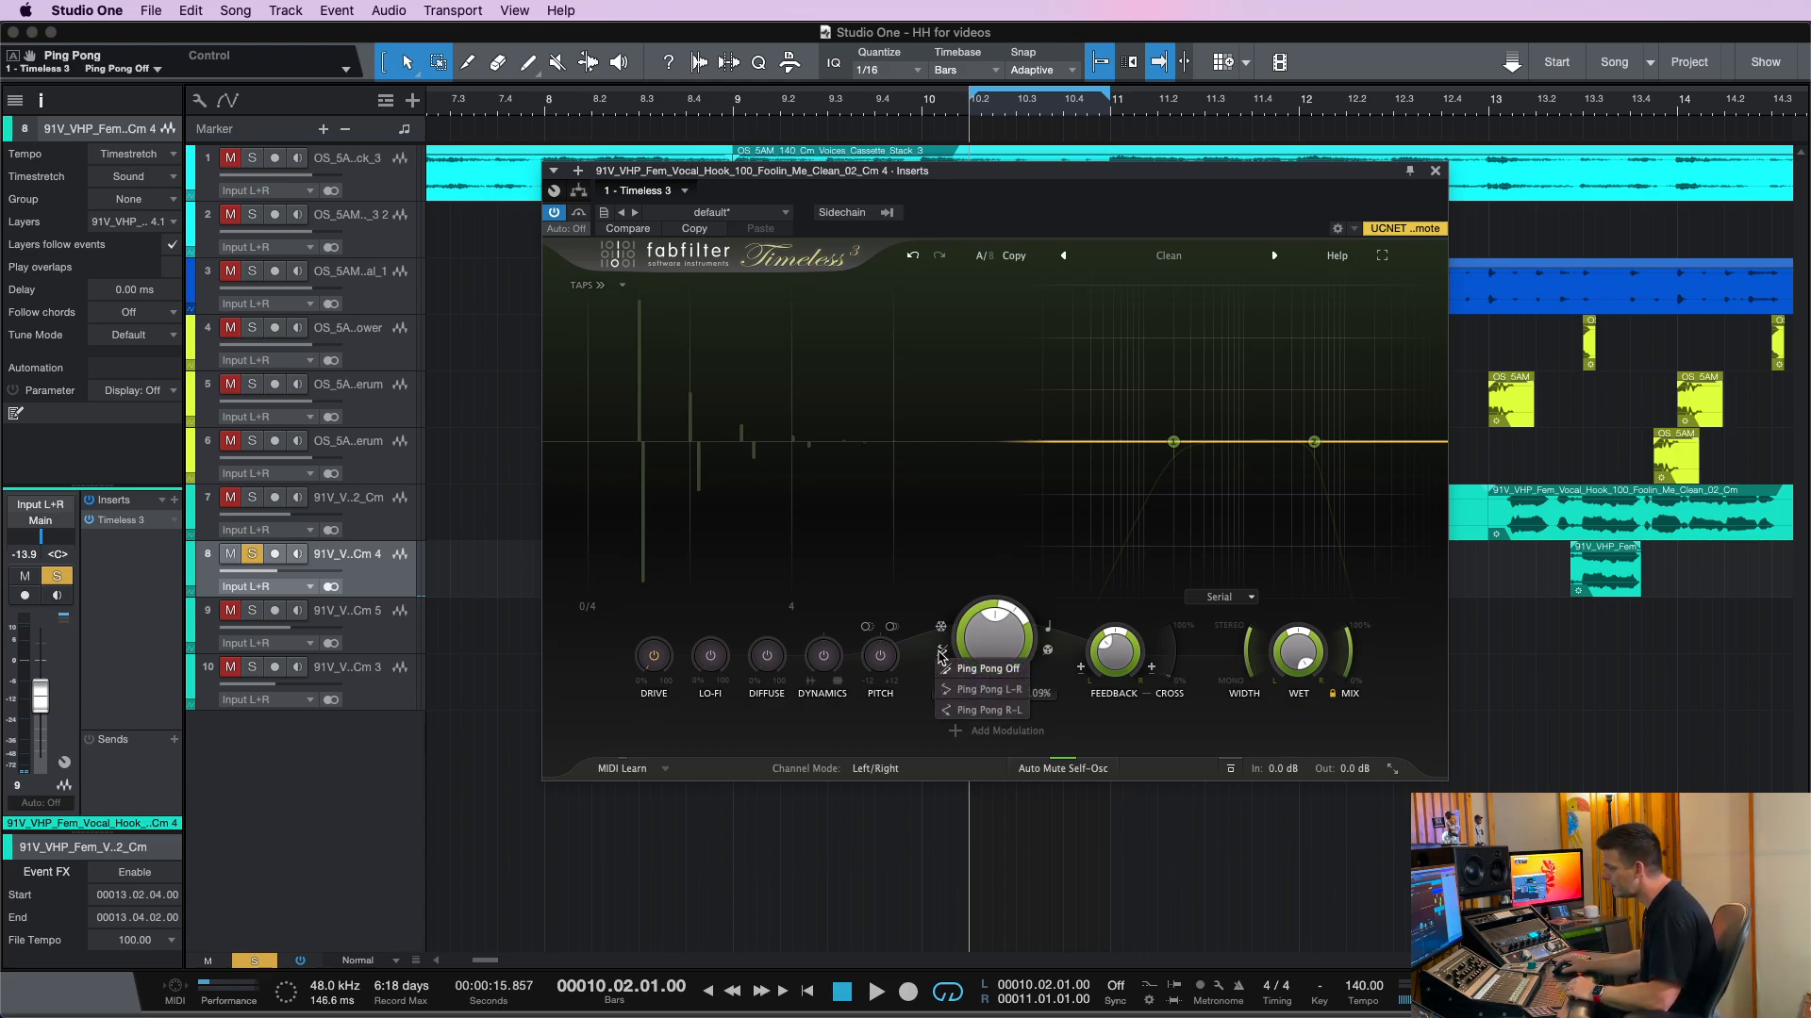
left_click(992, 689)
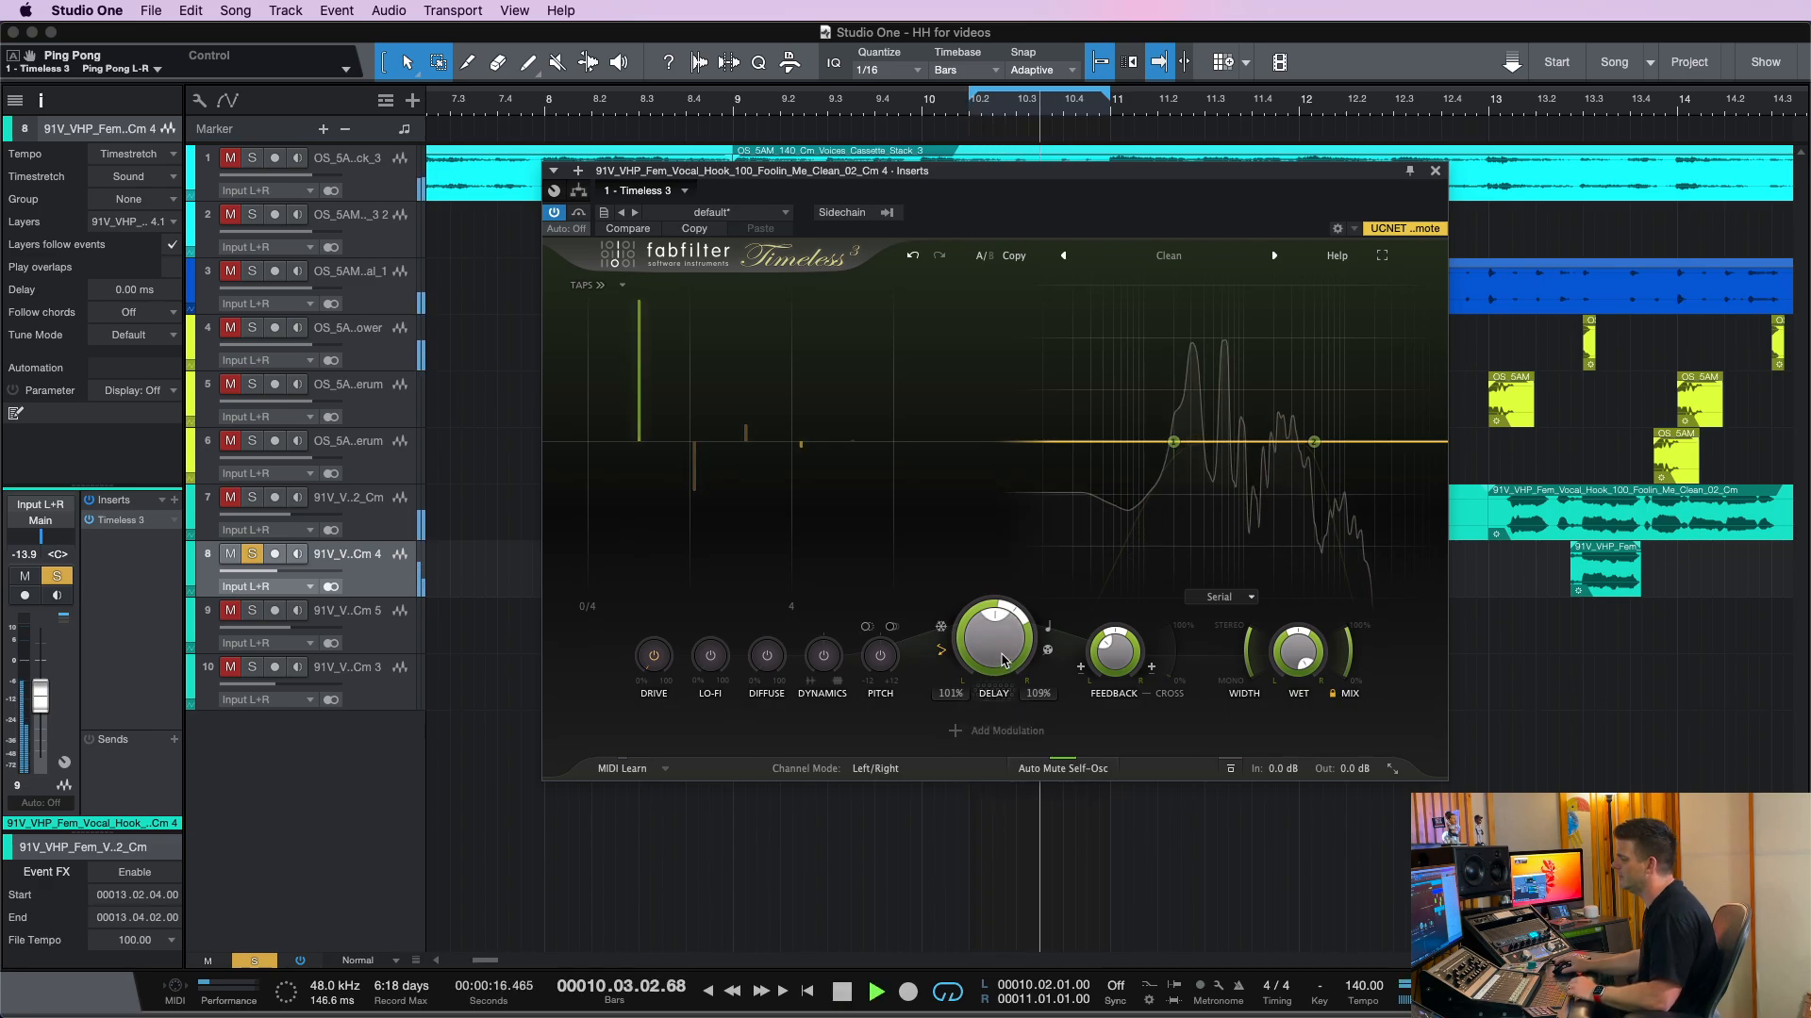
key("space")
Reduce the right delay time pan to 102% and turn Ping Pong off
left_click_drag(1021, 622, 1014, 617)
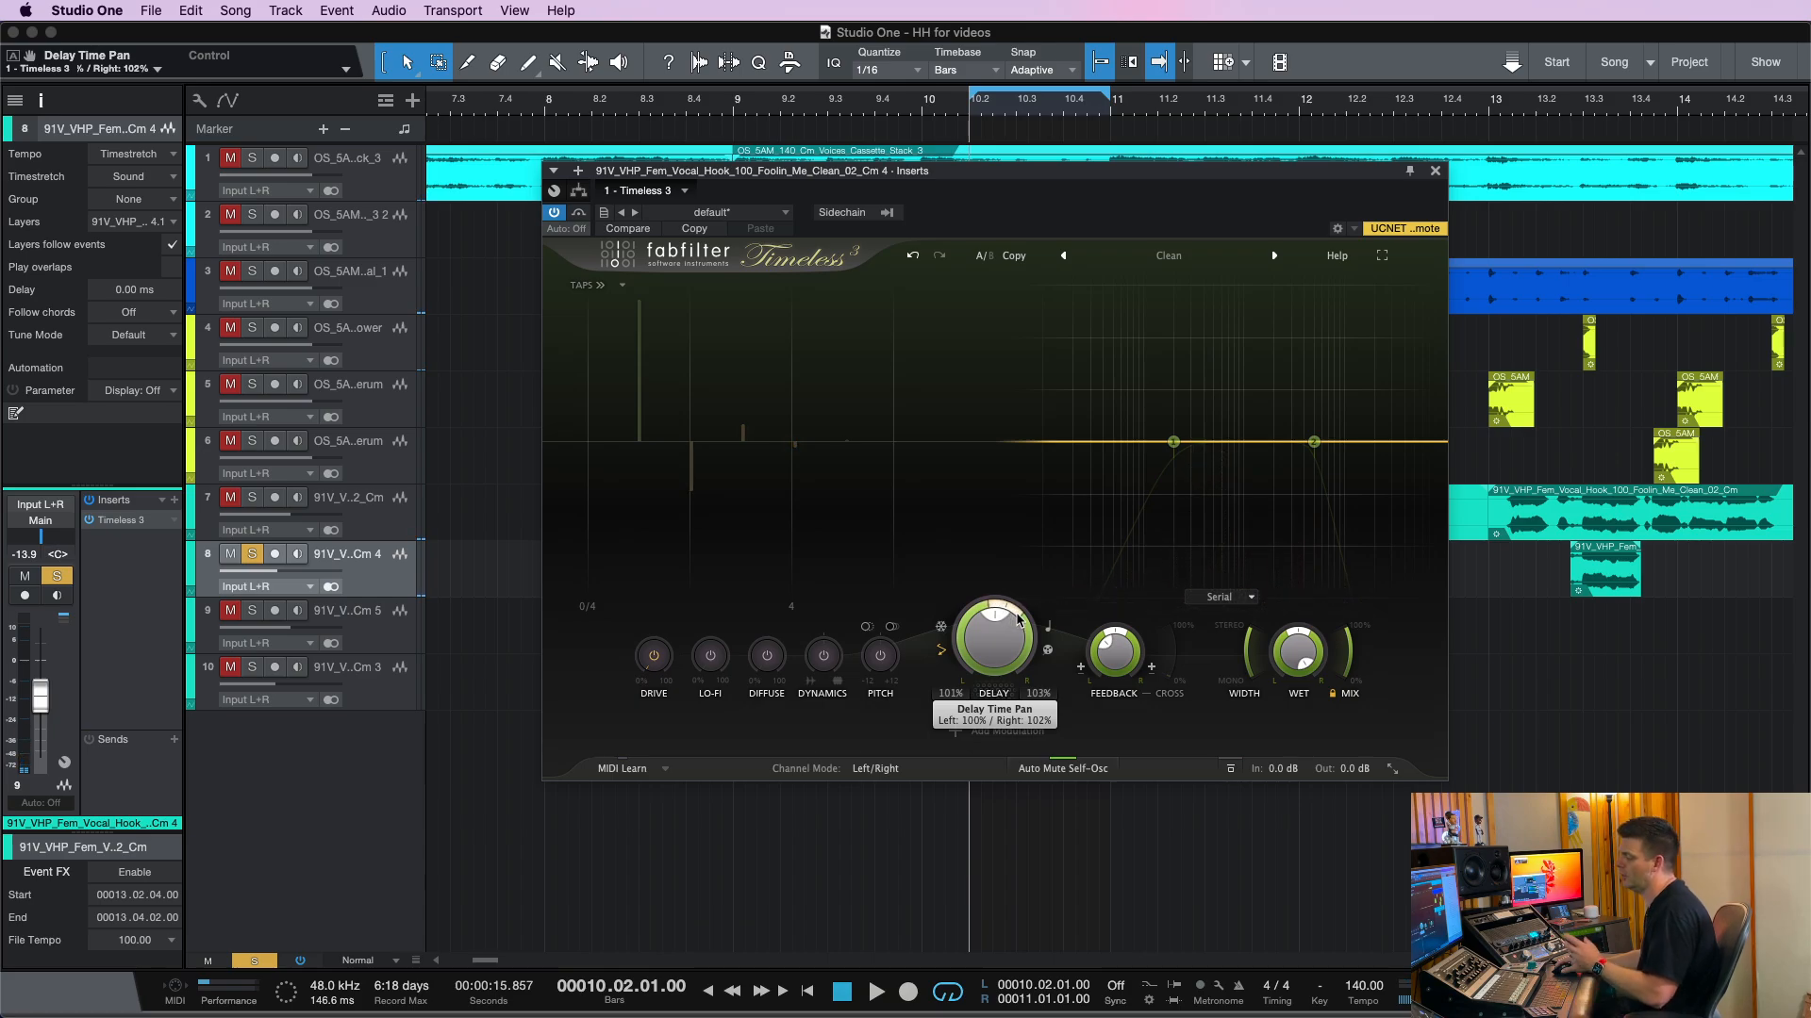
left_click(941, 650)
left_click(981, 668)
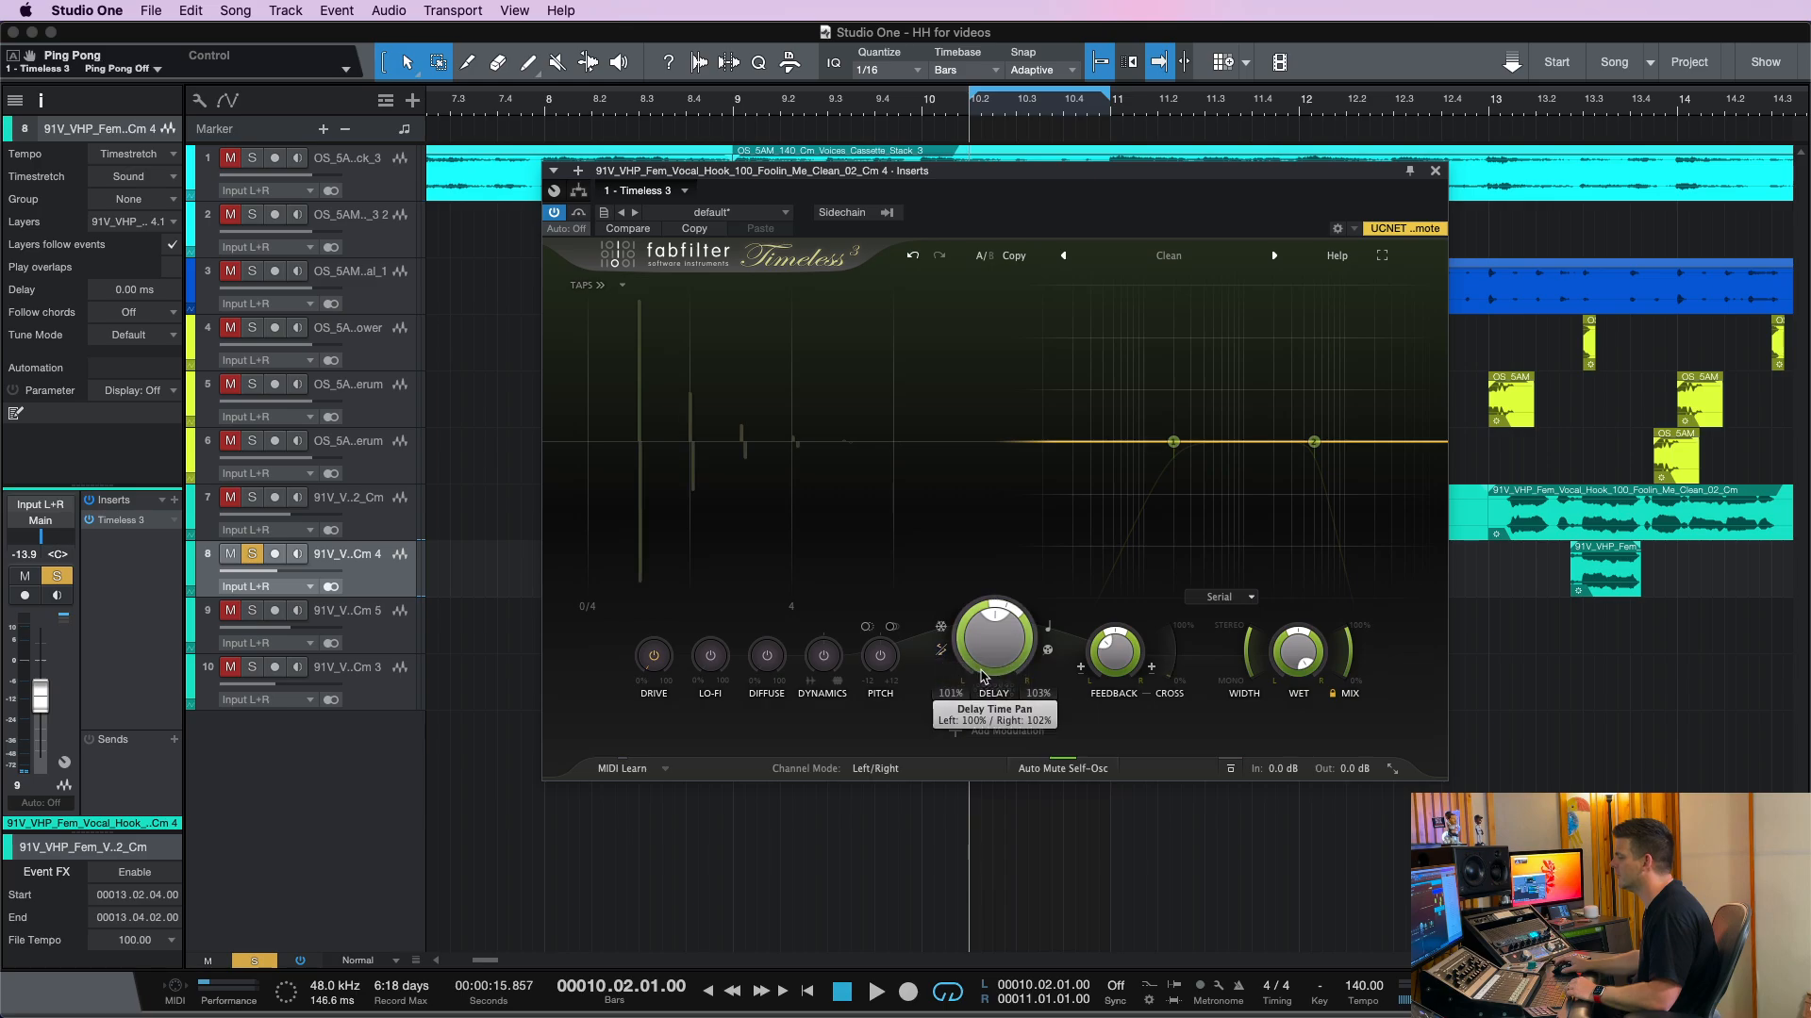
Select the Tape delay read mode and raise the delay offset to 106% during playback
left_click(1051, 630)
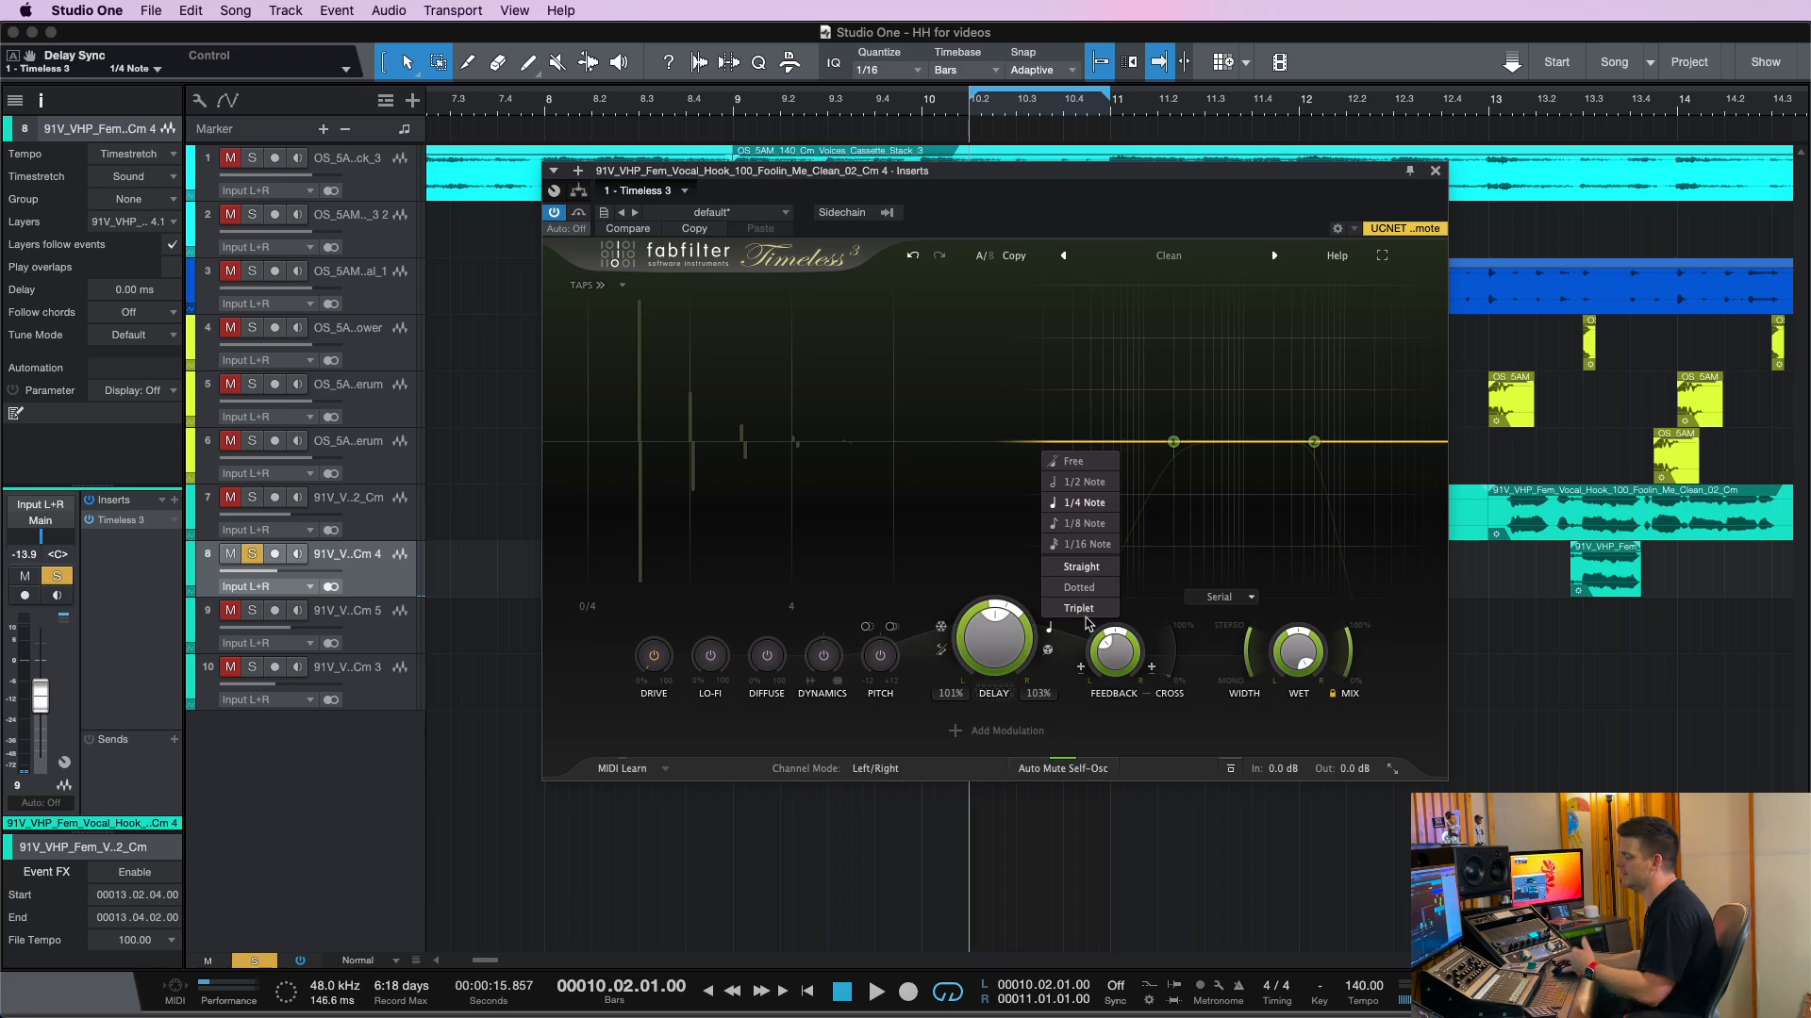
left_click(1049, 651)
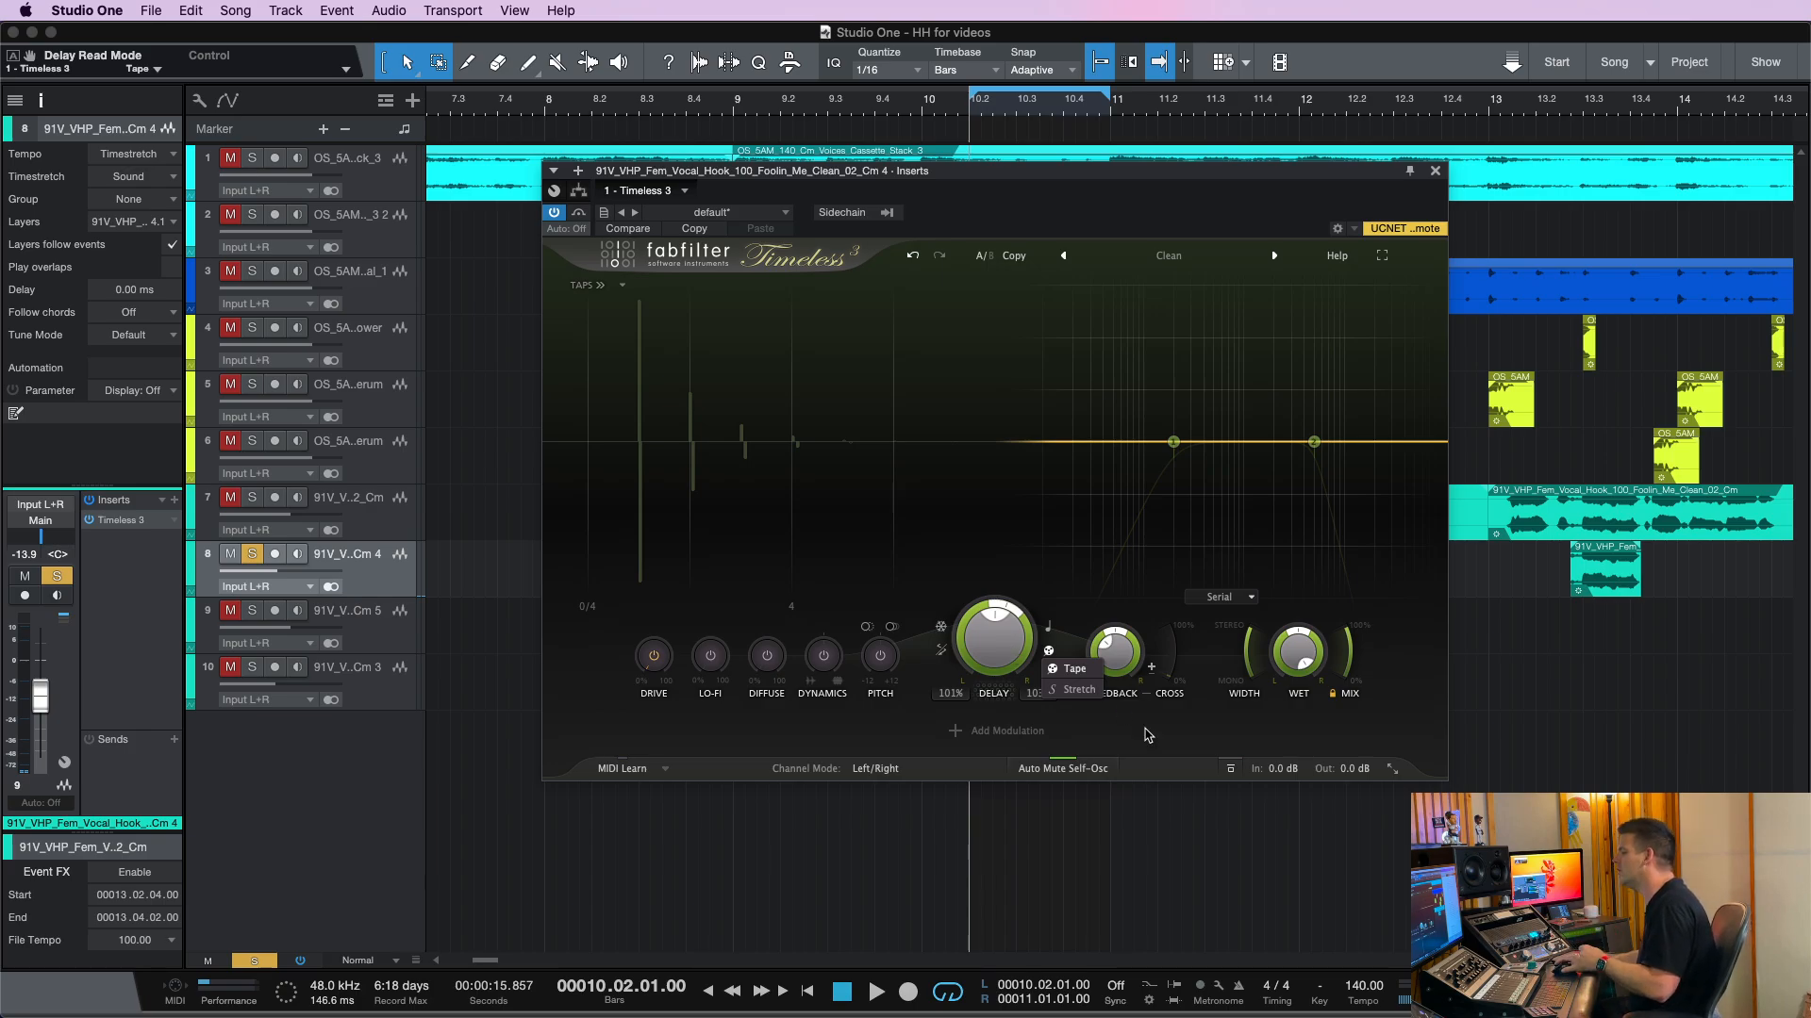
left_click(1075, 670)
key("space")
left_click_drag(997, 639, 1041, 610)
key("space")
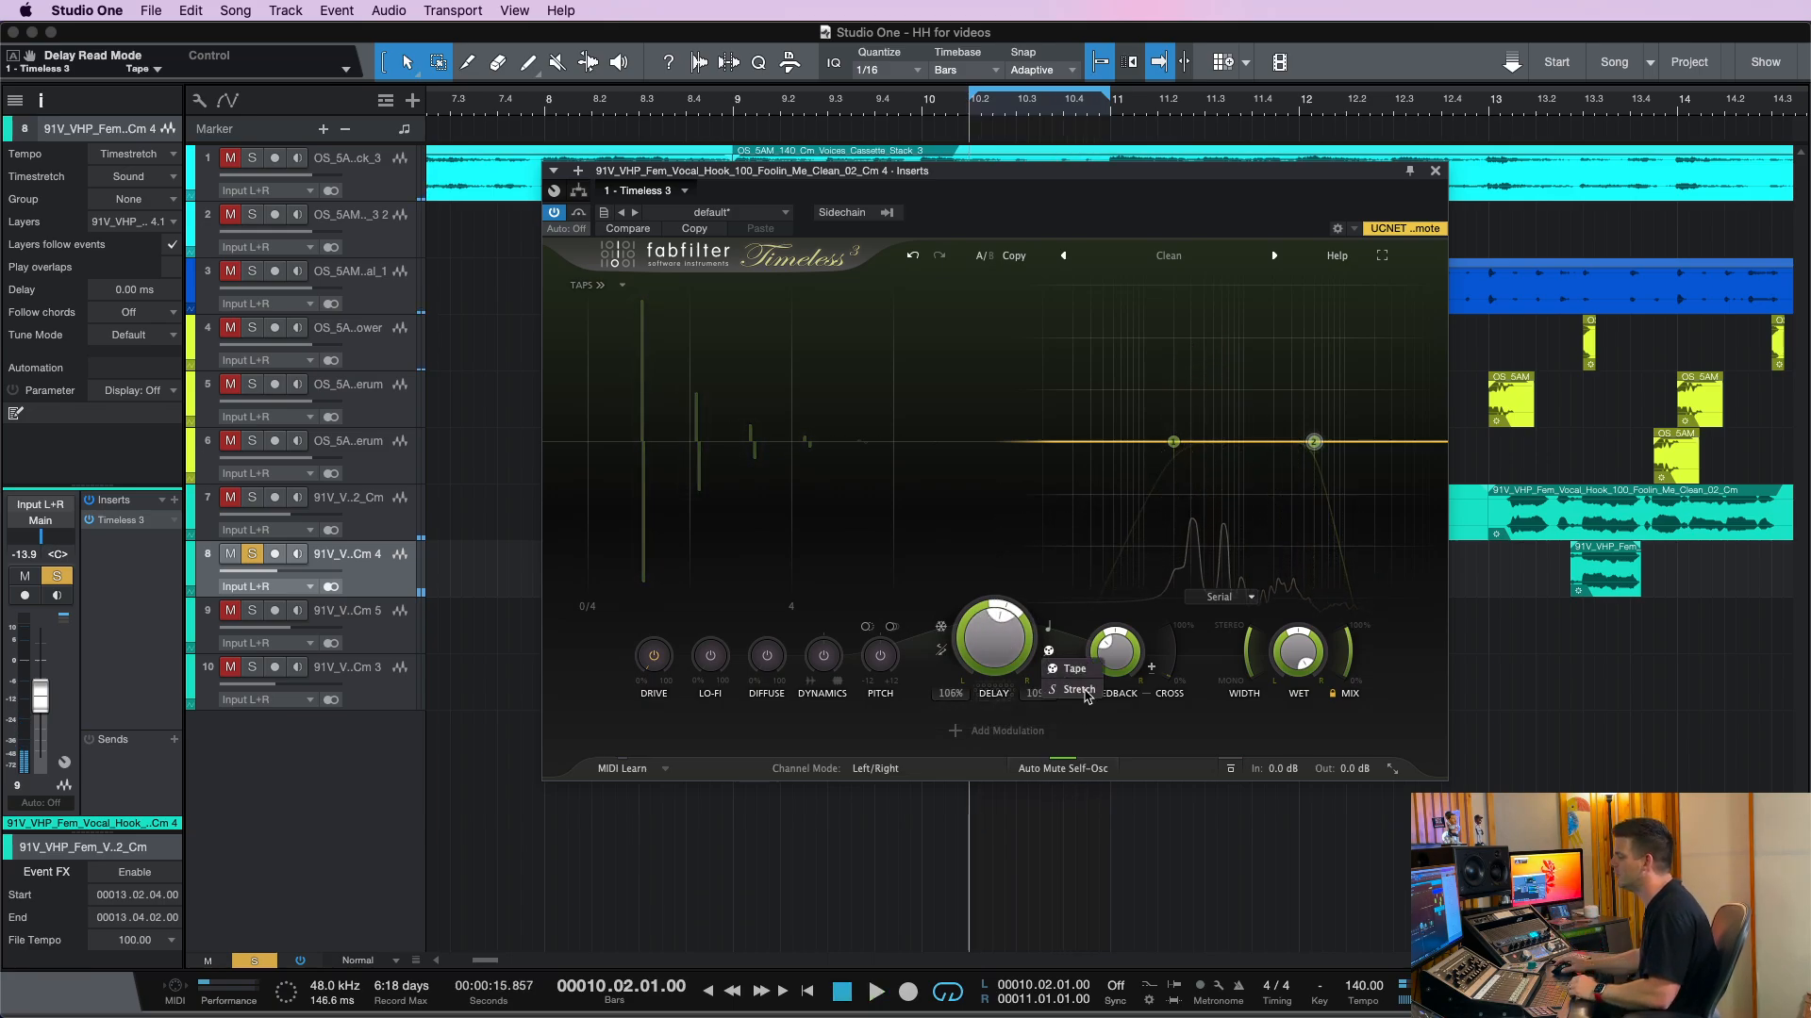
Lower the delay offset to 103% while the vocal plays
key("space")
left_click_drag(992, 641, 1015, 674)
key("space")
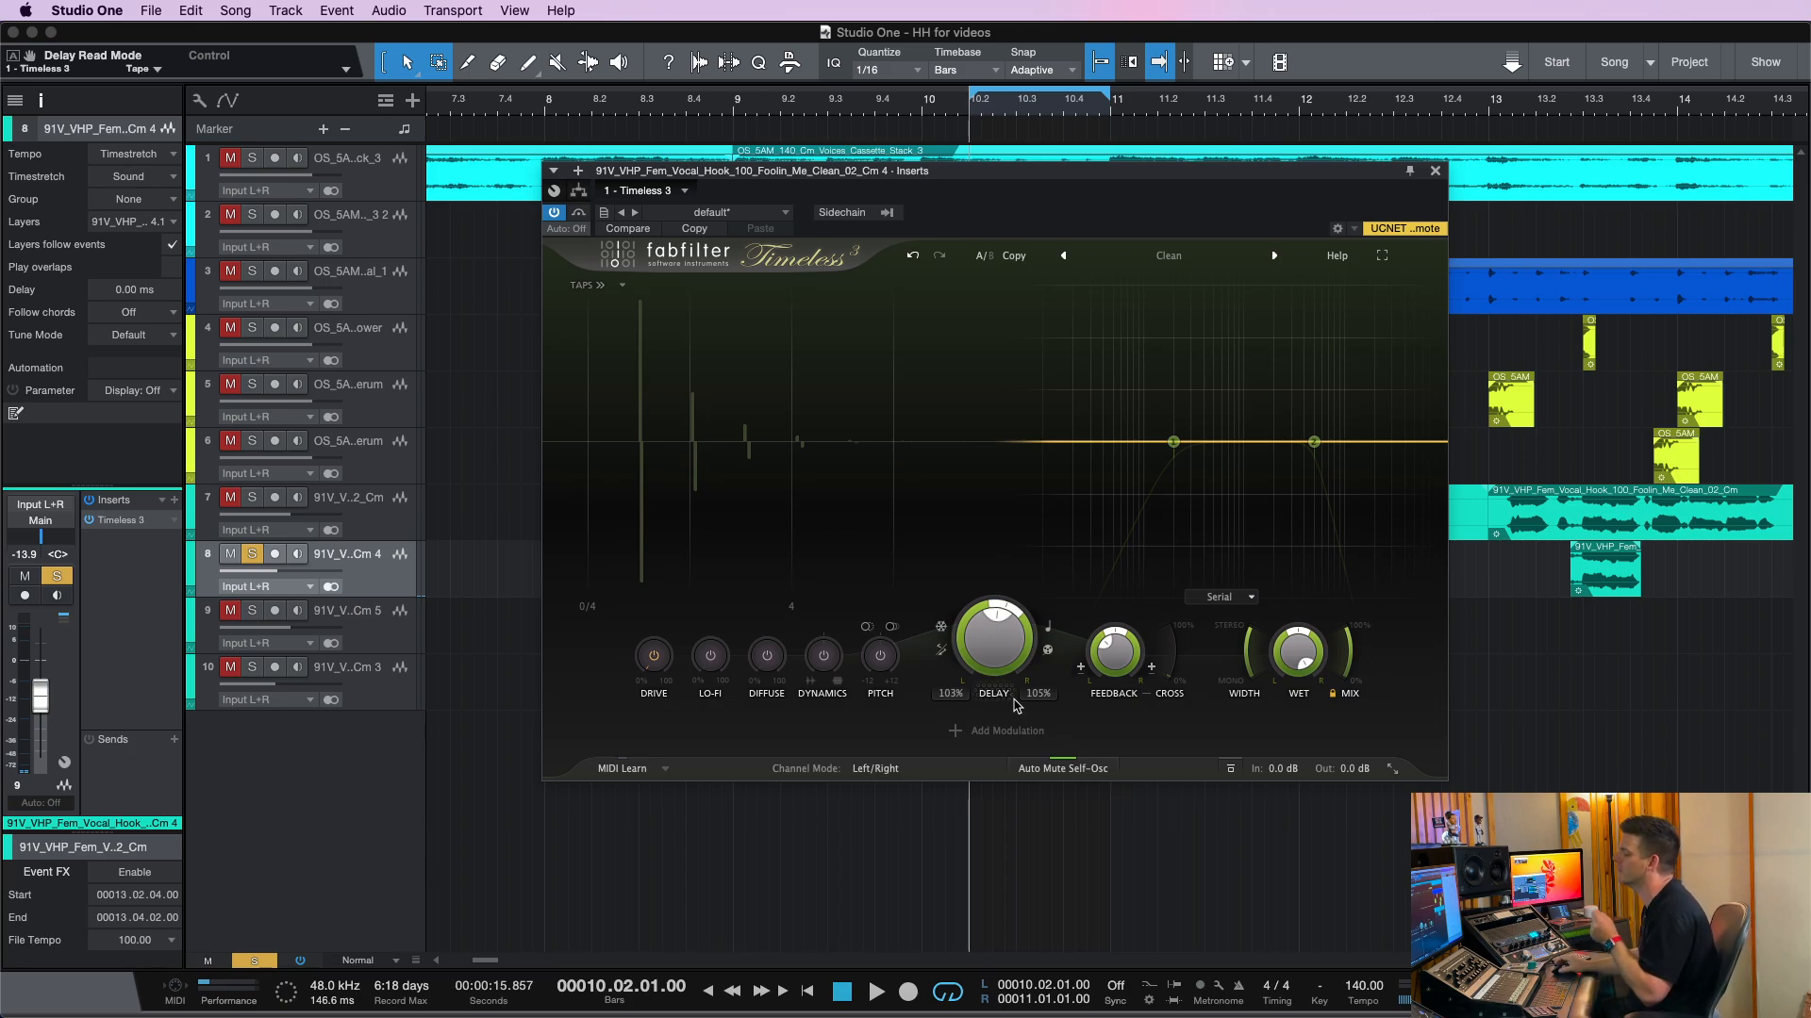
Raise the delay feedback to about 66%
mouse_move(975, 644)
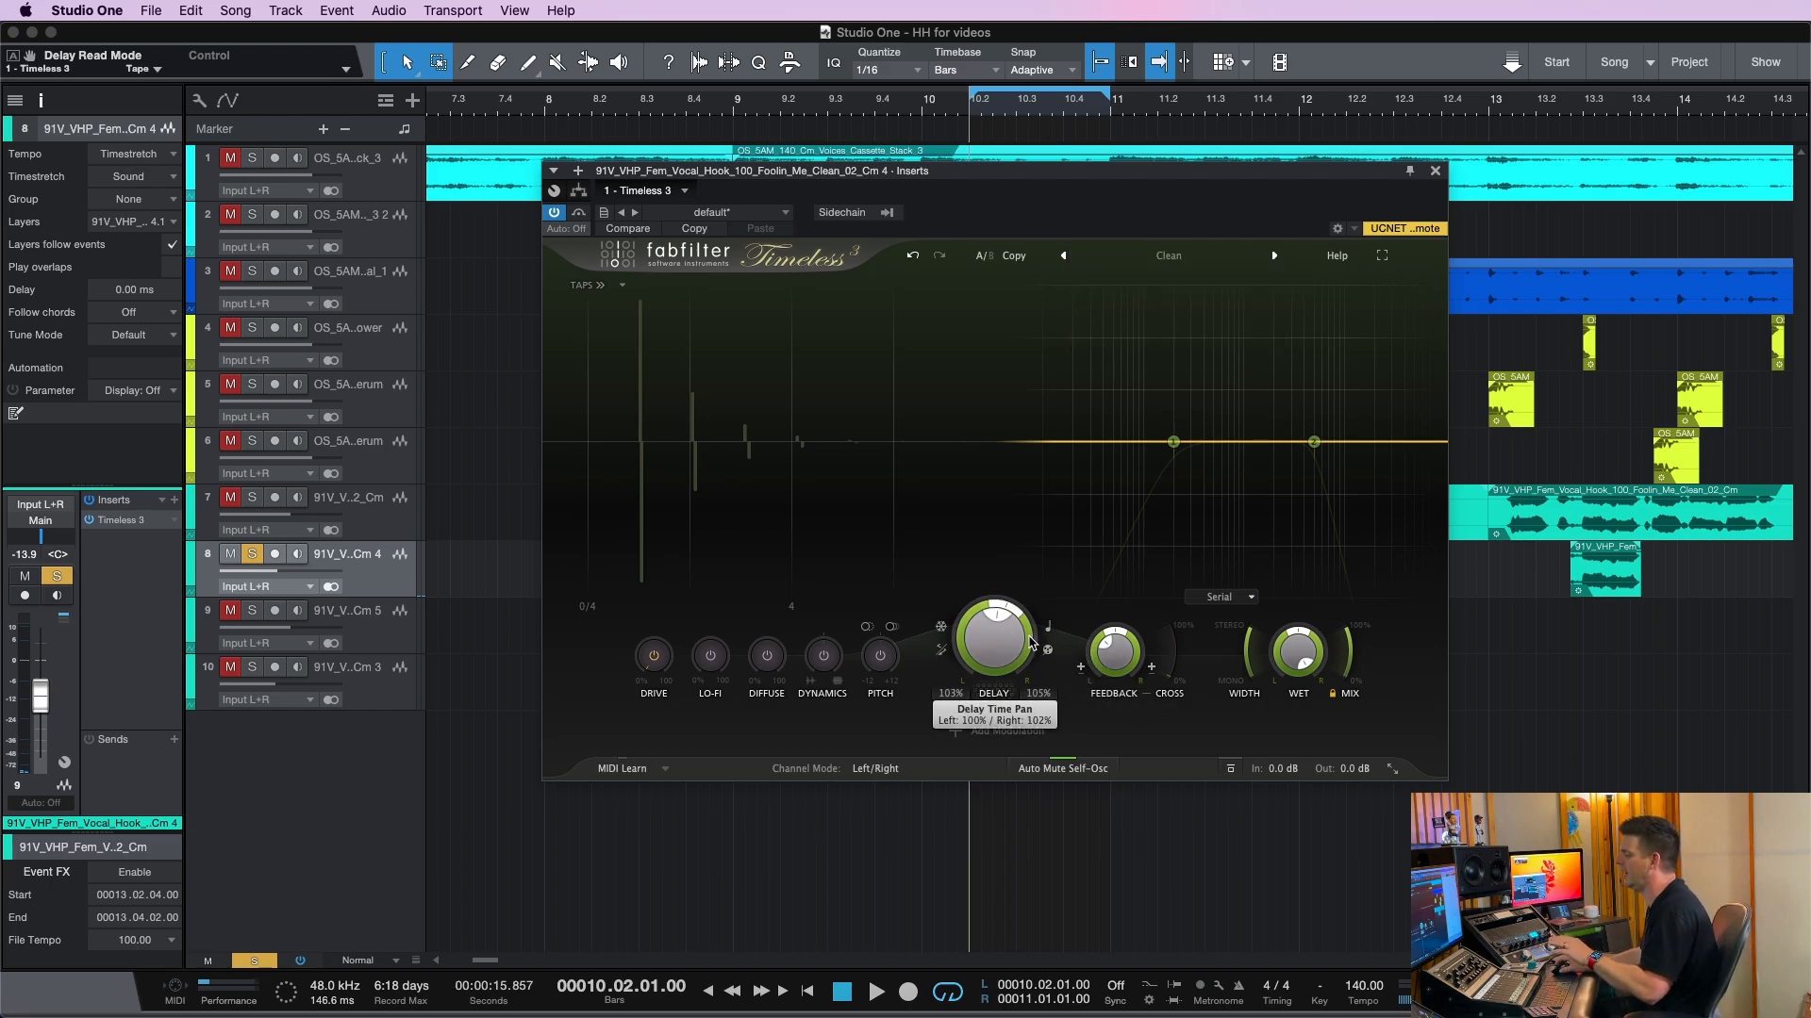
left_click(1119, 661)
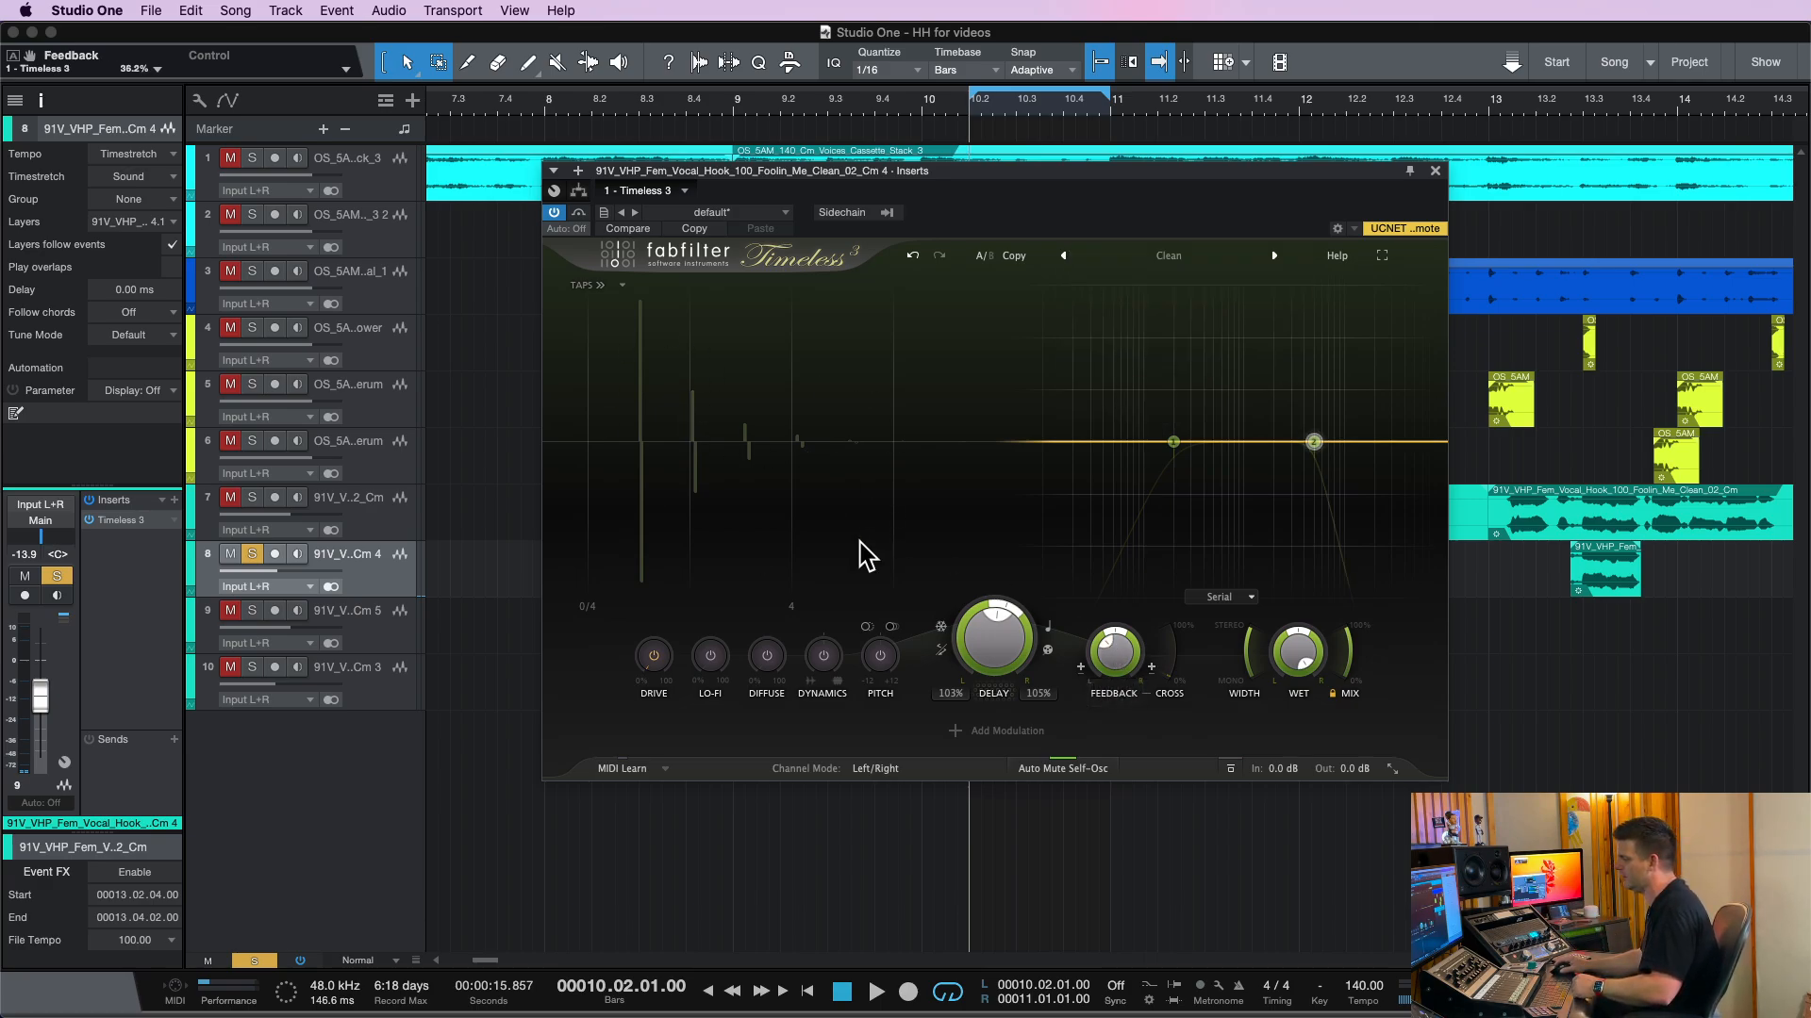
left_click_drag(1114, 658, 1116, 604)
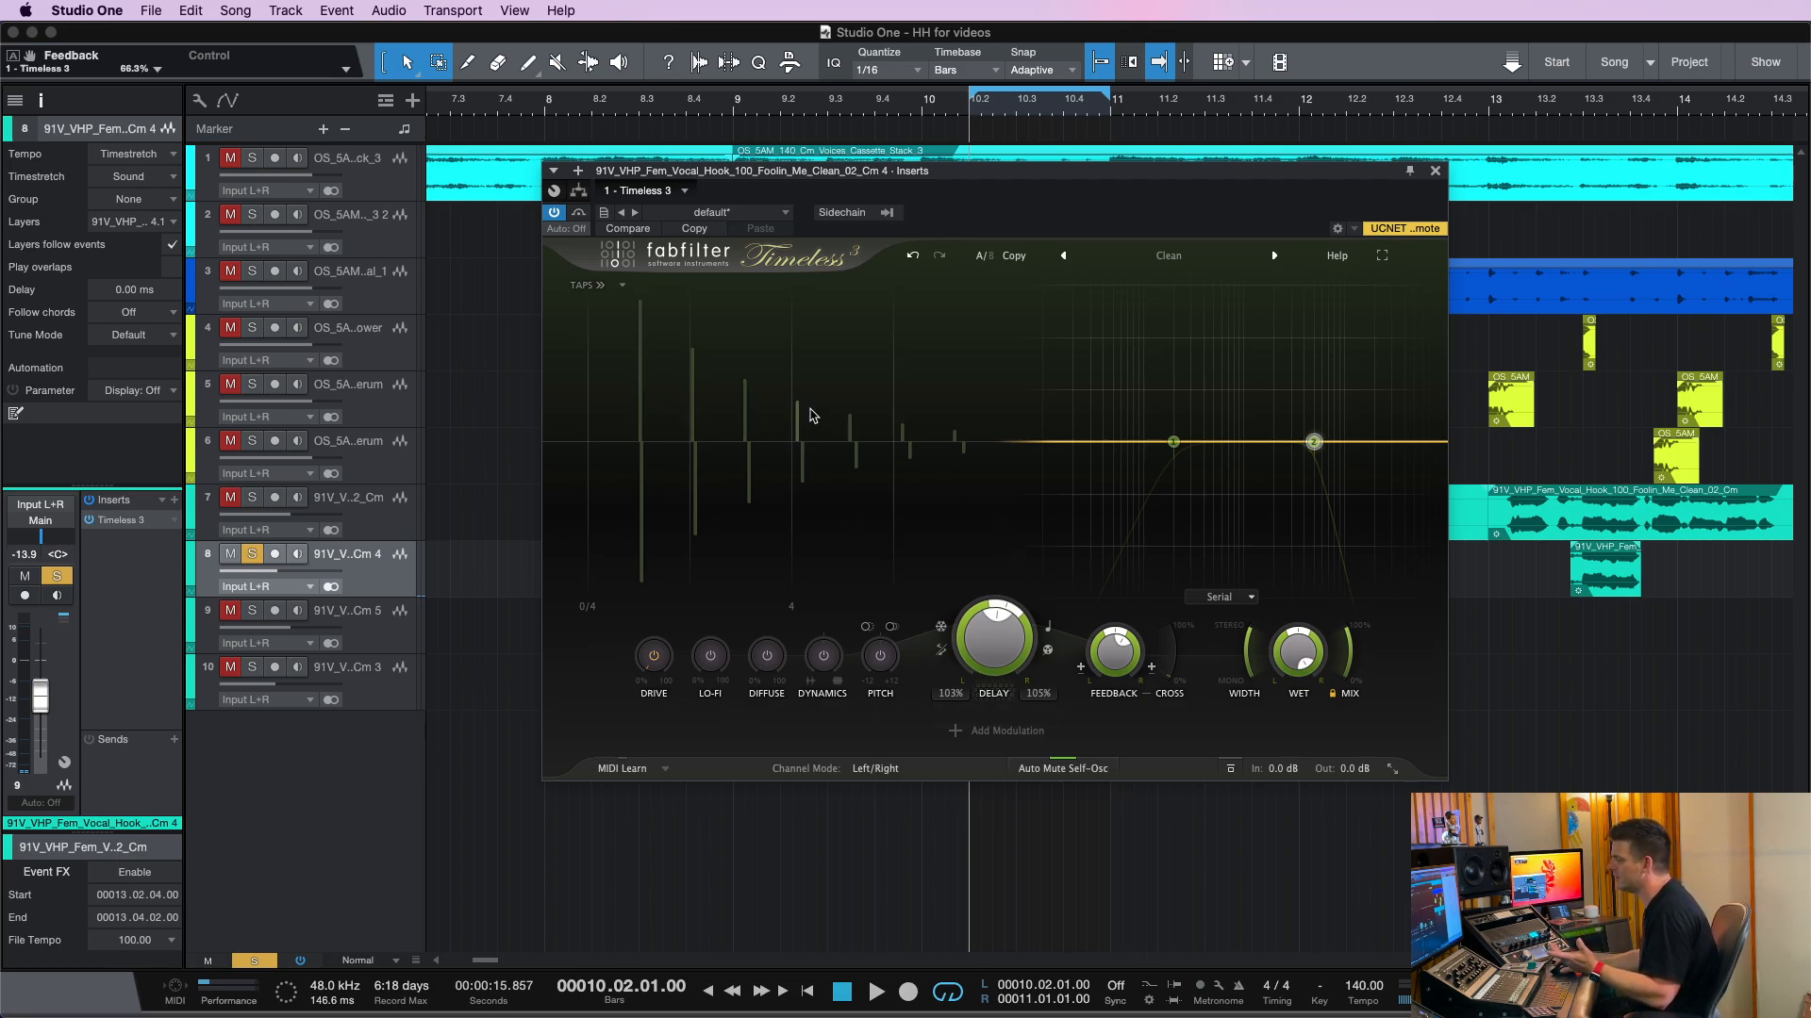
left_click_drag(1096, 670, 1102, 703)
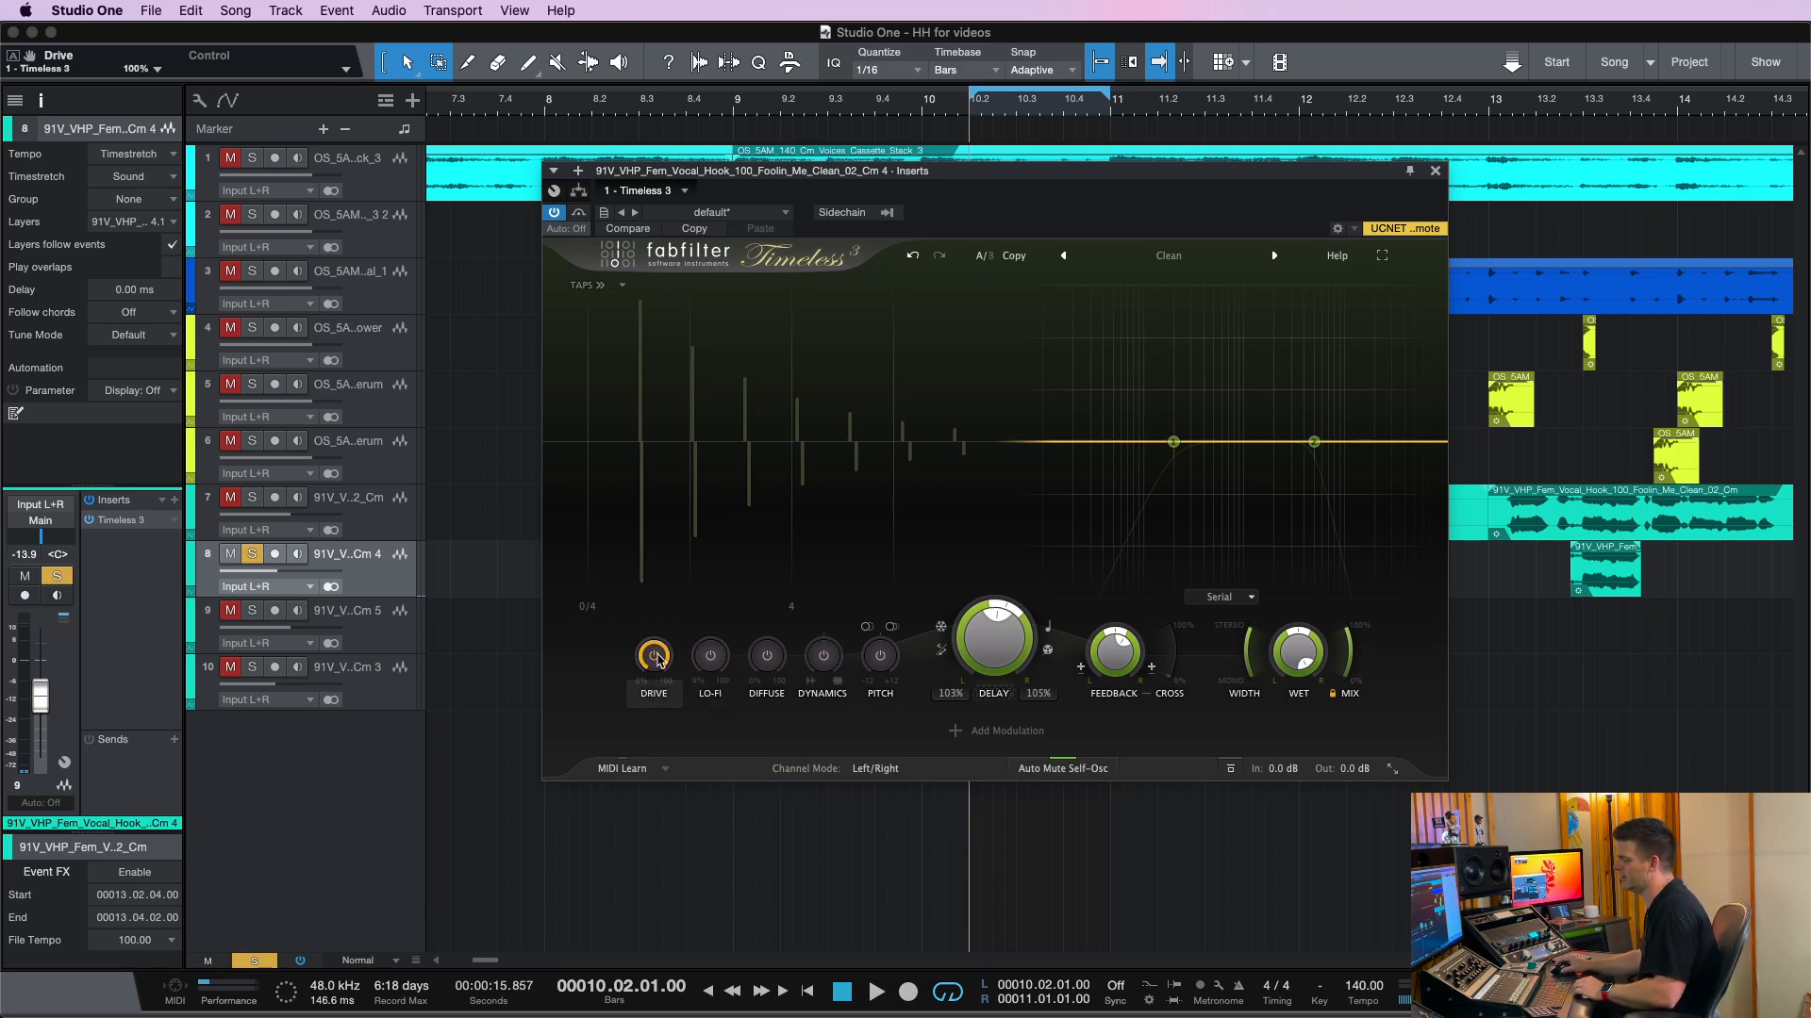
Audition the Drive effect at 100%, lower it to 32.5% and switch it off during playback
key("space")
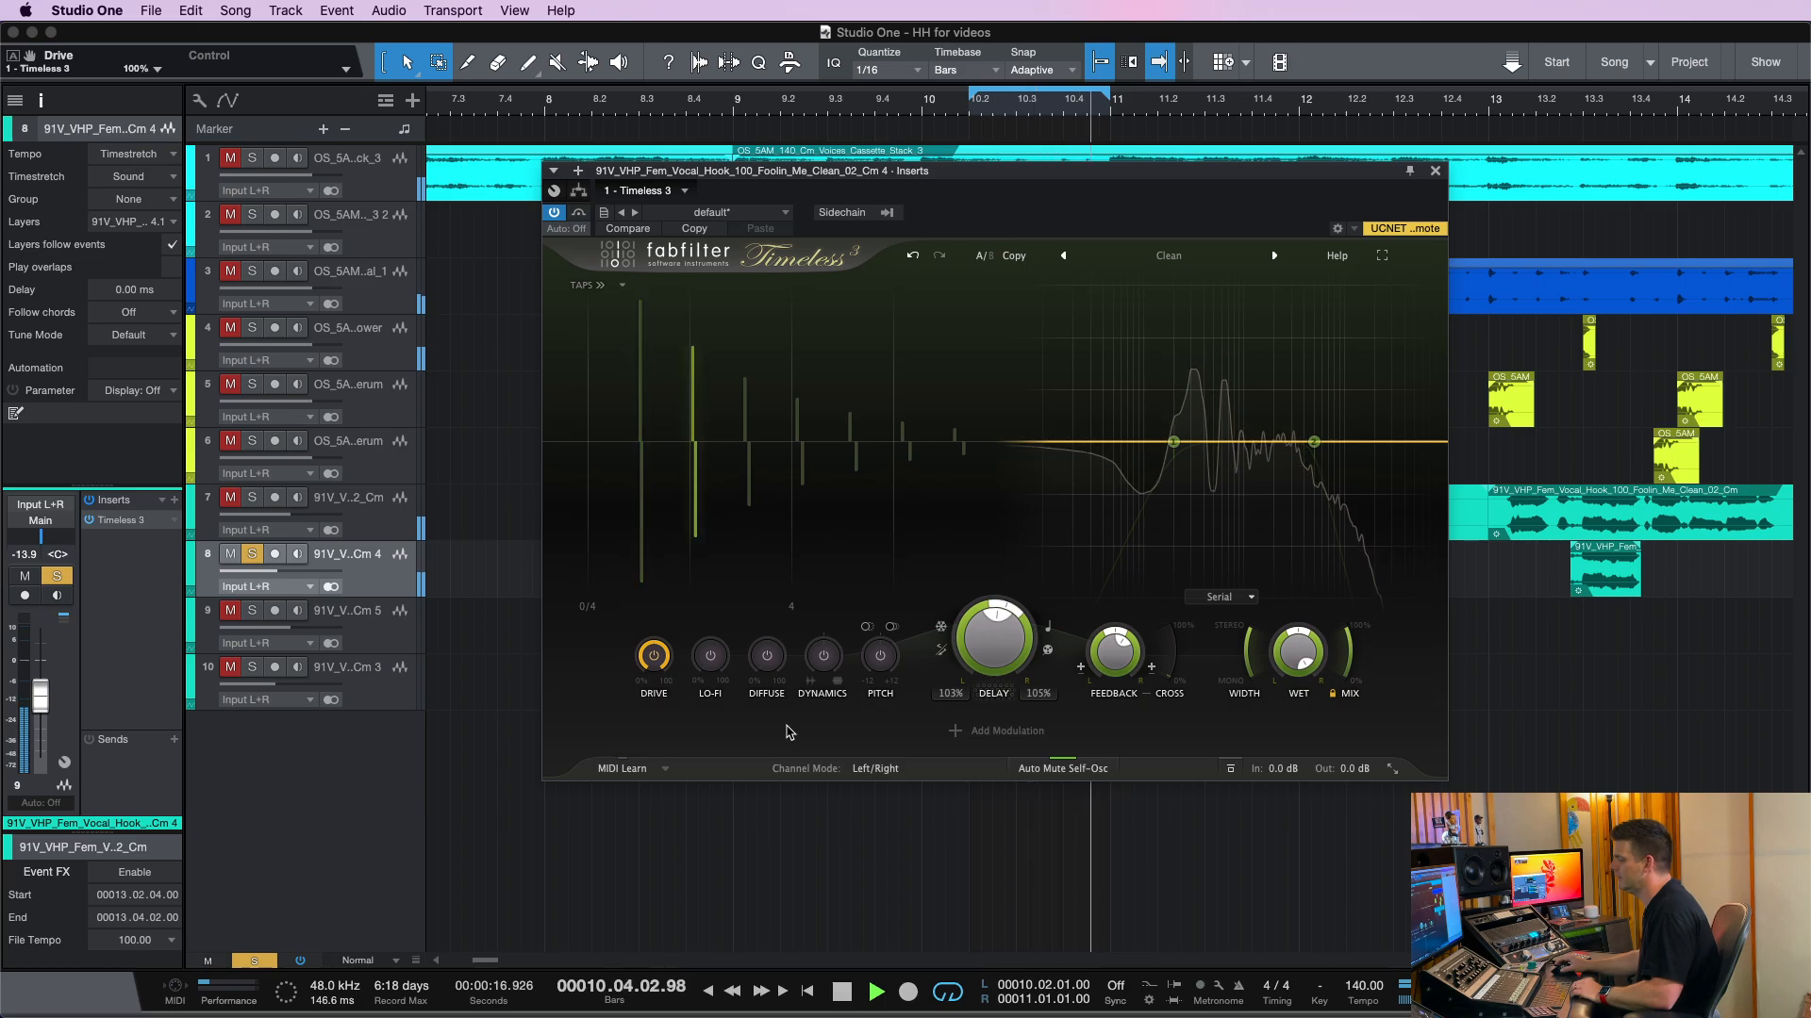
key("space")
left_click_drag(650, 662, 644, 836)
key("space")
left_click(655, 660)
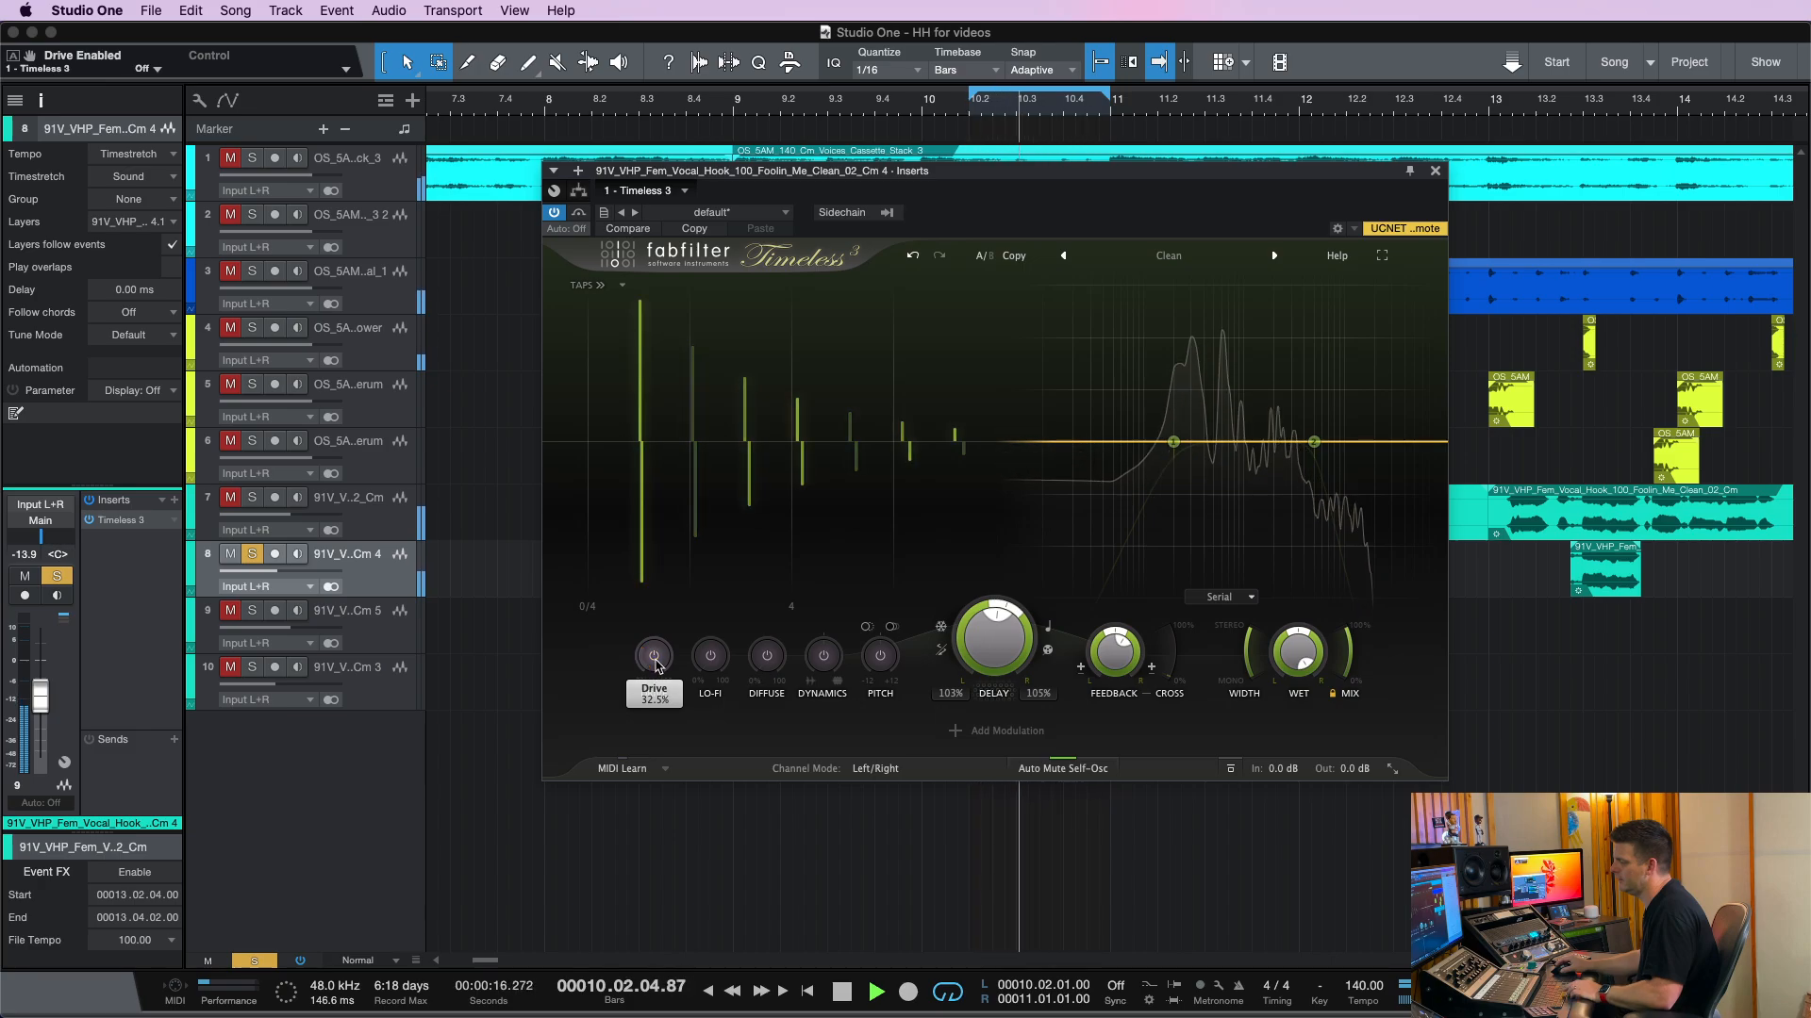
key("space")
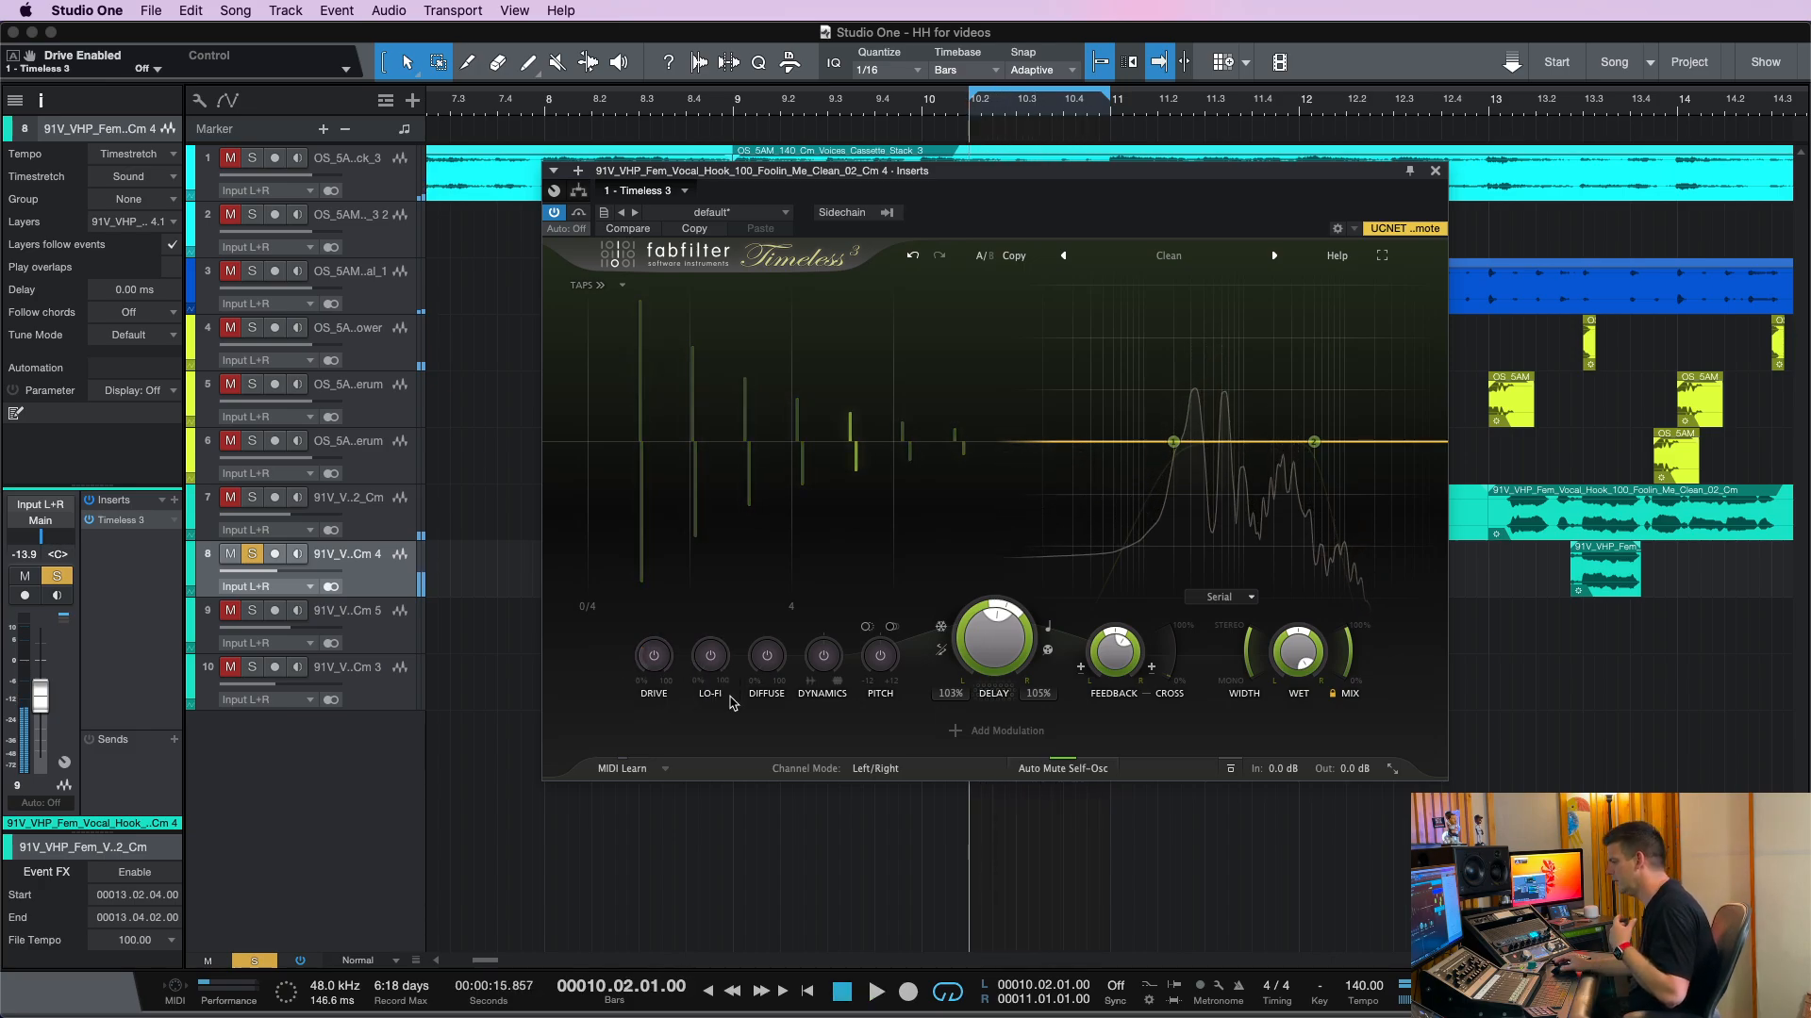
Lower the delay feedback, then audition the Lo-Fi effect at 75.7% on the vocal and switch it off
left_click_drag(1097, 648, 1099, 666)
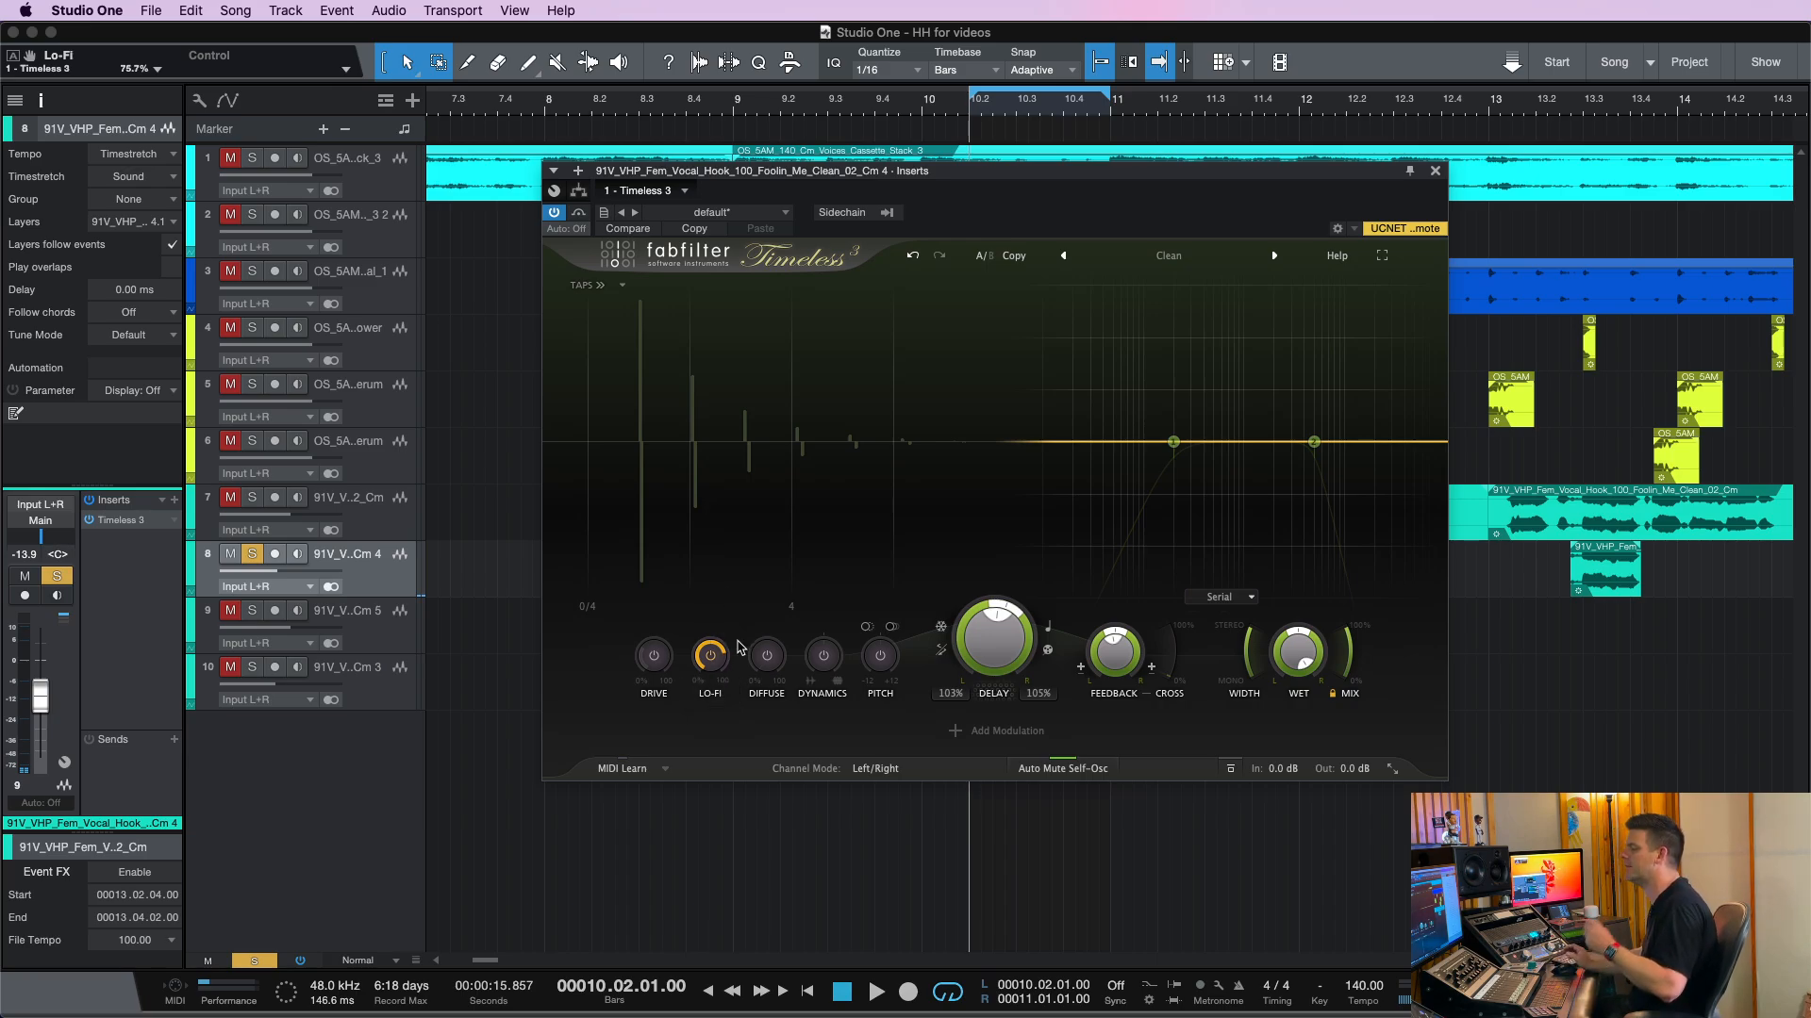
key("space")
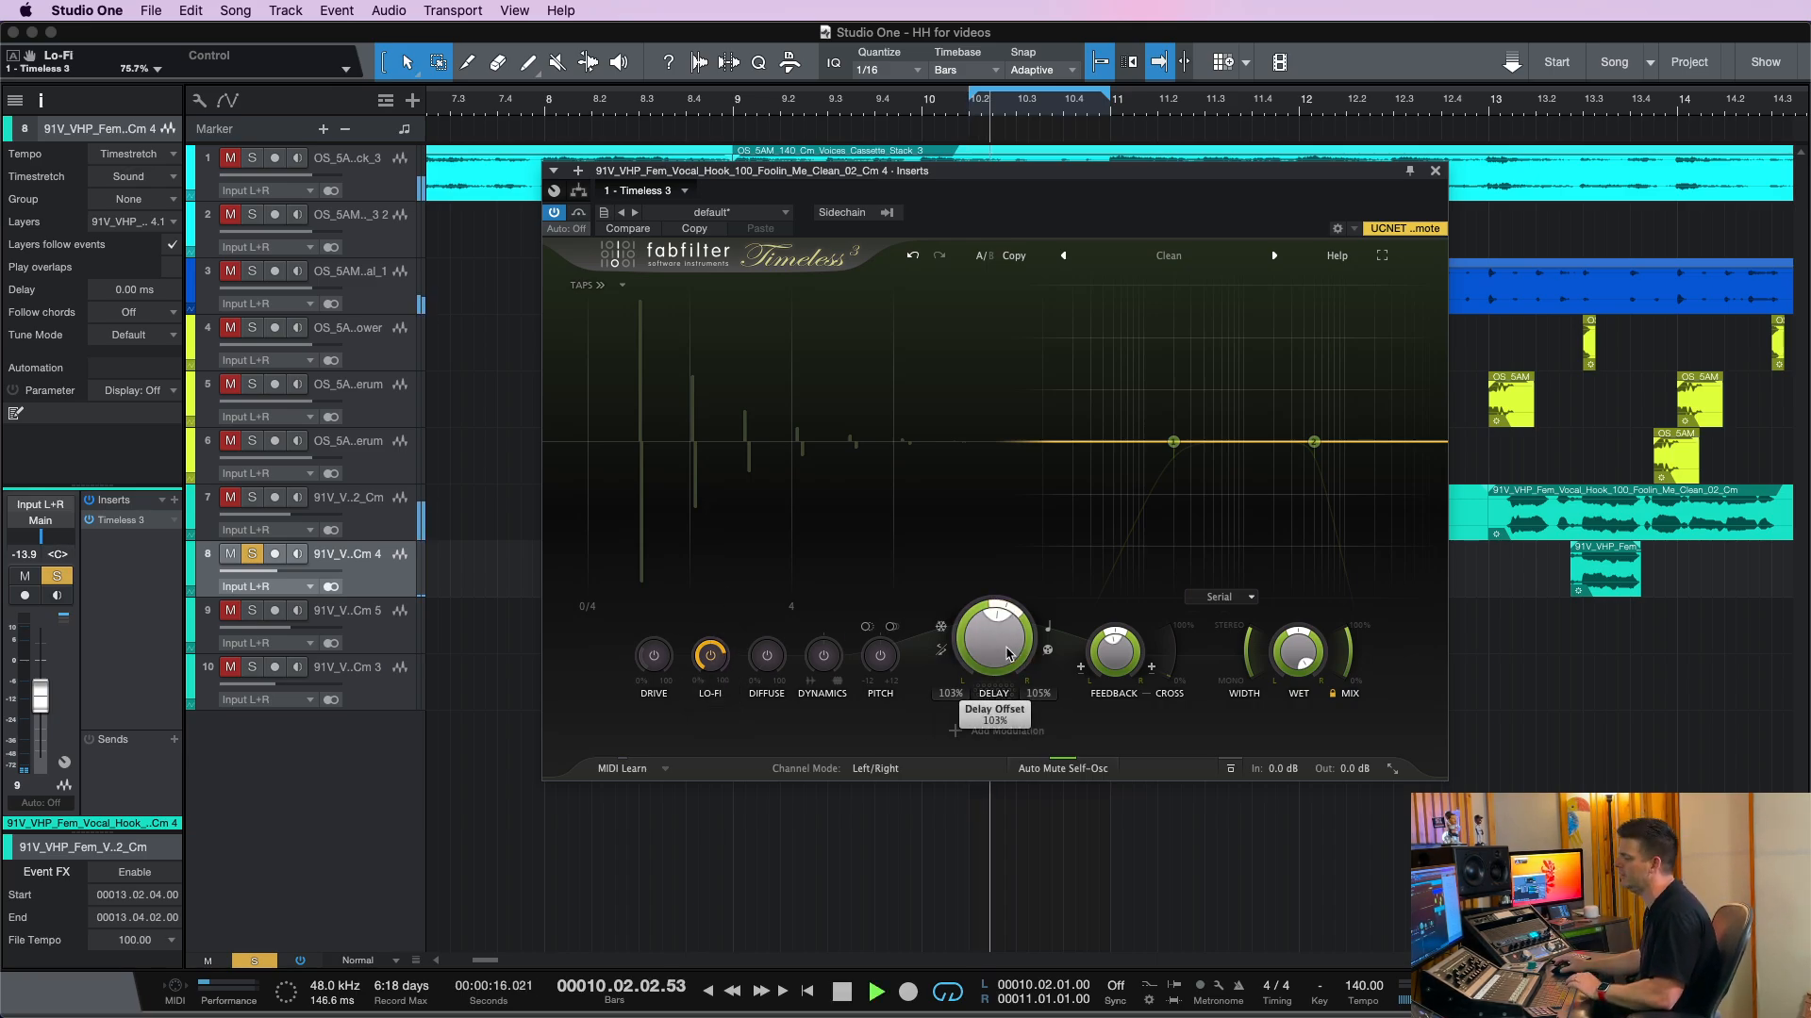
mouse_move(713, 654)
left_mouse_down()
mouse_move(711, 707)
mouse_move(711, 666)
left_mouse_up()
key("space")
left_click(711, 660)
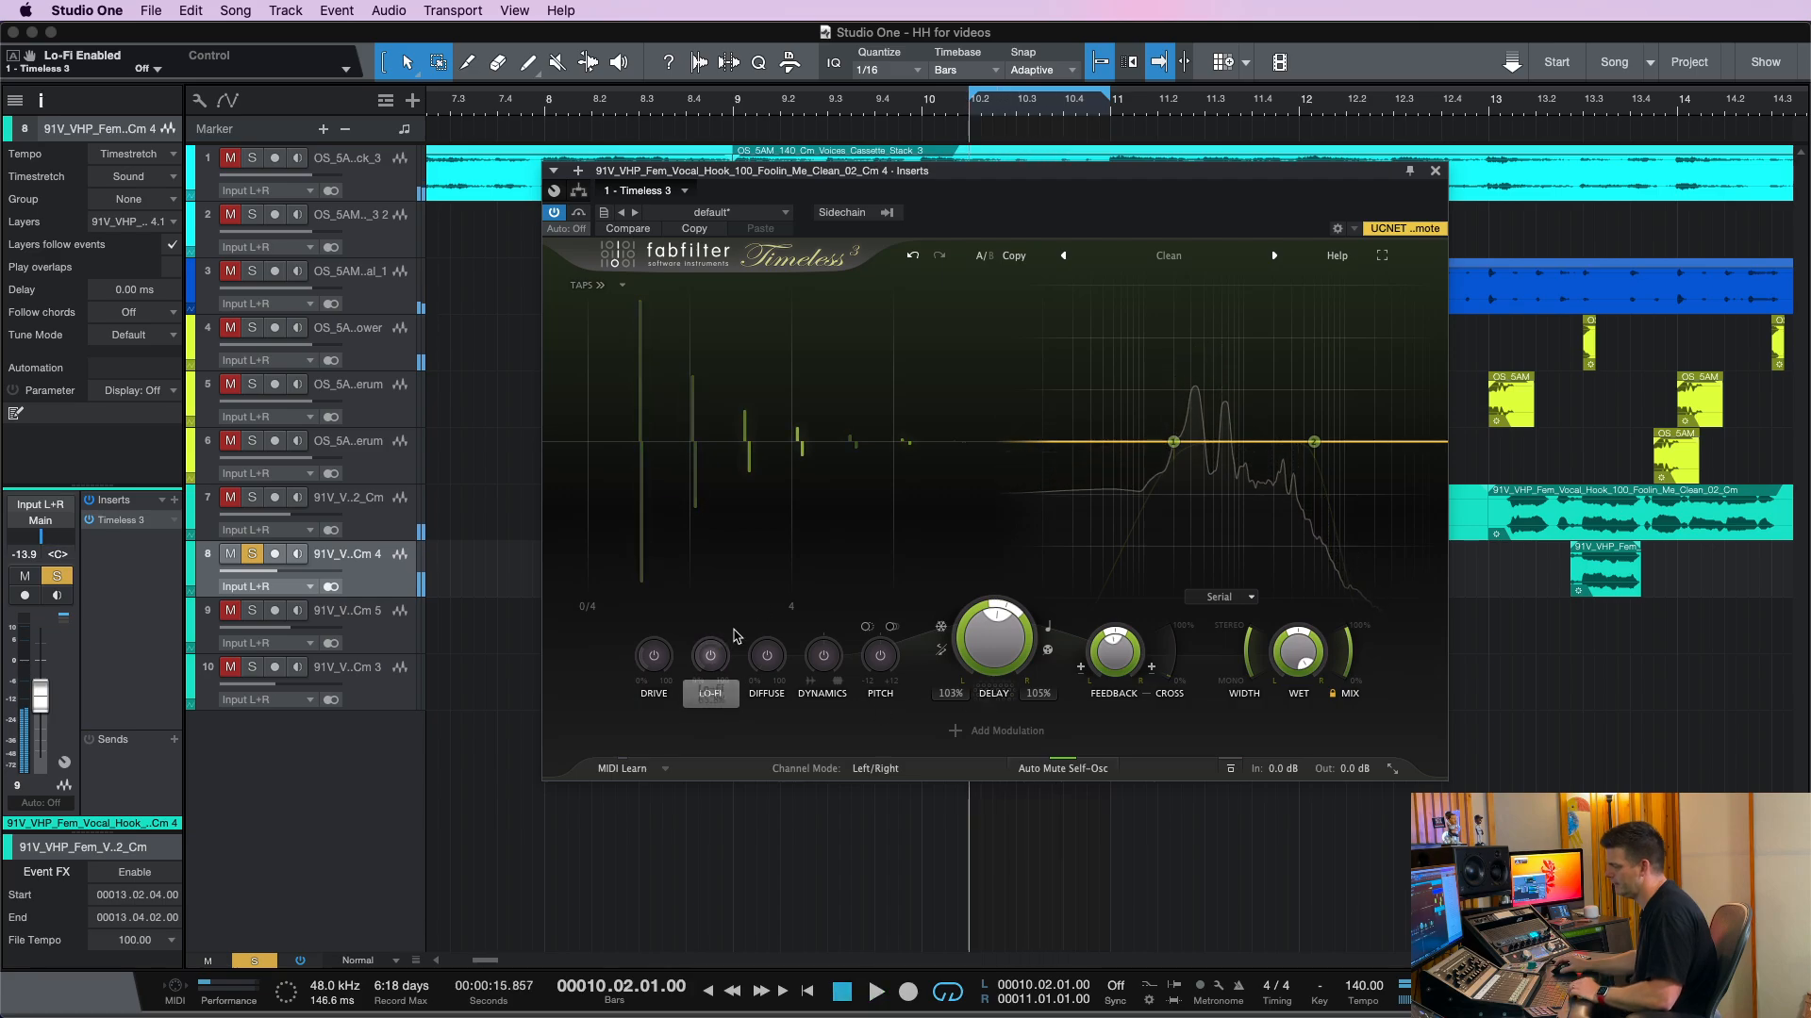
Enable the Diffuse effect, audition it at 42.9% while the vocal plays and switch it off
left_click(775, 657)
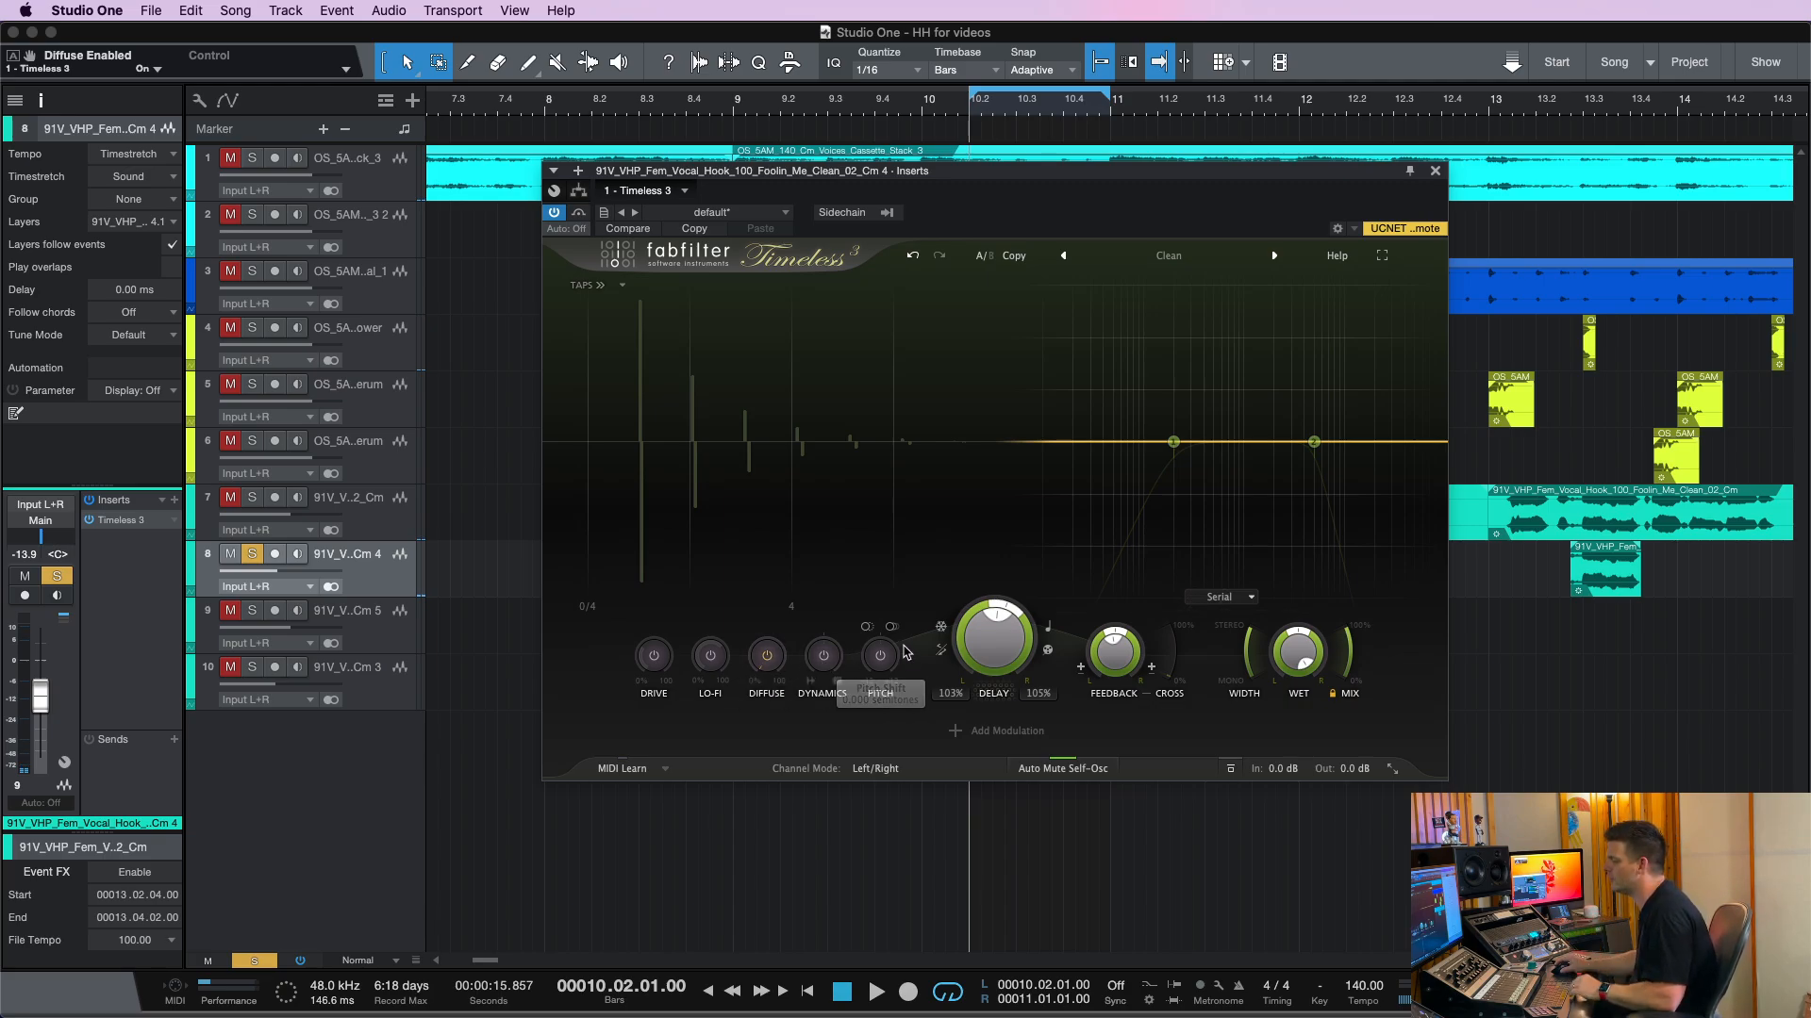
key("space")
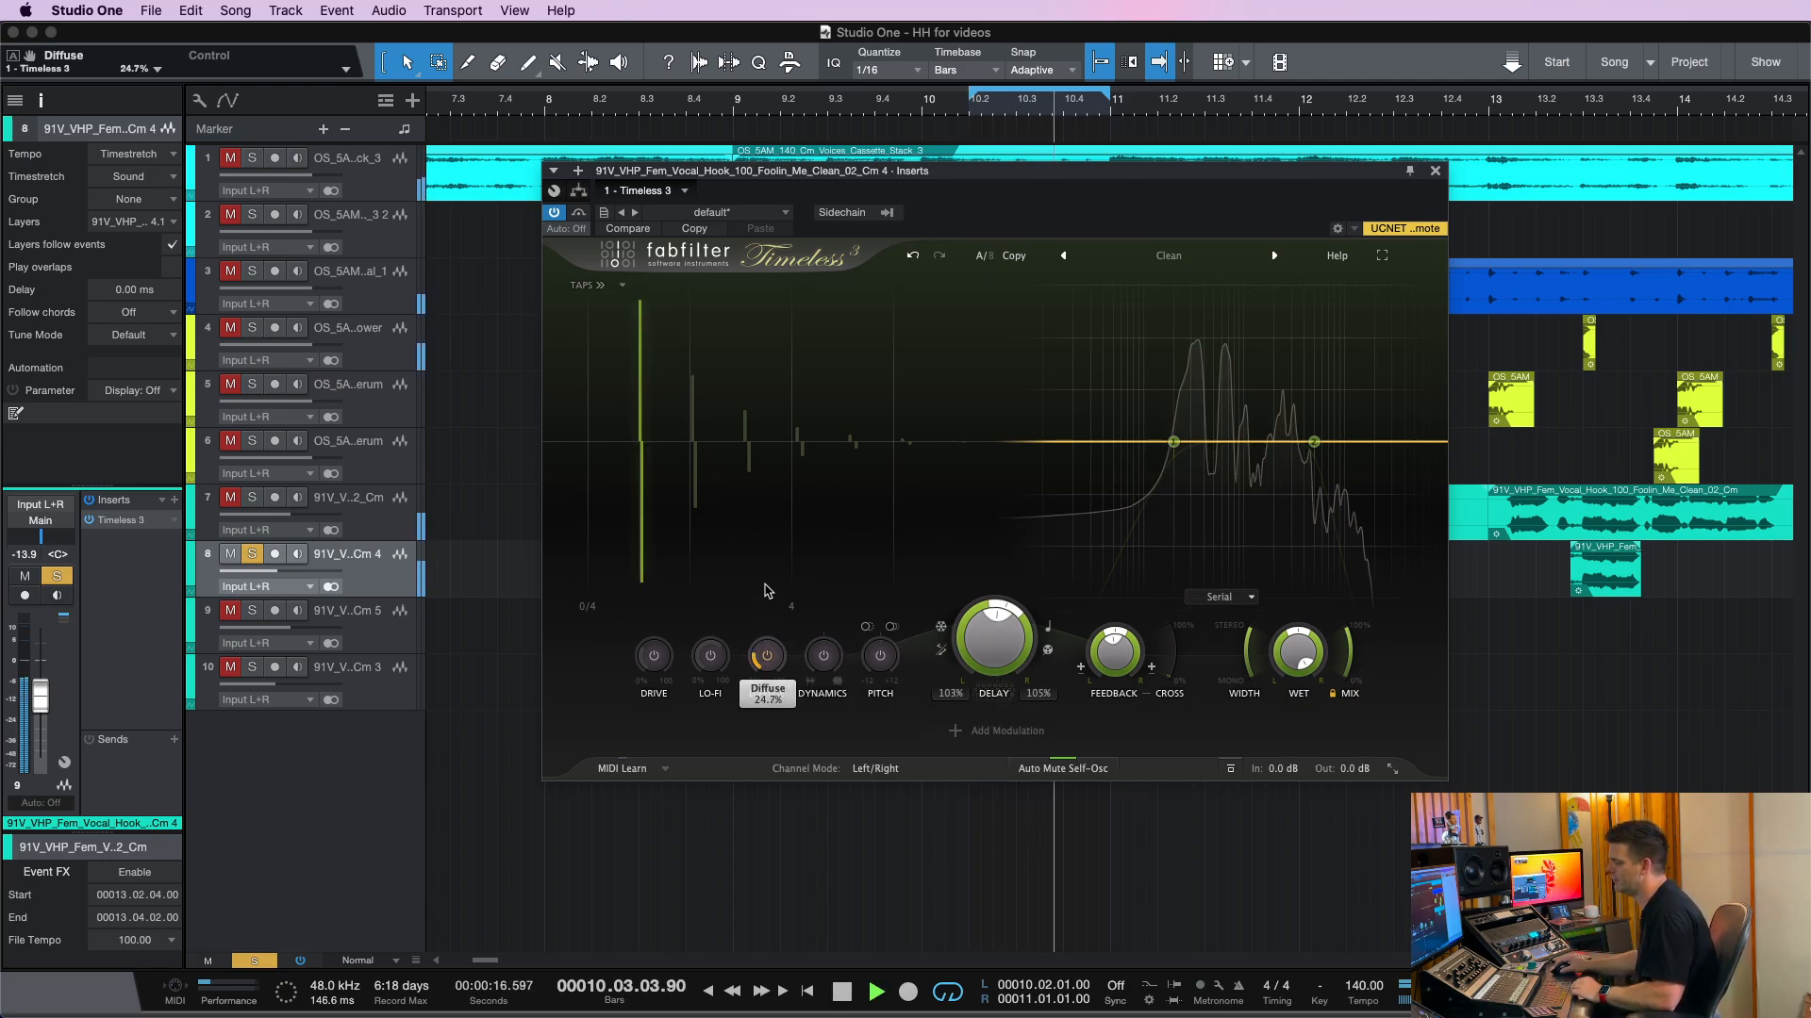
left_click_drag(763, 649, 757, 557)
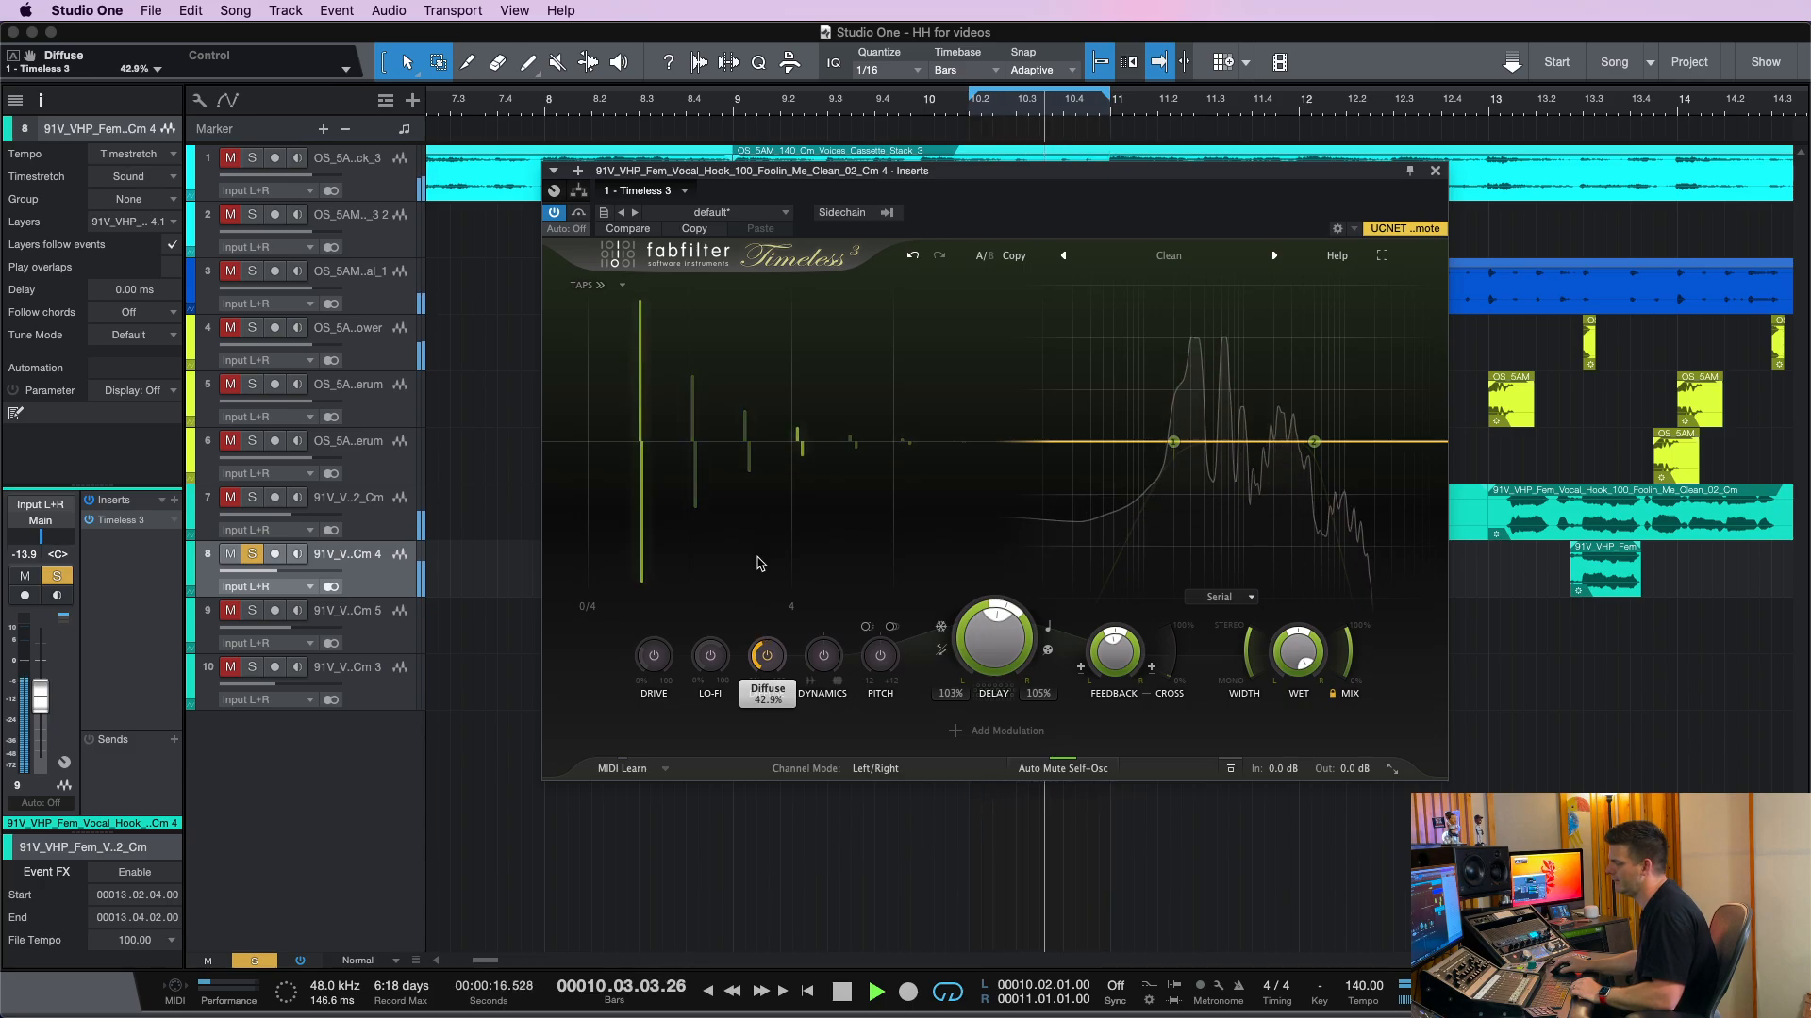
left_click(768, 657)
key("space")
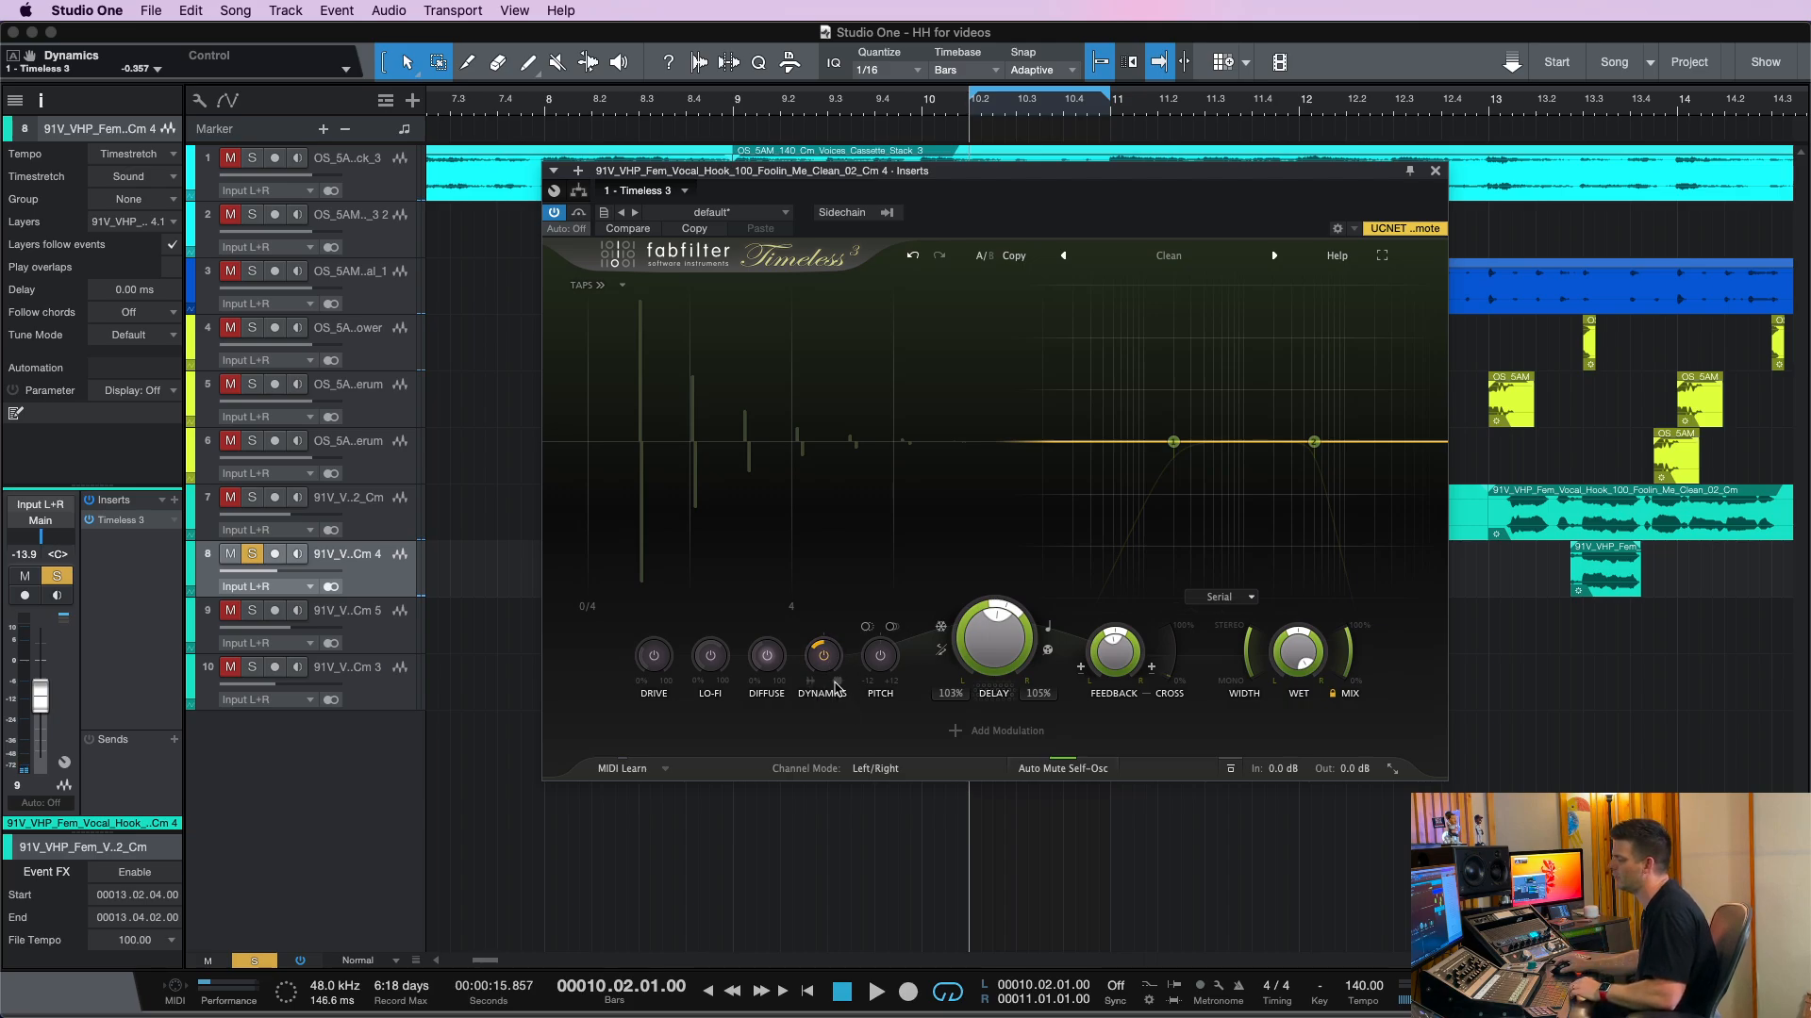
Audition the Dynamics effect at -1.000 during playback, try it at -0.526 and switch it off
key("space")
left_click_drag(833, 667, 801, 753)
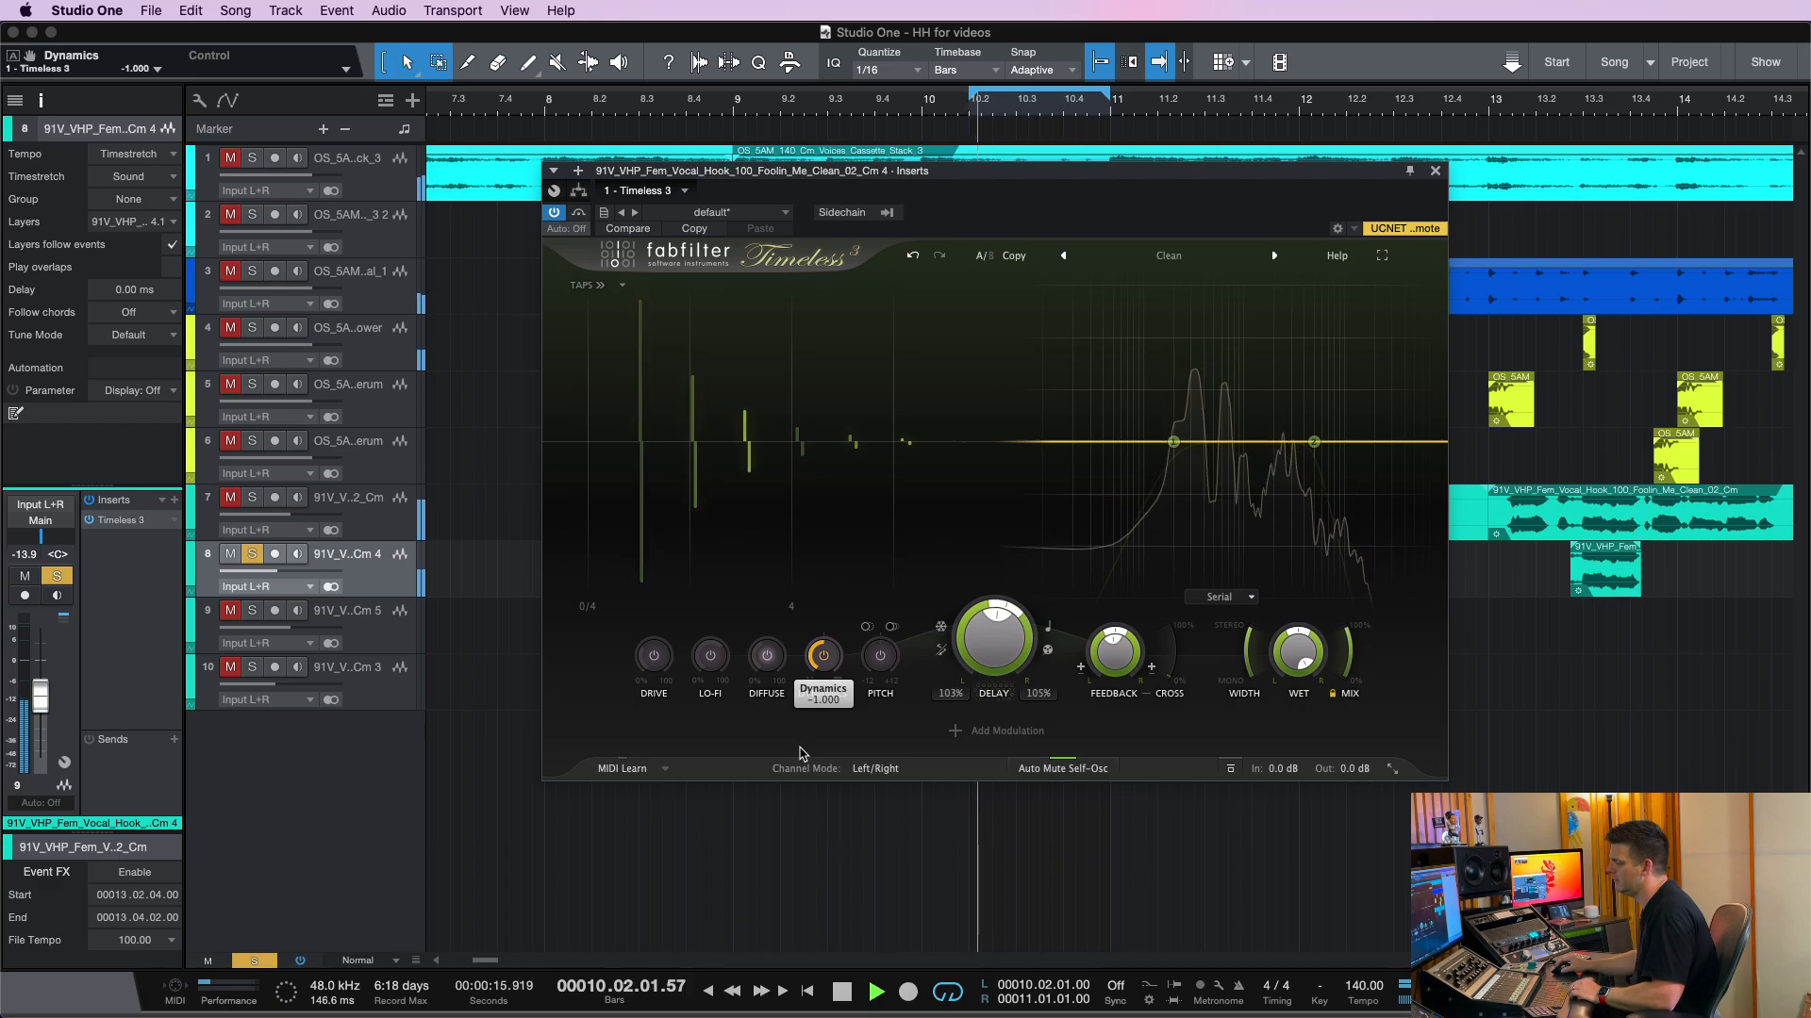
key("space")
left_click(825, 660)
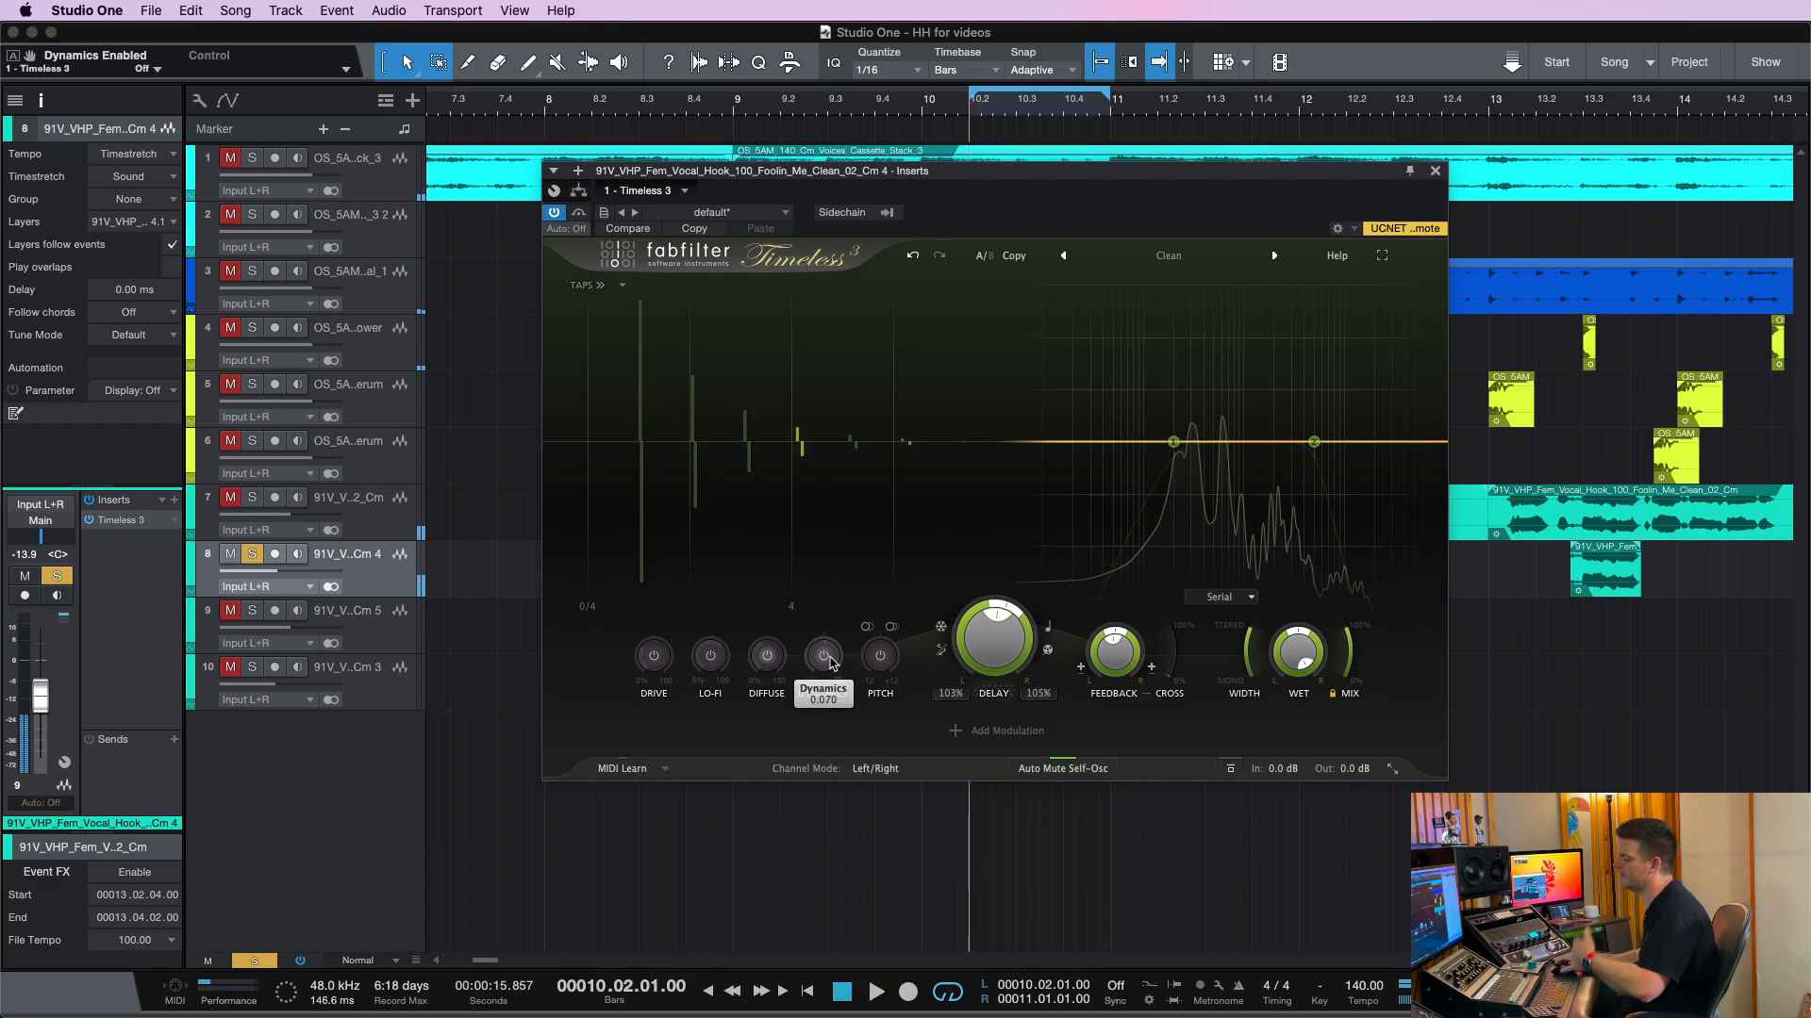
mouse_move(832, 658)
left_click_drag(832, 658, 842, 551)
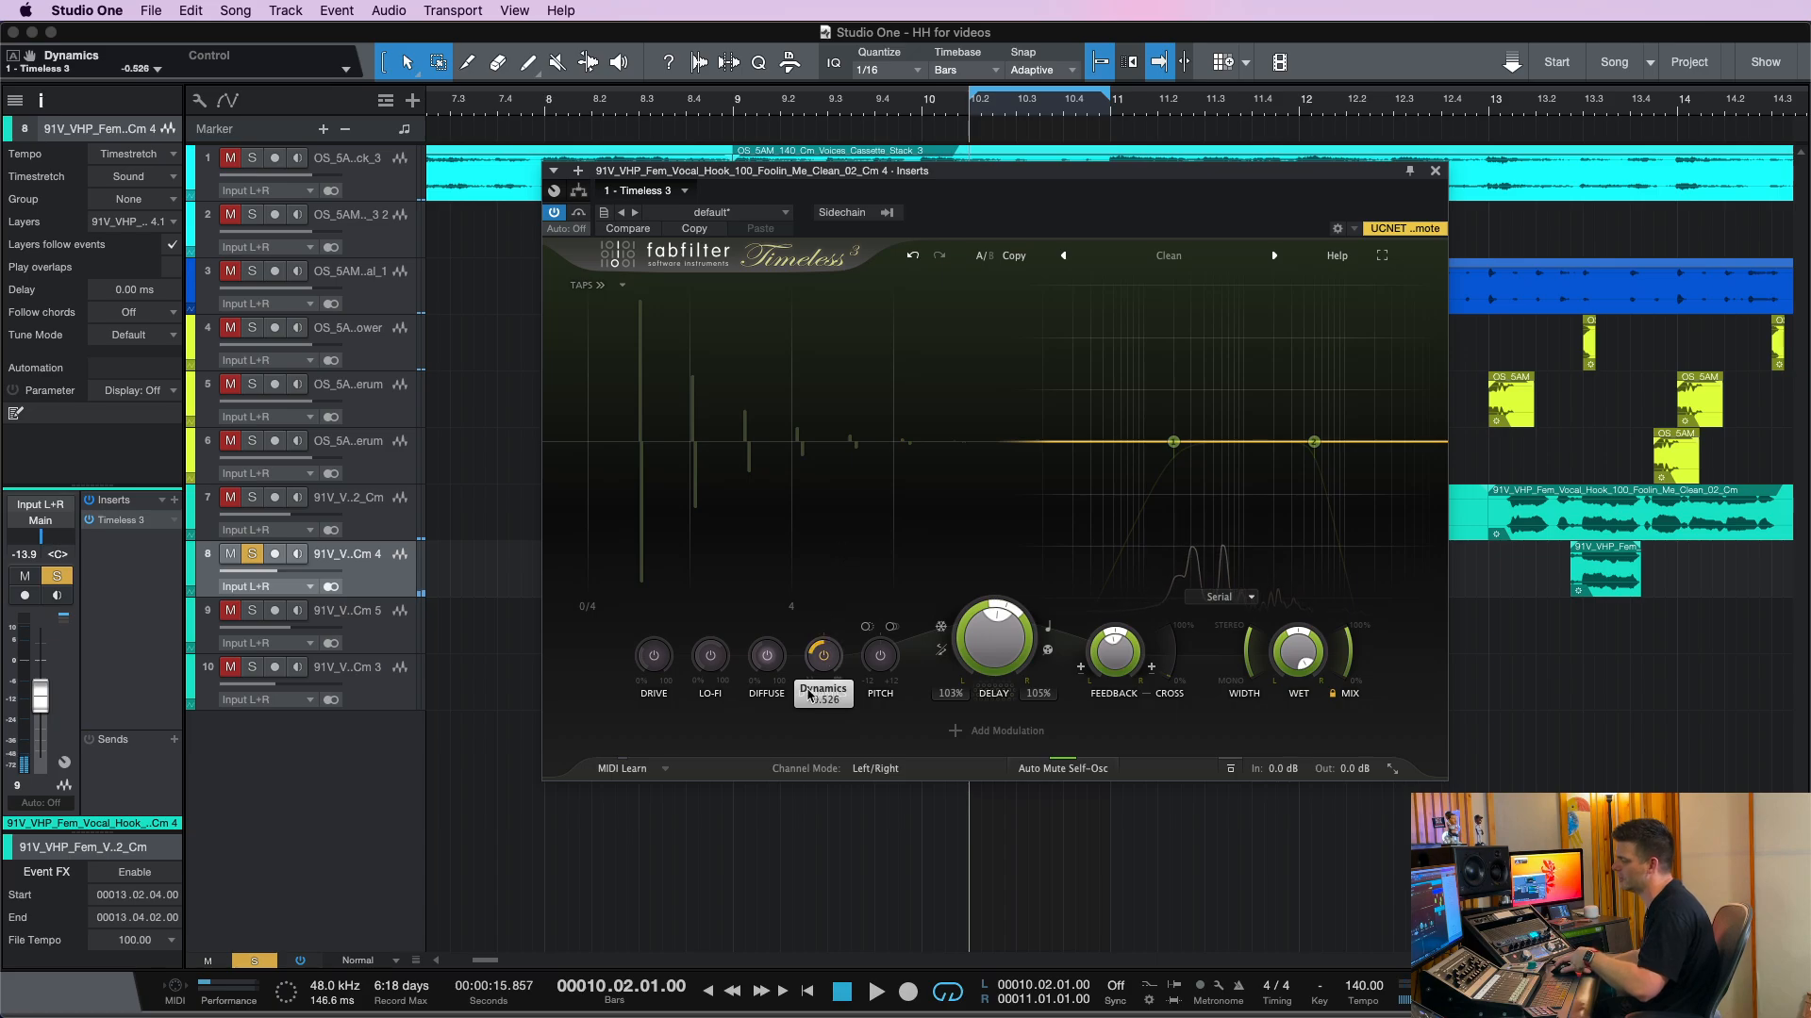
left_click(821, 667)
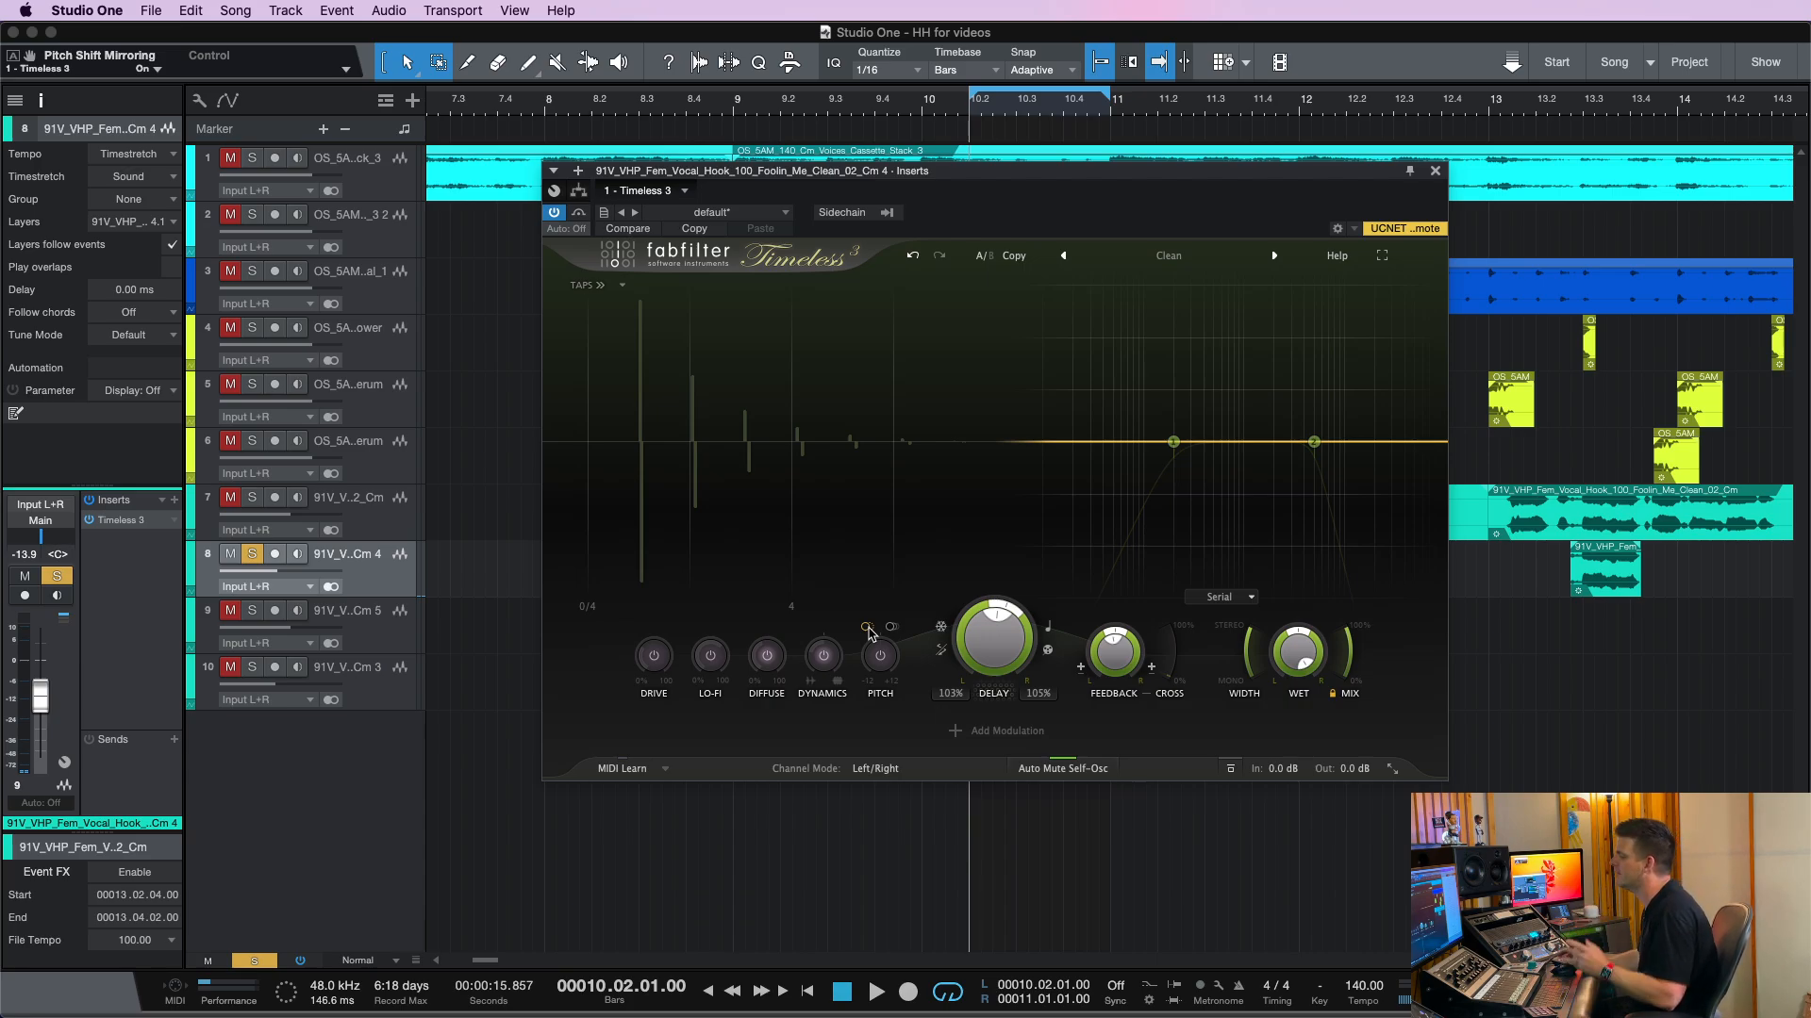
Set the pitch shift to 0.294 semitones while auditioning the vocal delay
key("space")
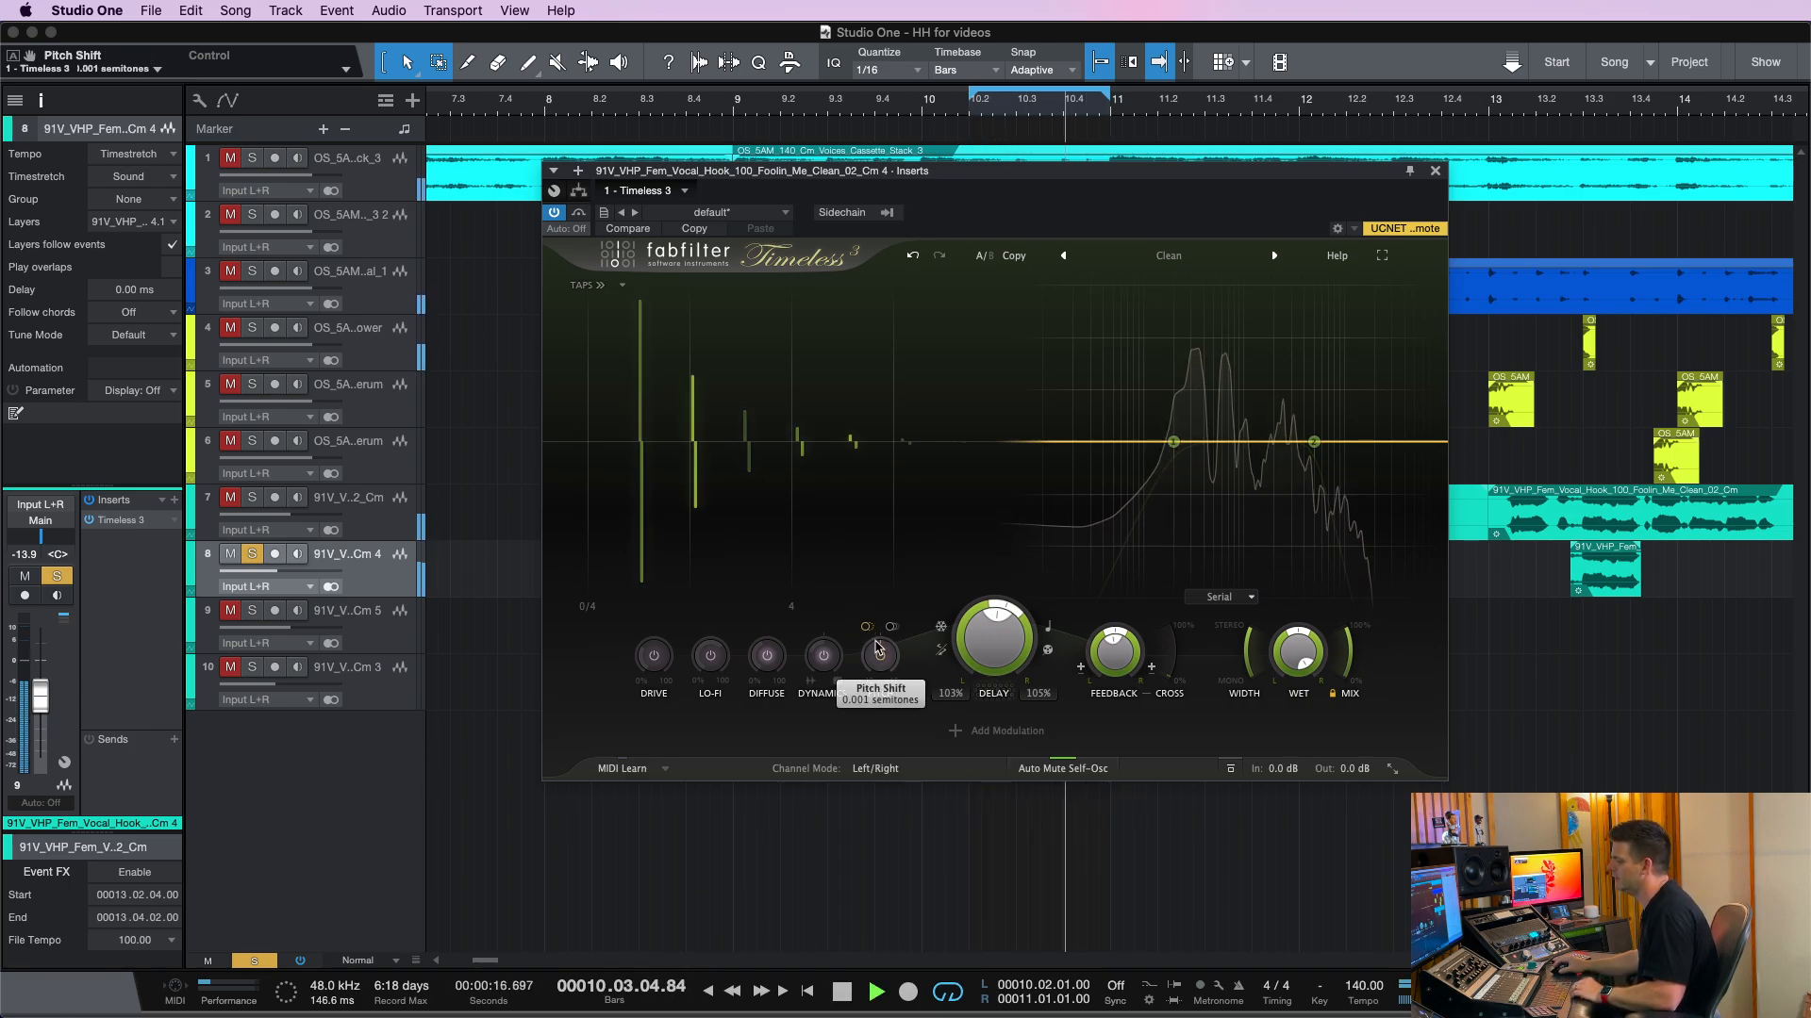
key("space")
left_click_drag(875, 654, 890, 644)
key("space")
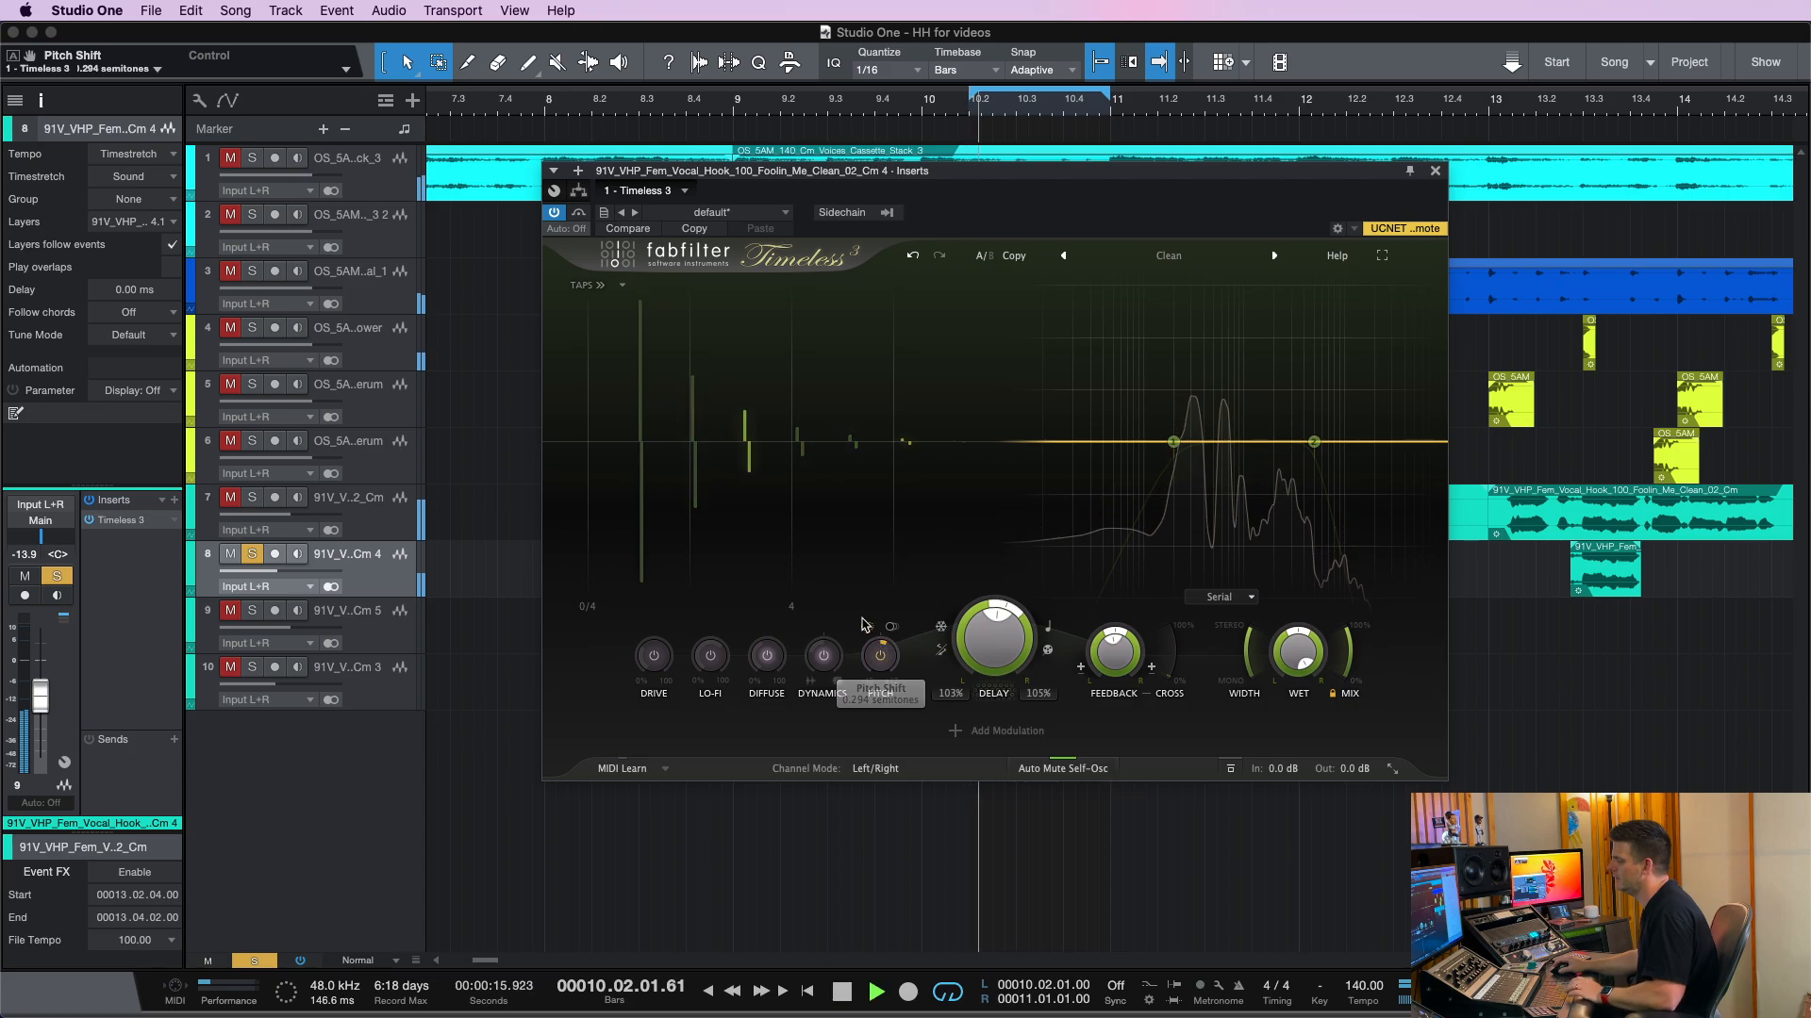
scroll(868, 630, "down", 3)
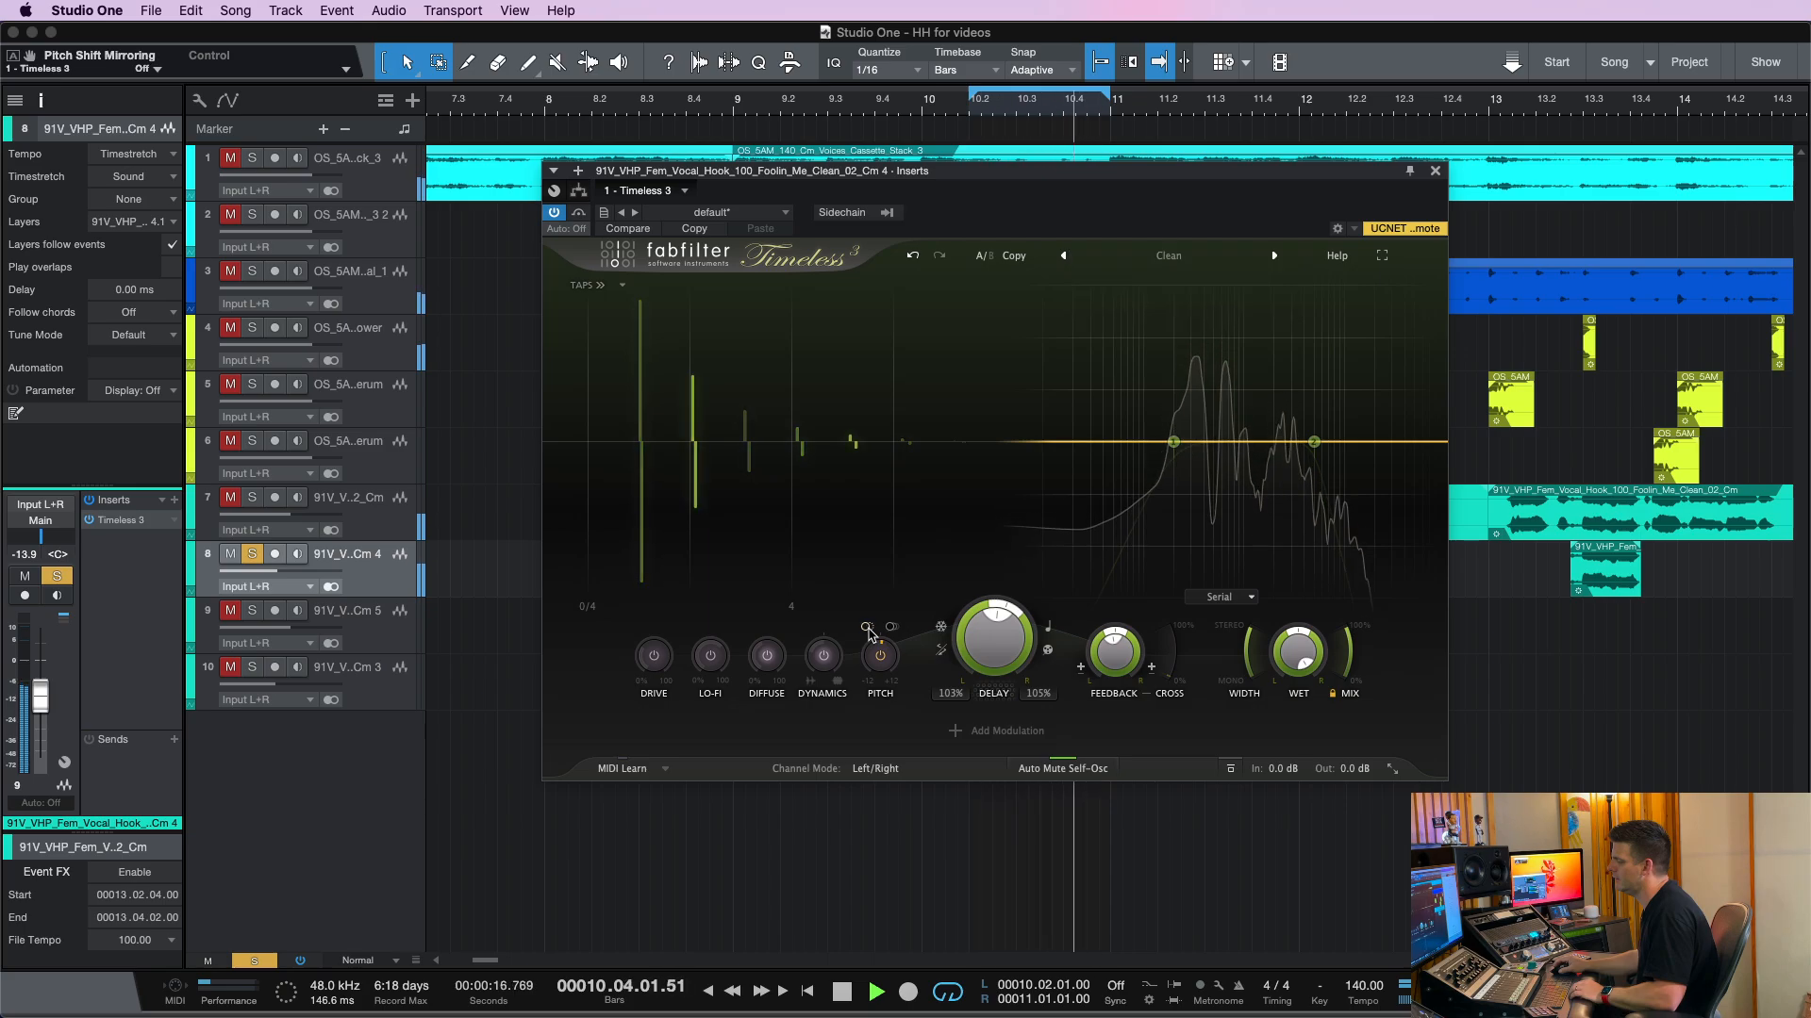
Compare Pitch Shift Mirroring off and on during playback and audition a pitch shift of 1.655 semitones
left_click(867, 629)
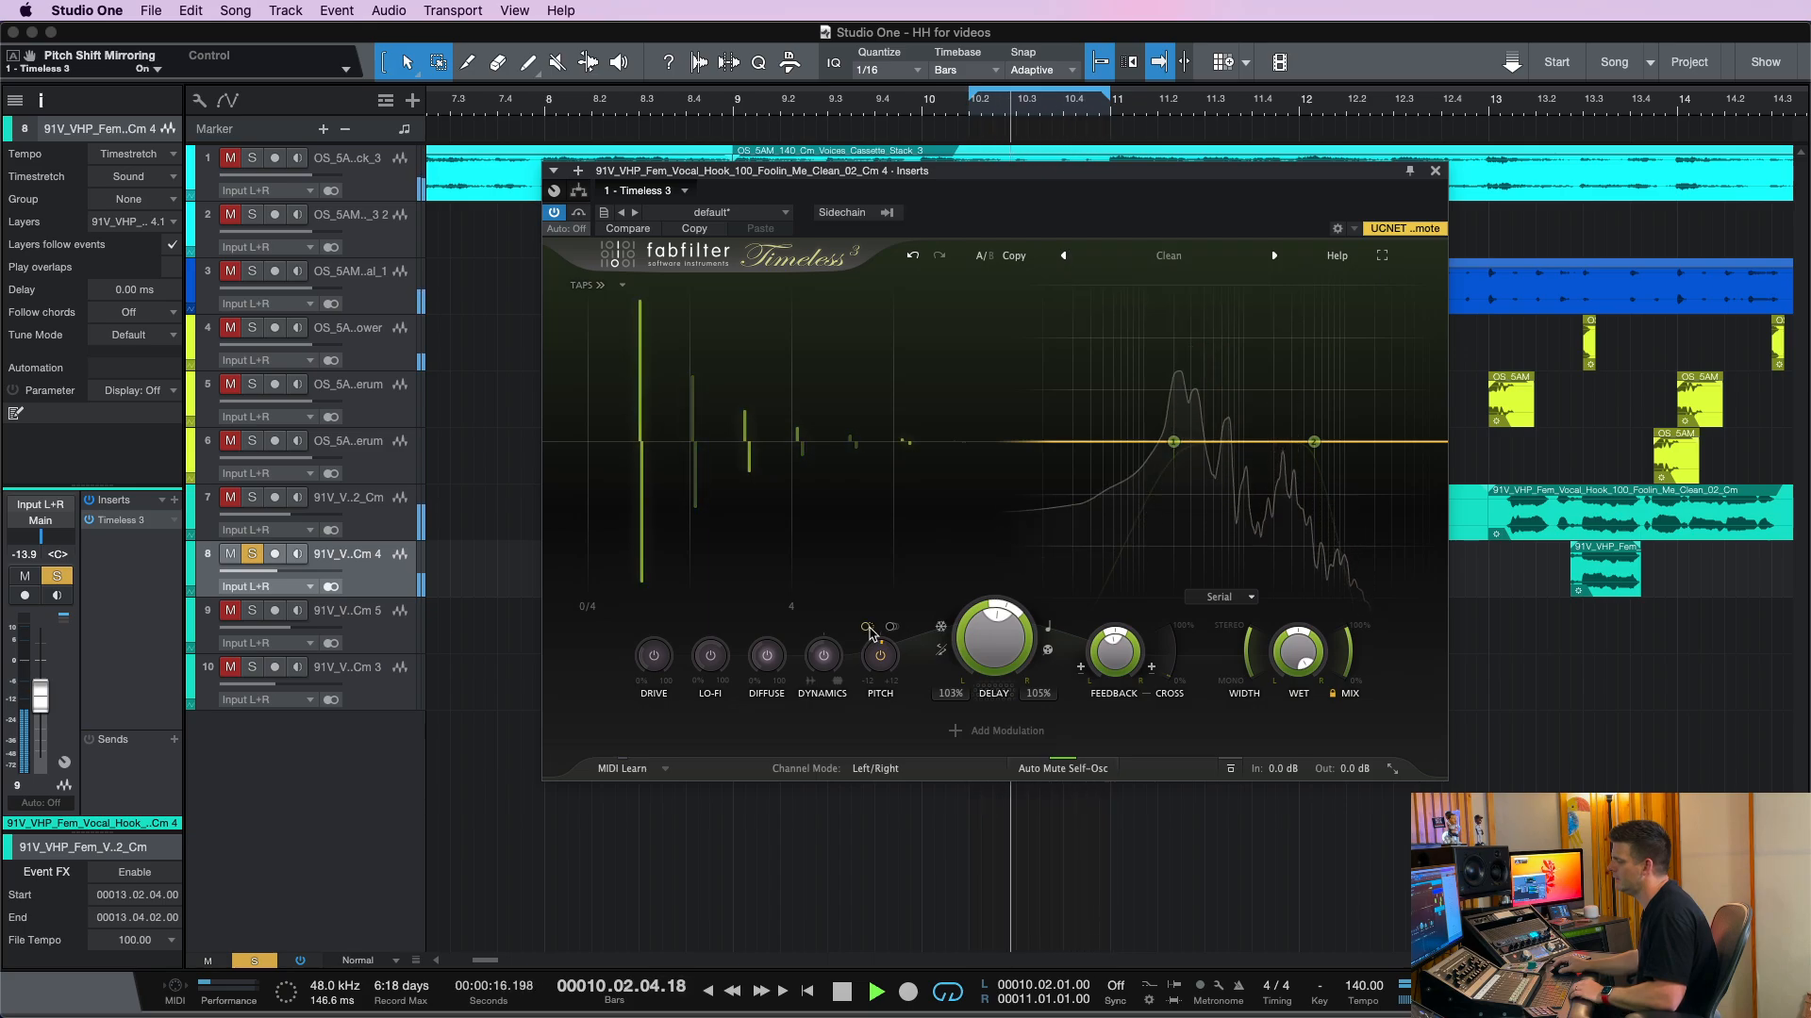
left_click(868, 629)
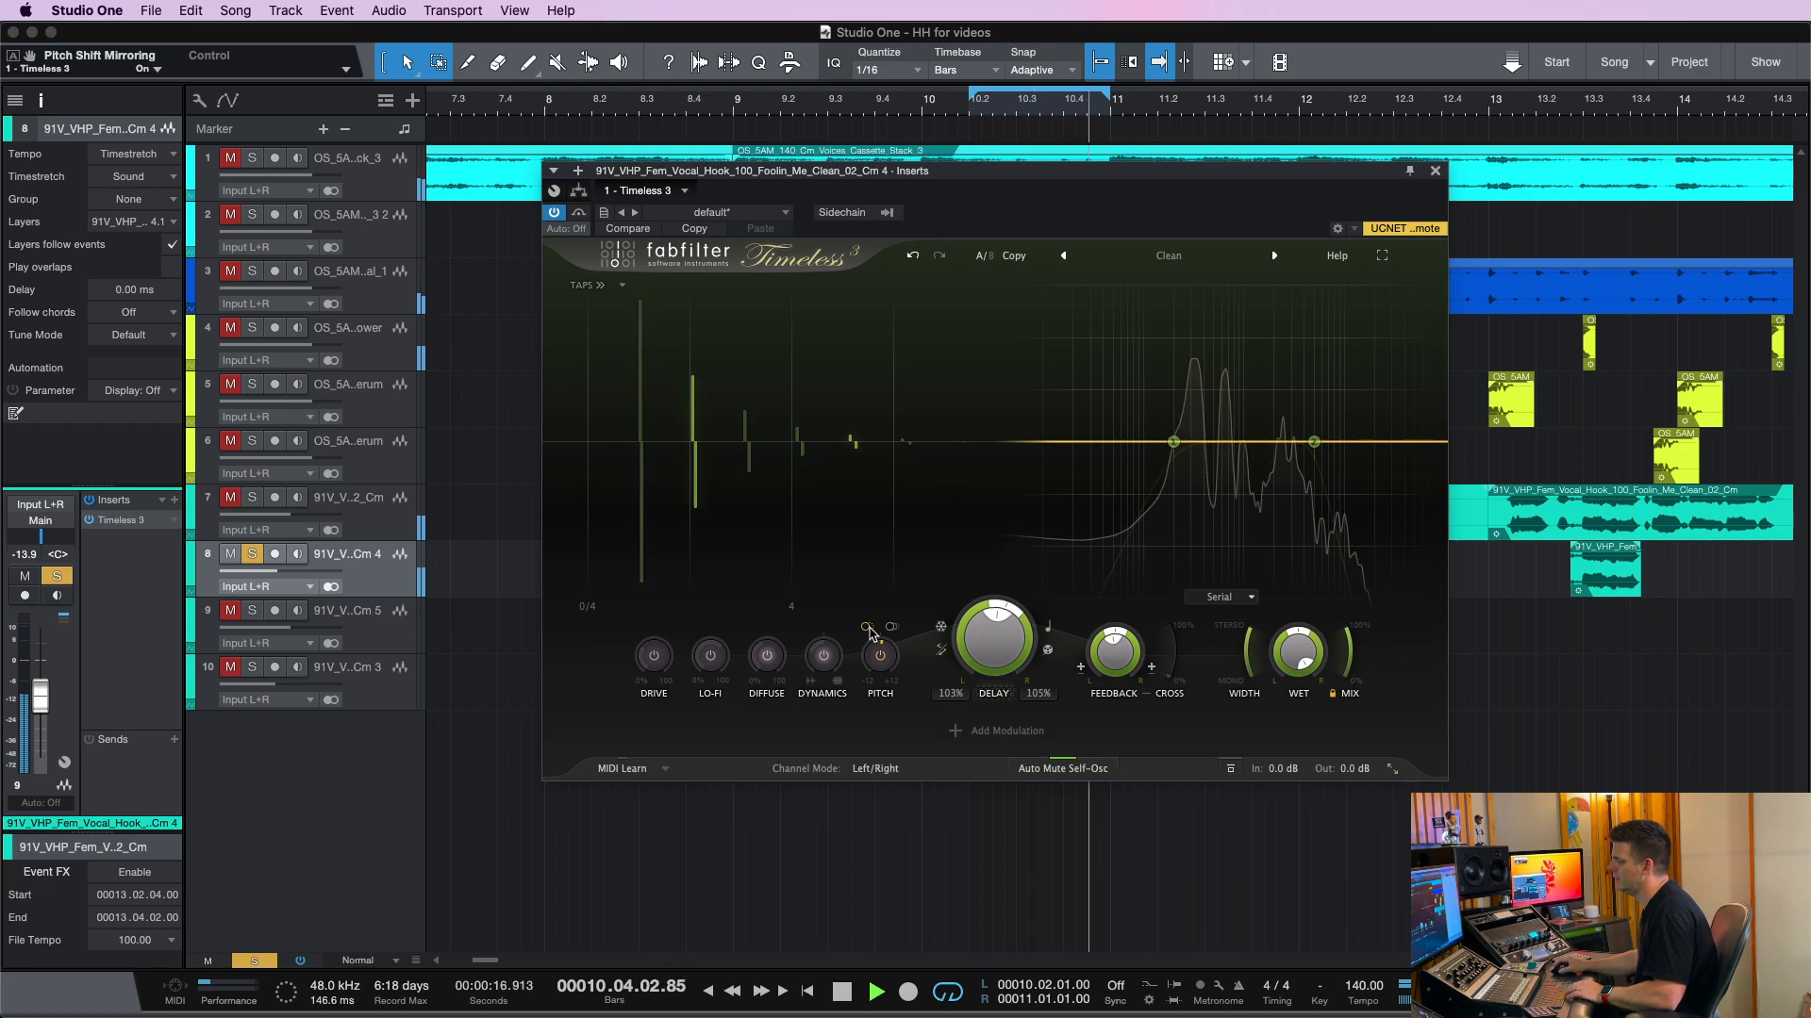
key("space")
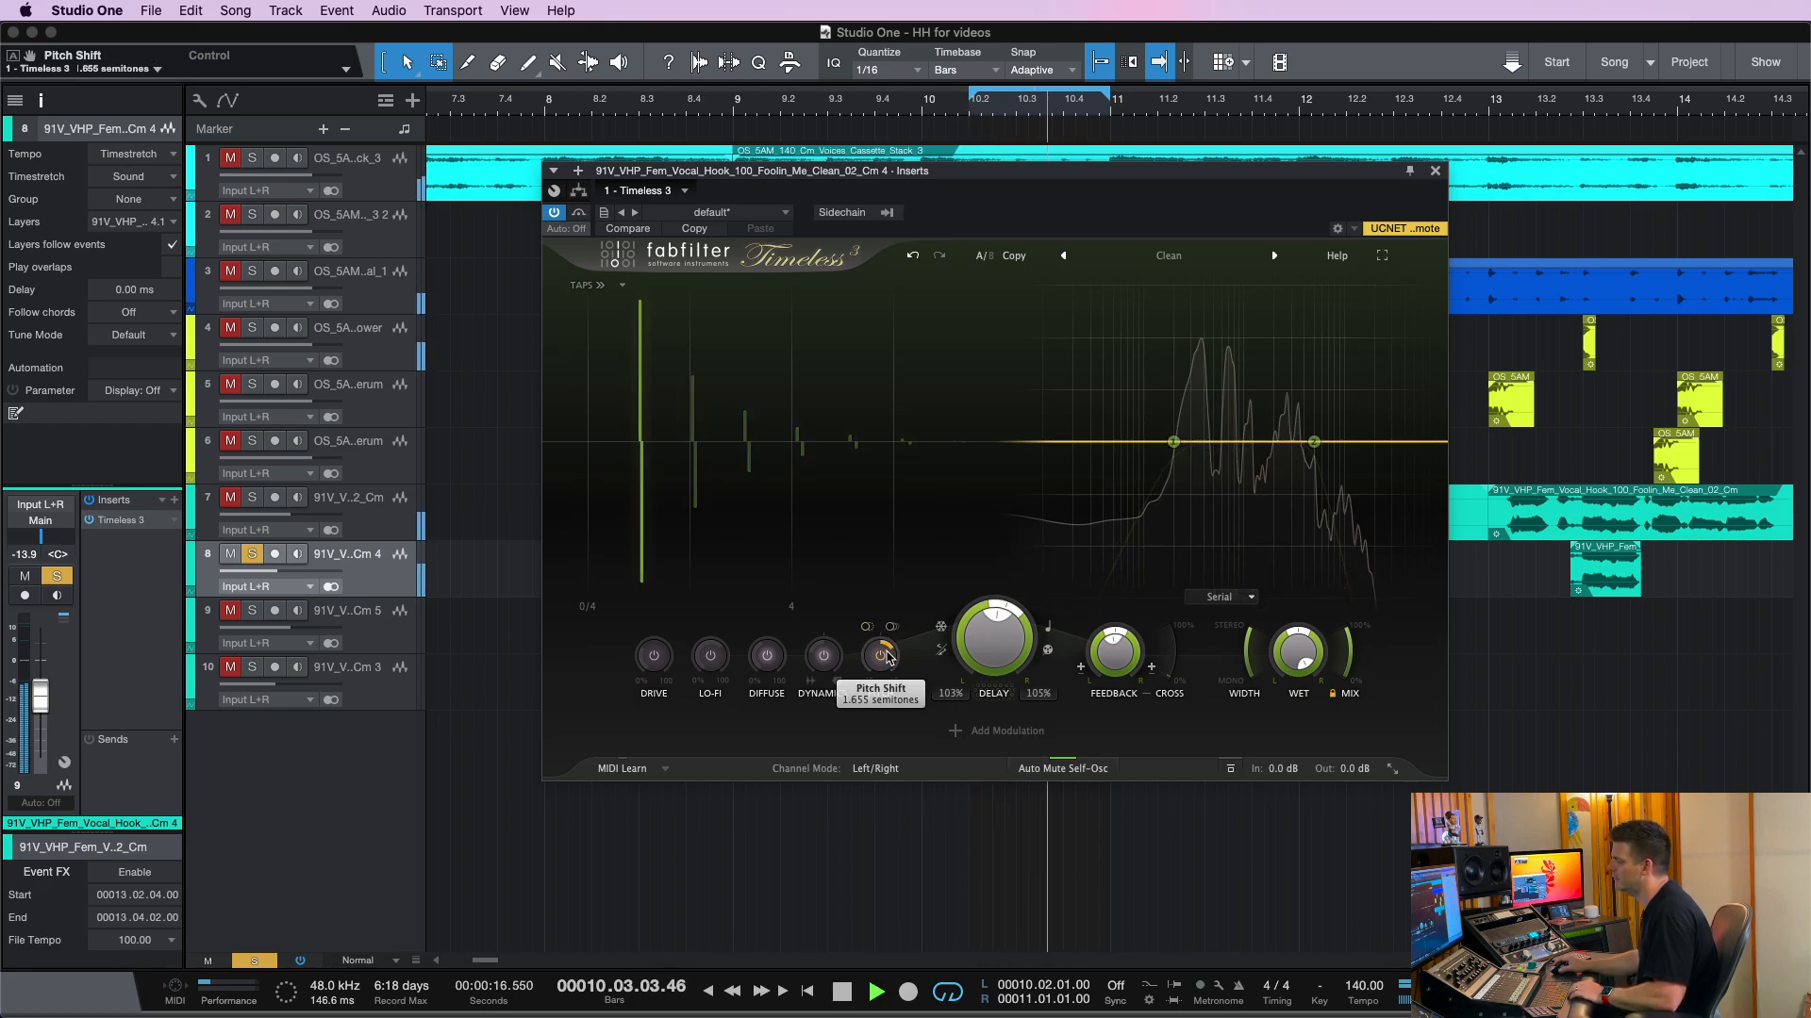
key("space")
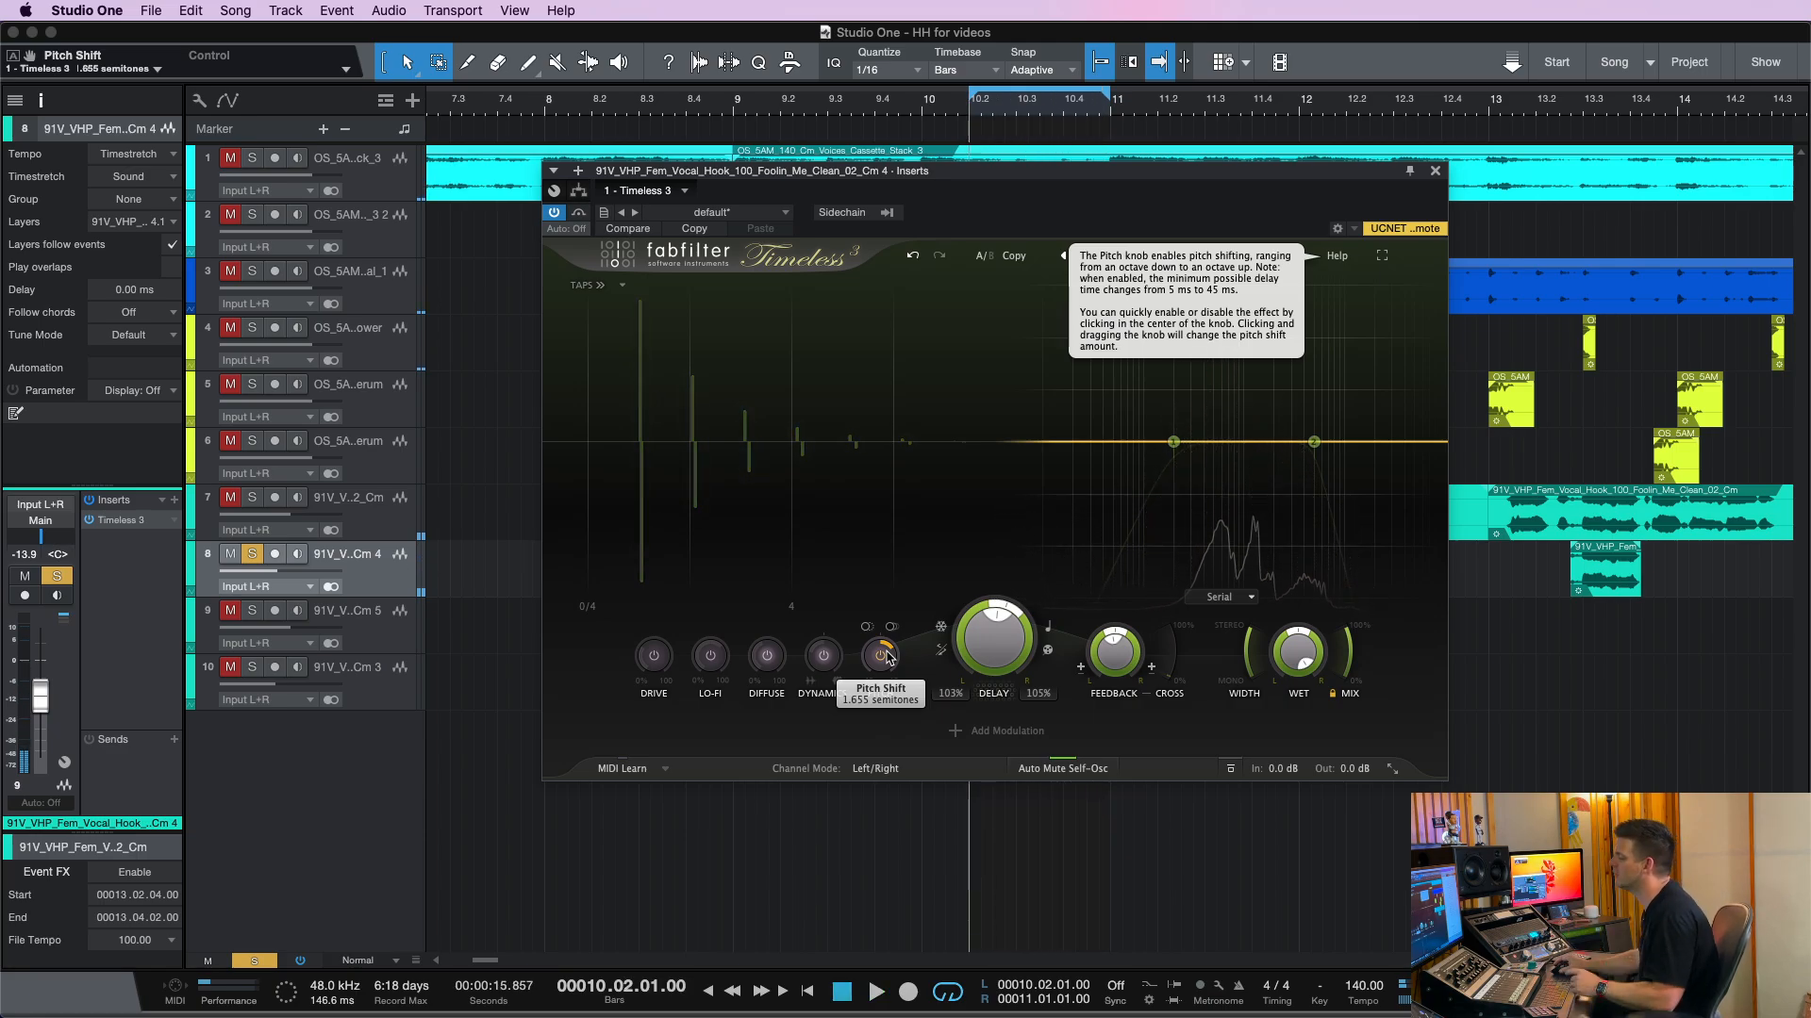
Change the pitch shift routing to Outside Feedback and play the vocal to audition it
left_click(892, 627)
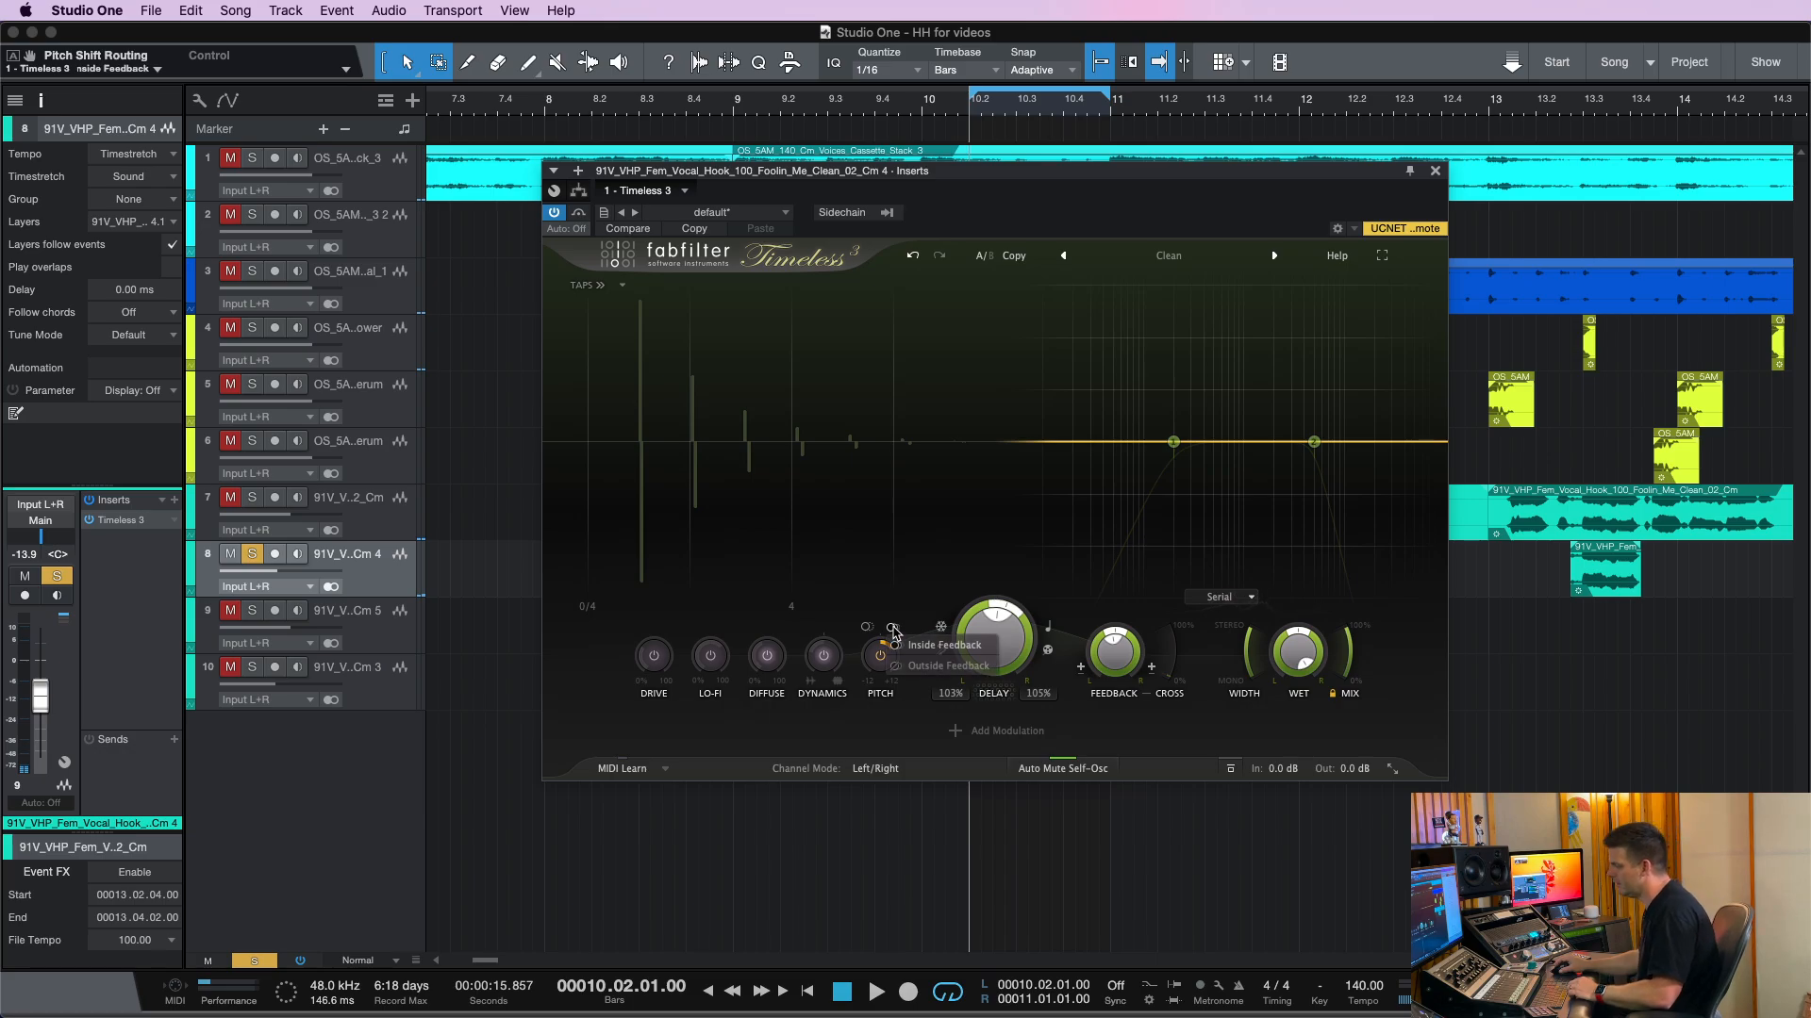
left_click(941, 666)
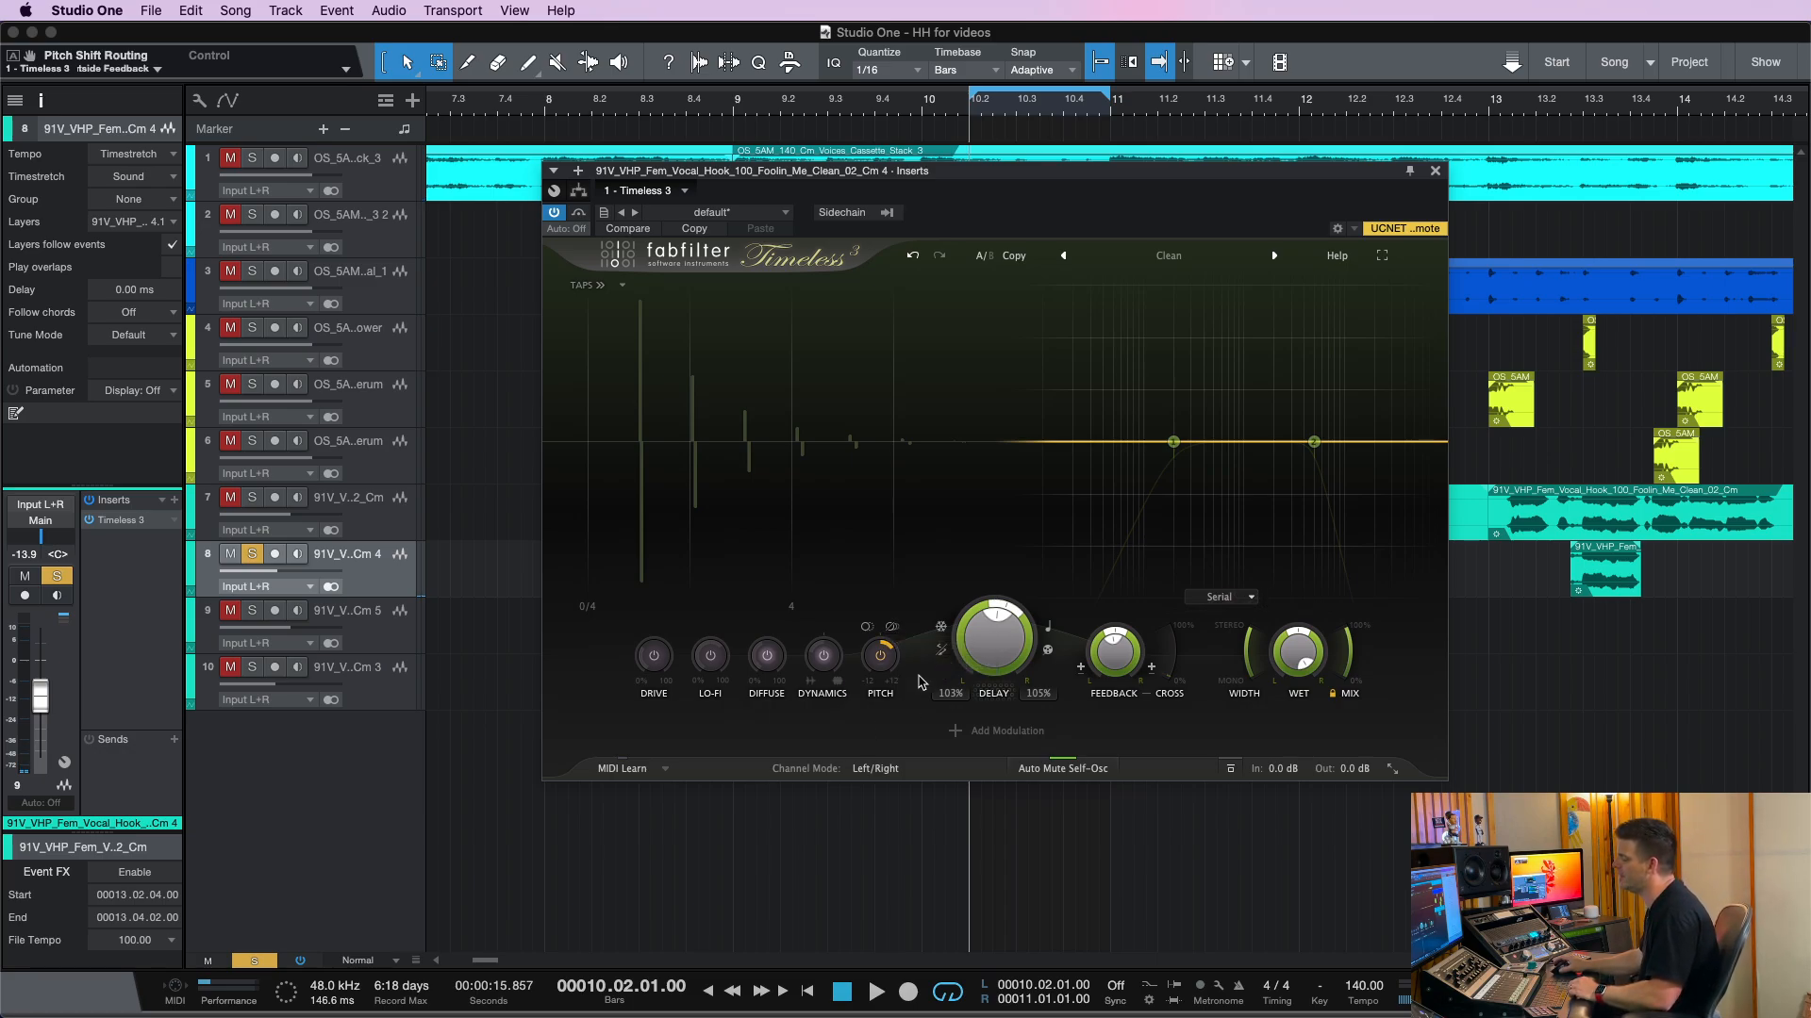
key("space")
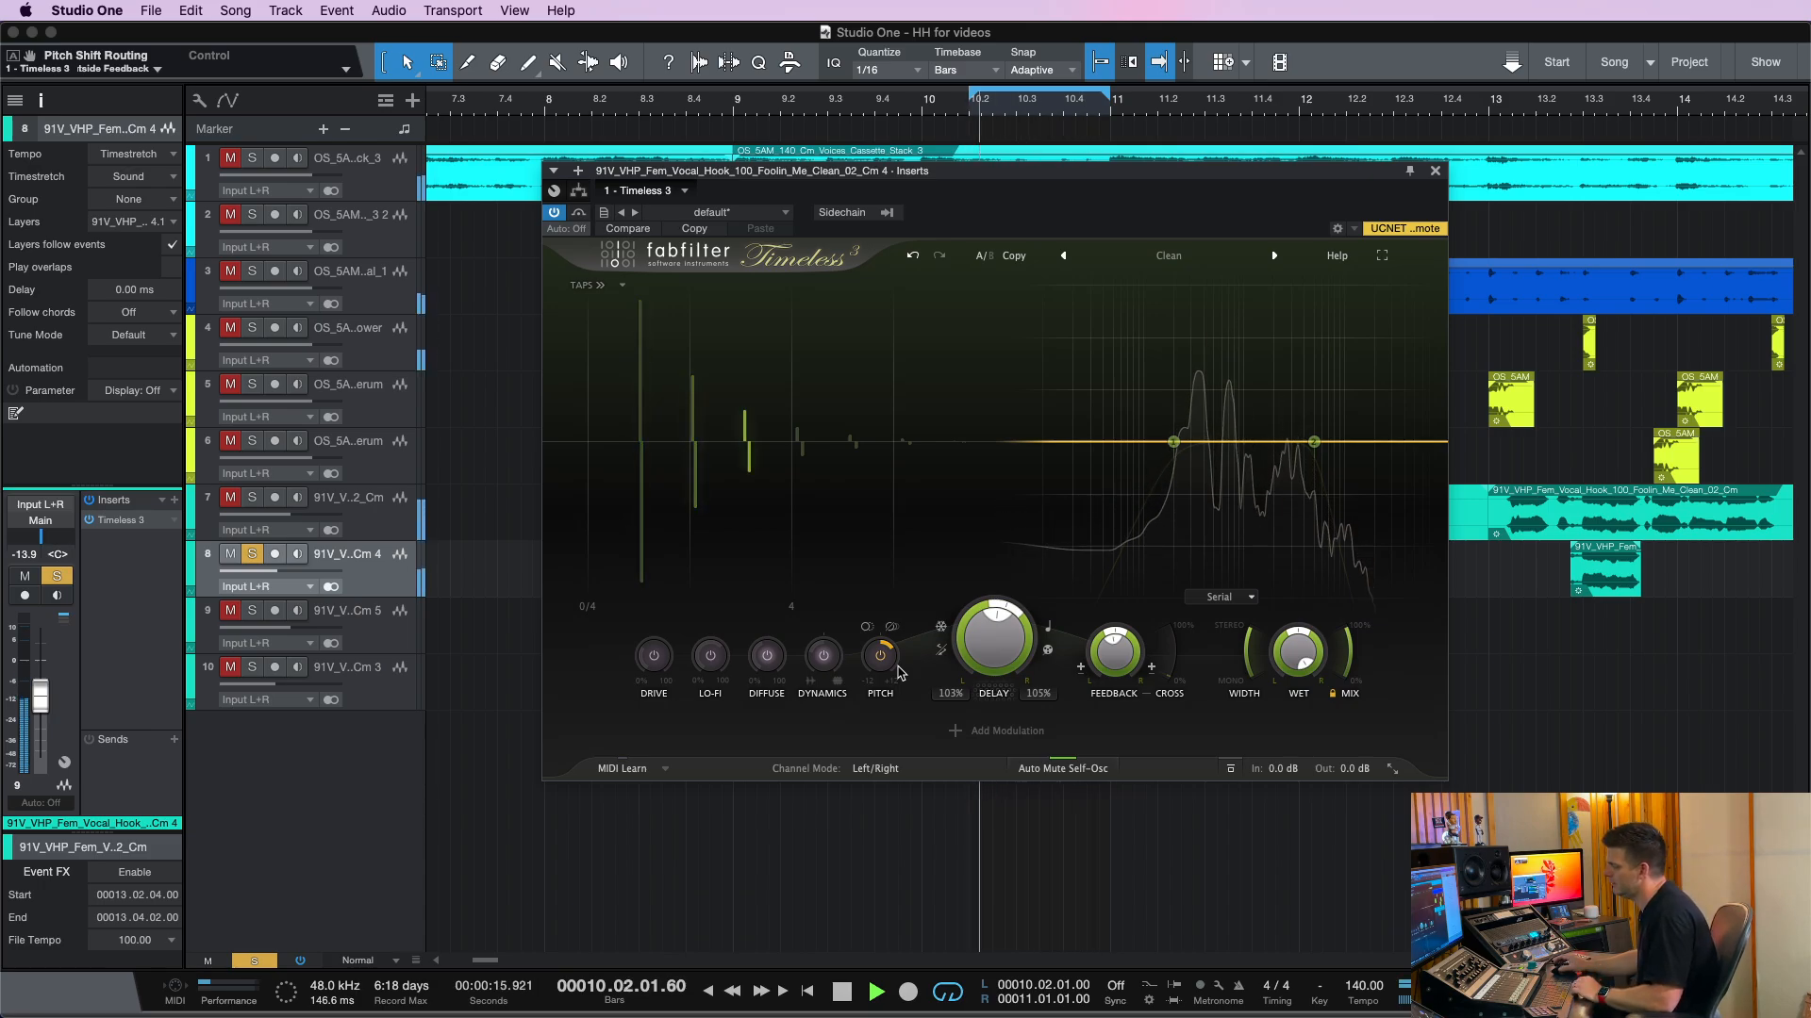
key("space")
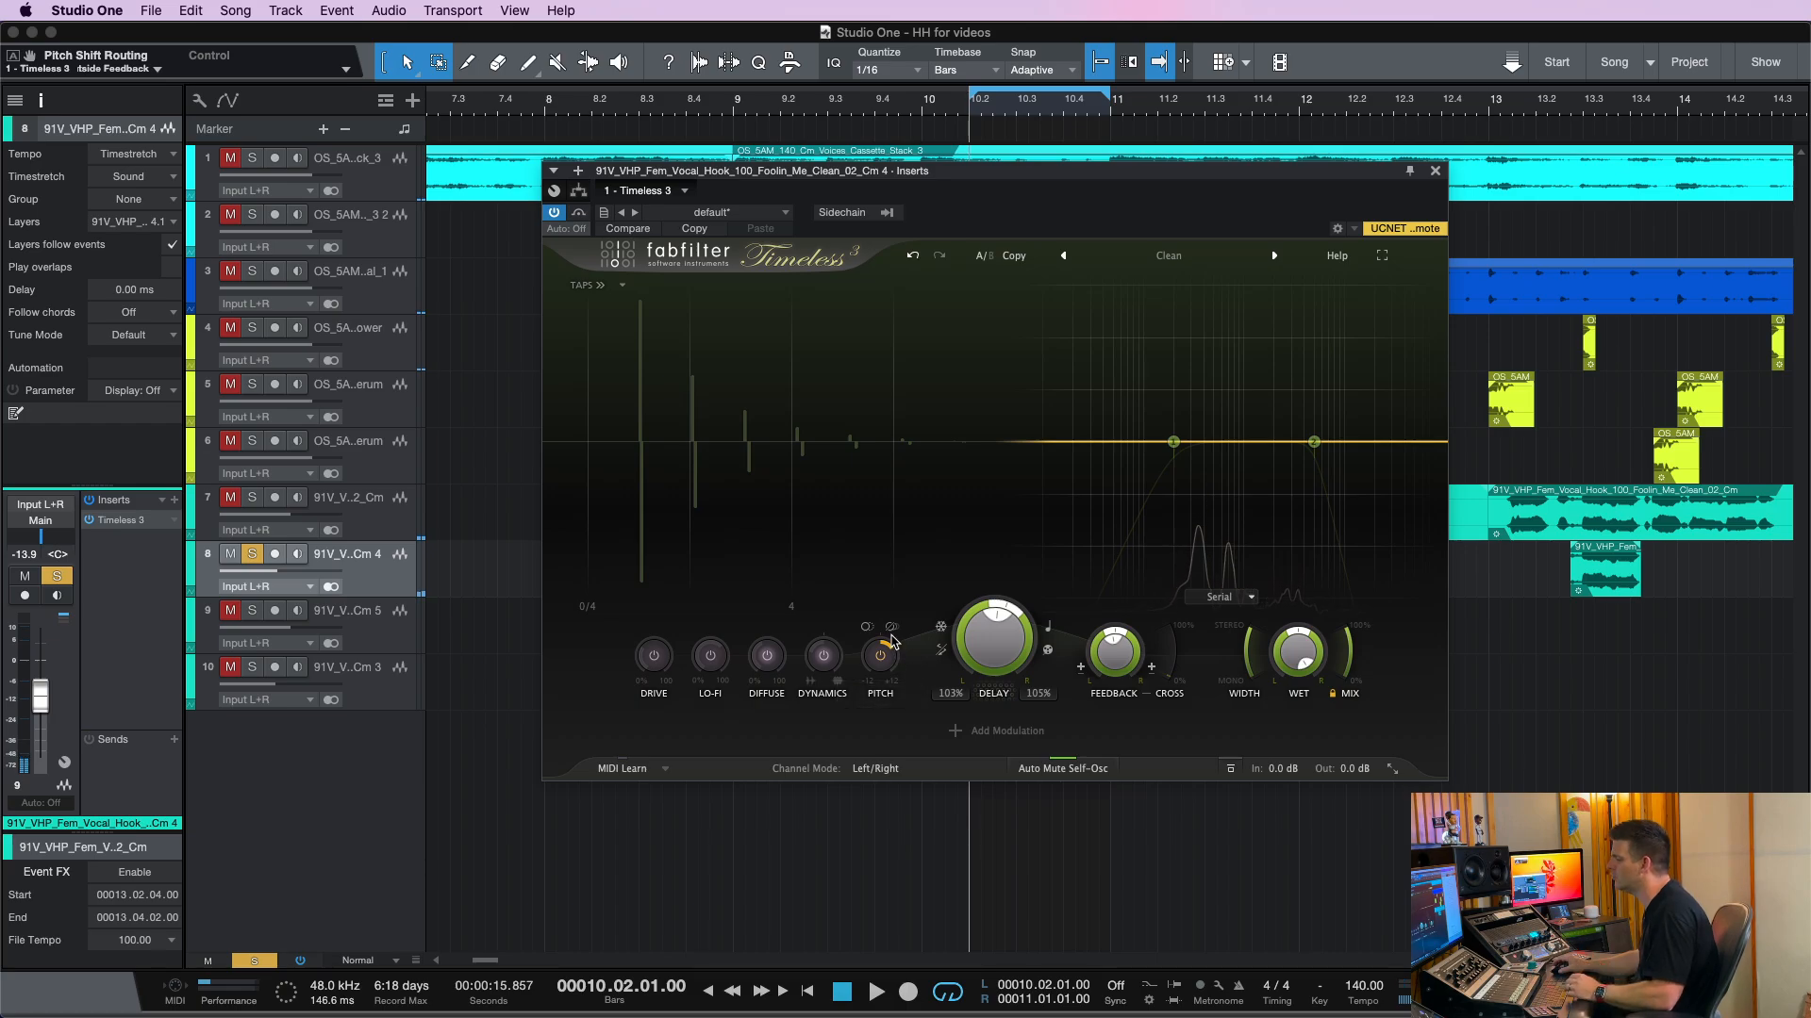
Return the pitch shift routing to Inside Feedback
left_click(892, 628)
left_click(939, 644)
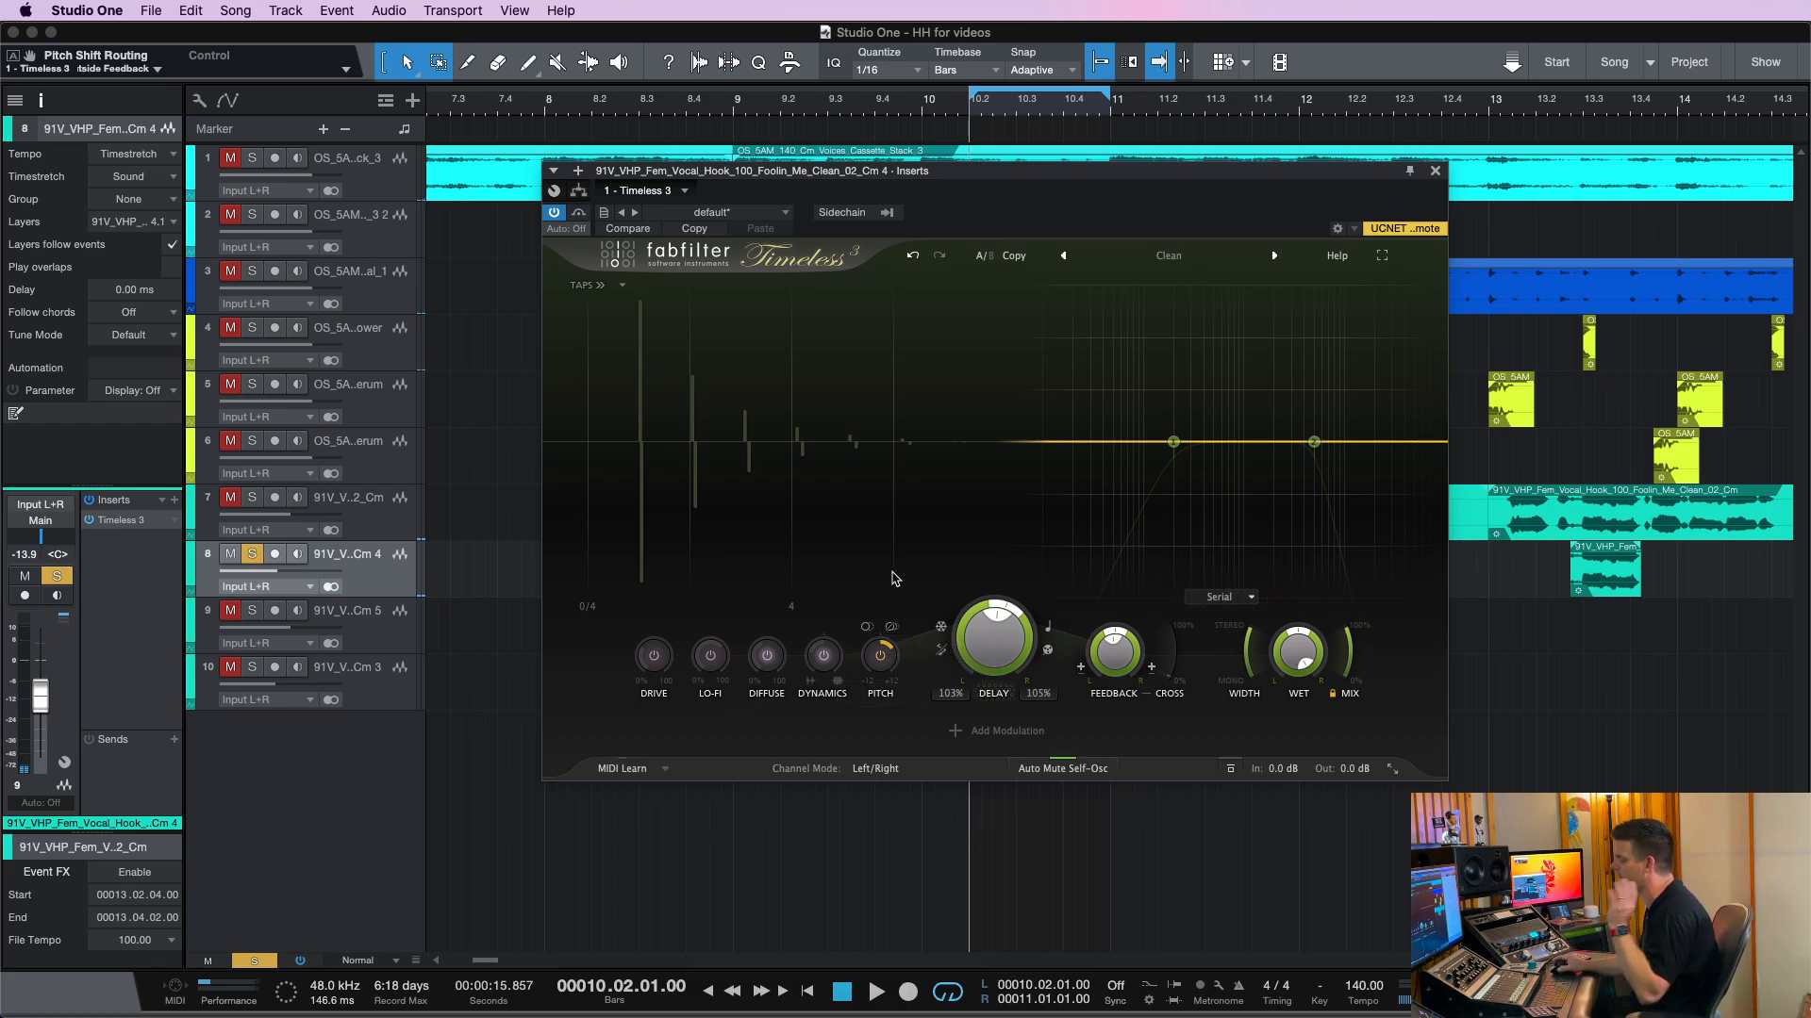
left_click(892, 628)
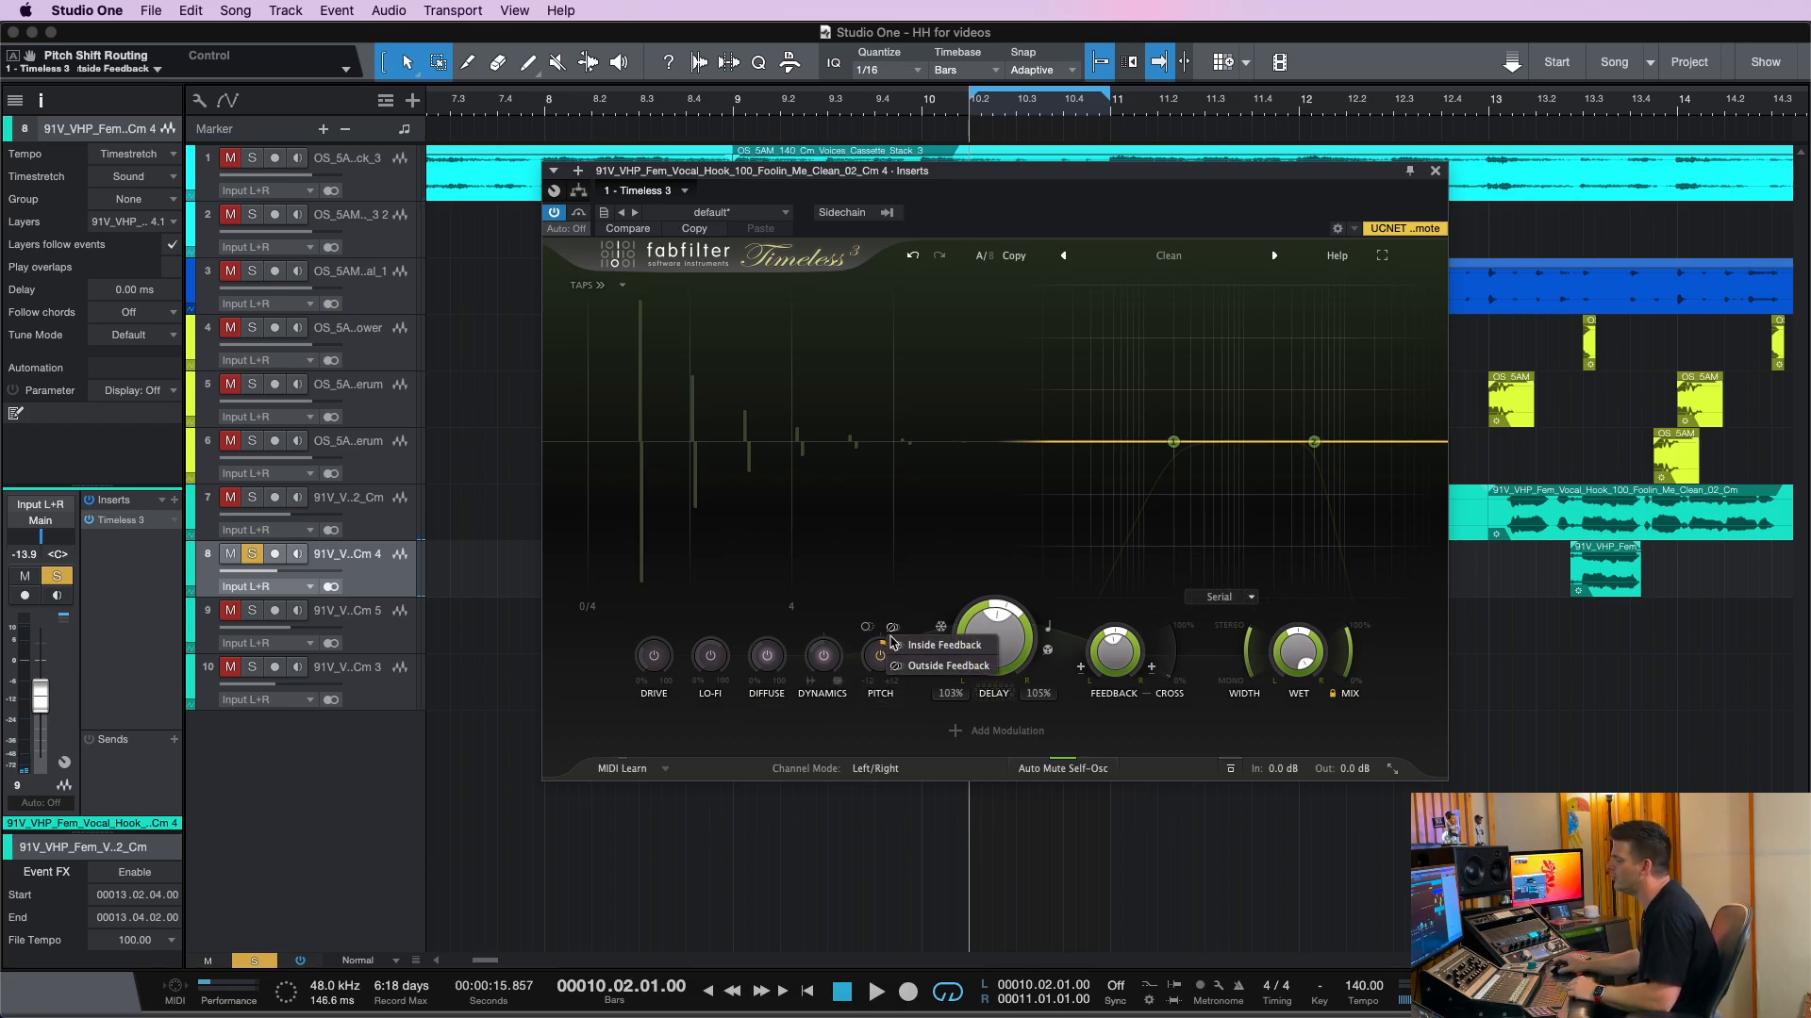
left_click(940, 646)
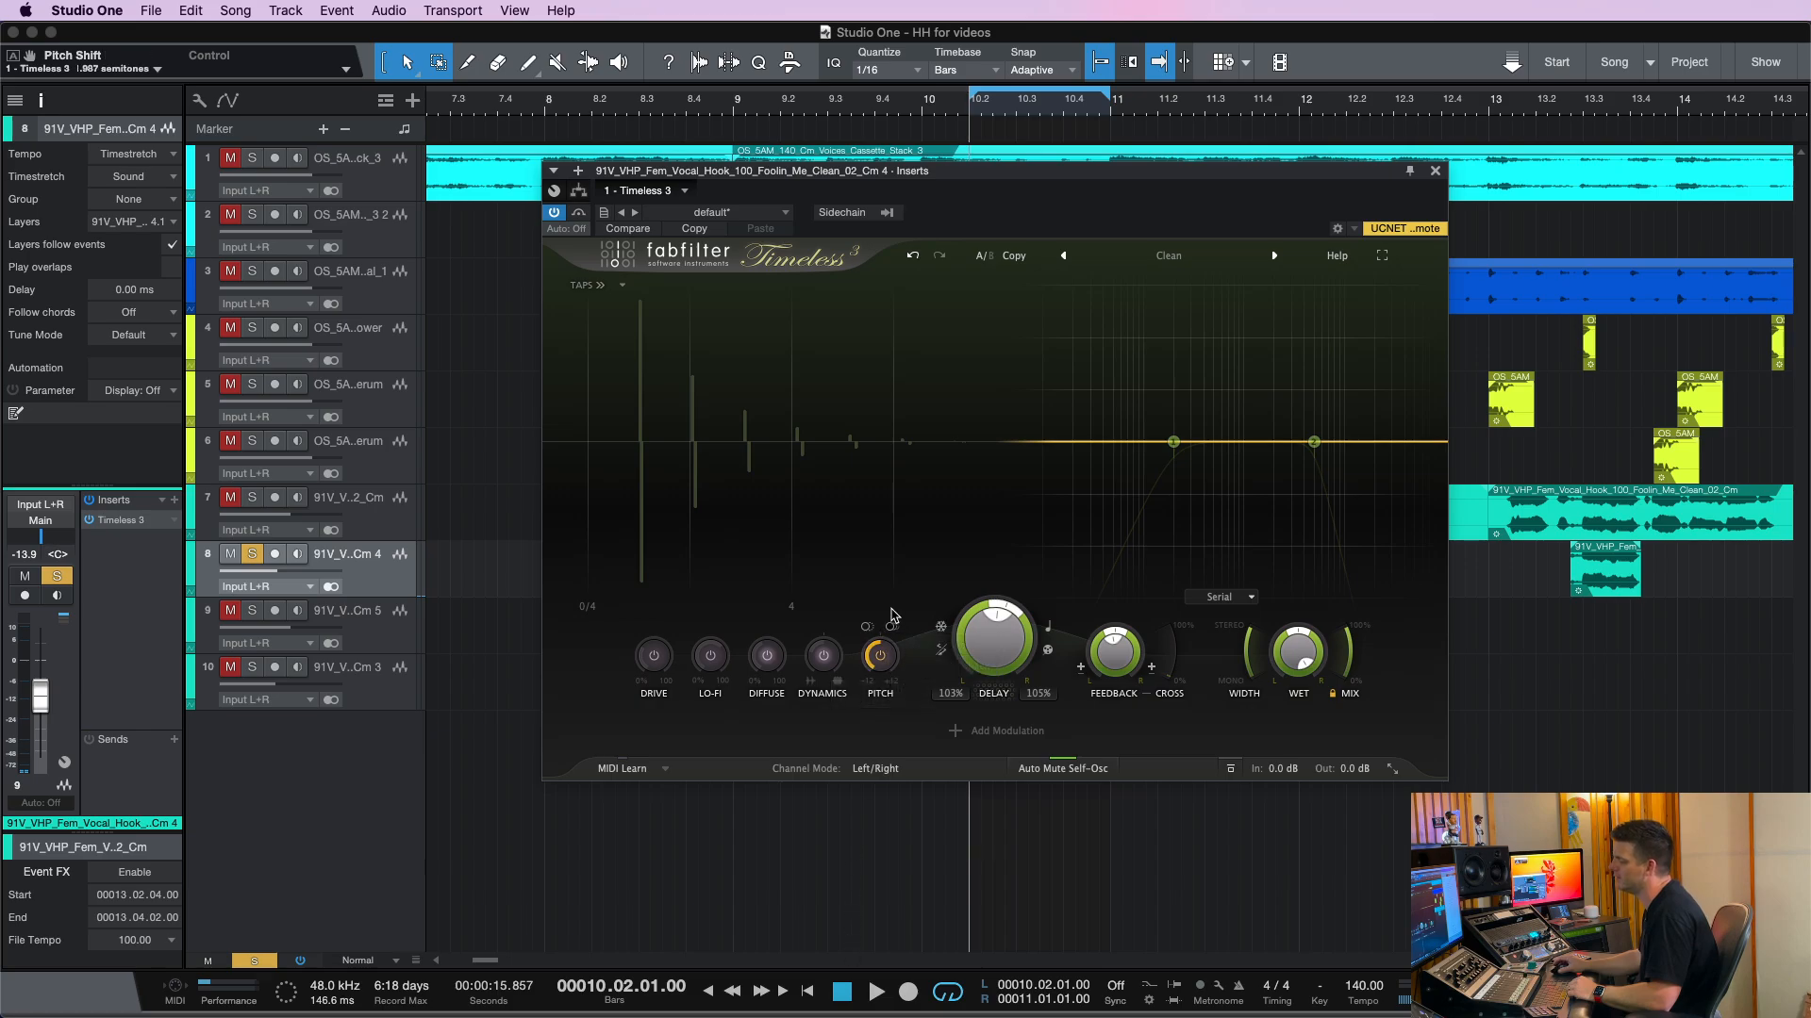
Audition the pitch shift at -11.987 semitones, bring it up to -0.441 semitones and switch the Pitch effect off
key("space")
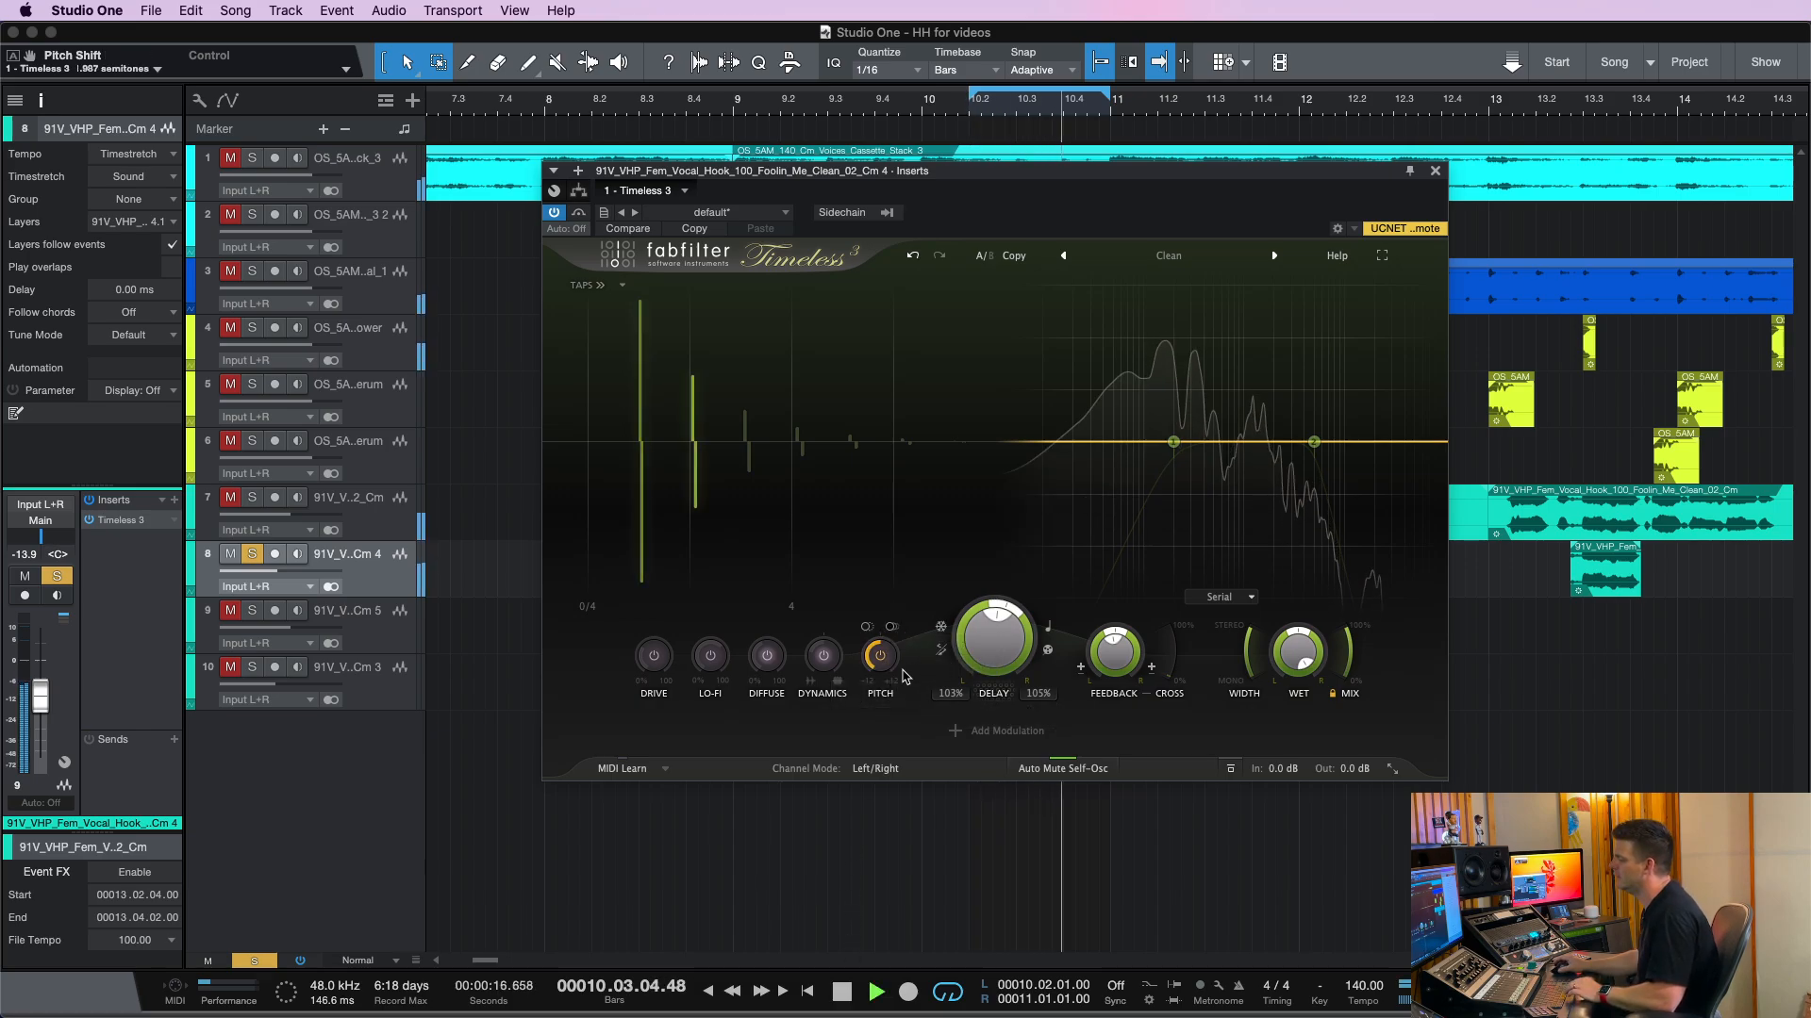
key("space")
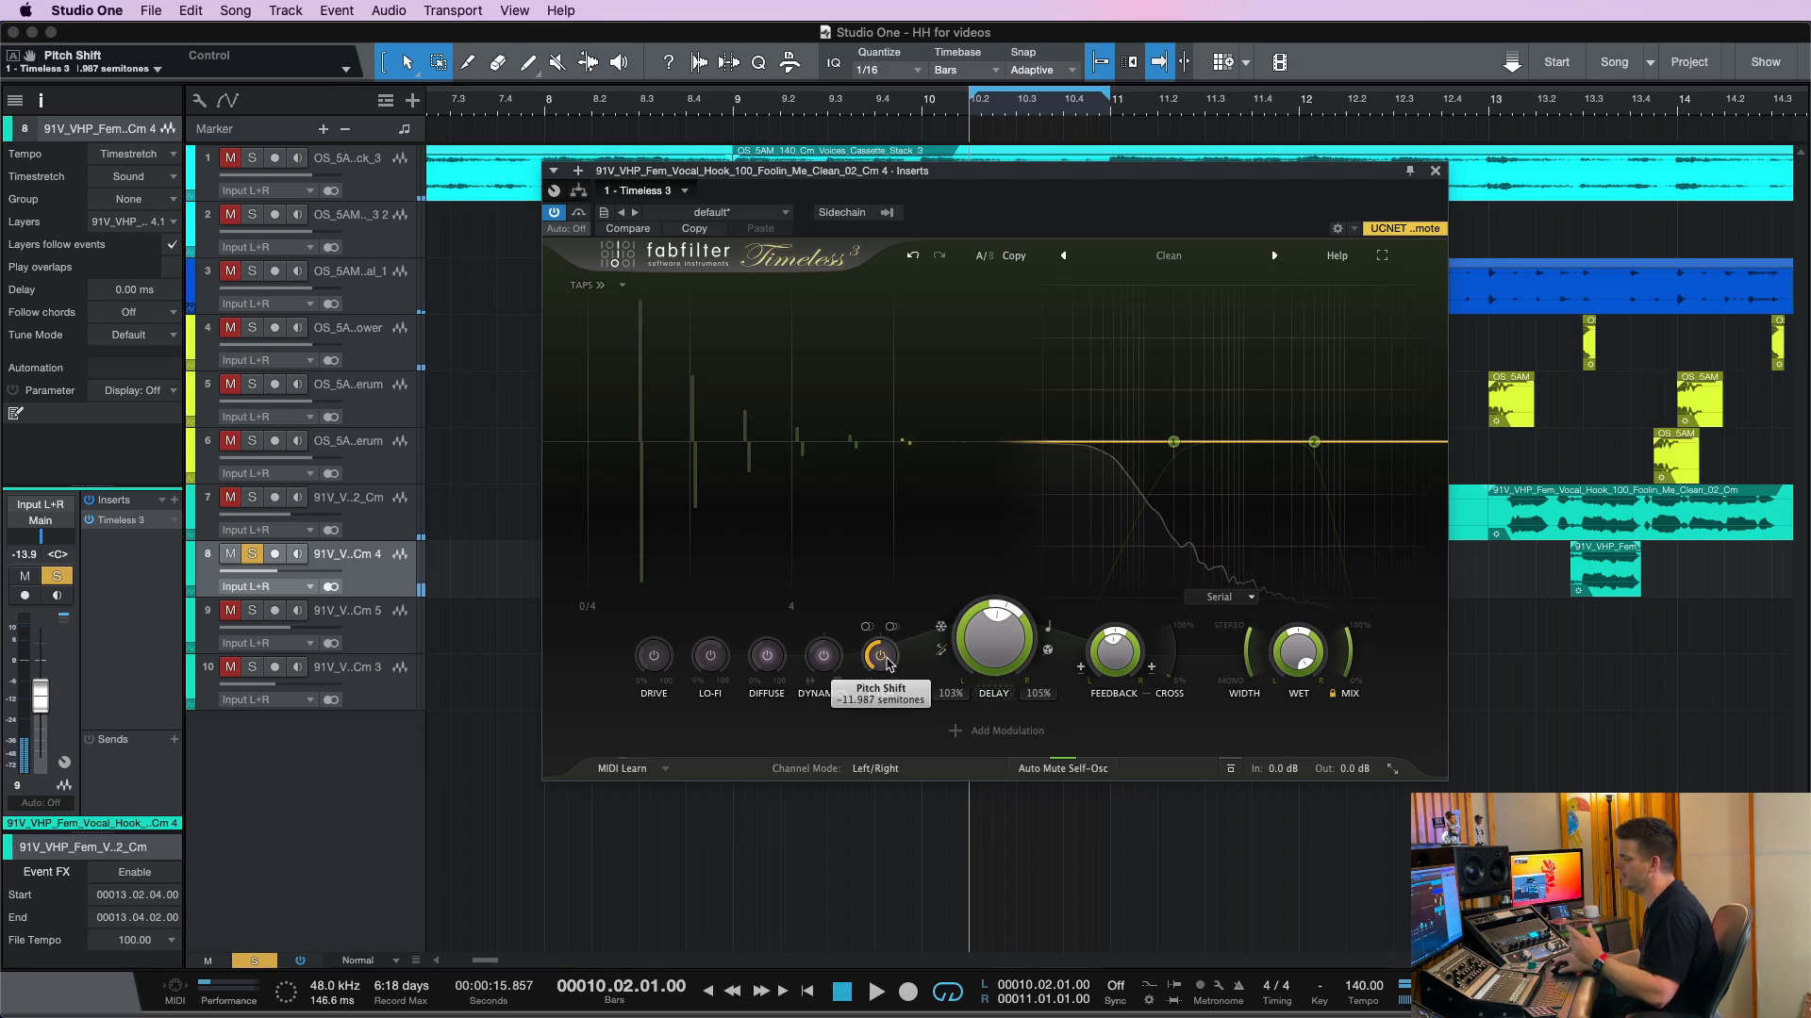
left_click_drag(878, 657, 869, 577)
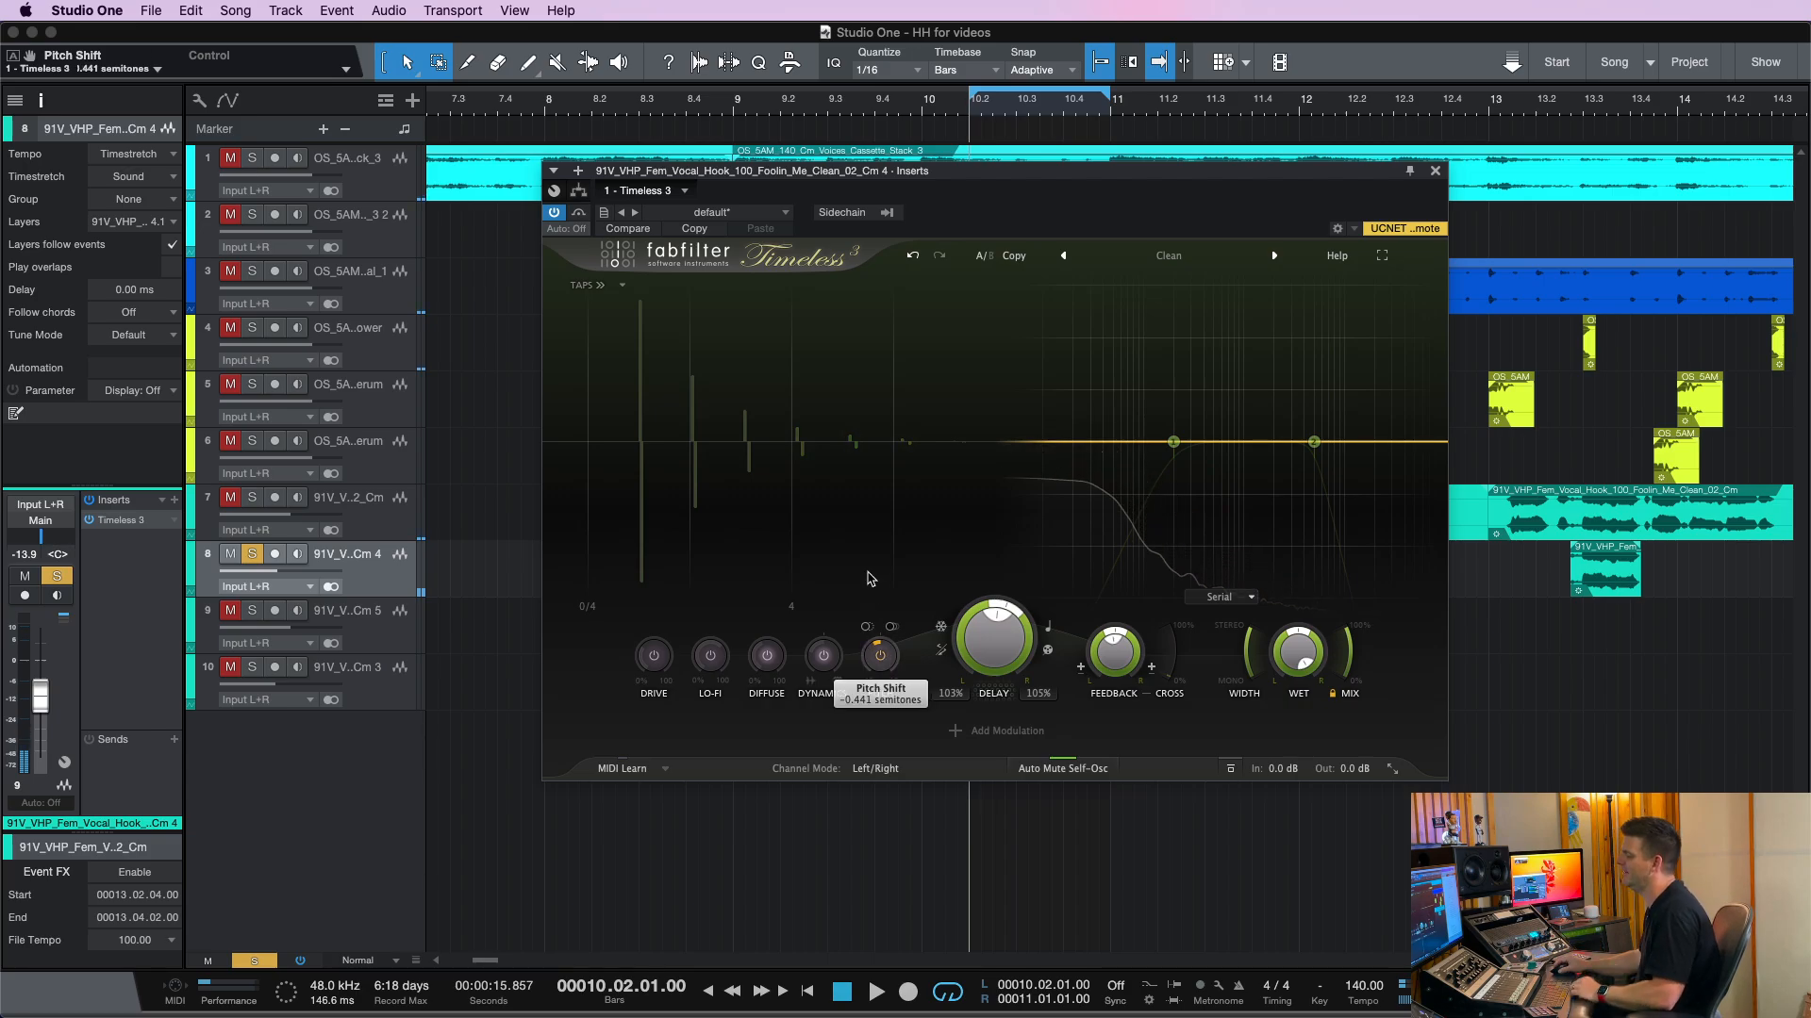
left_click(880, 657)
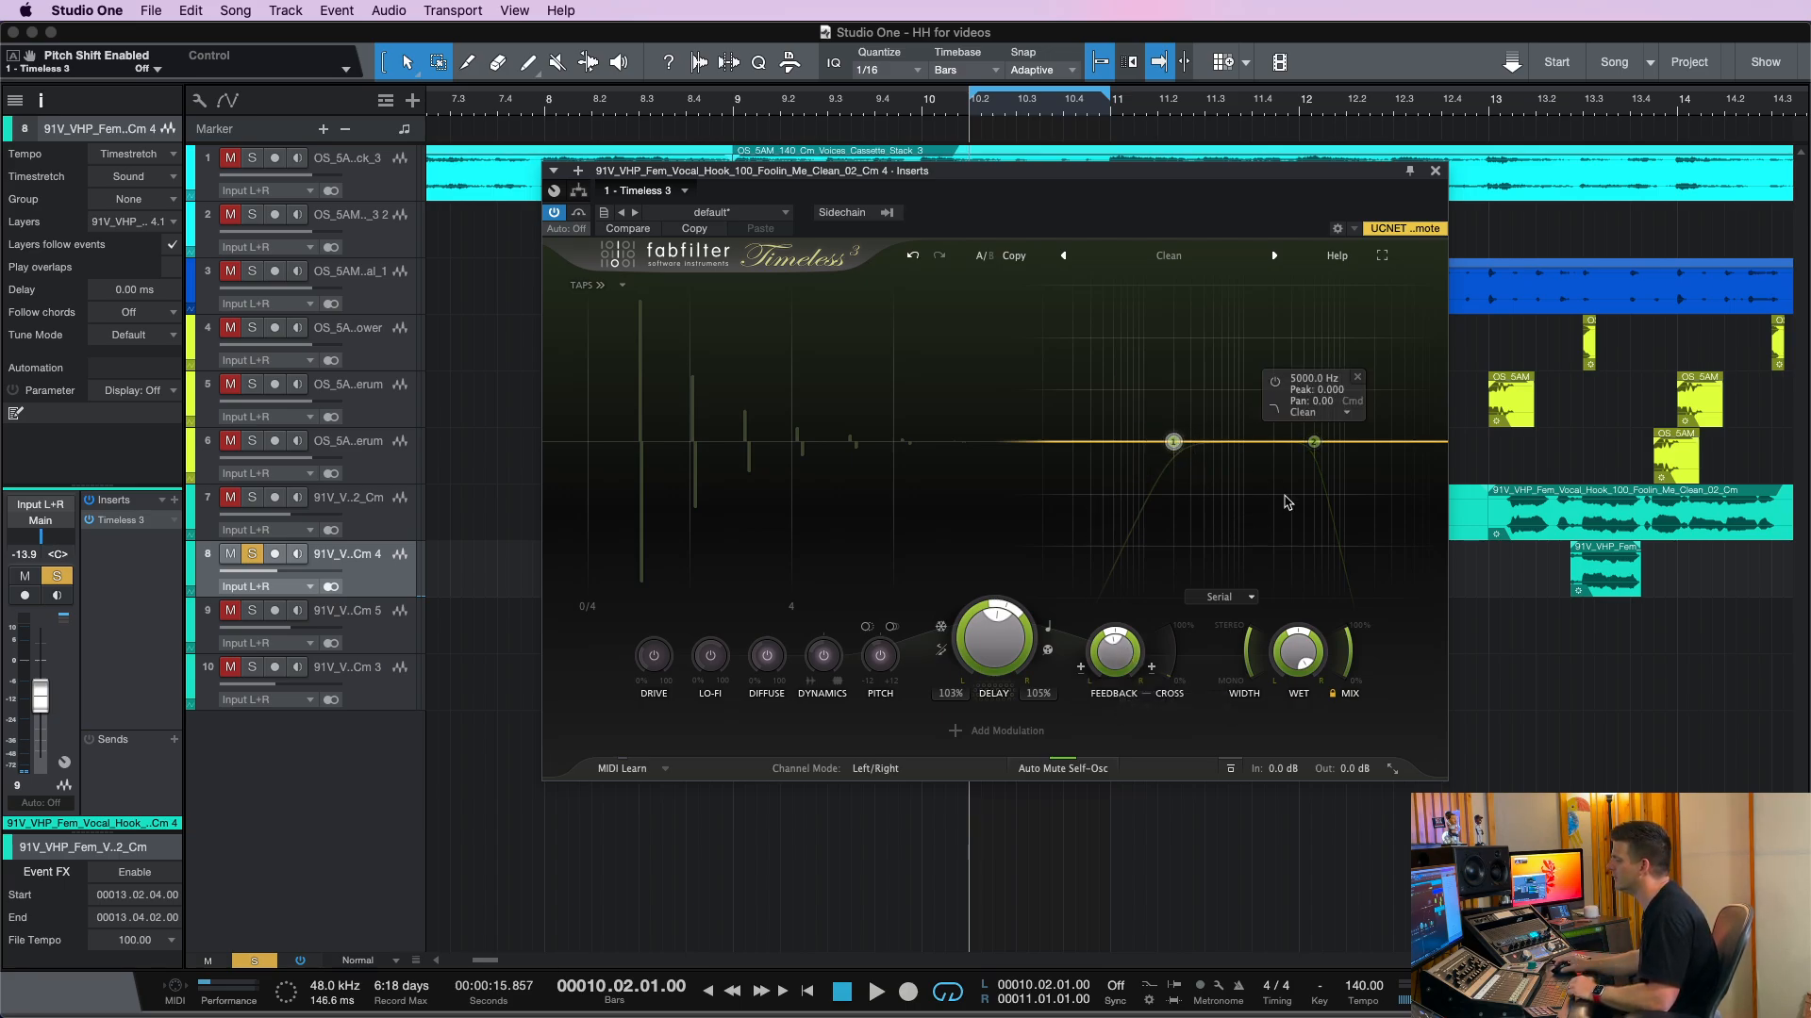
Load the "Basic - Modern Delay bM" preset from the Medium category
left_click(1196, 257)
mouse_move(1193, 281)
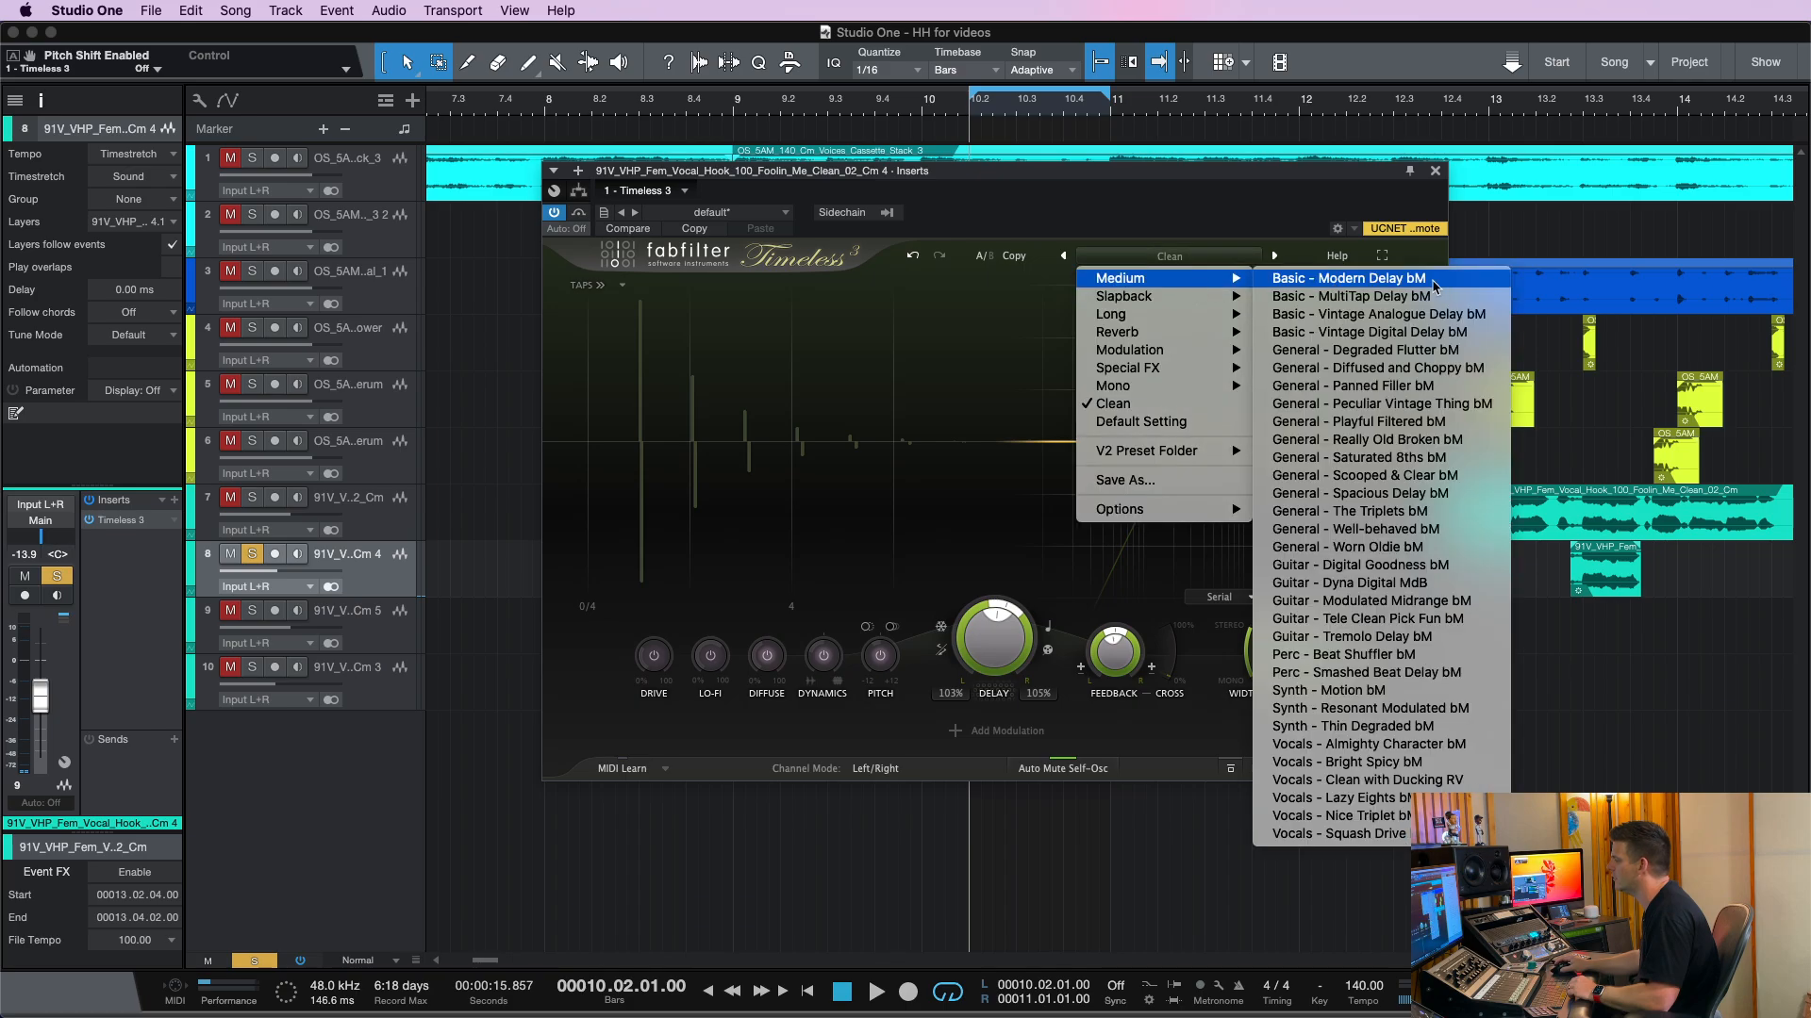
left_click(1412, 280)
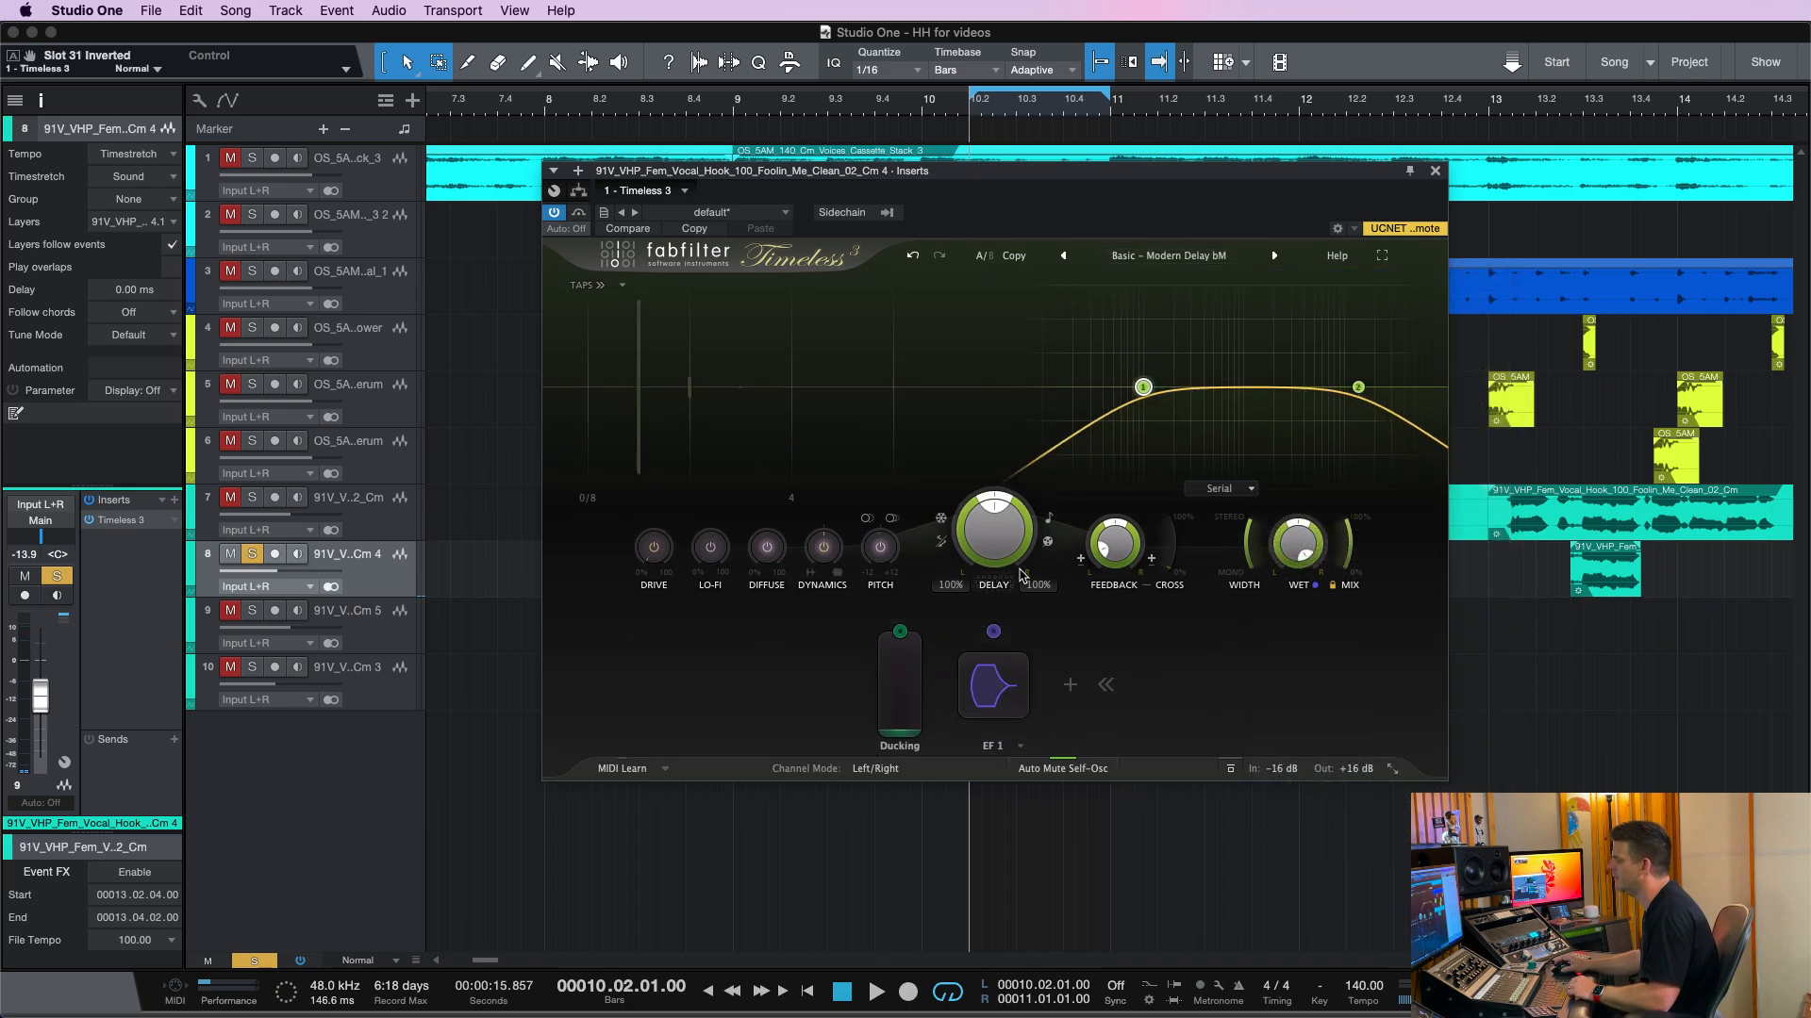
Set the delay sync to 1/4 Note, audition the vocal and raise the feedback to 22.9%
left_click(1050, 524)
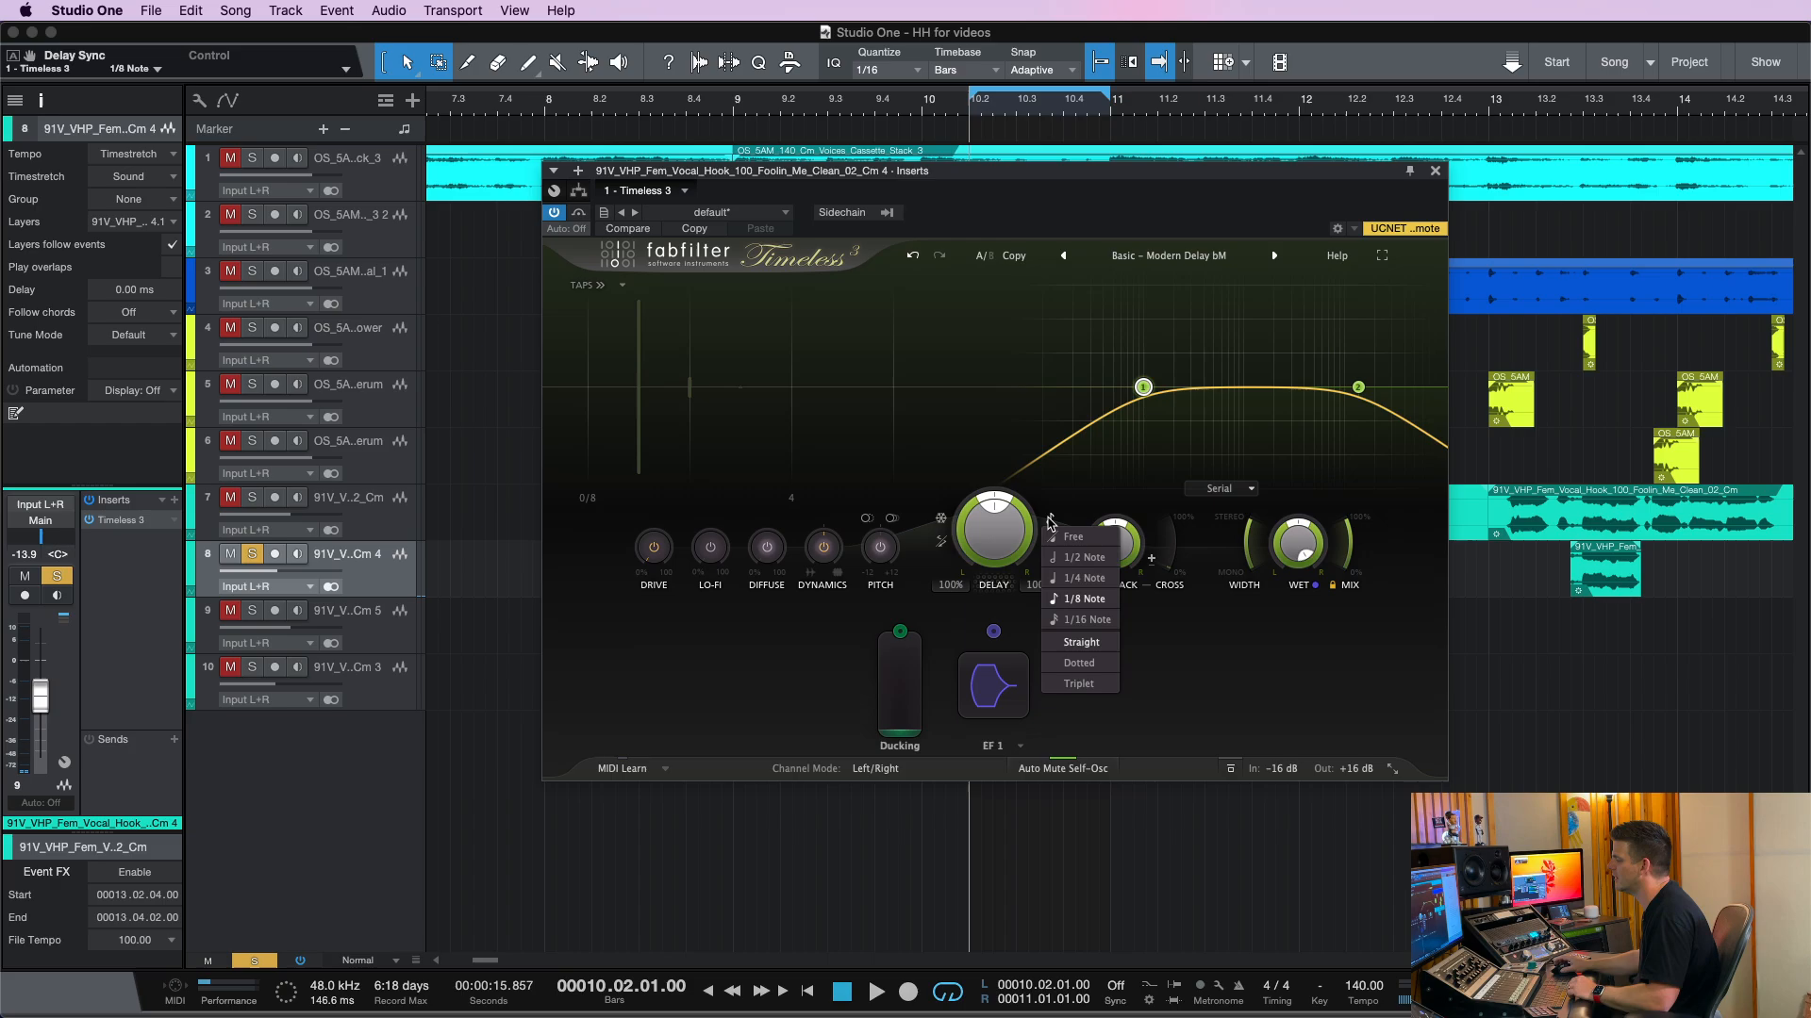
left_click(1105, 575)
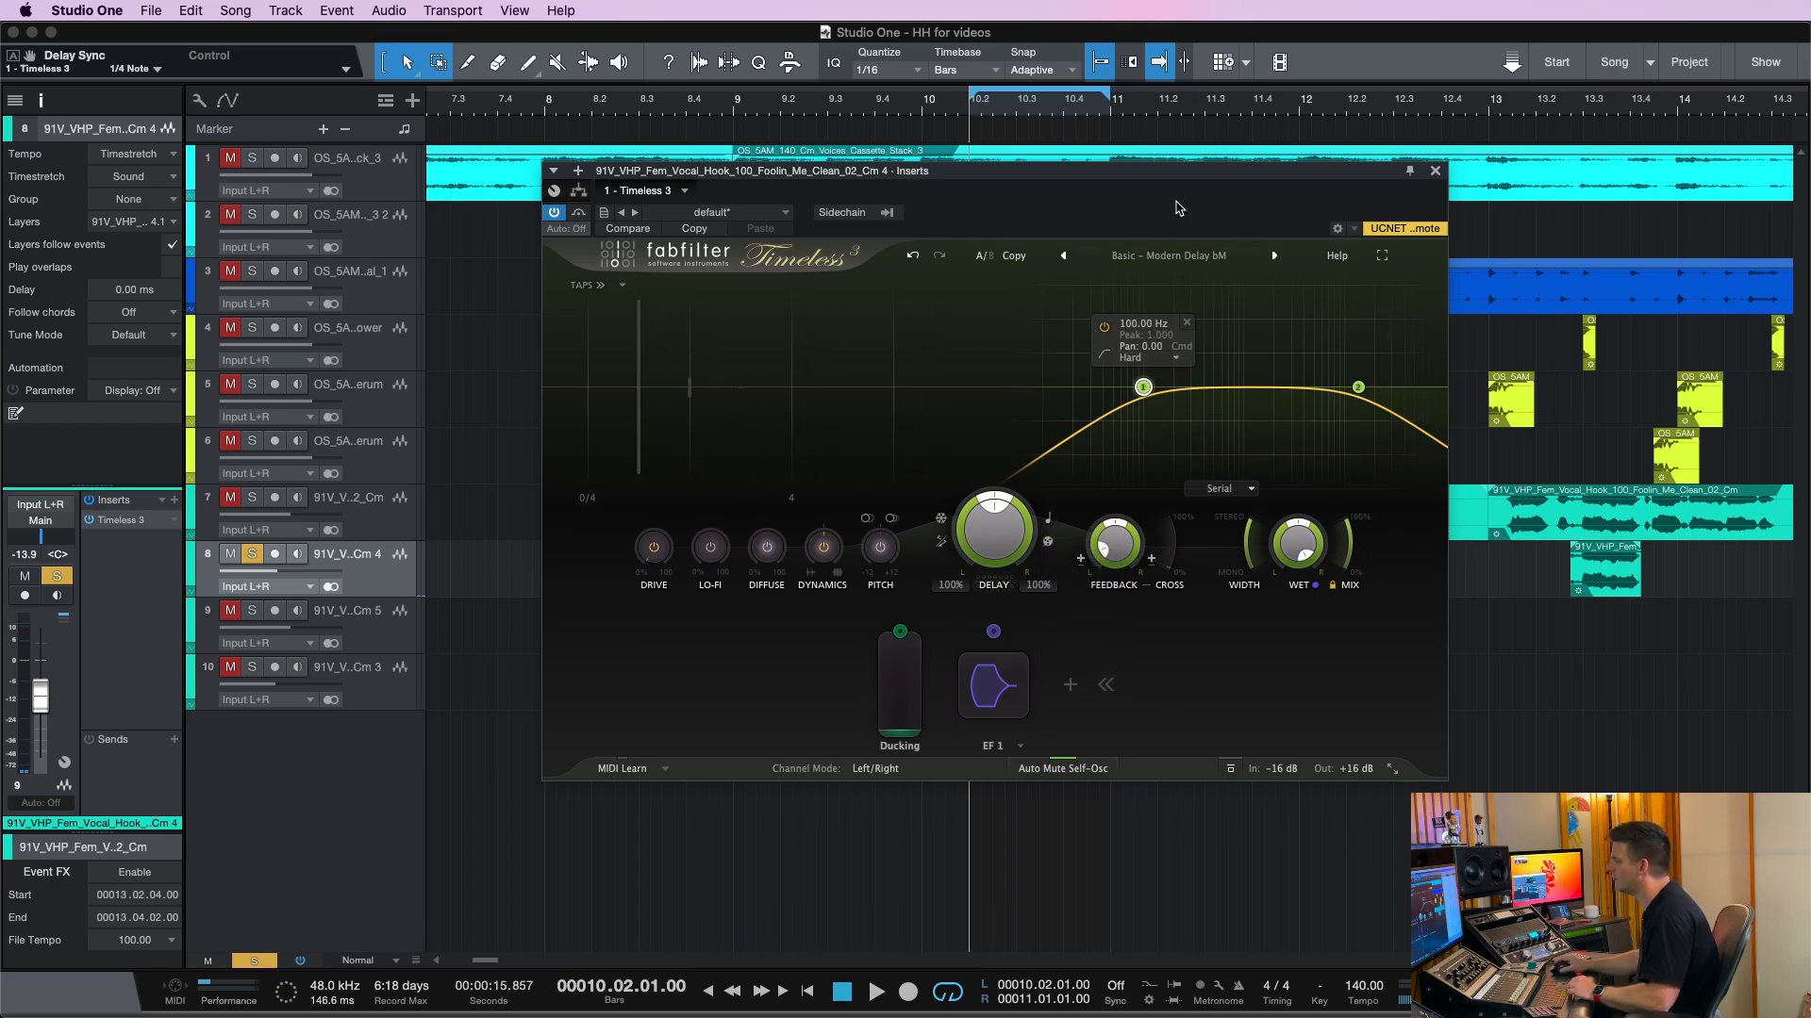
key("space")
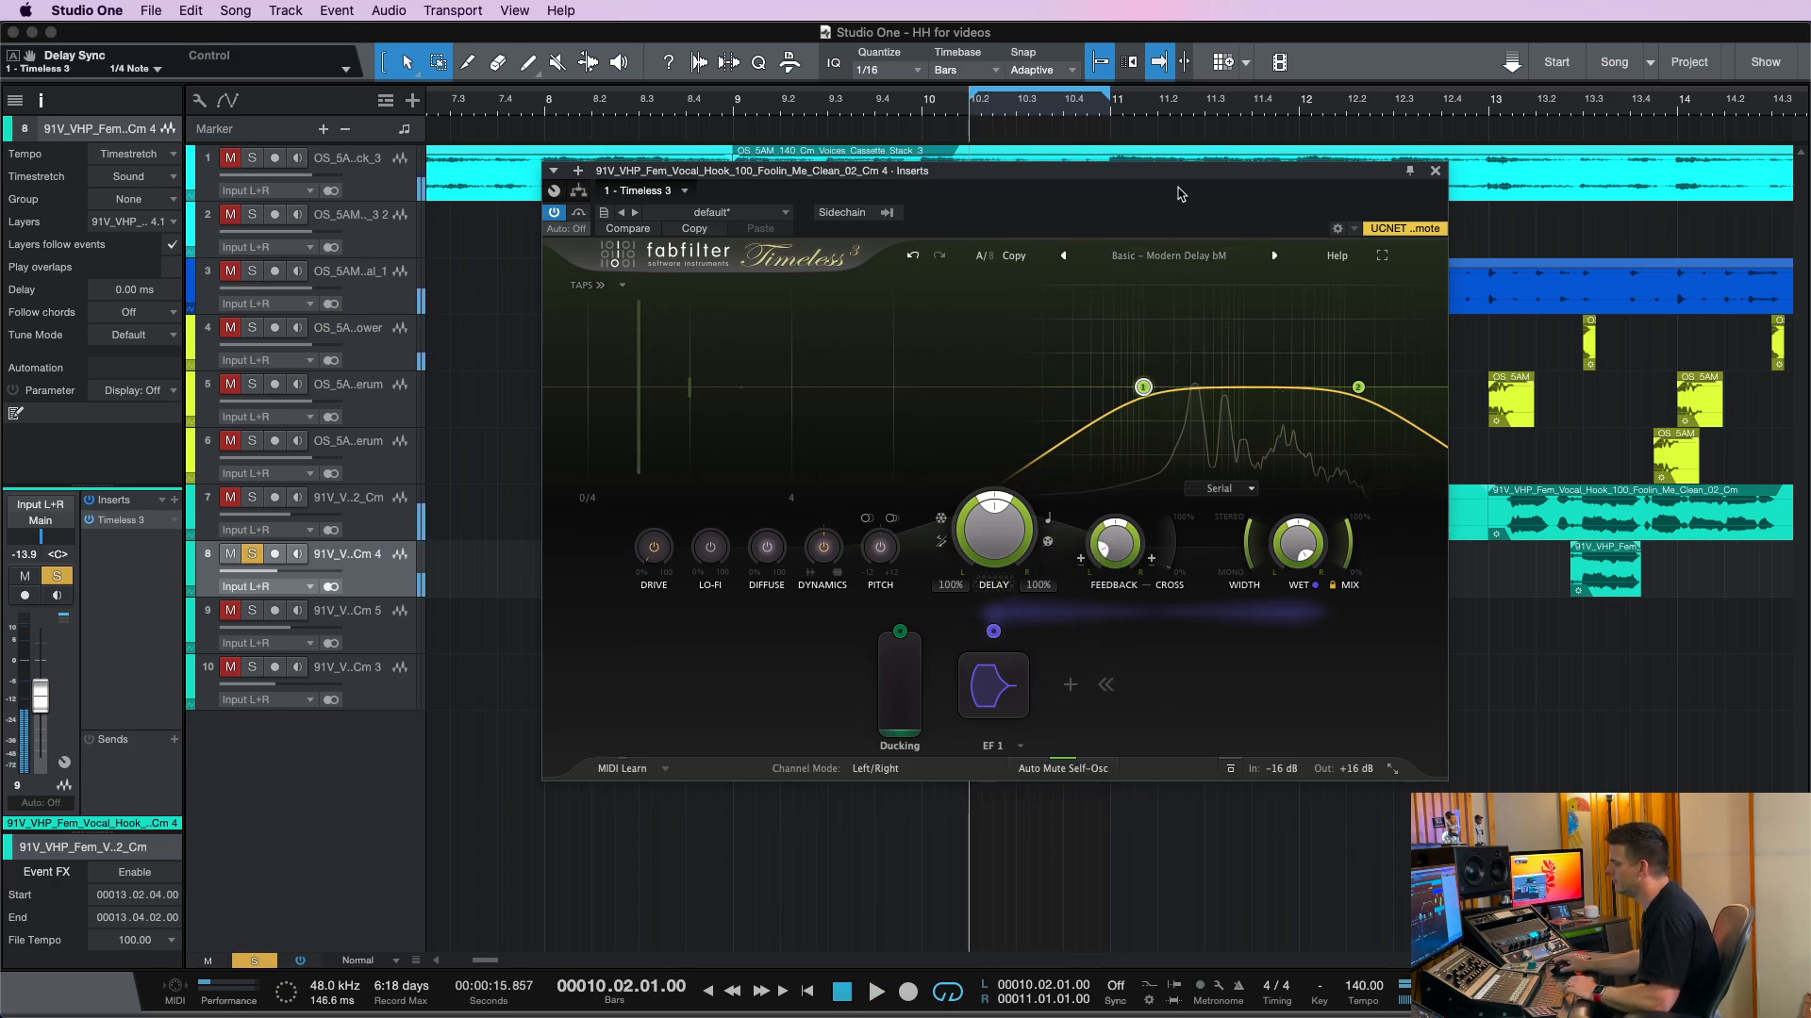
left_click_drag(1119, 543, 1119, 518)
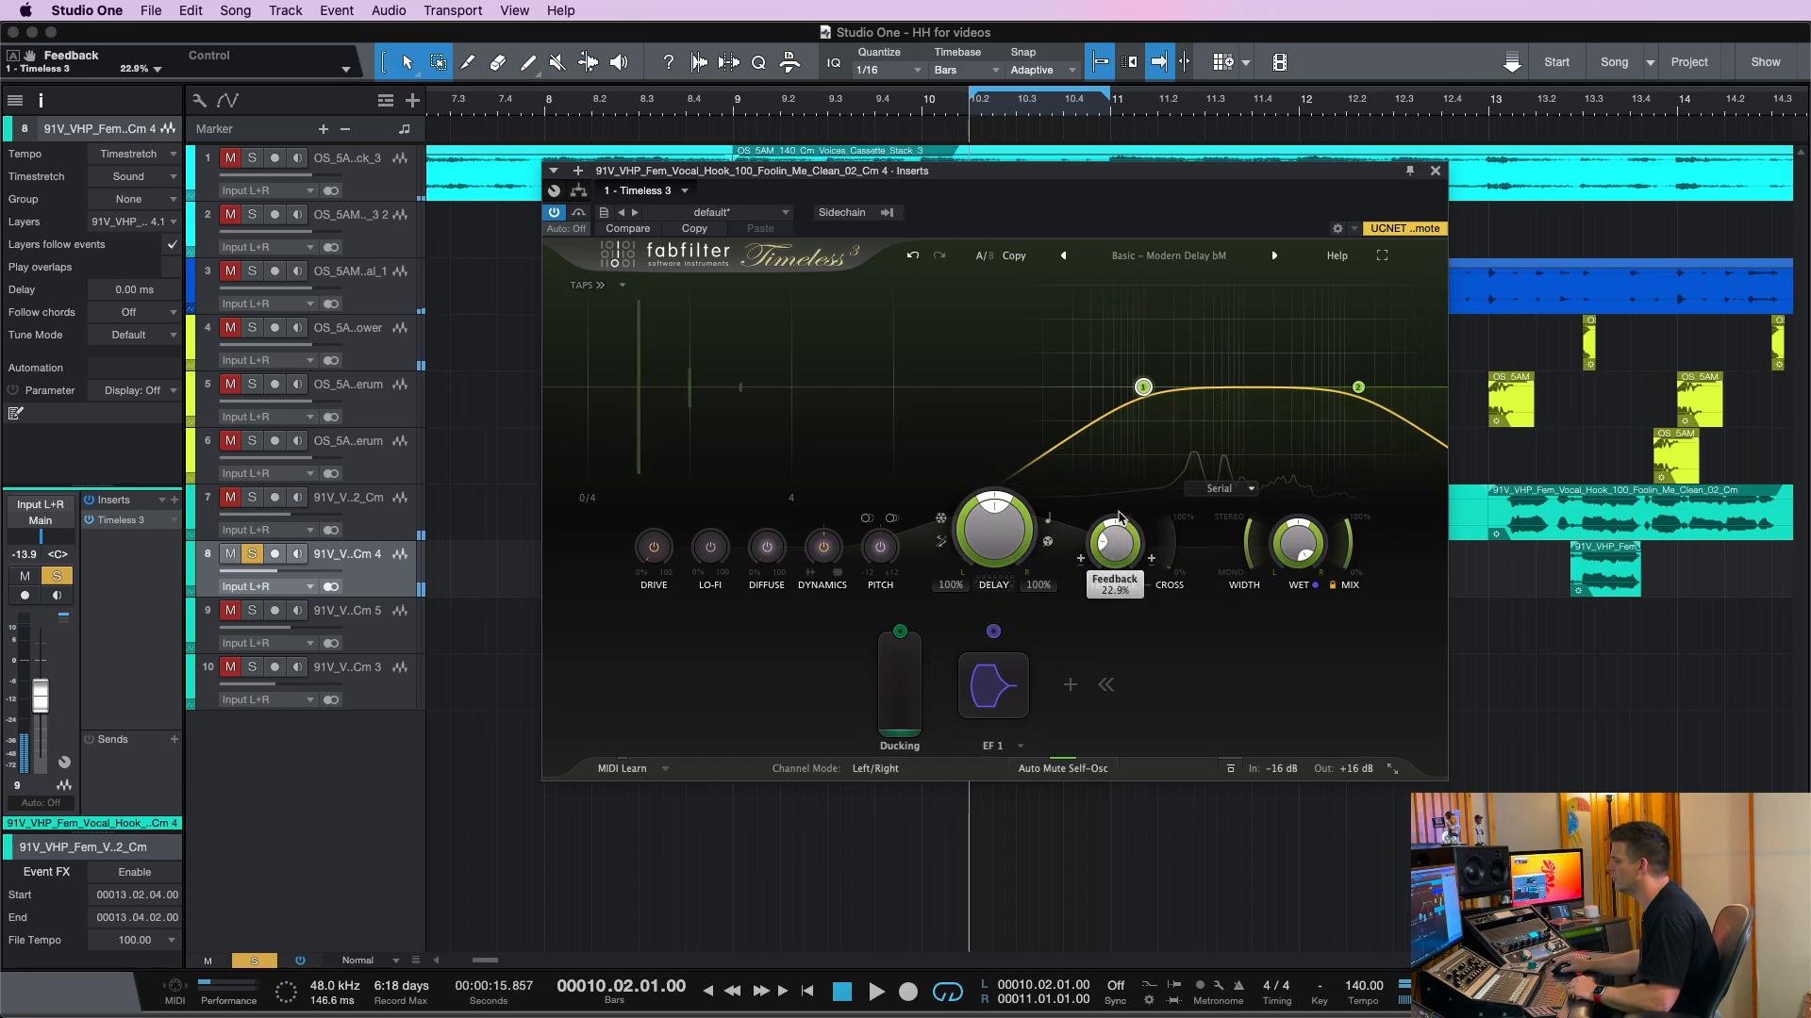
Raise filter 1 to 637.18 Hz, set filter 2 to 7791.7 Hz with a 24 dB/oct slope, and audition the vocal
mouse_move(1141, 369)
left_click_drag(1142, 389, 1201, 387)
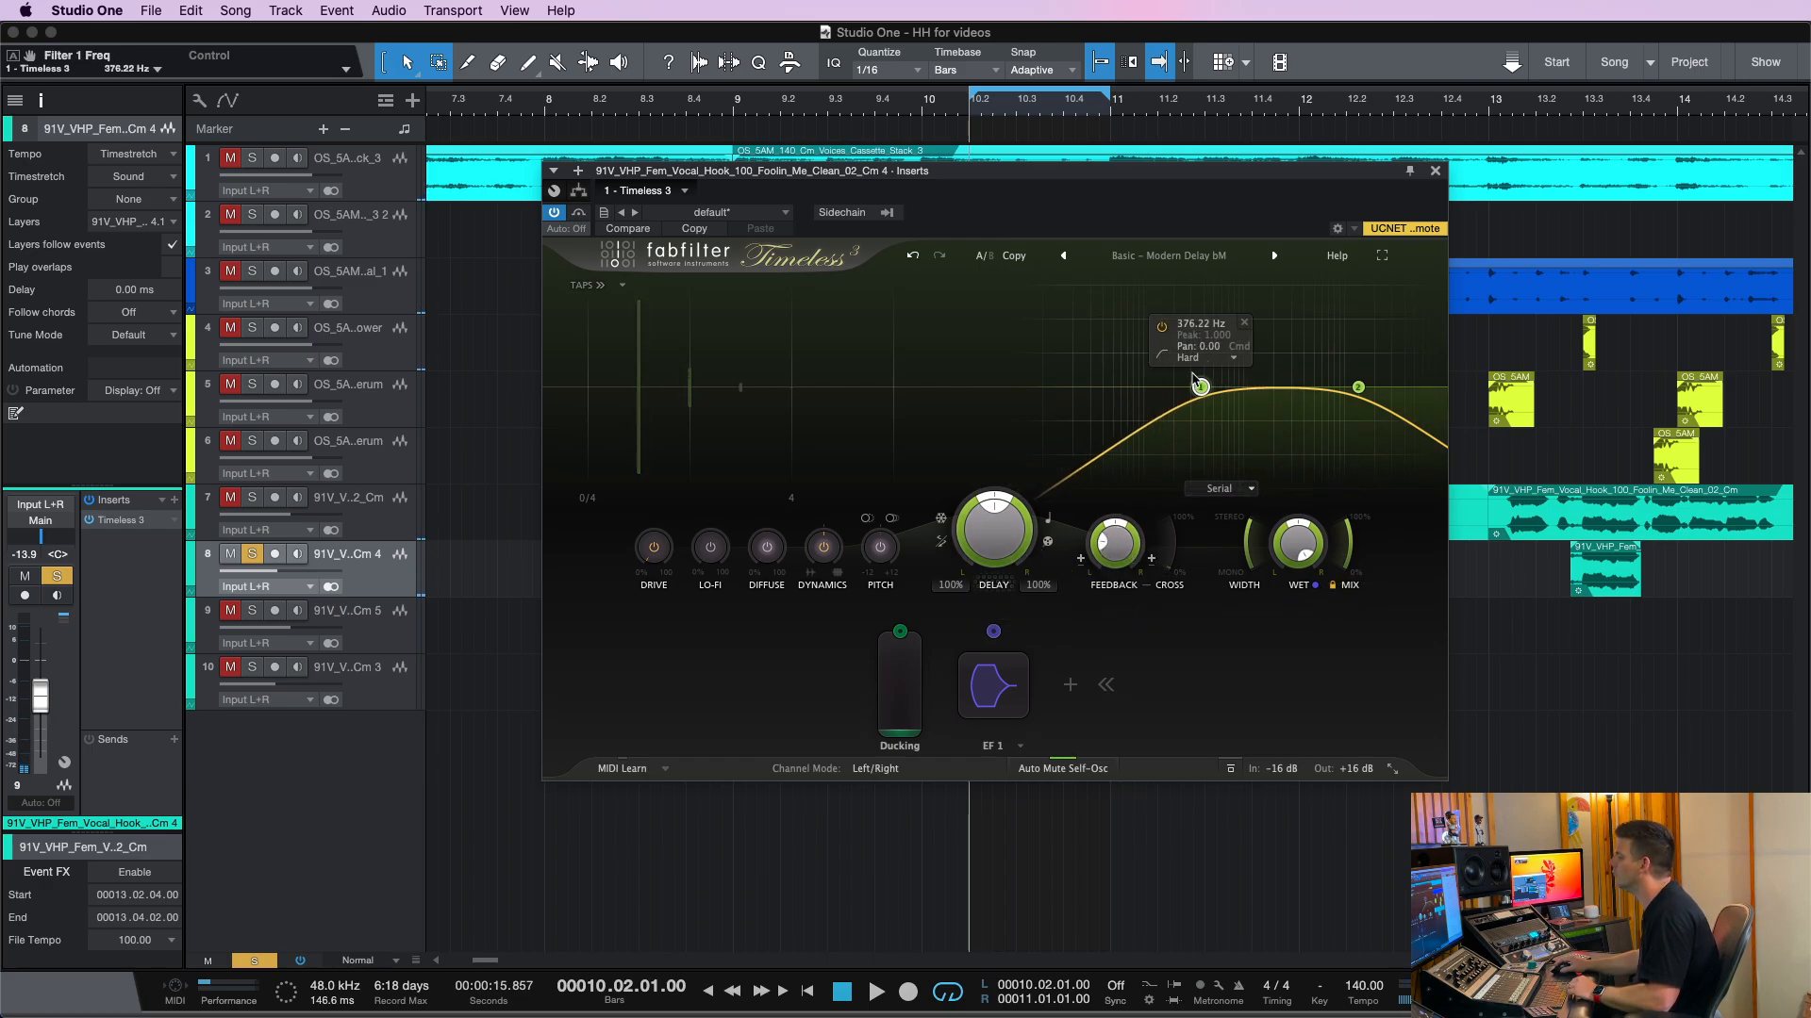
left_click(1360, 389, "alt+shift")
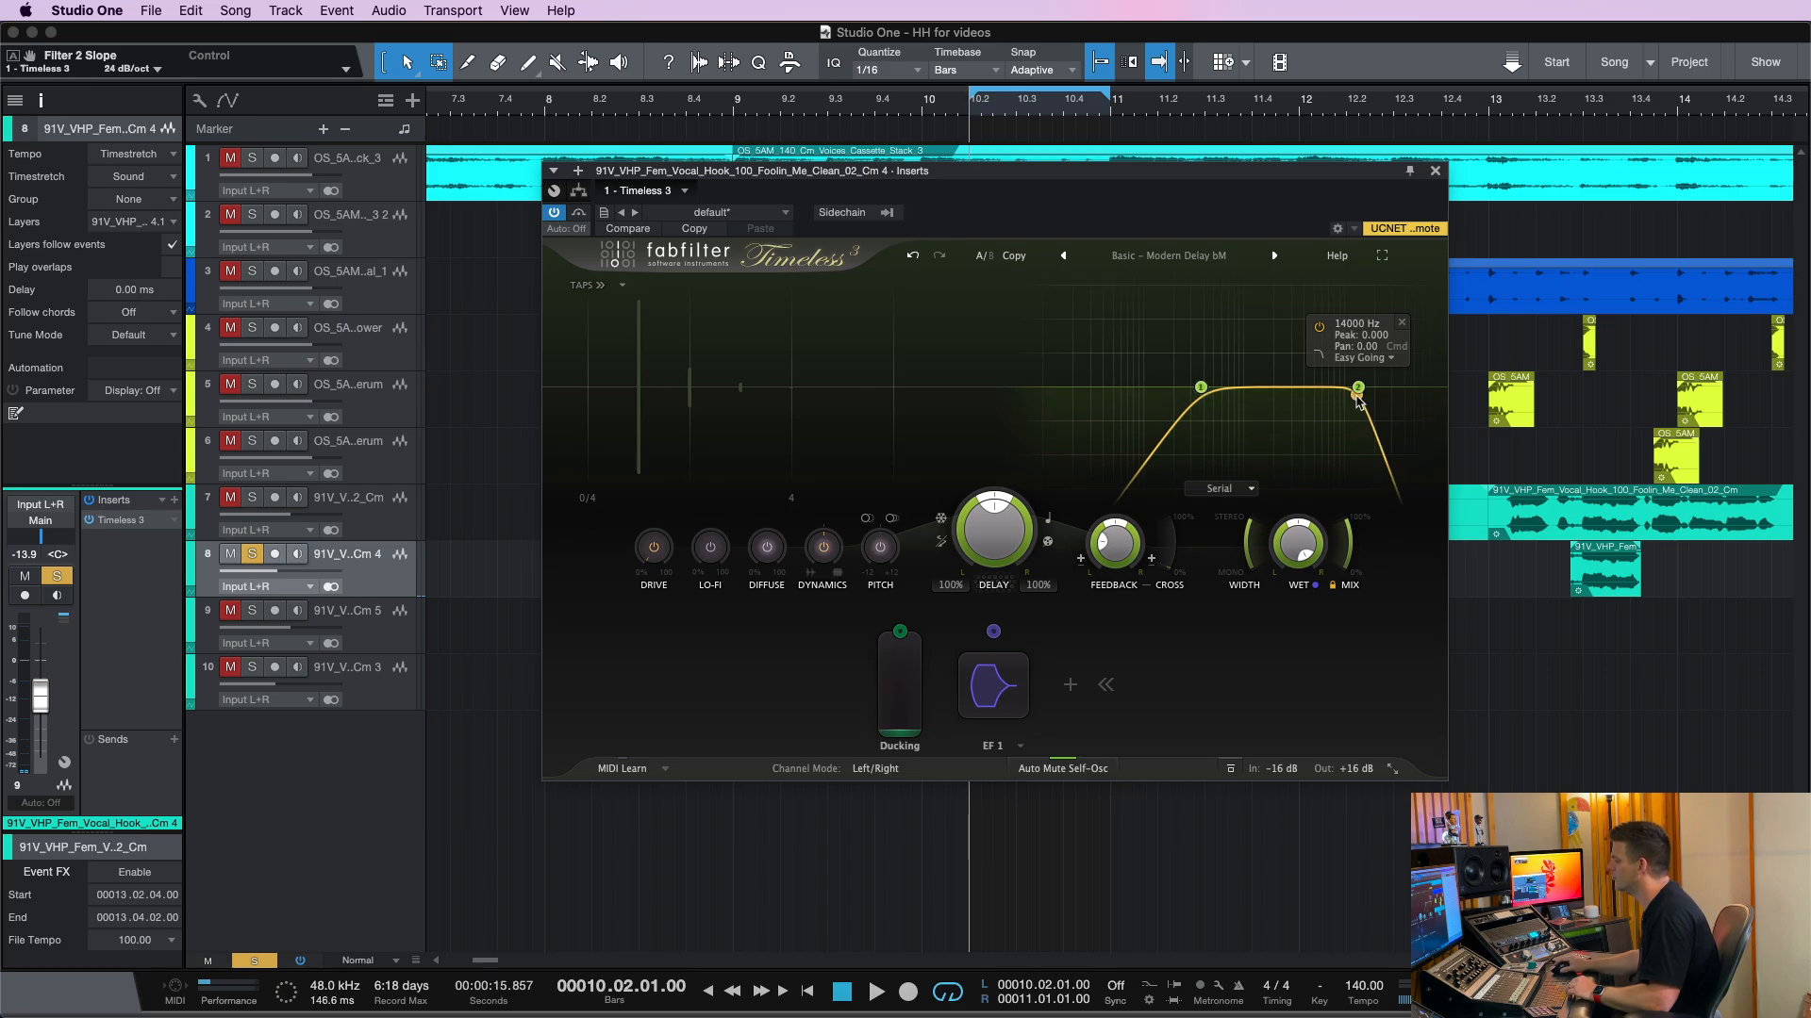
left_click_drag(1359, 389, 1333, 388)
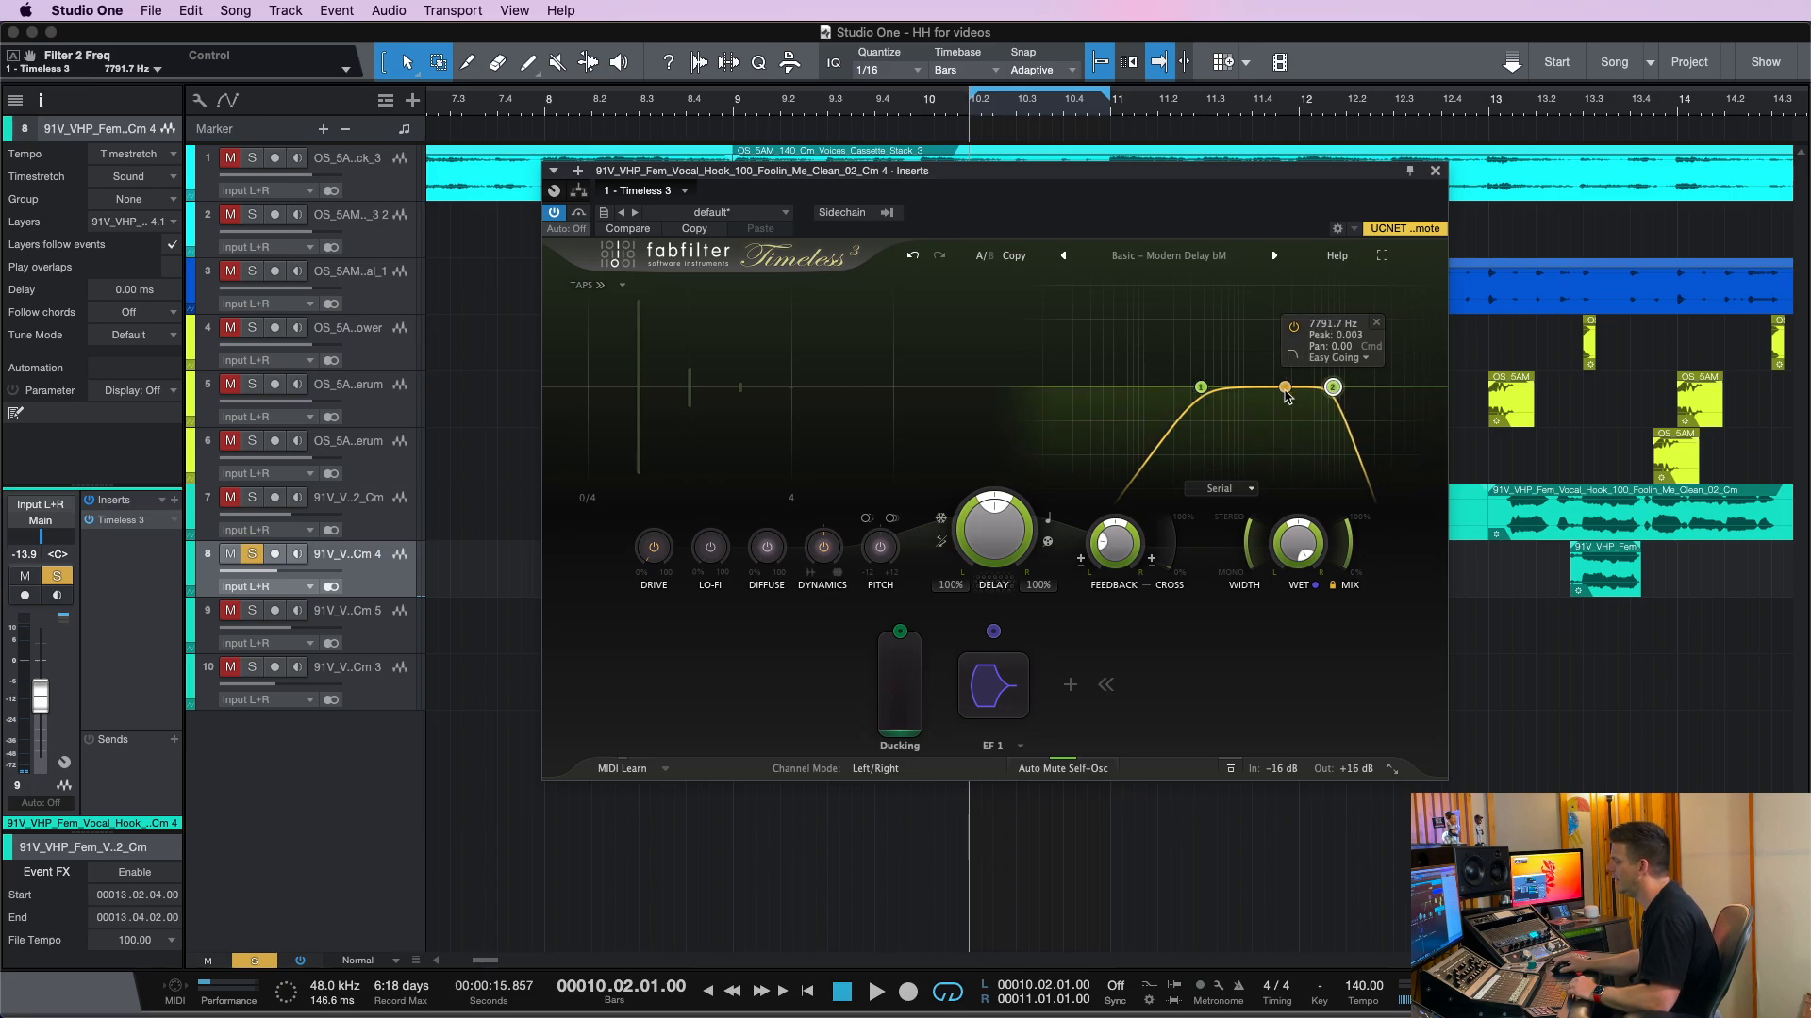
left_click_drag(1200, 392, 1222, 393)
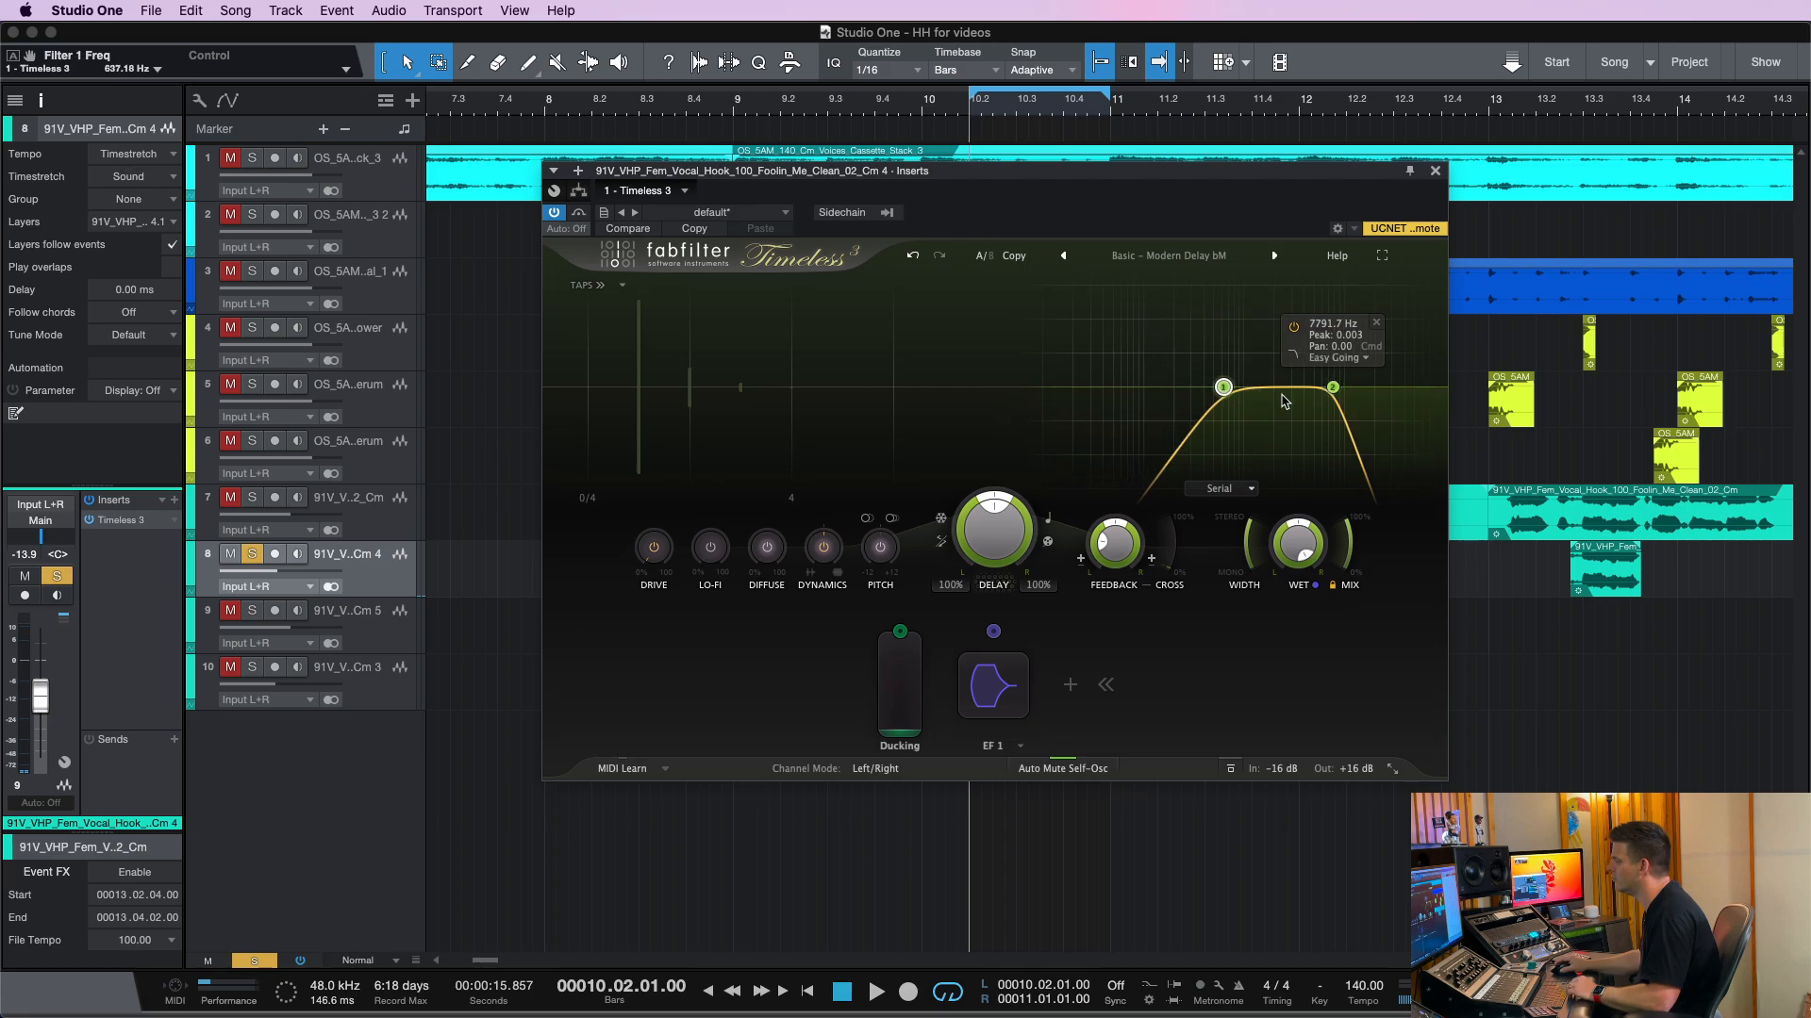
key("space")
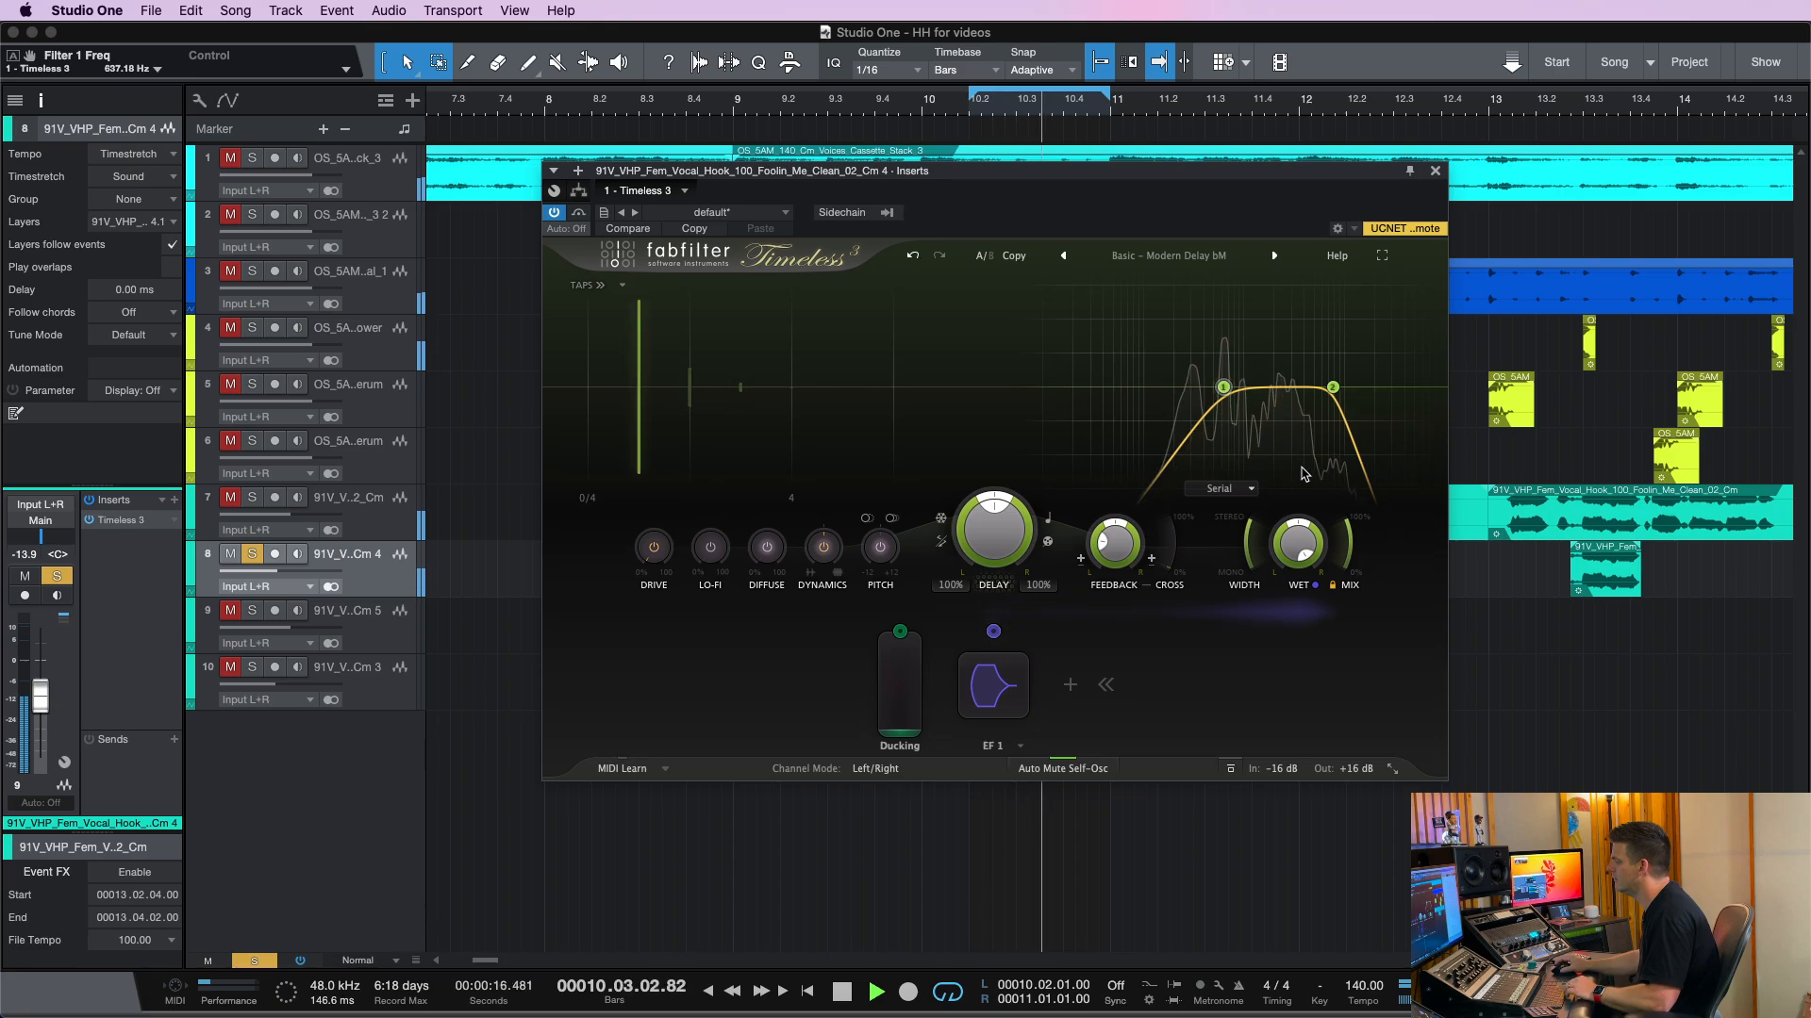
key("space")
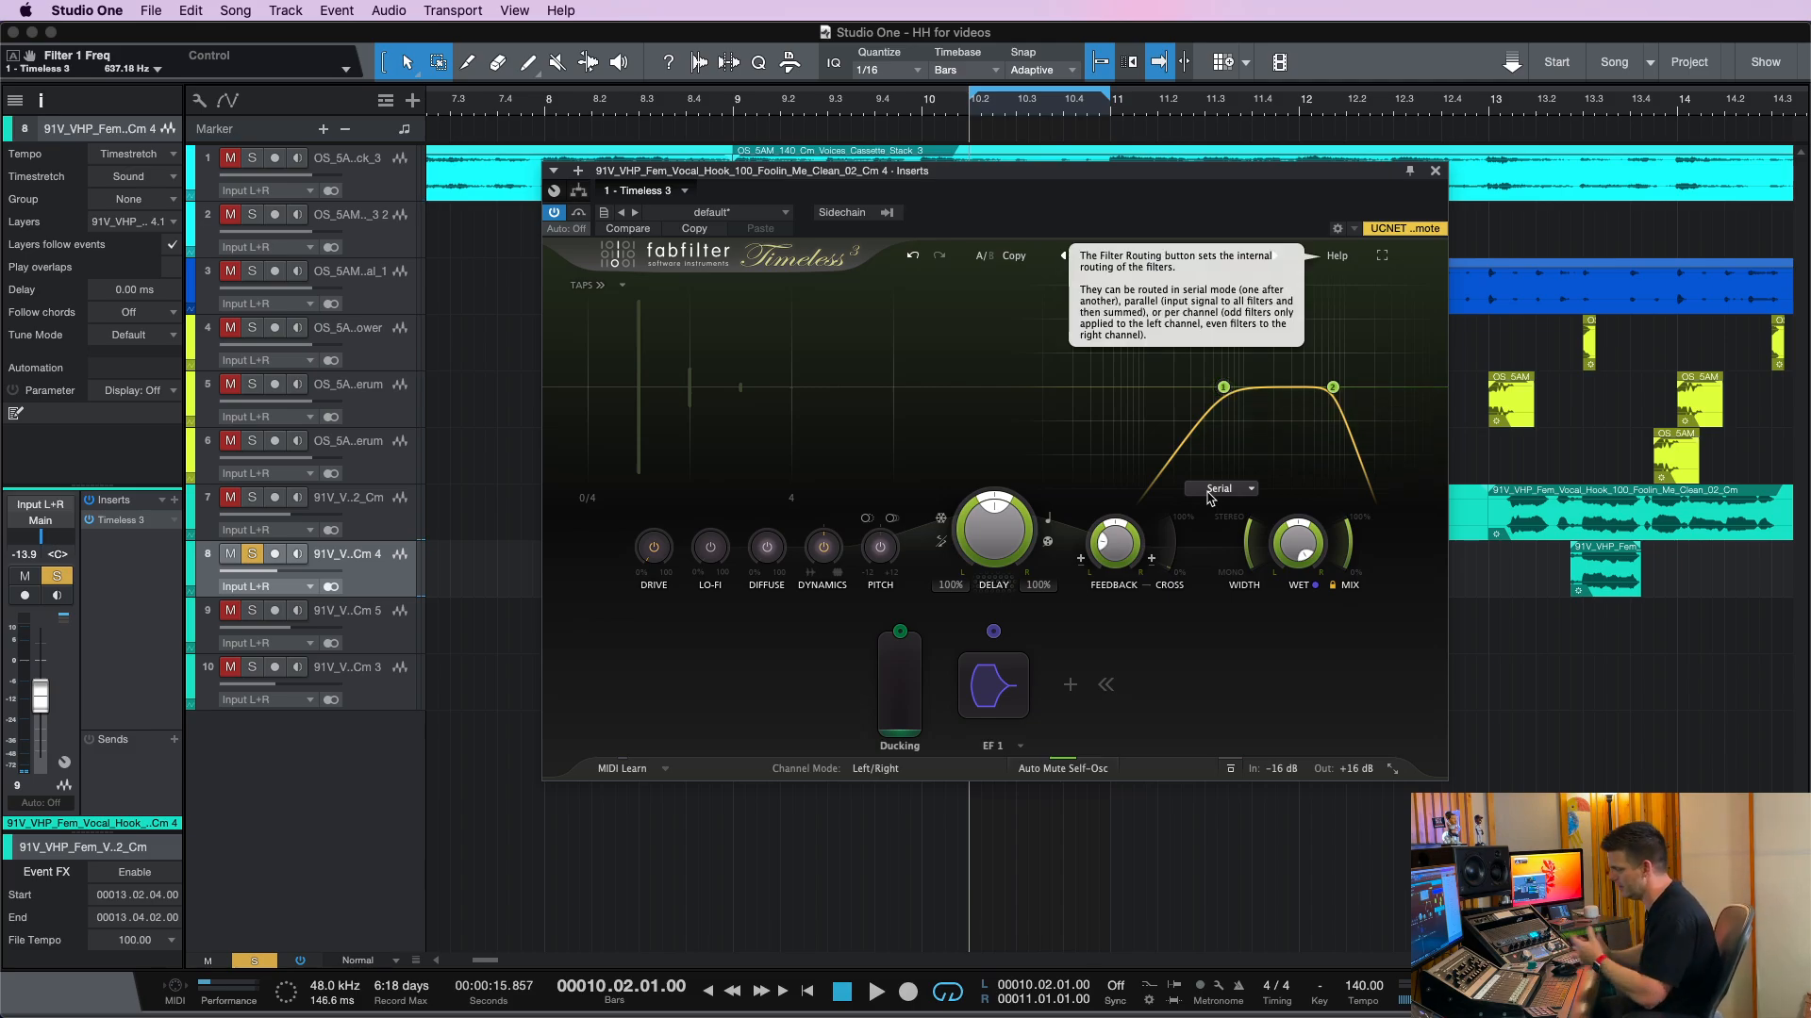
Try the Parallel filter routing and switch the routing to Per Channel
left_click(1219, 489)
left_click(1197, 528)
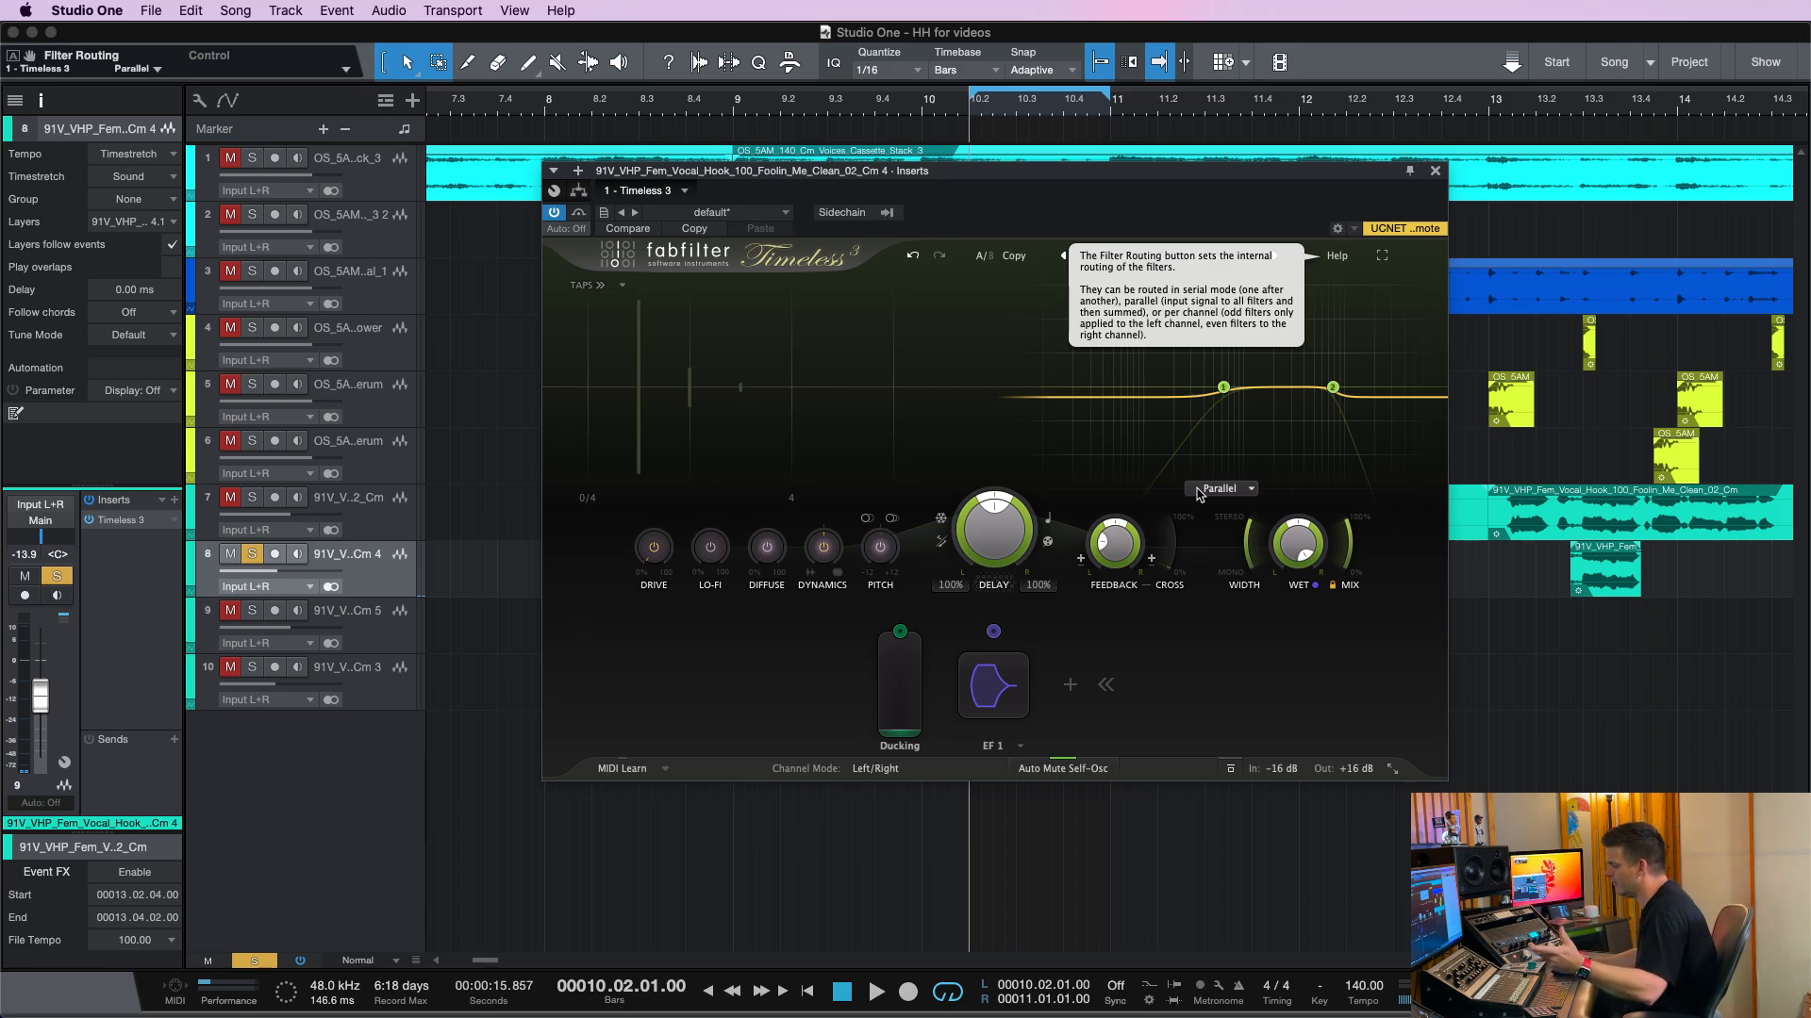
left_click(1217, 487)
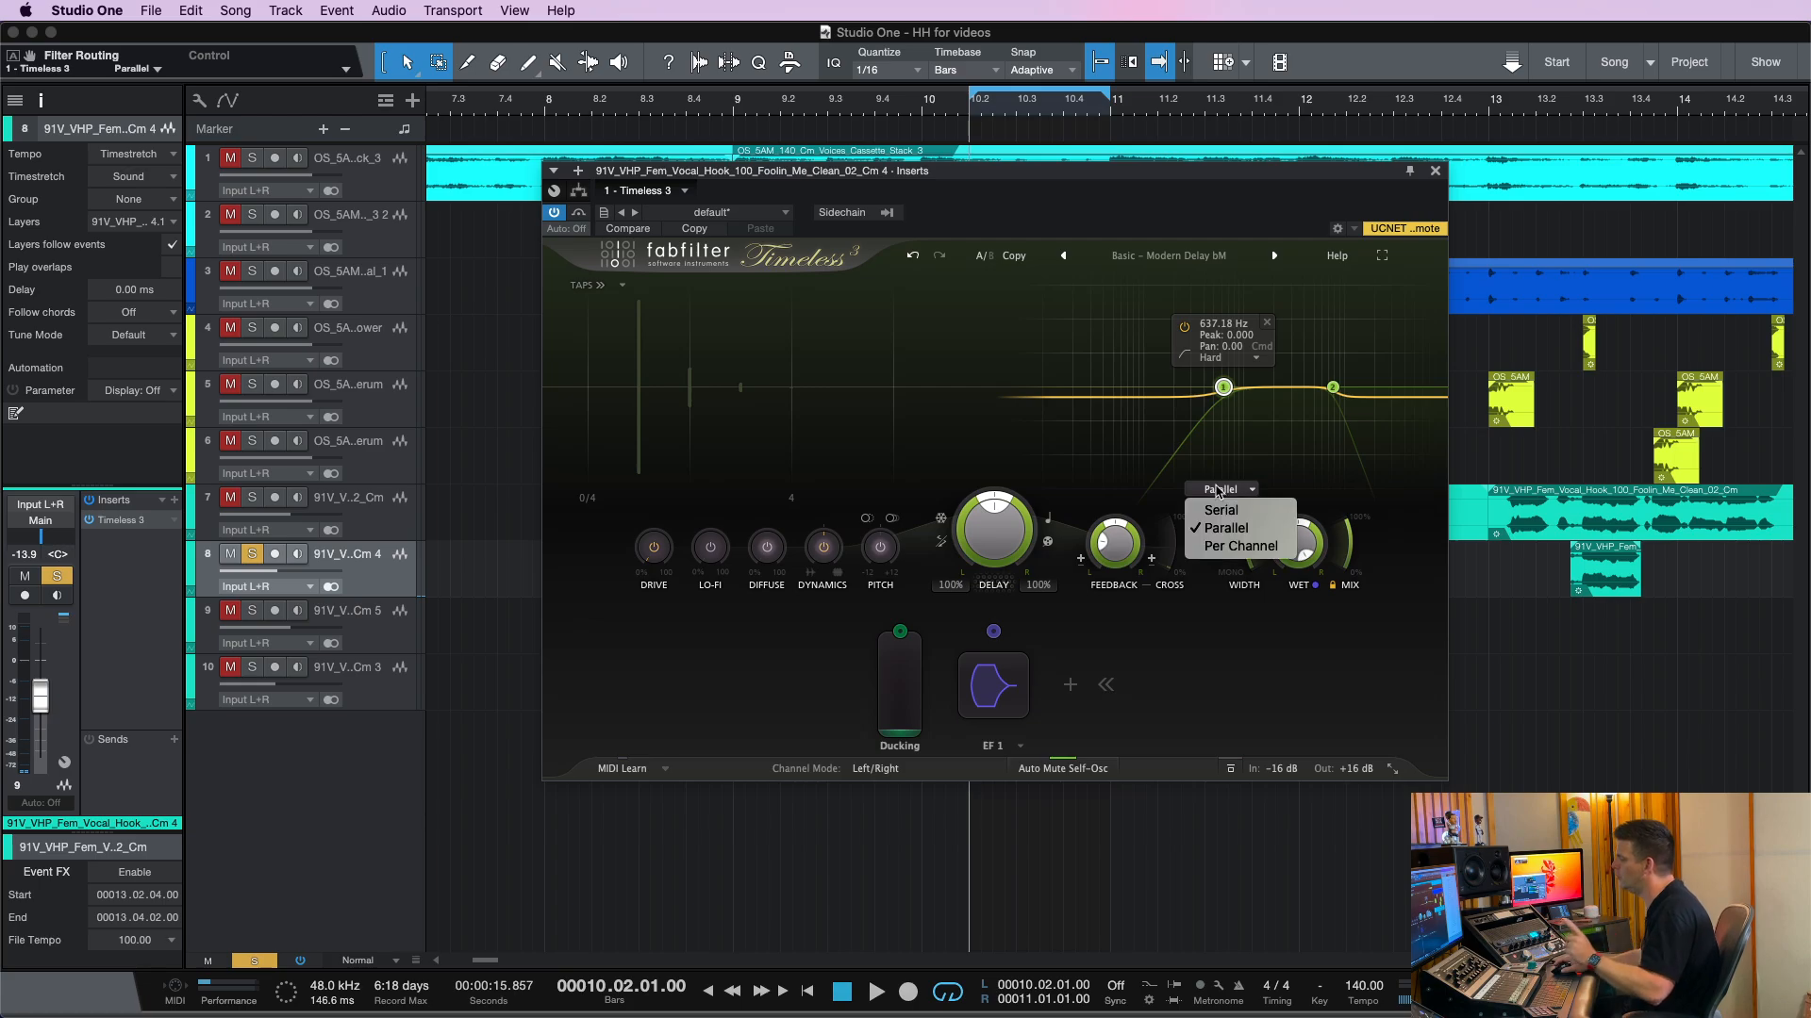
left_click(1232, 536)
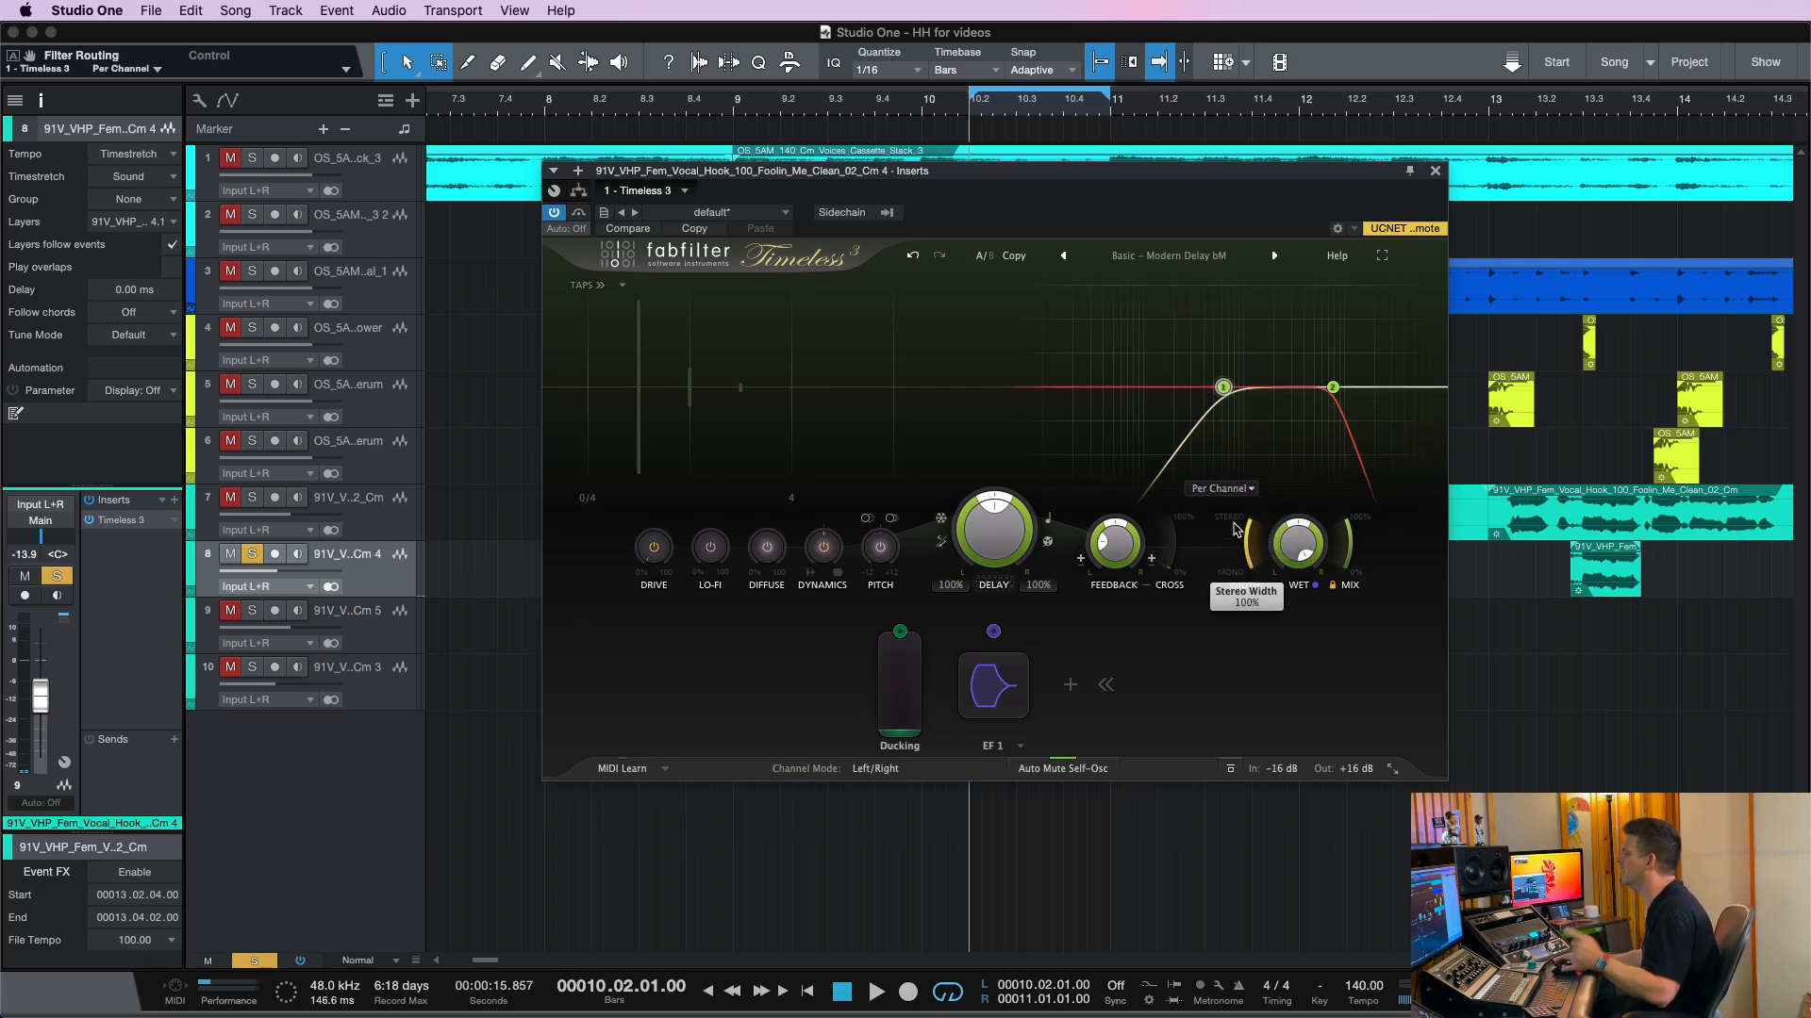
left_click(1149, 388)
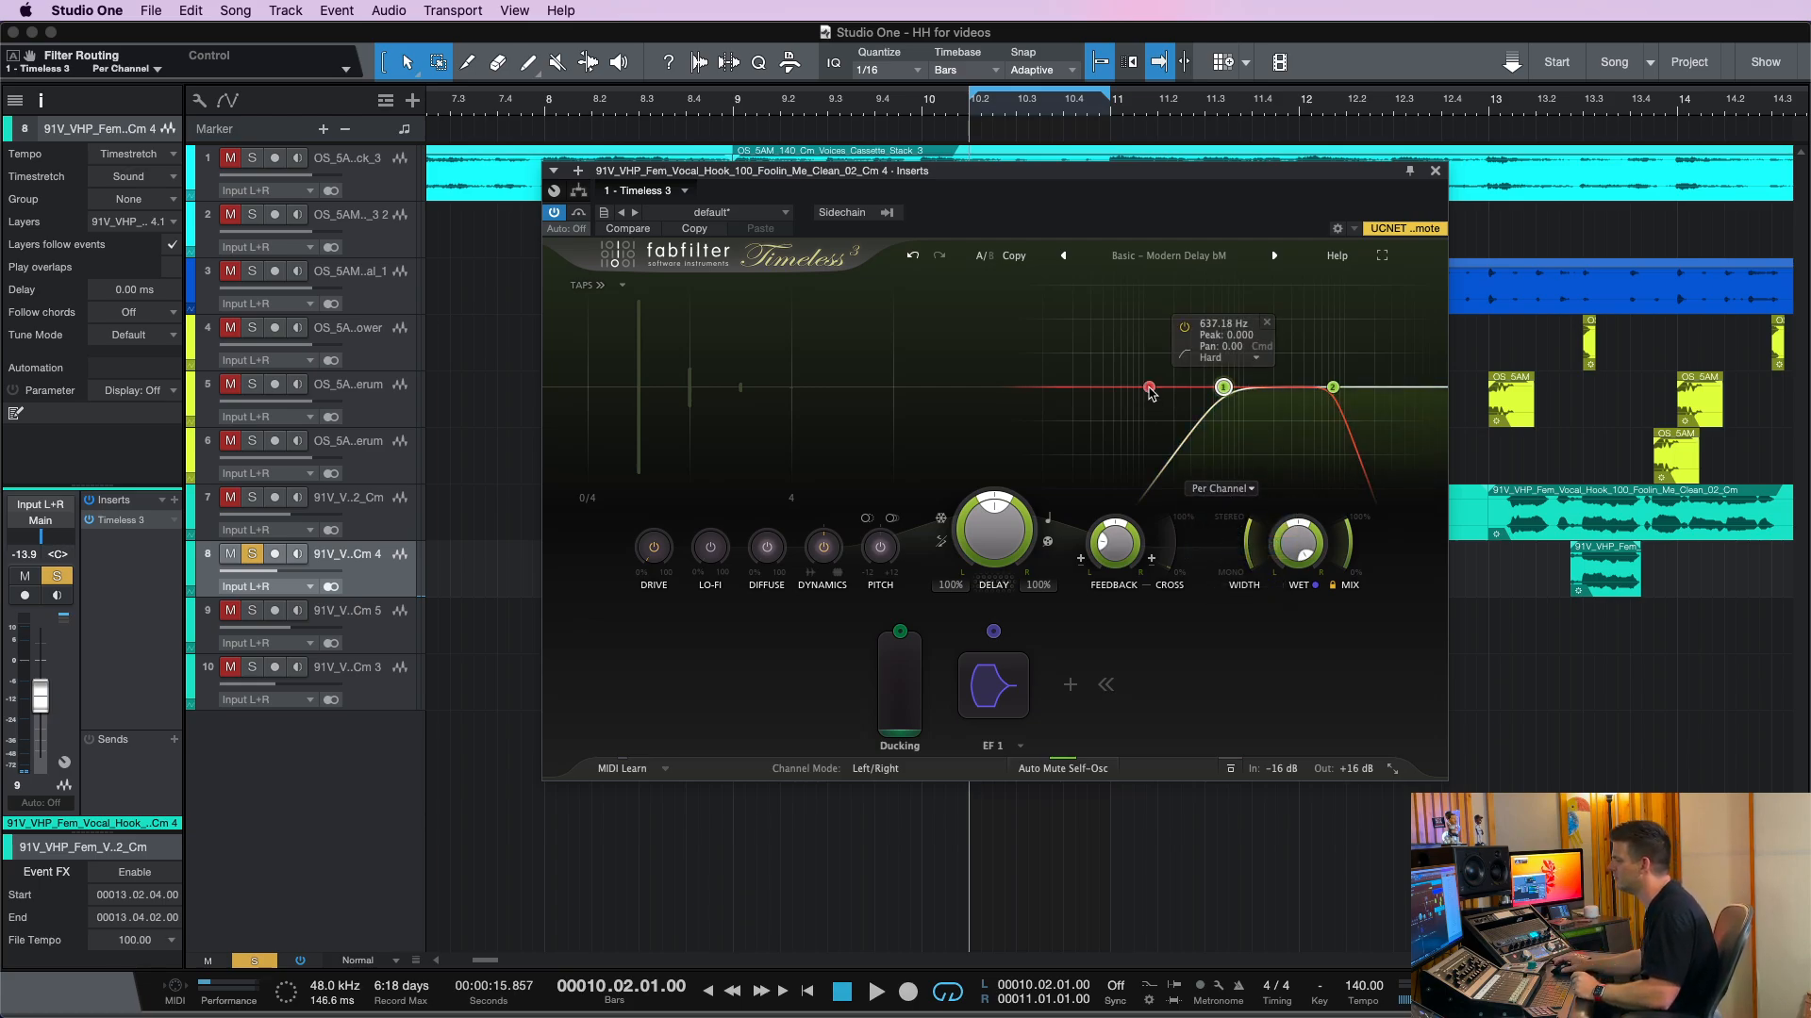
Raise filter 1's peak to 0.278 and move filter 2 to 11814 Hz
left_click_drag(1228, 388, 1232, 362)
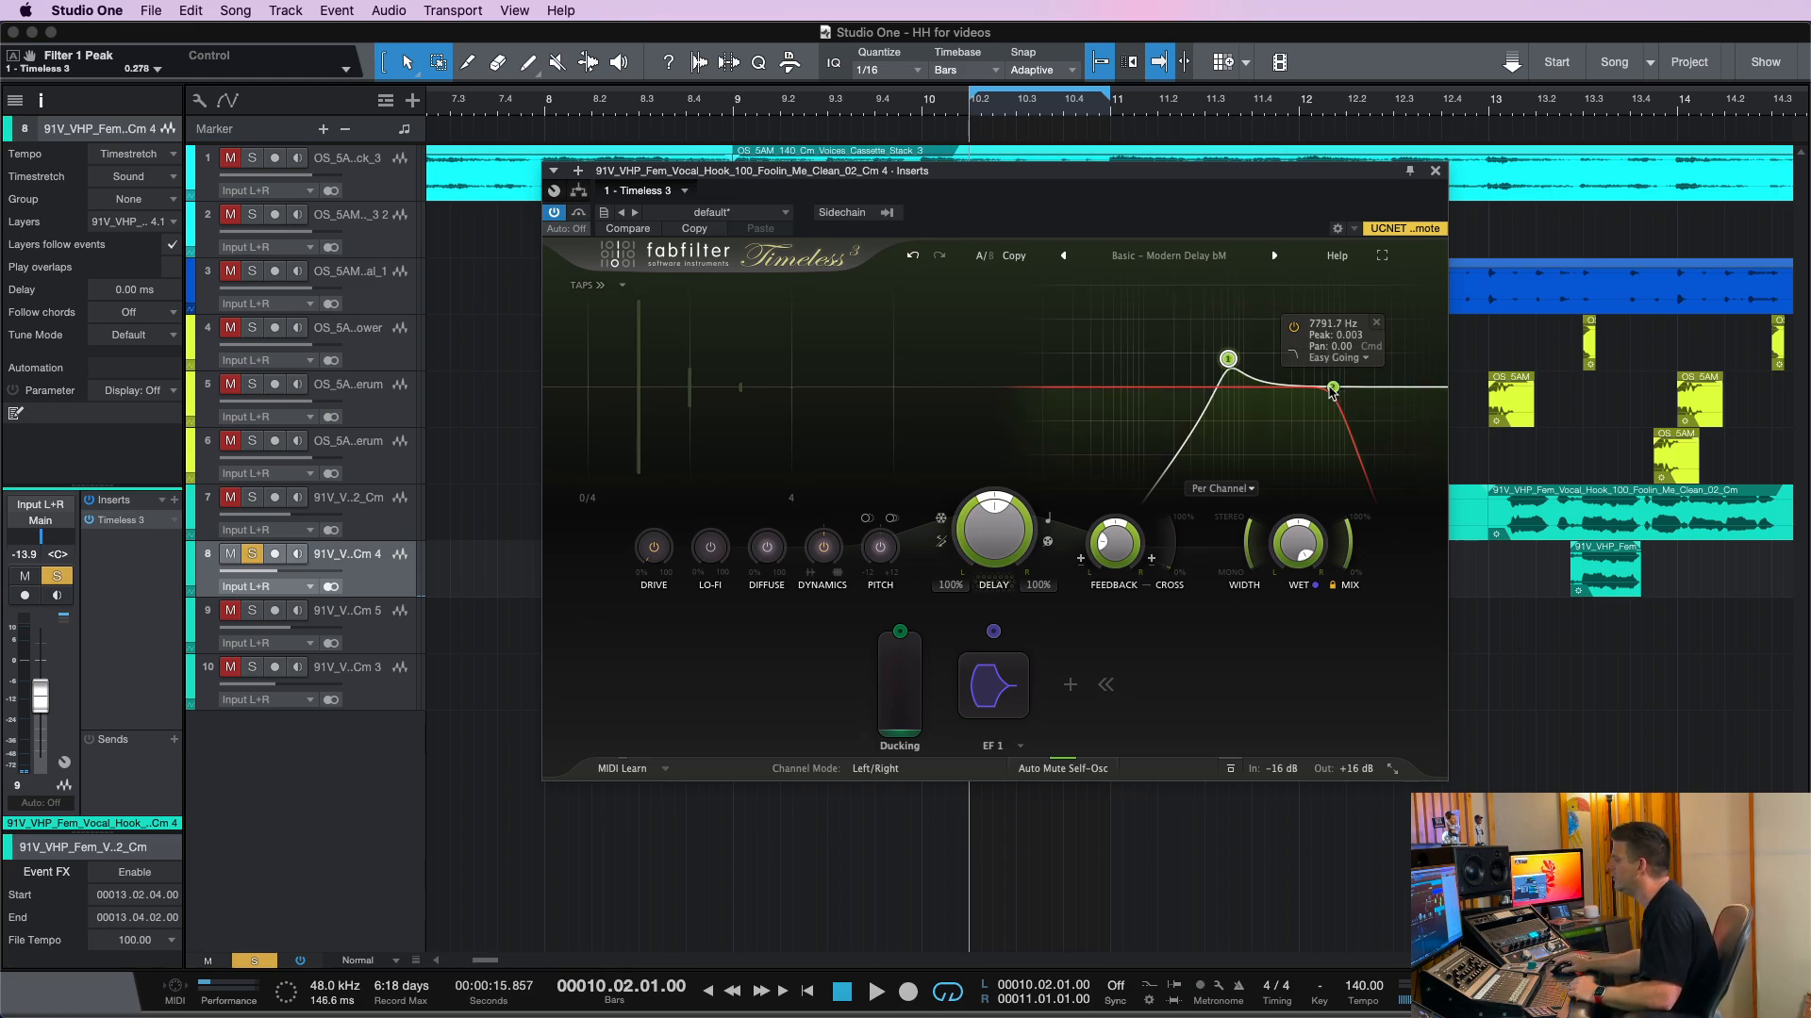
left_click_drag(1333, 388, 1351, 313)
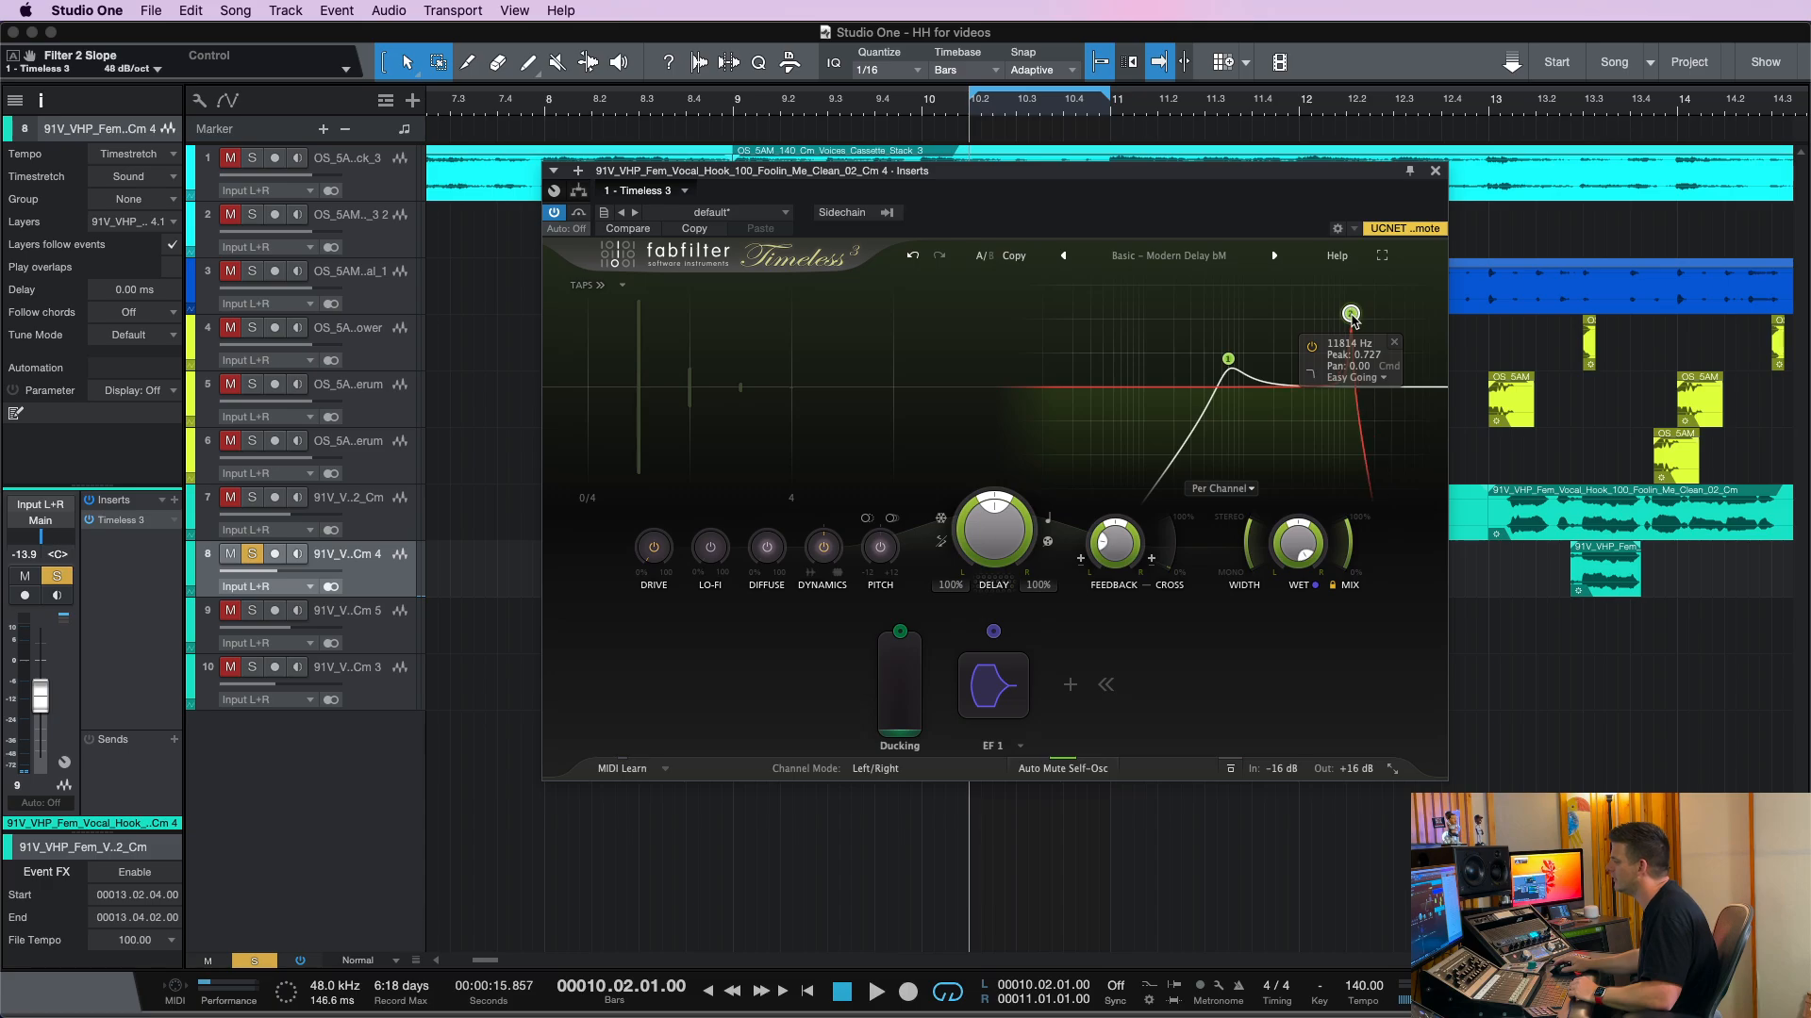
left_click(1351, 316, "alt+shift")
Add bell filters boosted at 6888.4 Hz and 27172 Hz, one per channel, and audition the vocal
left_click_drag(1335, 389, 1327, 284)
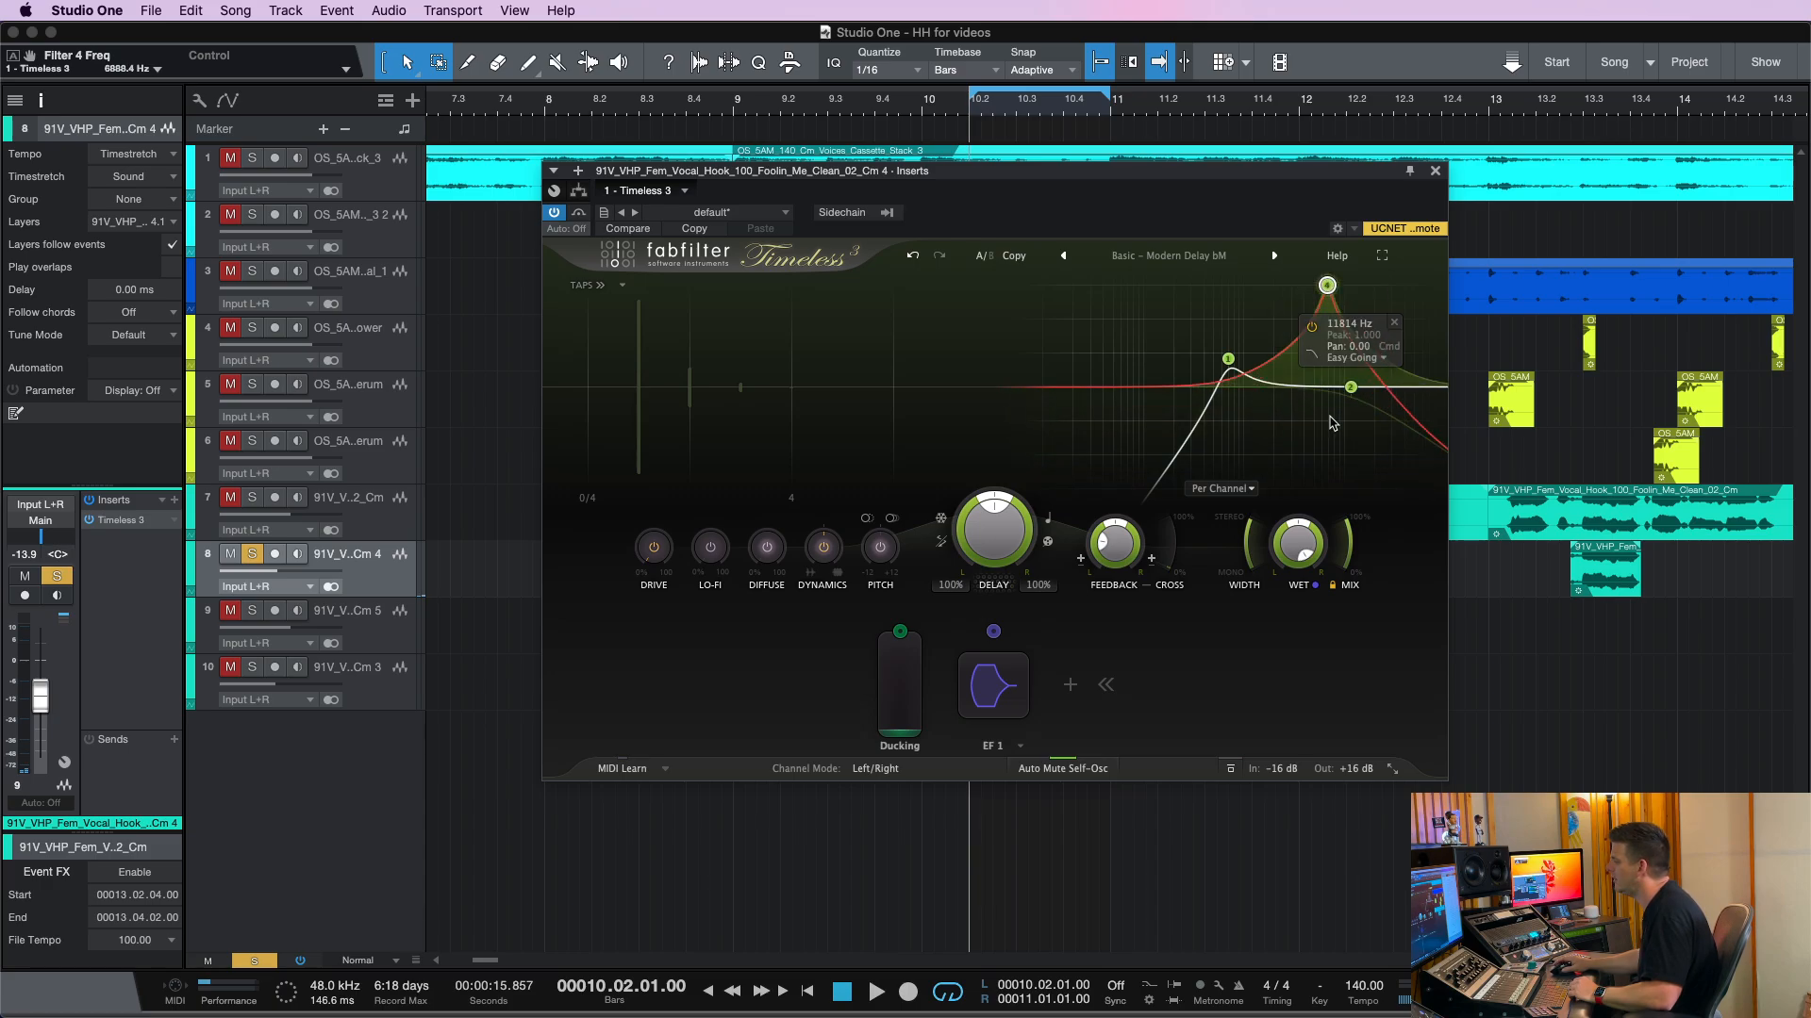
left_click(1325, 387)
left_click_drag(1325, 387, 1387, 280)
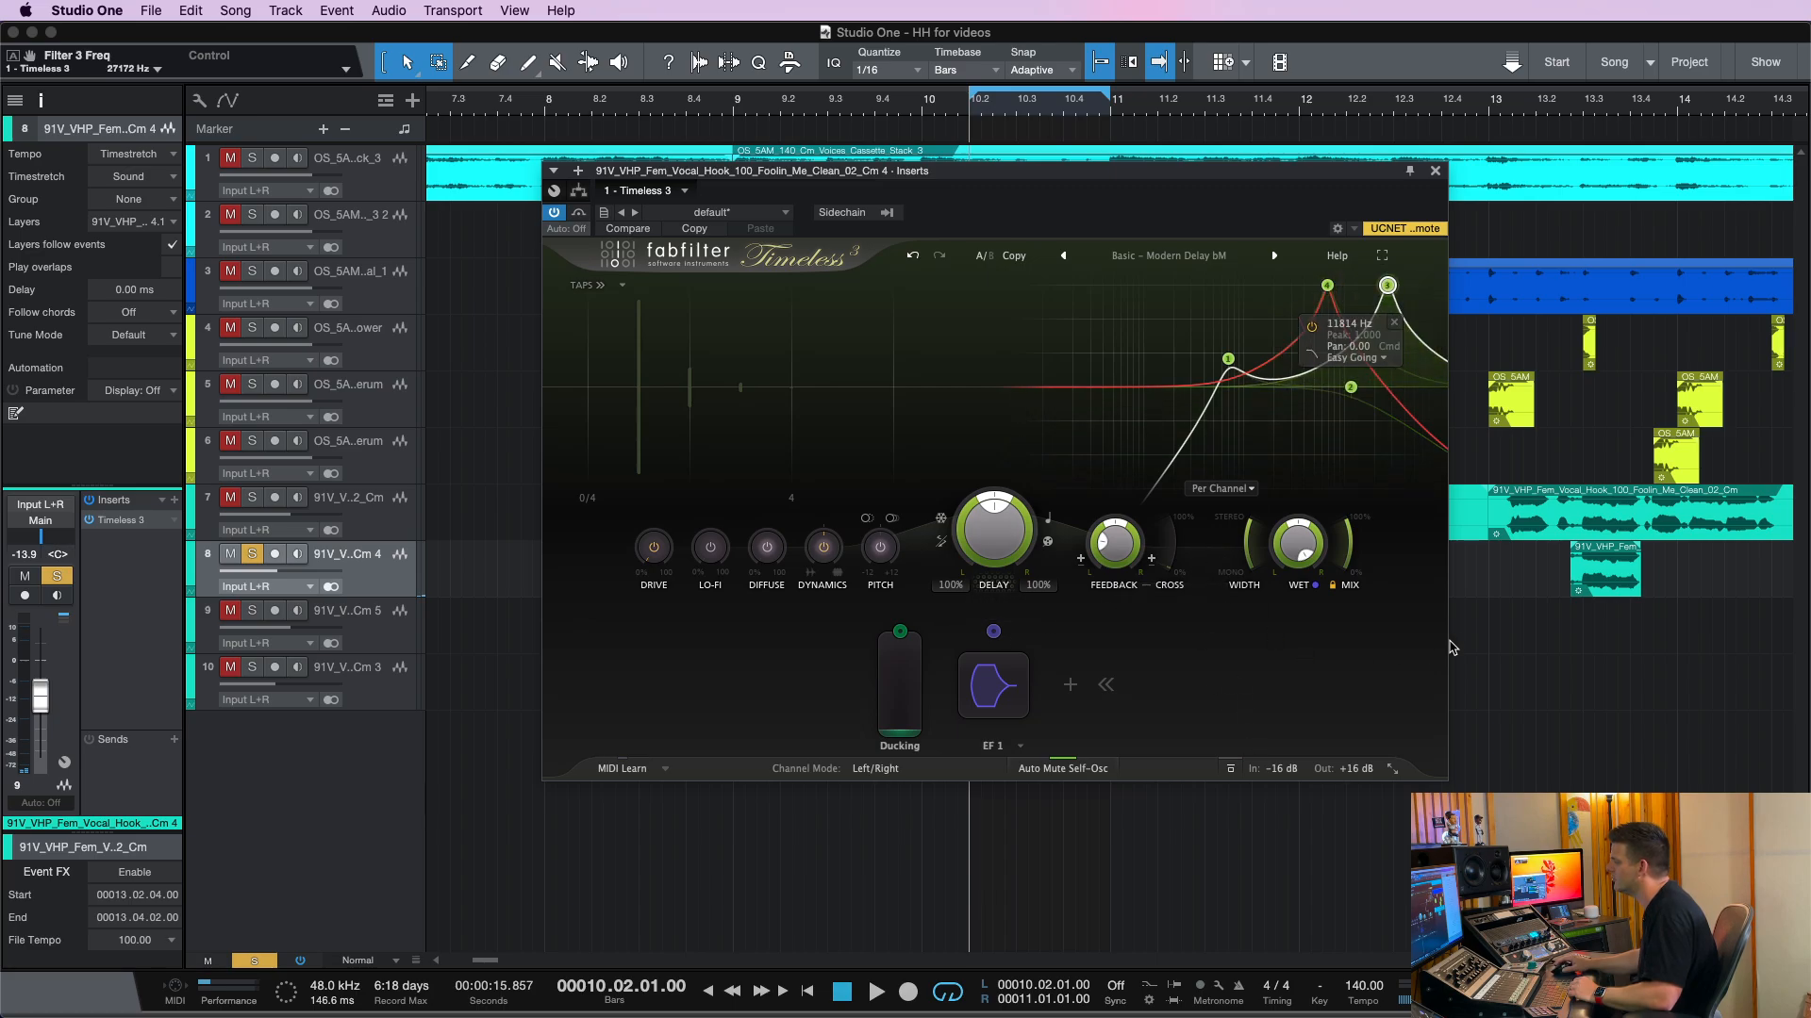
key("space")
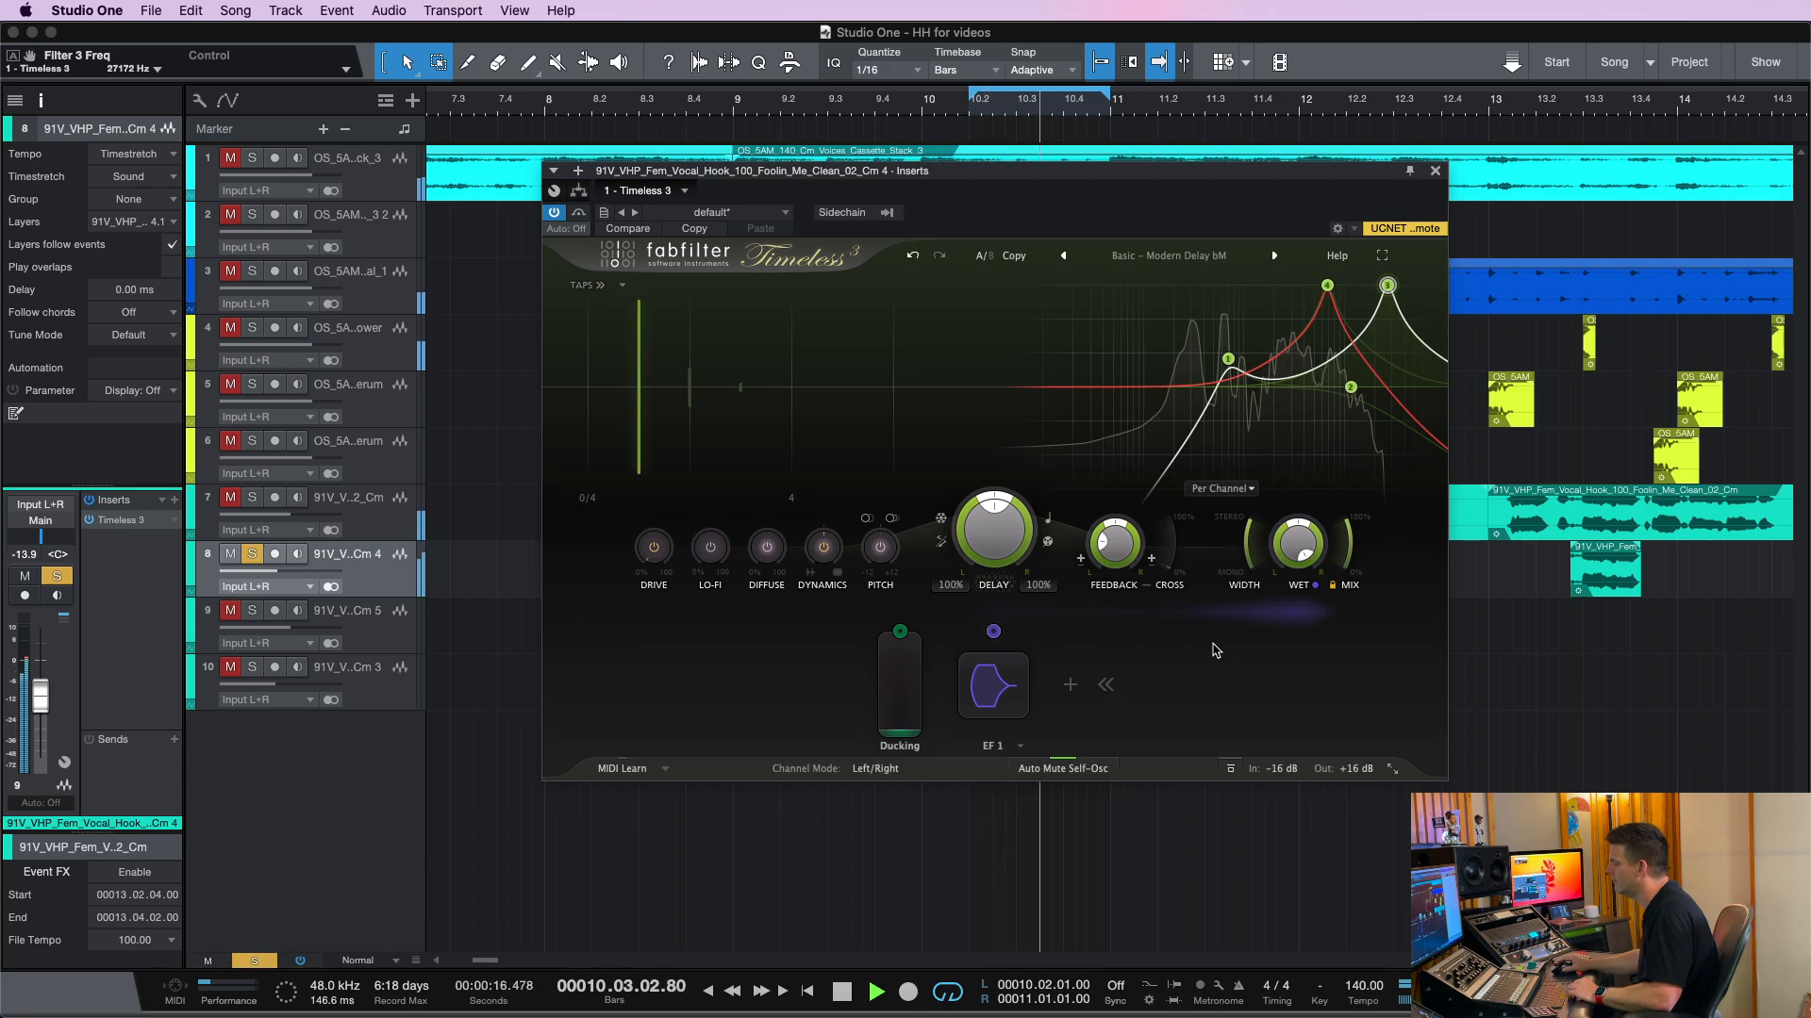
key("space")
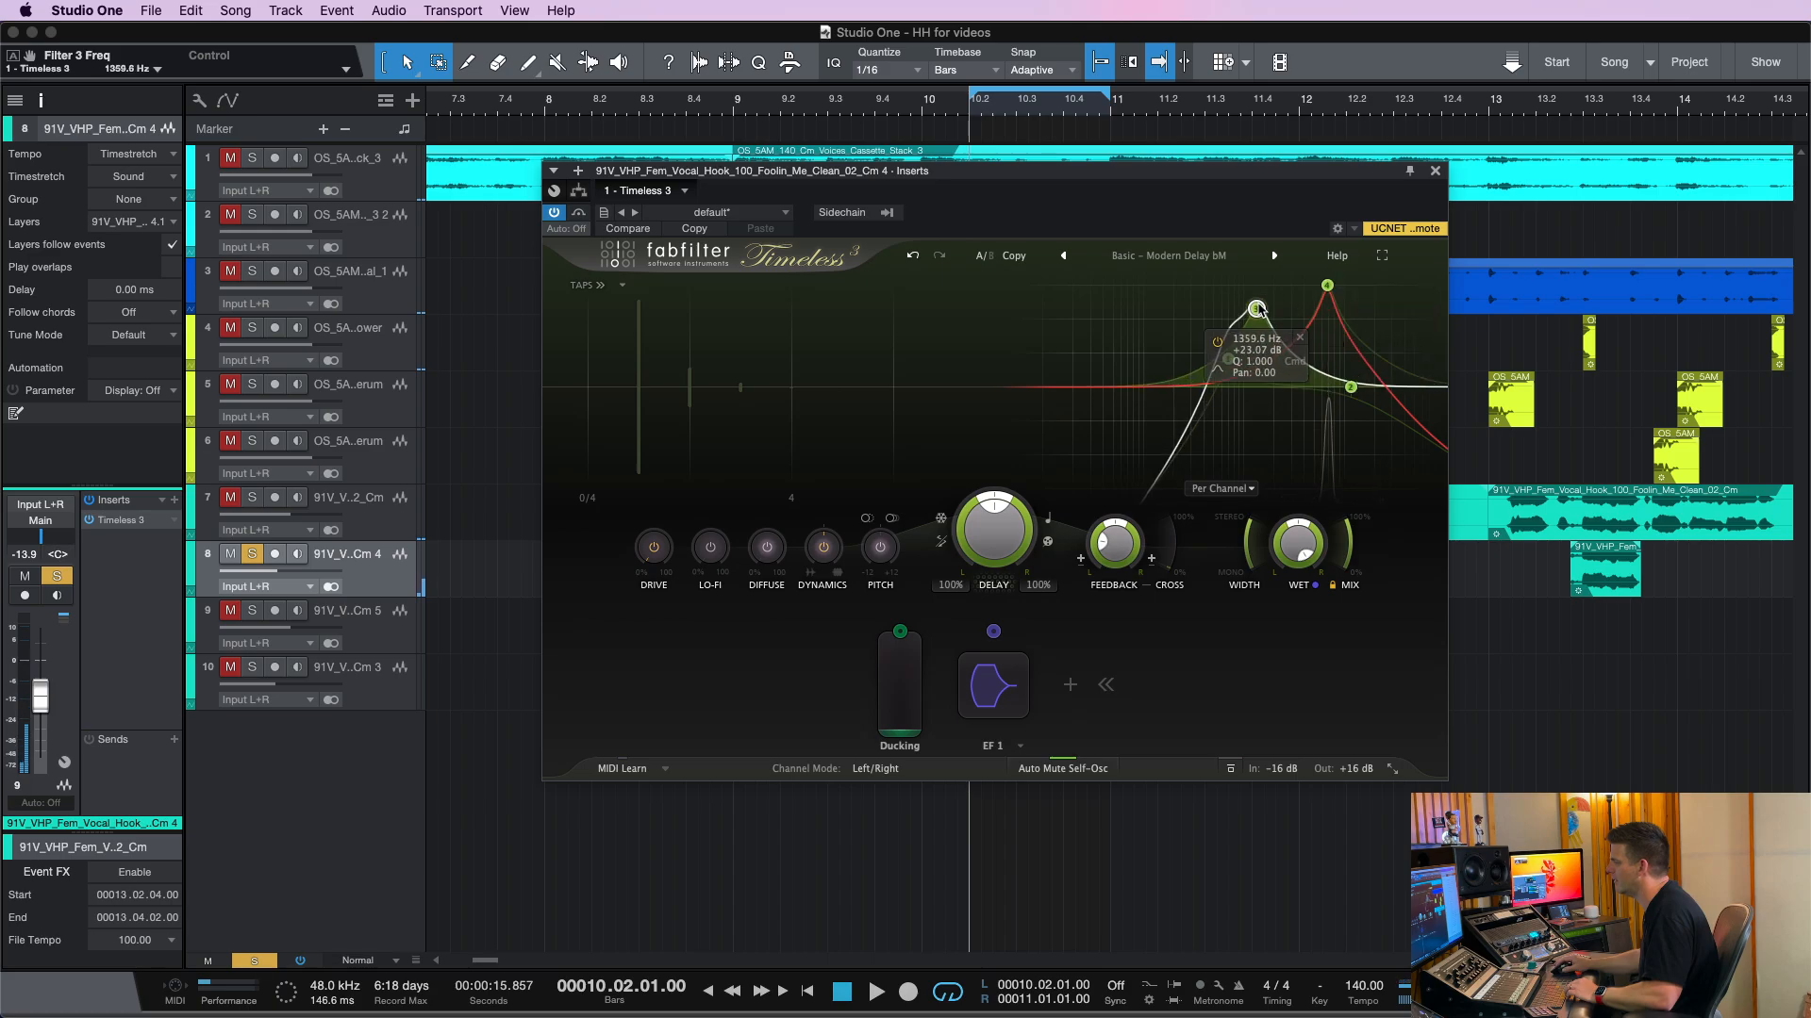
Set filter 3 to about 1350 Hz with a gain of +21.44 dB and audition the vocal
left_click_drag(1259, 309, 1259, 333)
key("space")
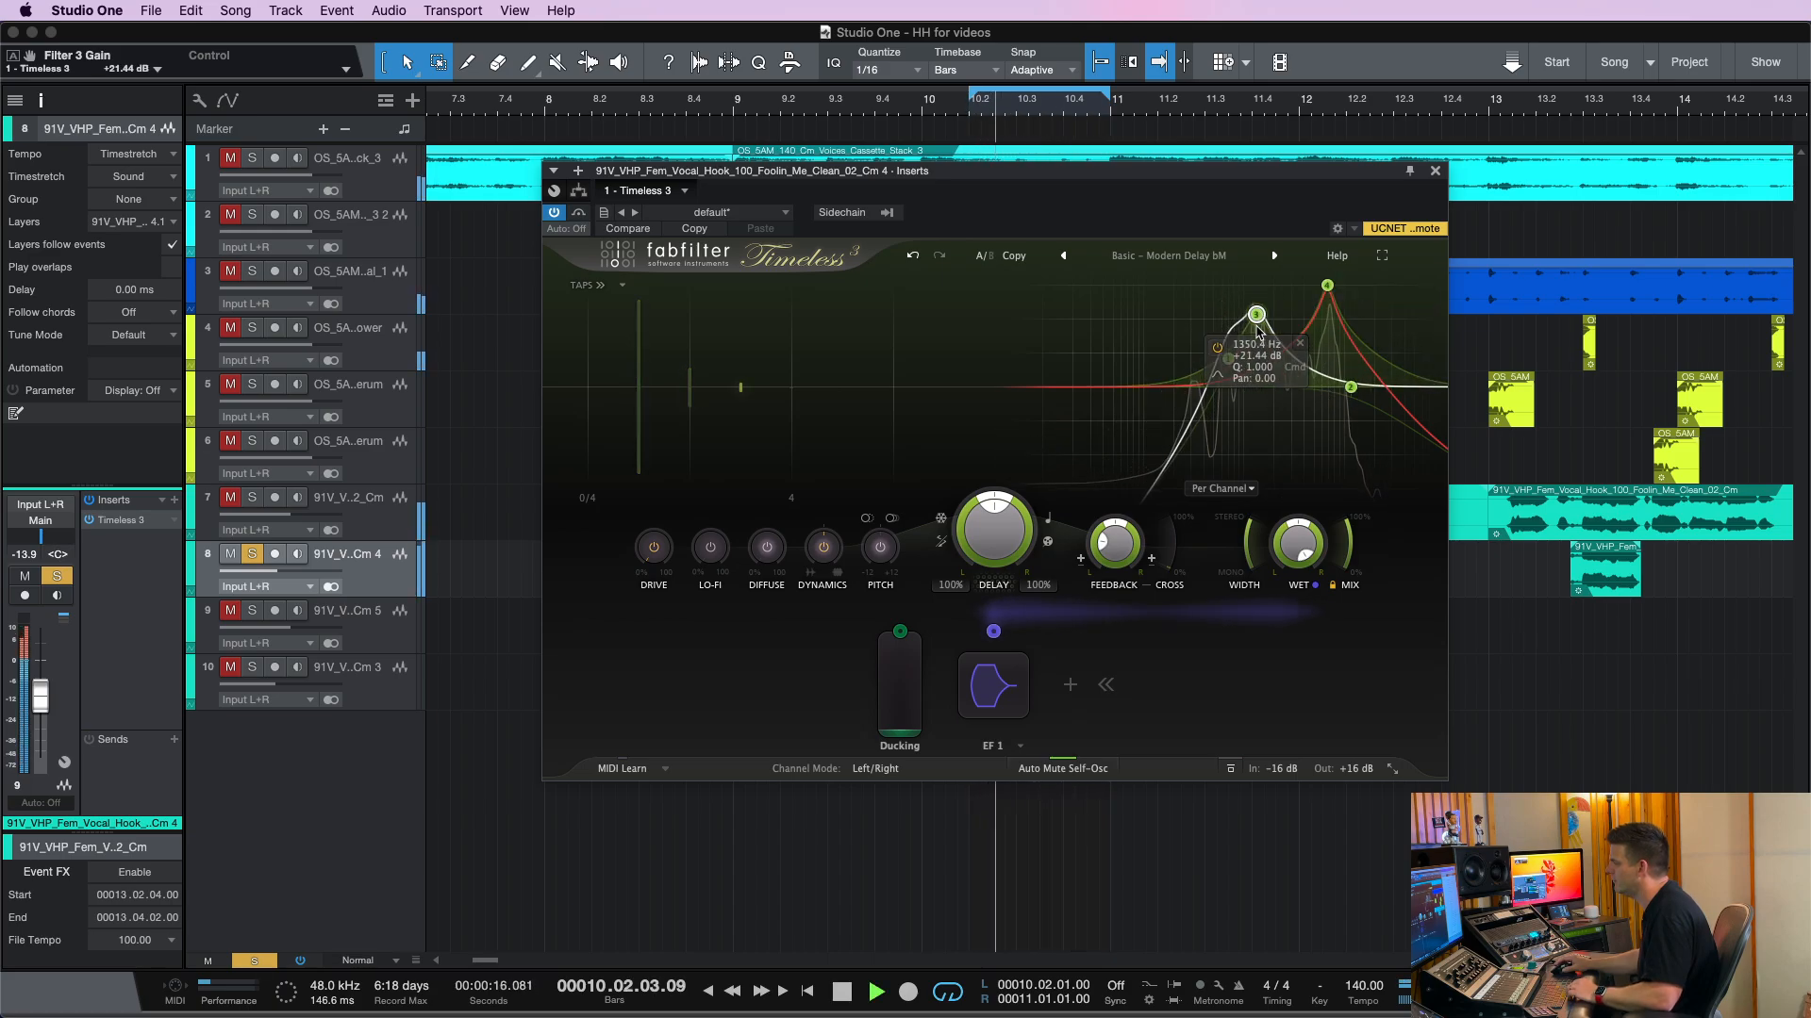
key("space")
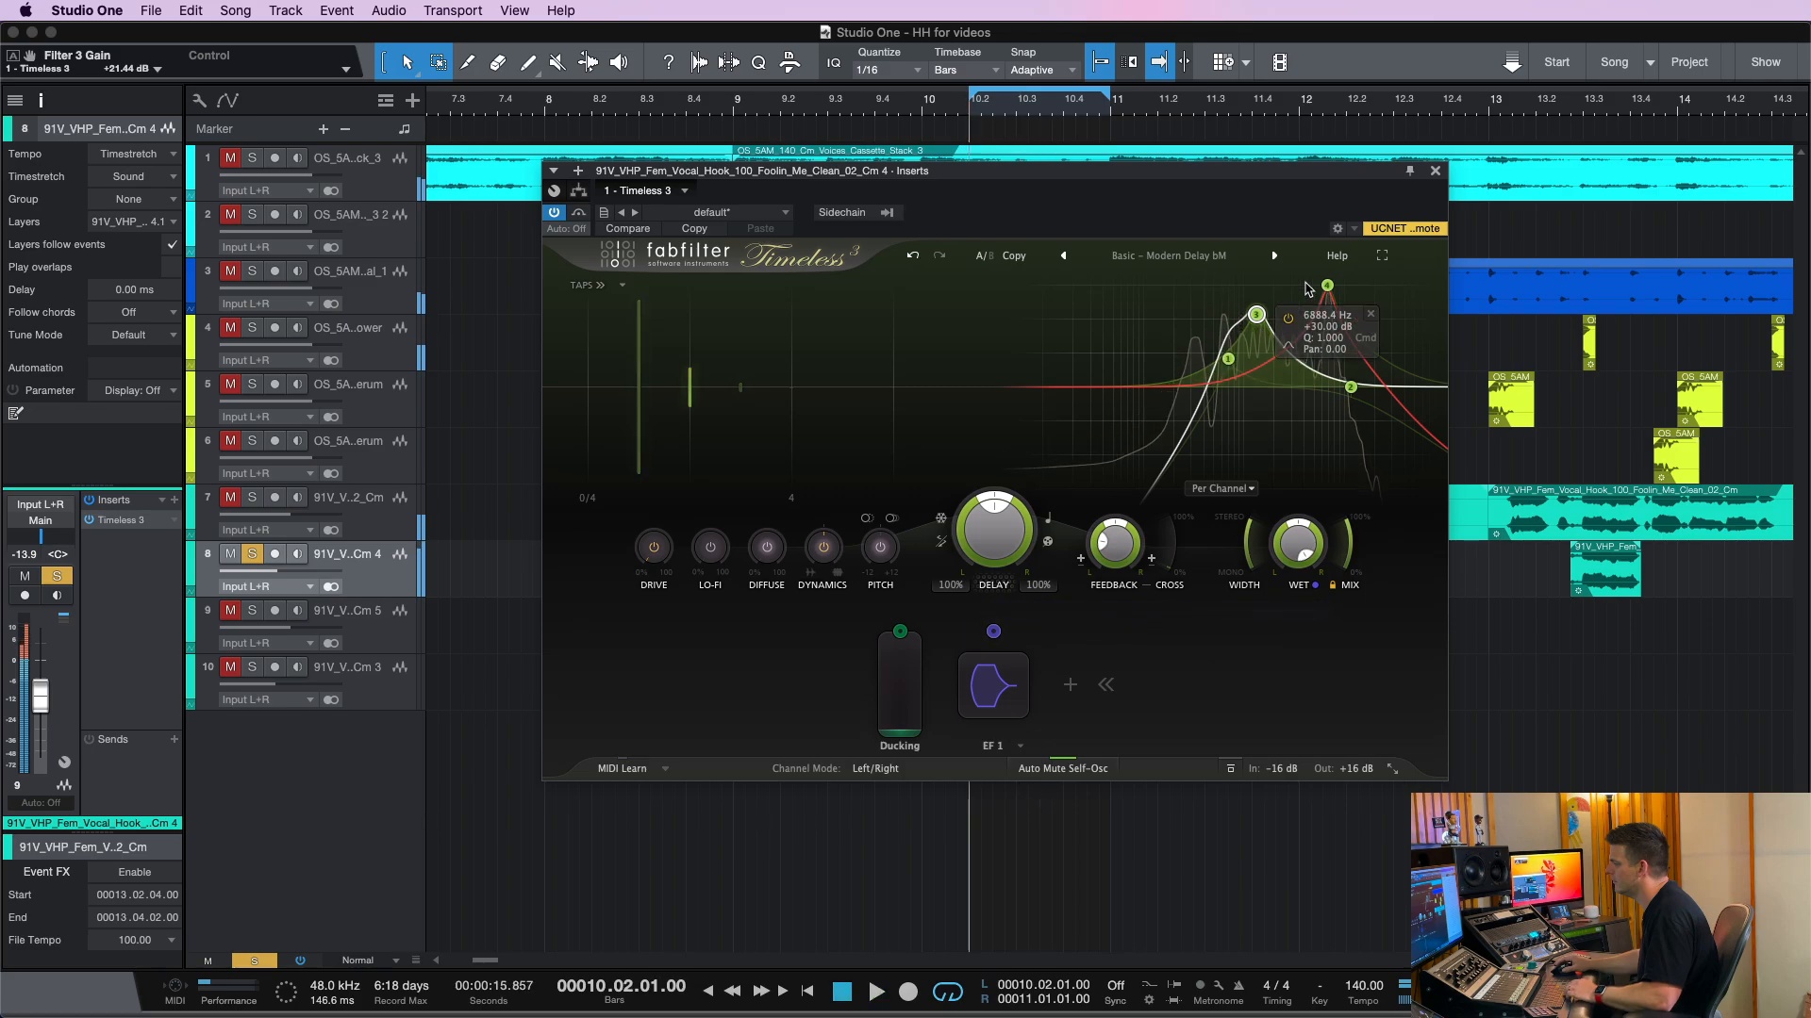
Lower filter 4 and move it closer to filter 3, offset the right delay time to 102%, and audition the vocal
key("space")
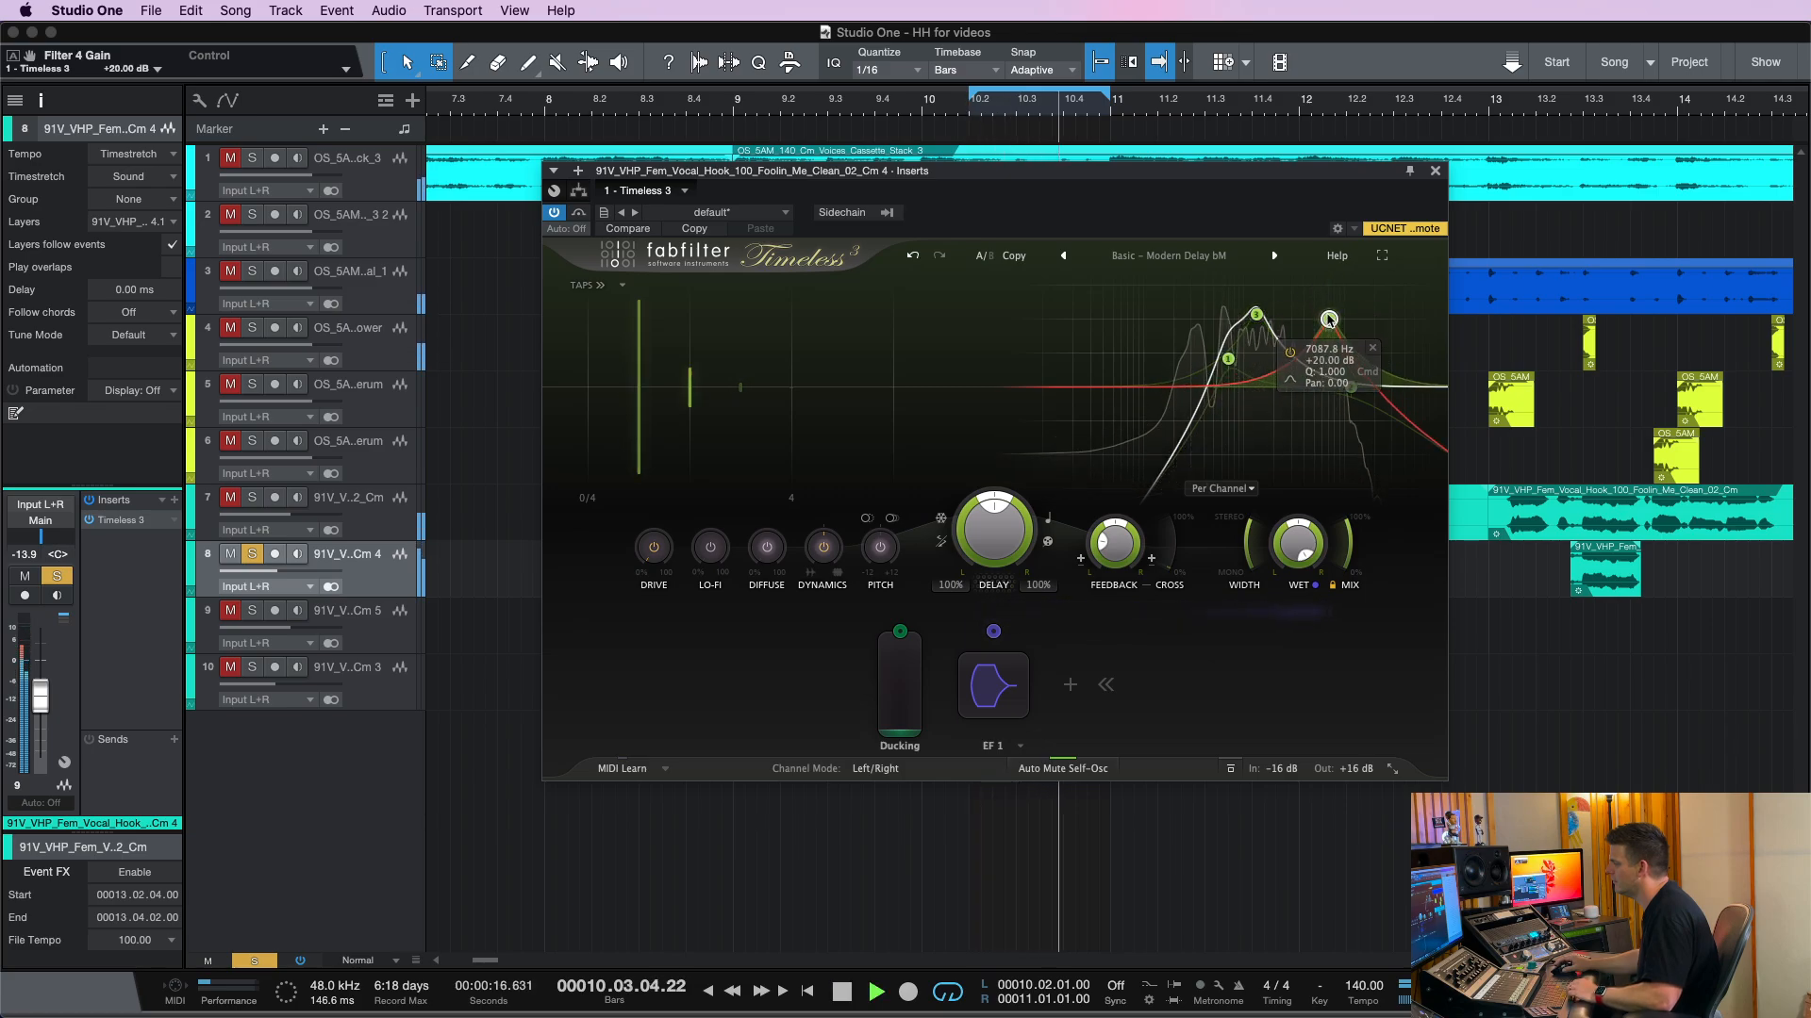
mouse_move(1329, 319)
left_mouse_down()
mouse_move(1372, 293)
mouse_move(1299, 271)
mouse_move(1303, 309)
left_mouse_up()
key("space")
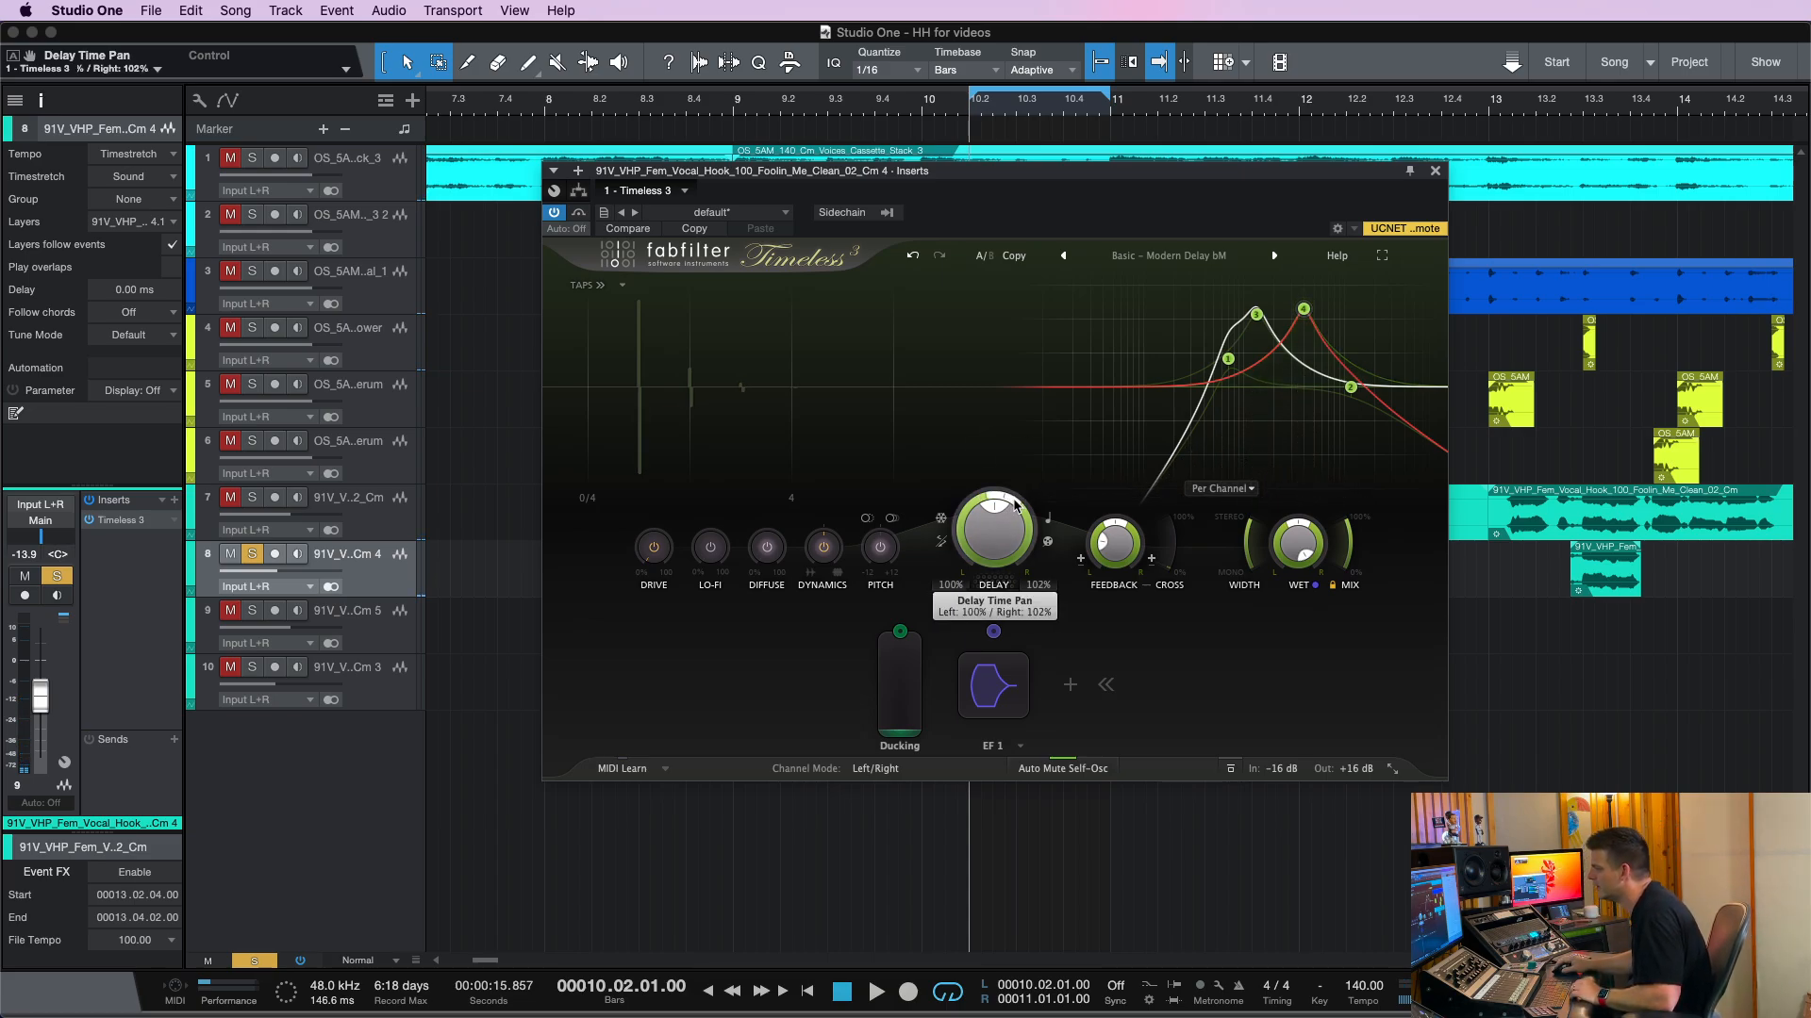
key("space")
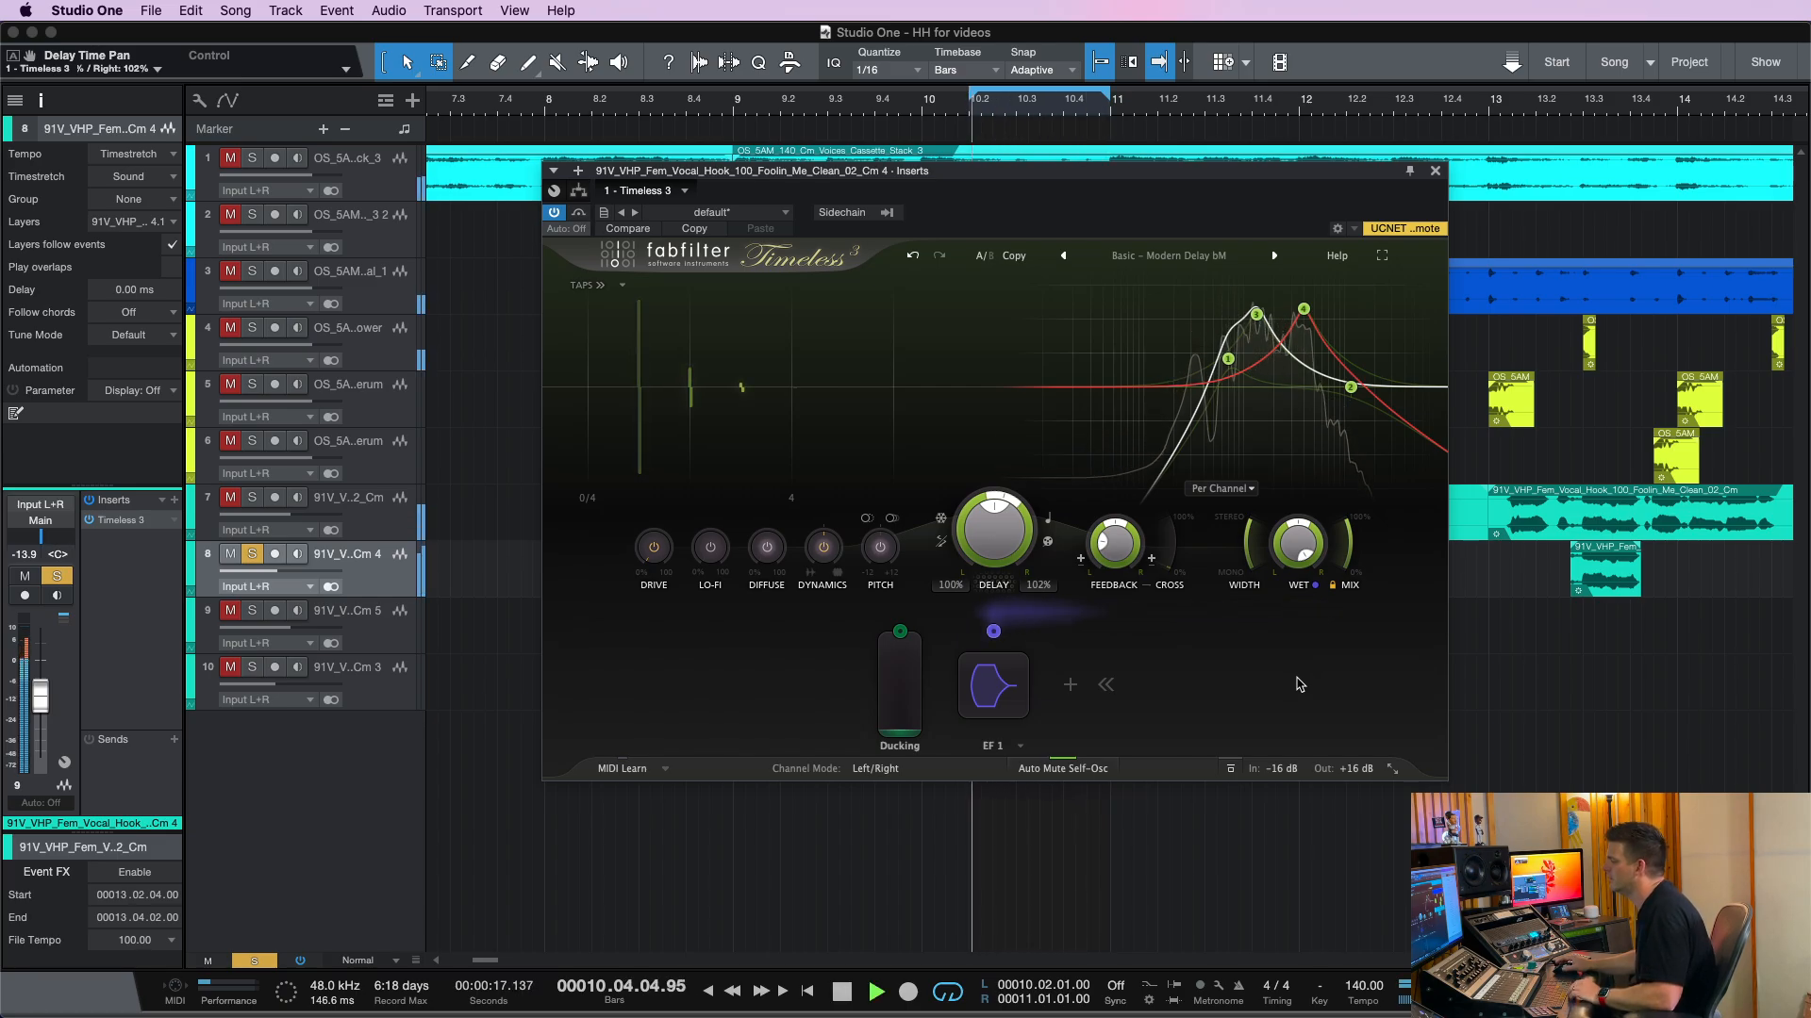
key("space")
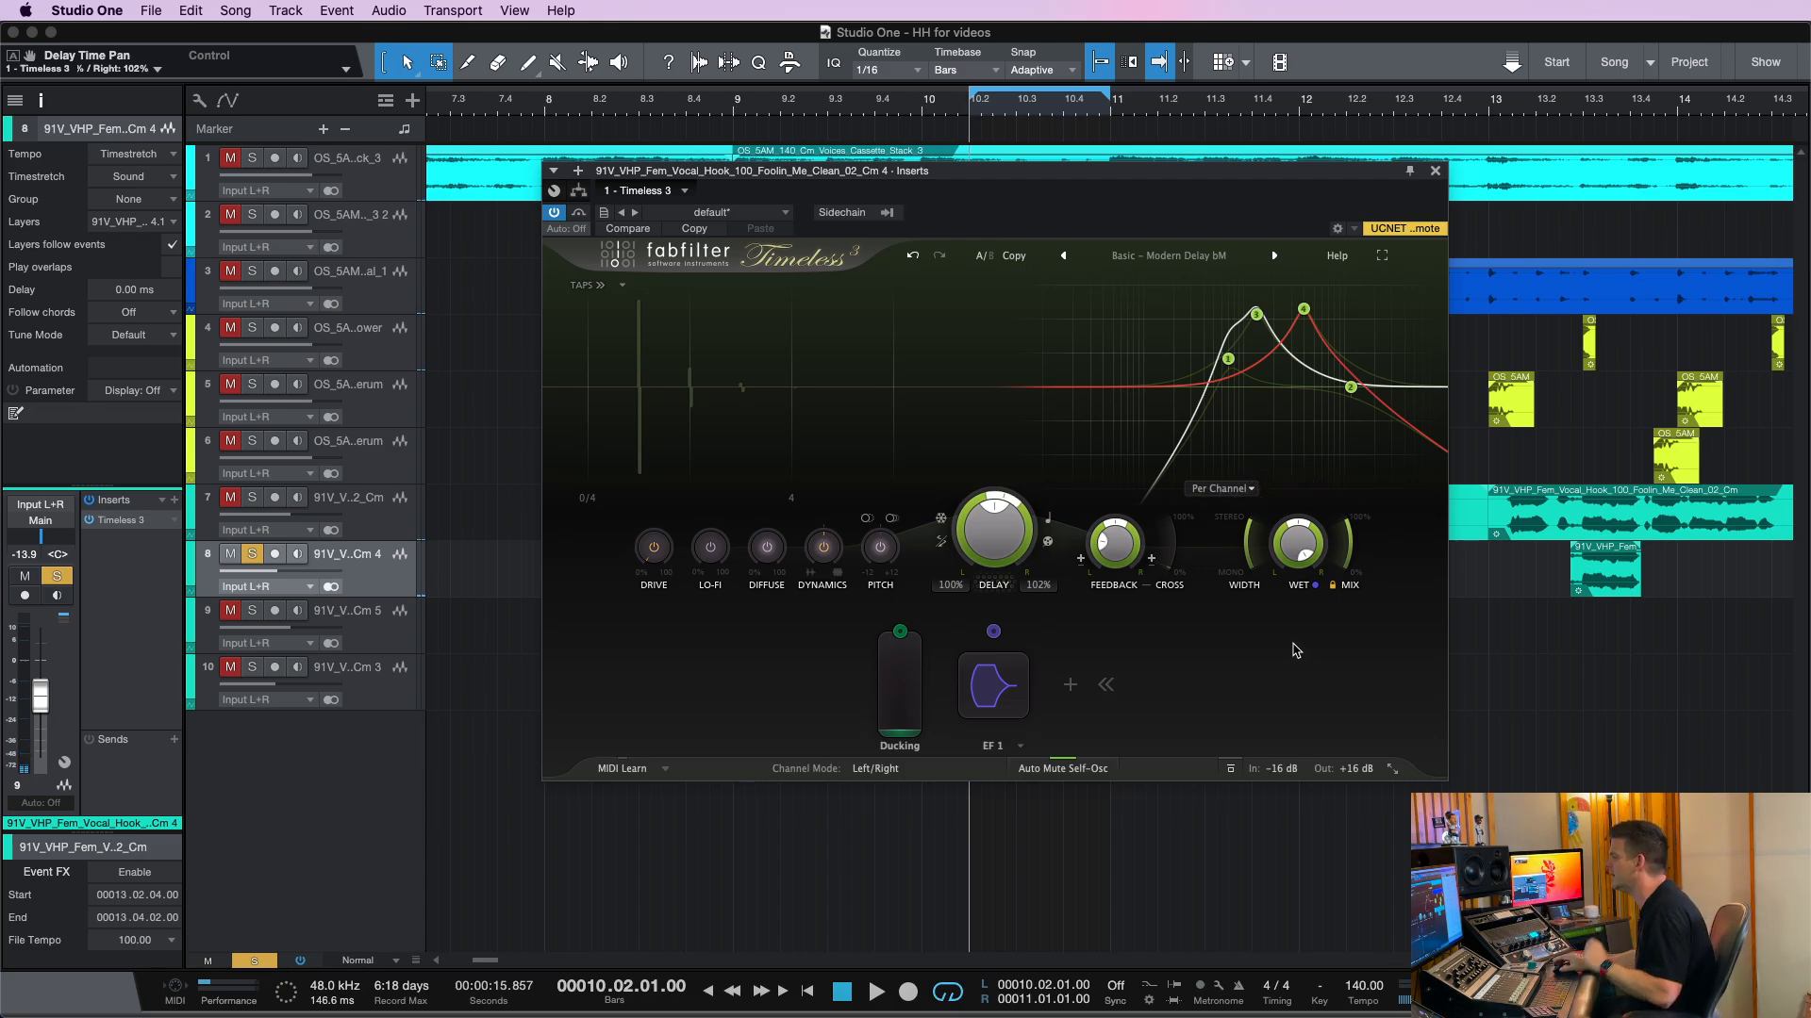
Reload the "Basic - Modern Delay bM" preset from the Medium category to discard the filter changes
left_click(1174, 256)
mouse_move(1179, 278)
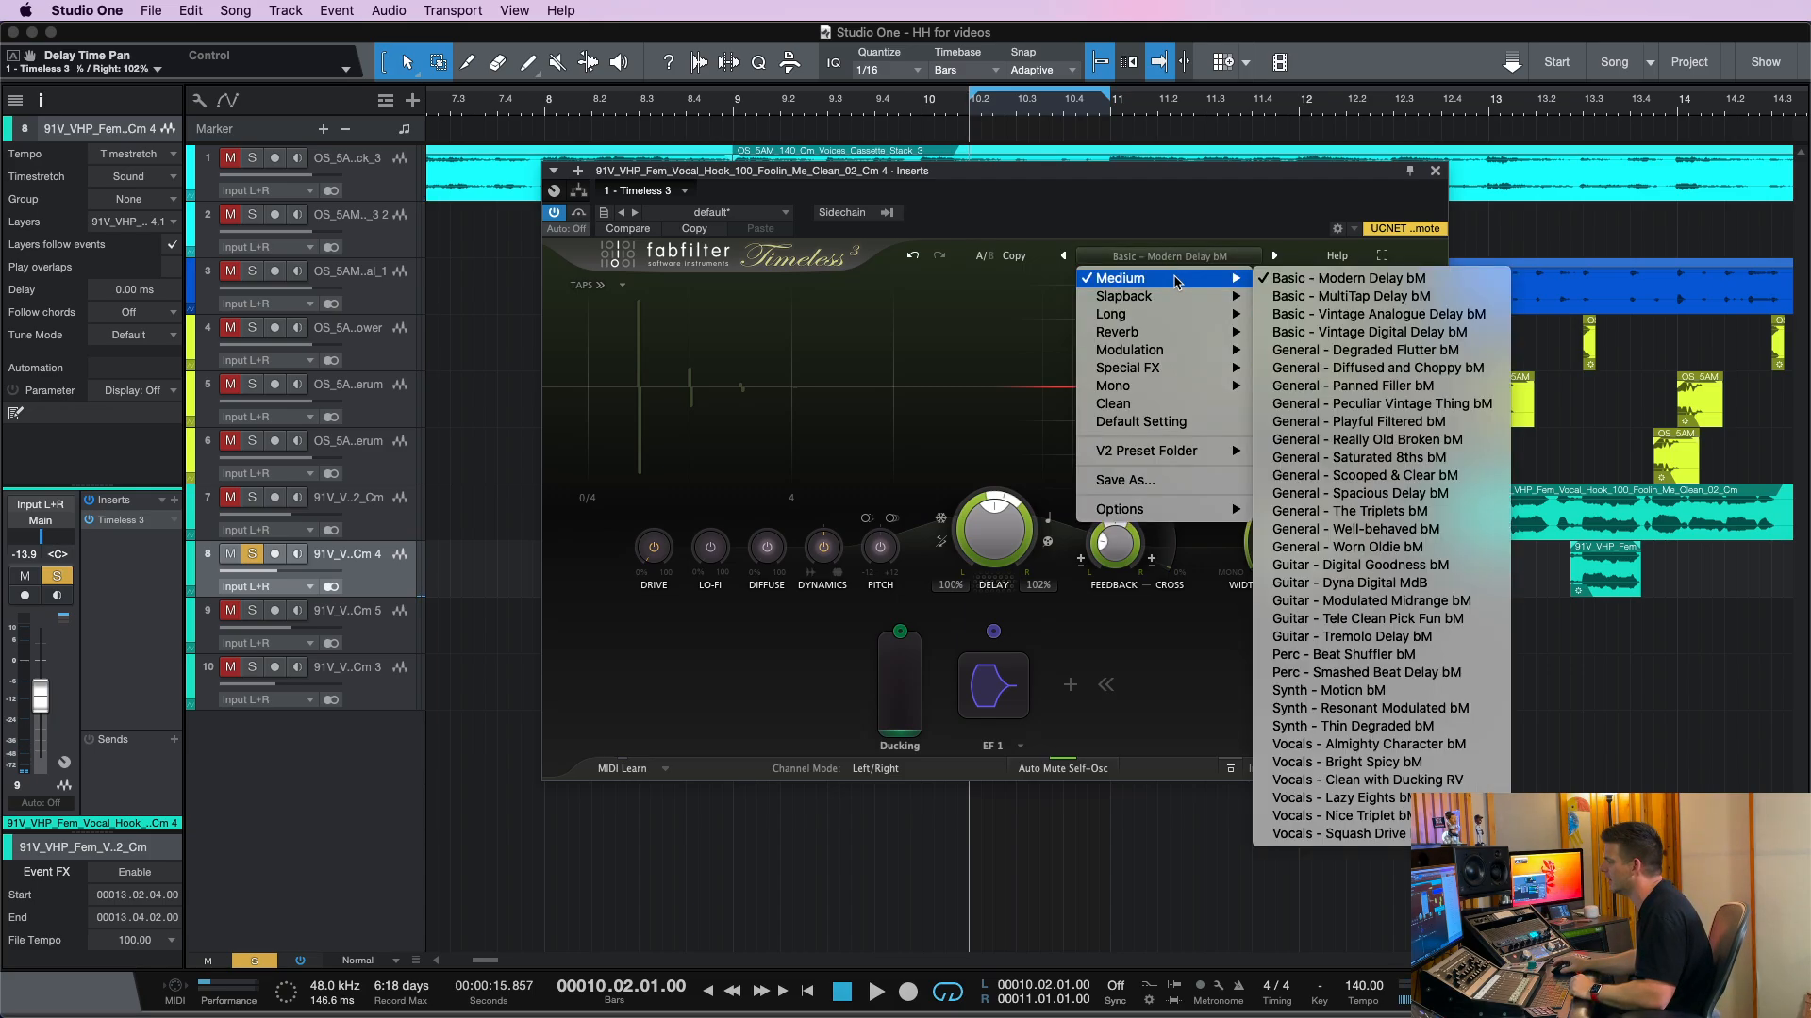
left_click(1371, 281)
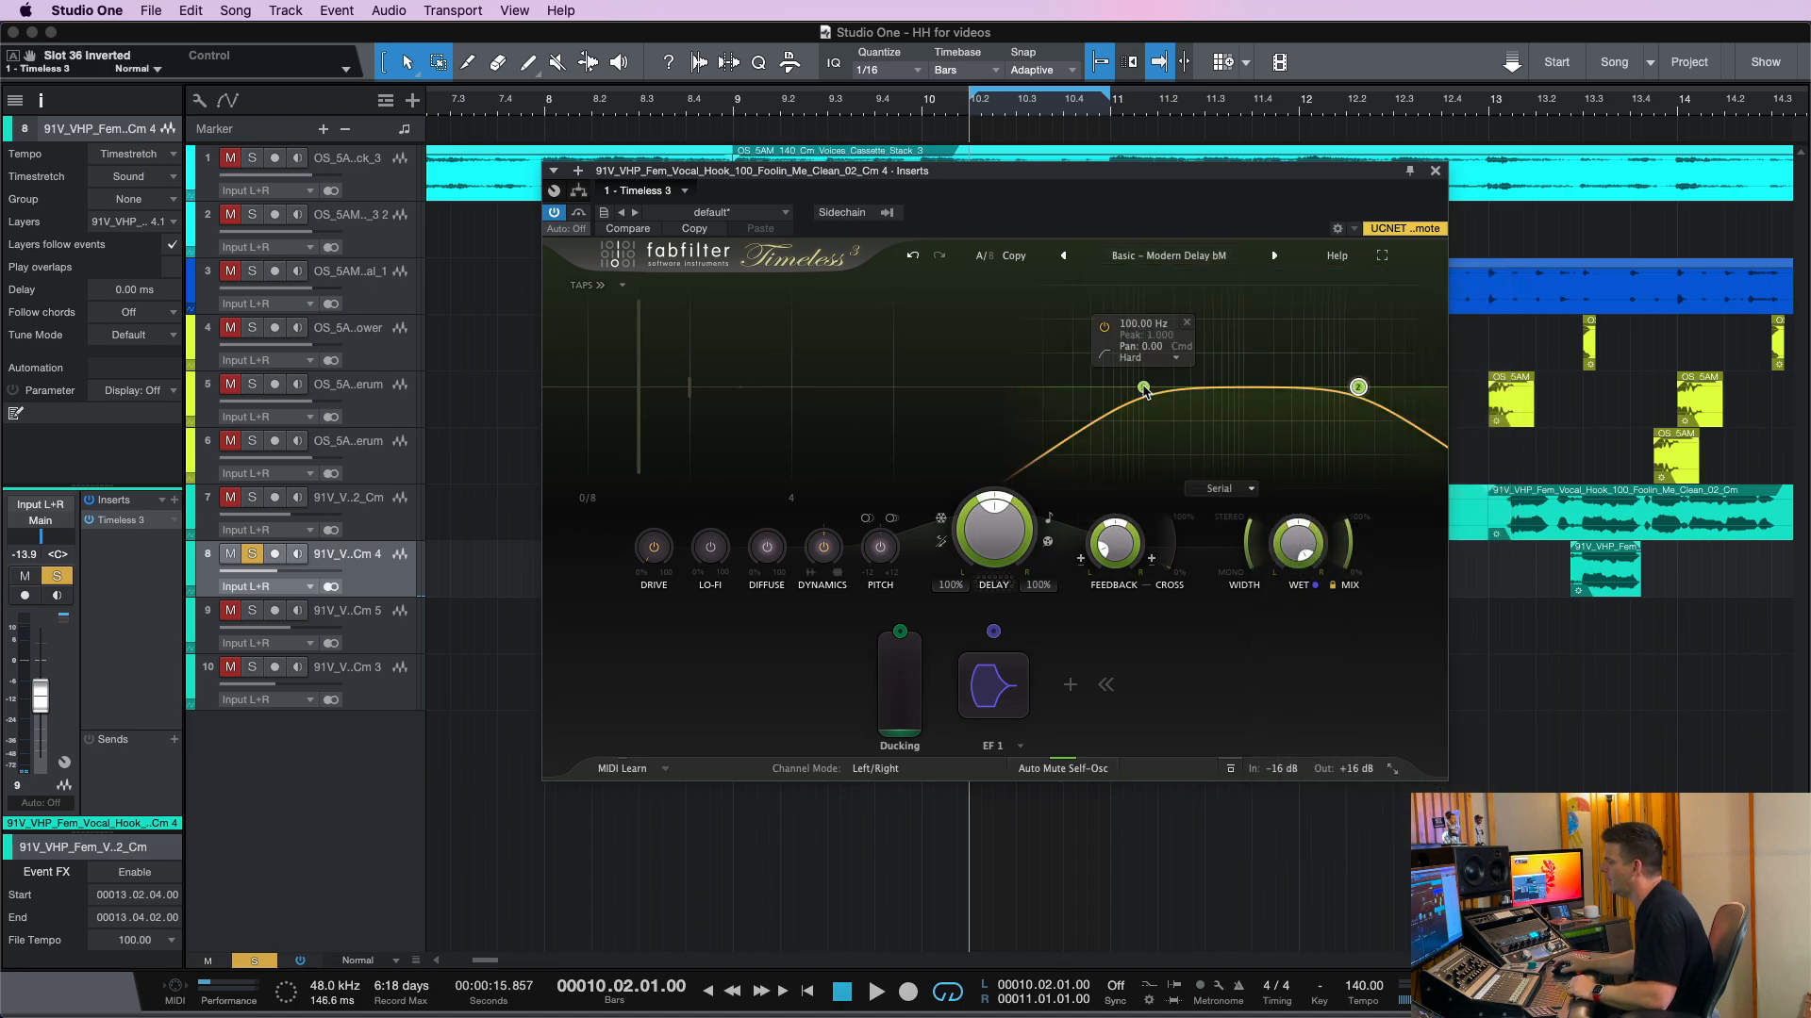
Raise filter 1 to 497.57 Hz, steepen its slope and look through its filter styles, keeping Hard
mouse_move(1214, 387)
scroll(1214, 387, "up", 3)
left_click(1204, 361)
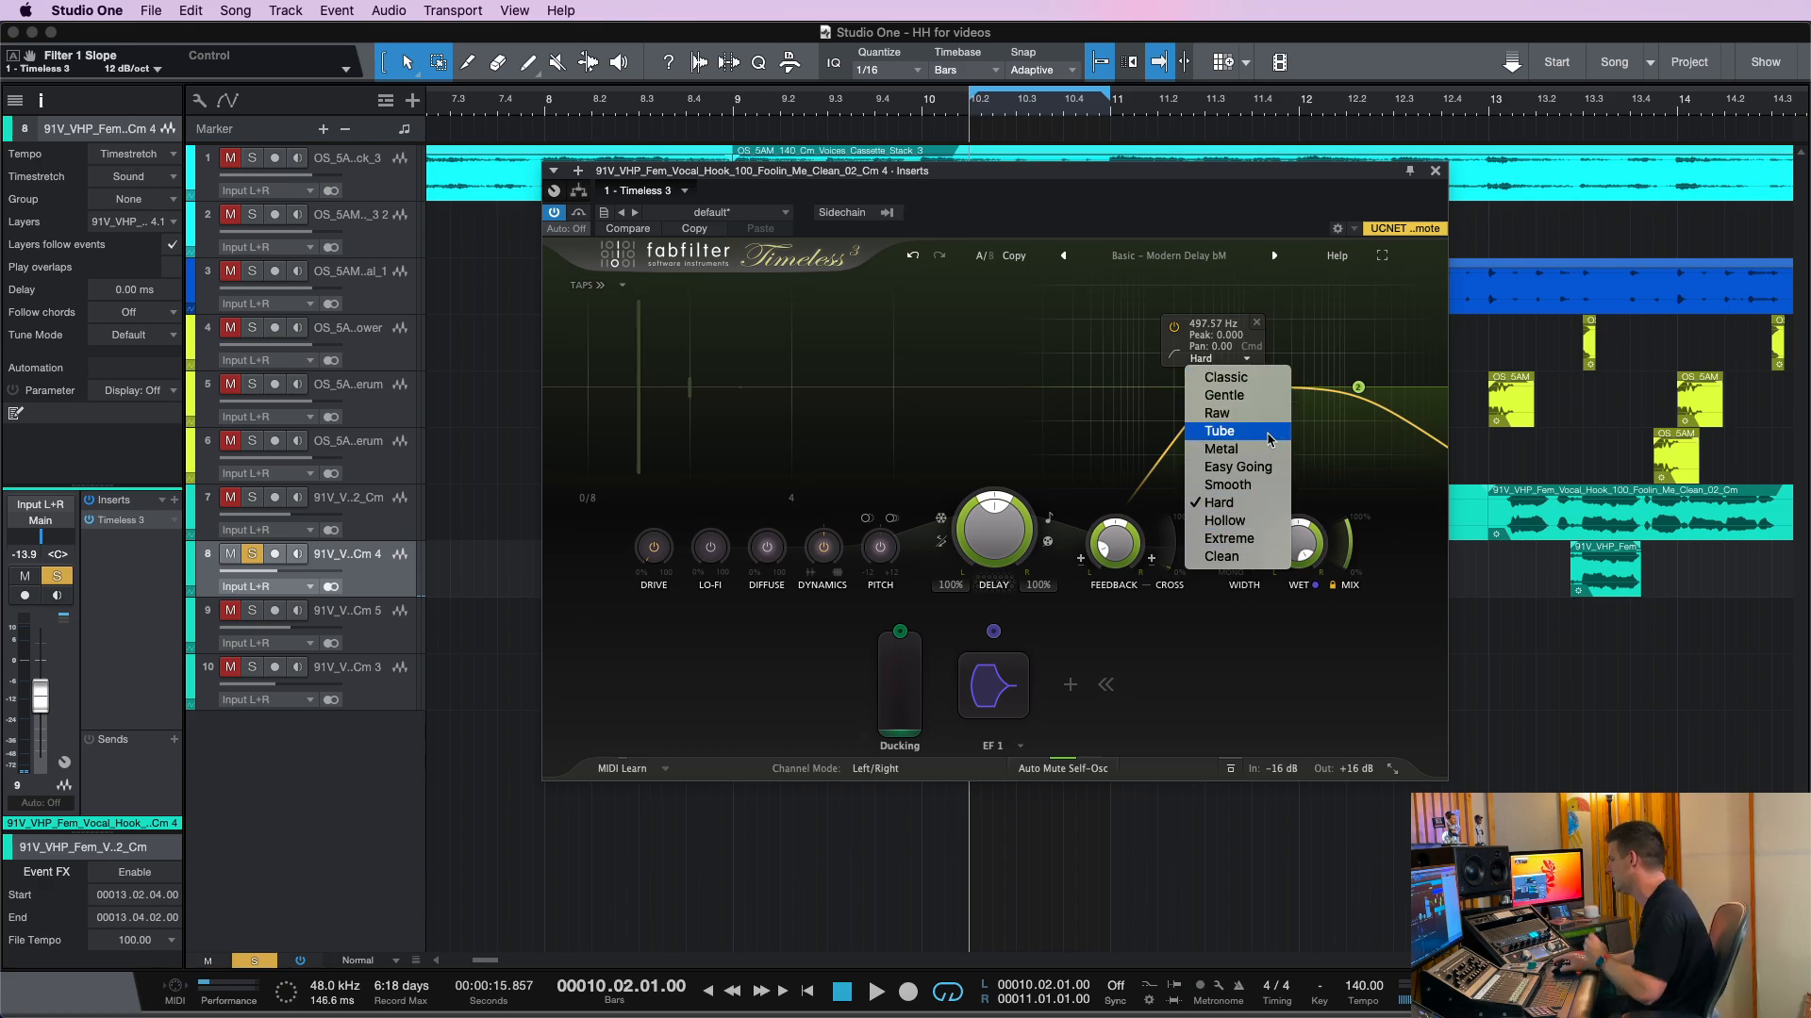
left_click(1335, 416)
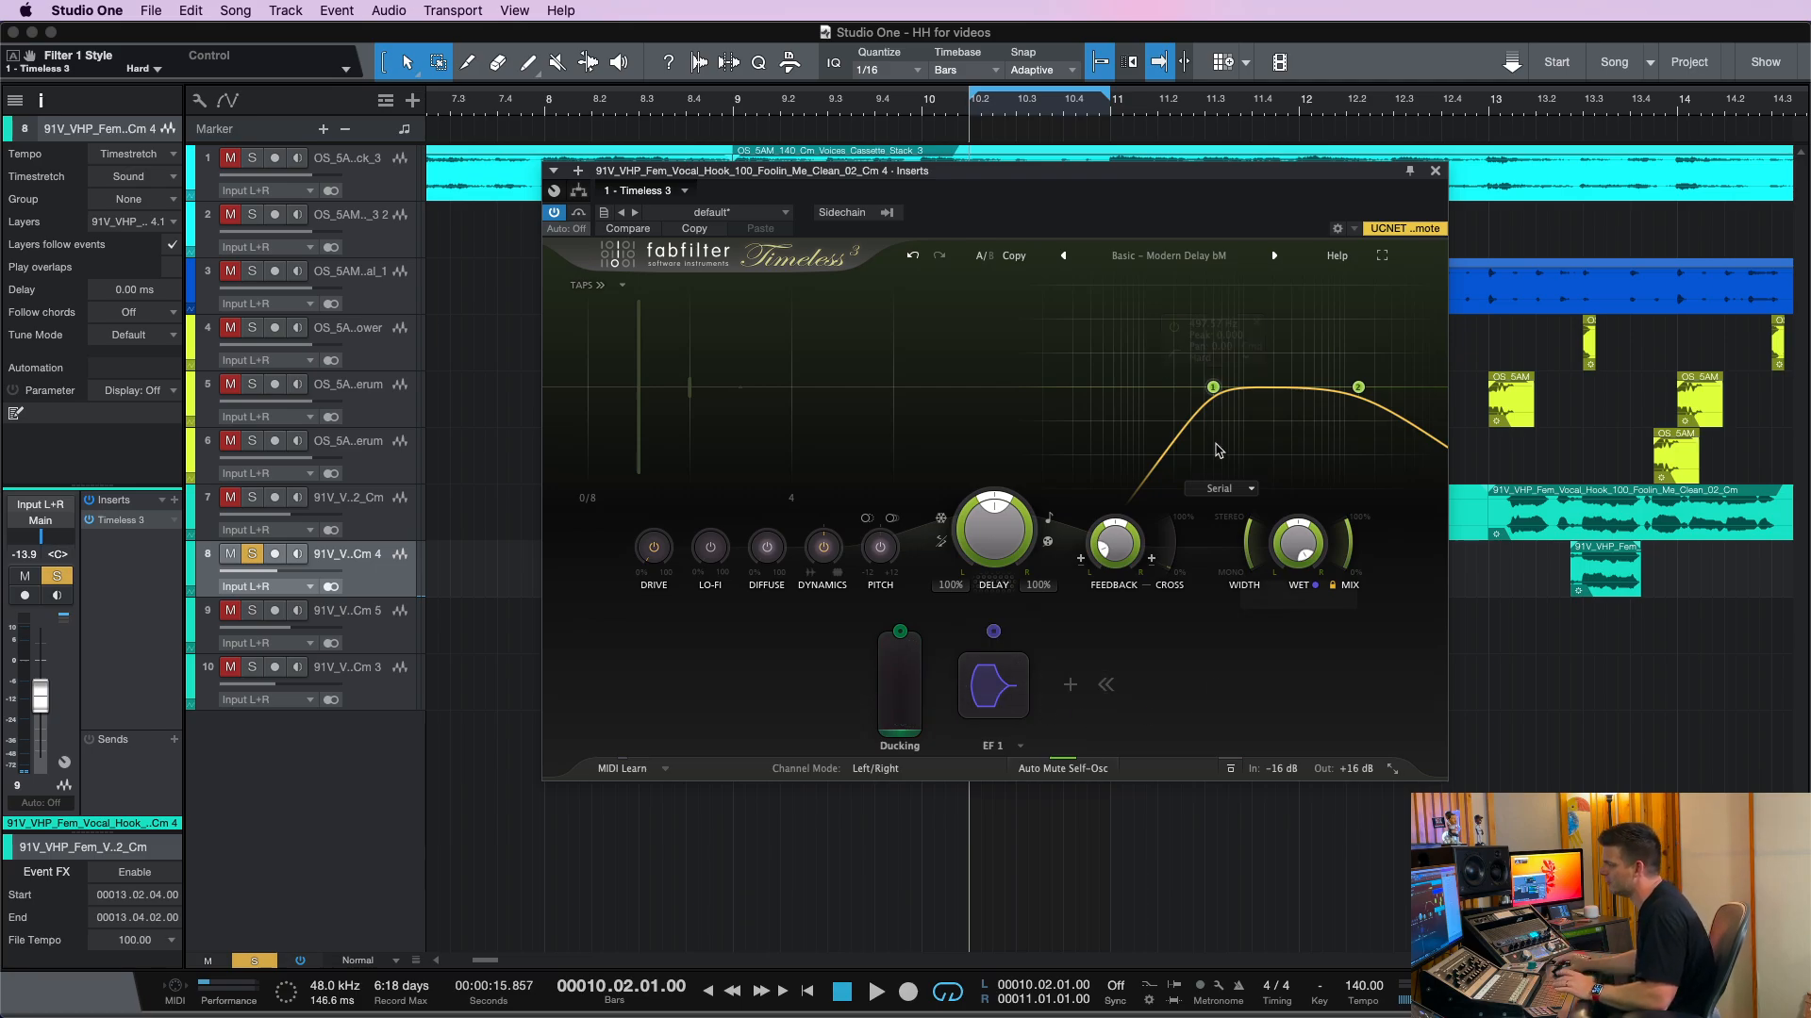
Load the "General - Dark Endless Evolved bM" preset from the Long category and play the vocal through it
left_click(1168, 262)
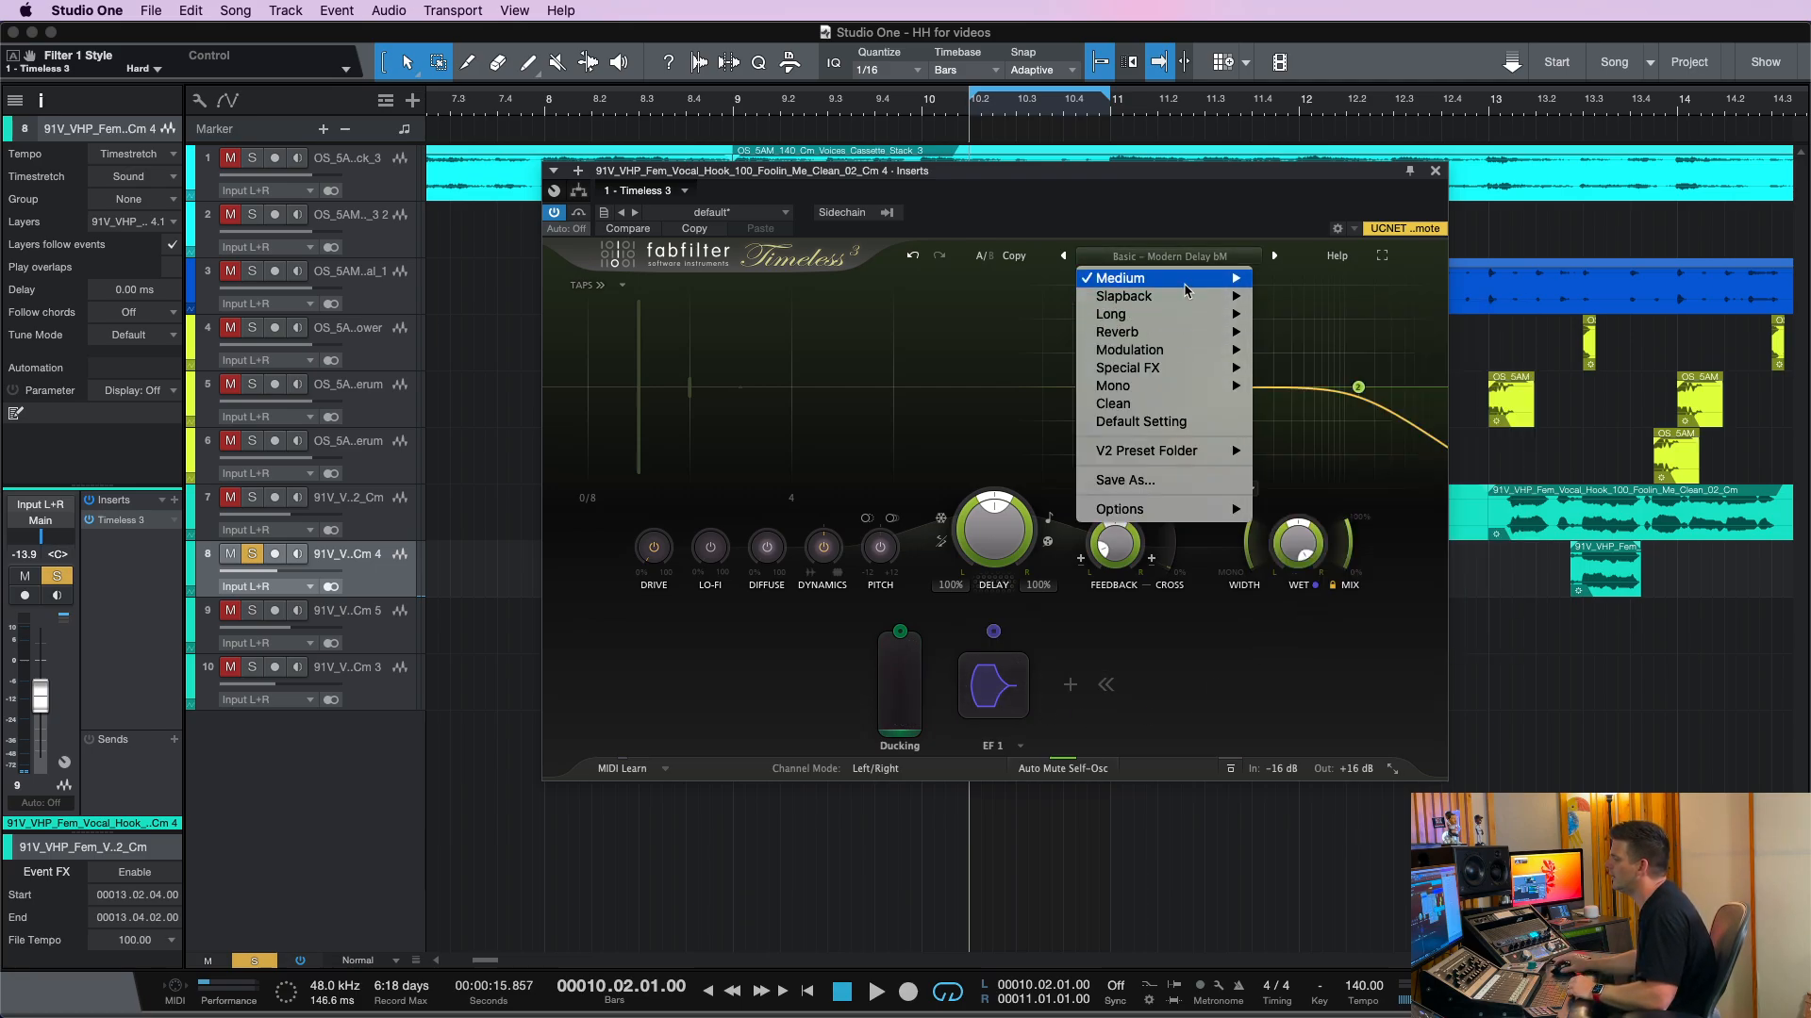
mouse_move(1182, 321)
left_click(1316, 349)
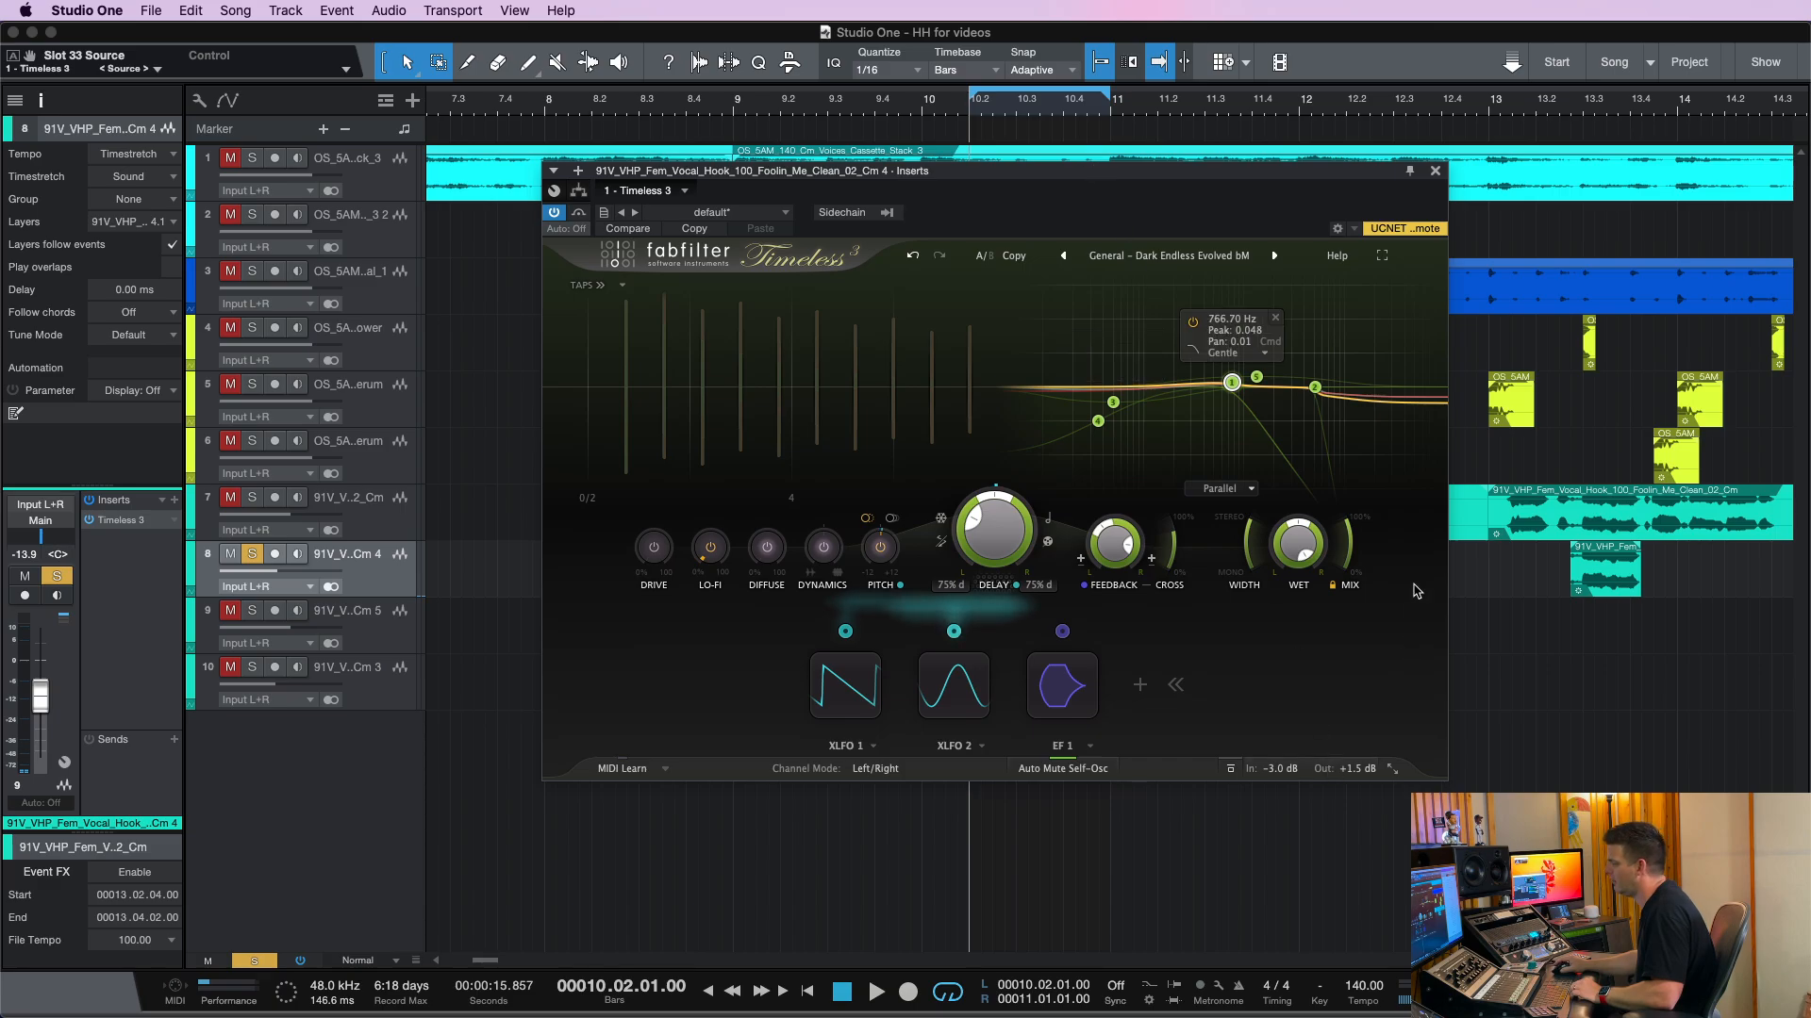
key("space")
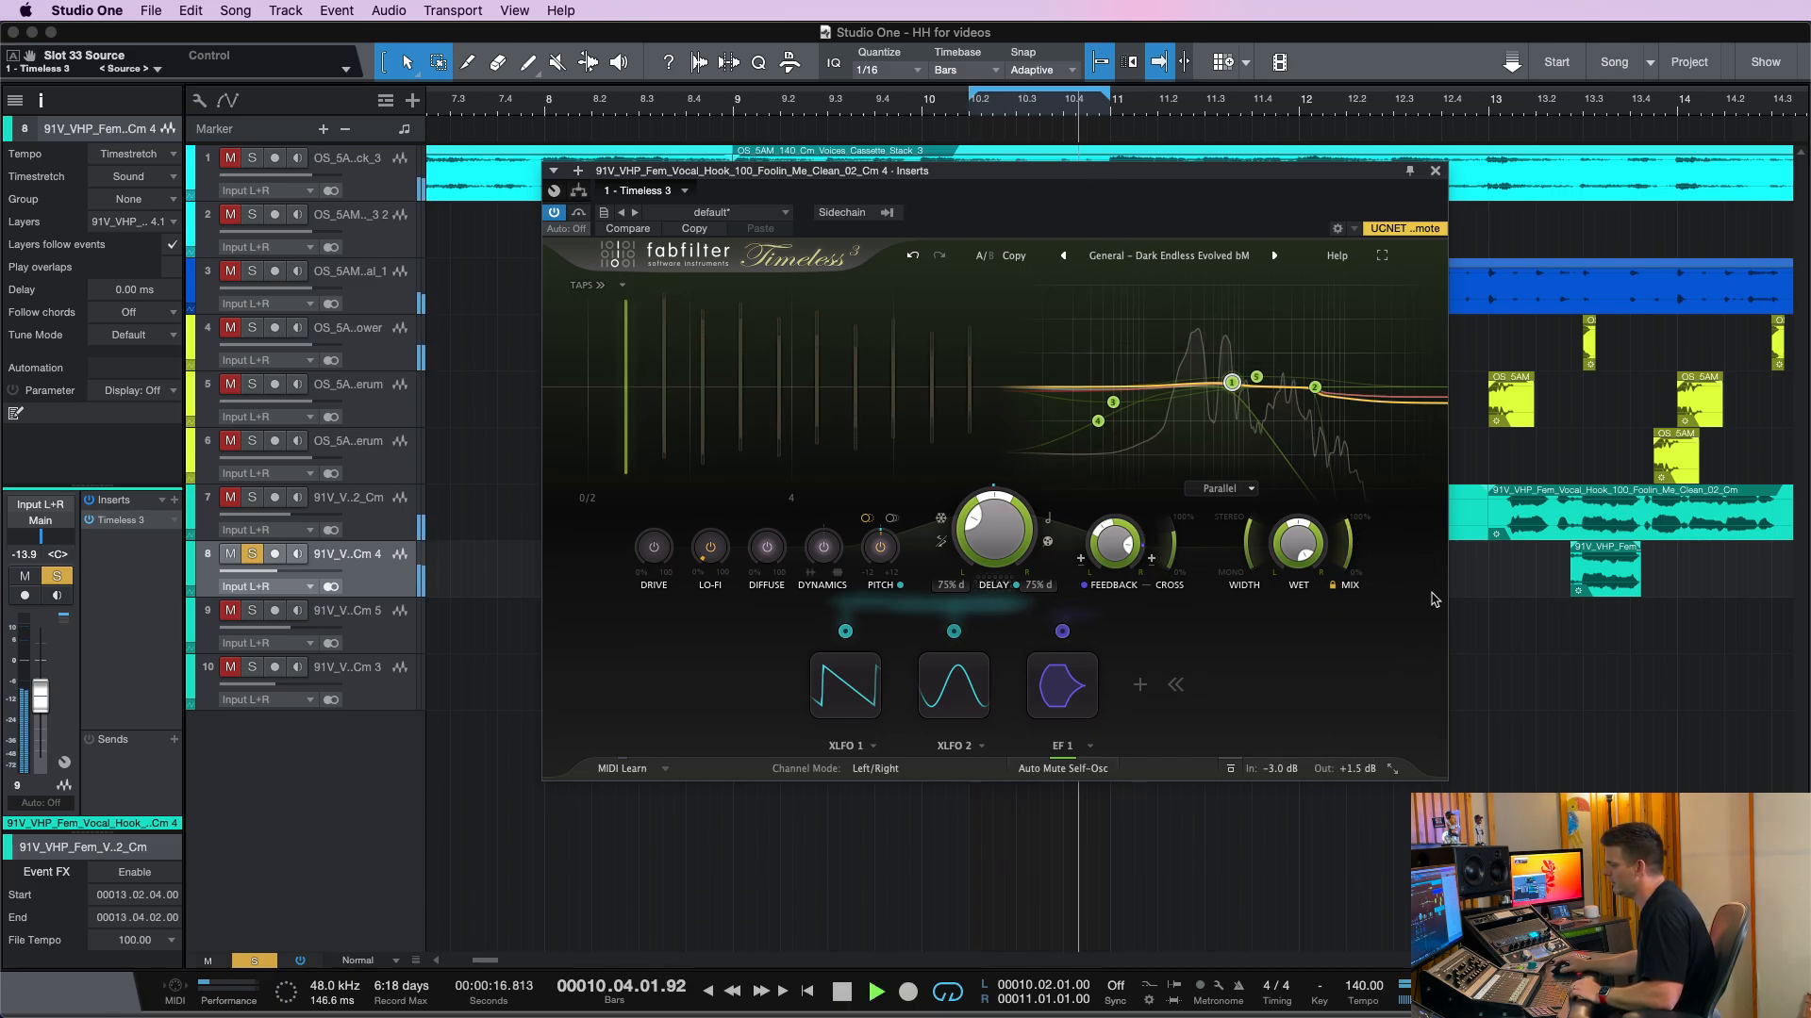
Advance to the "General - Fun for Live bM" preset during playback, audition it and stop
left_click(1274, 255)
left_click(1274, 256)
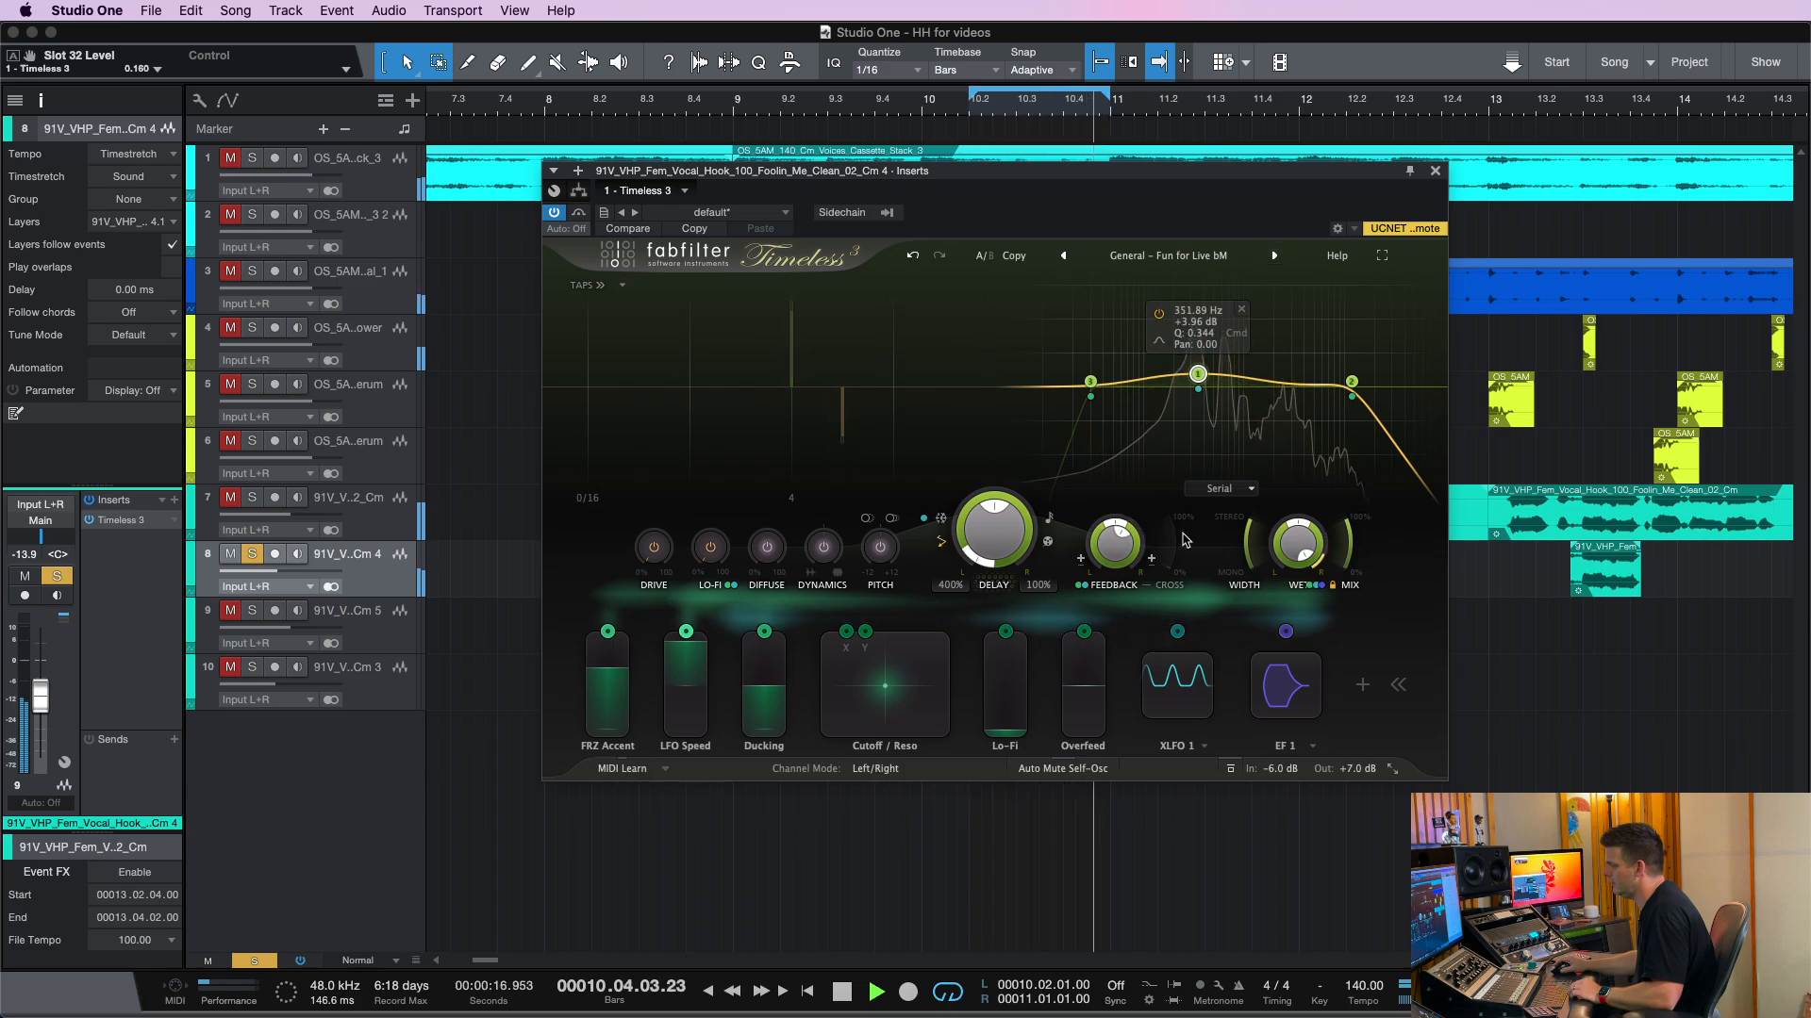
key("space")
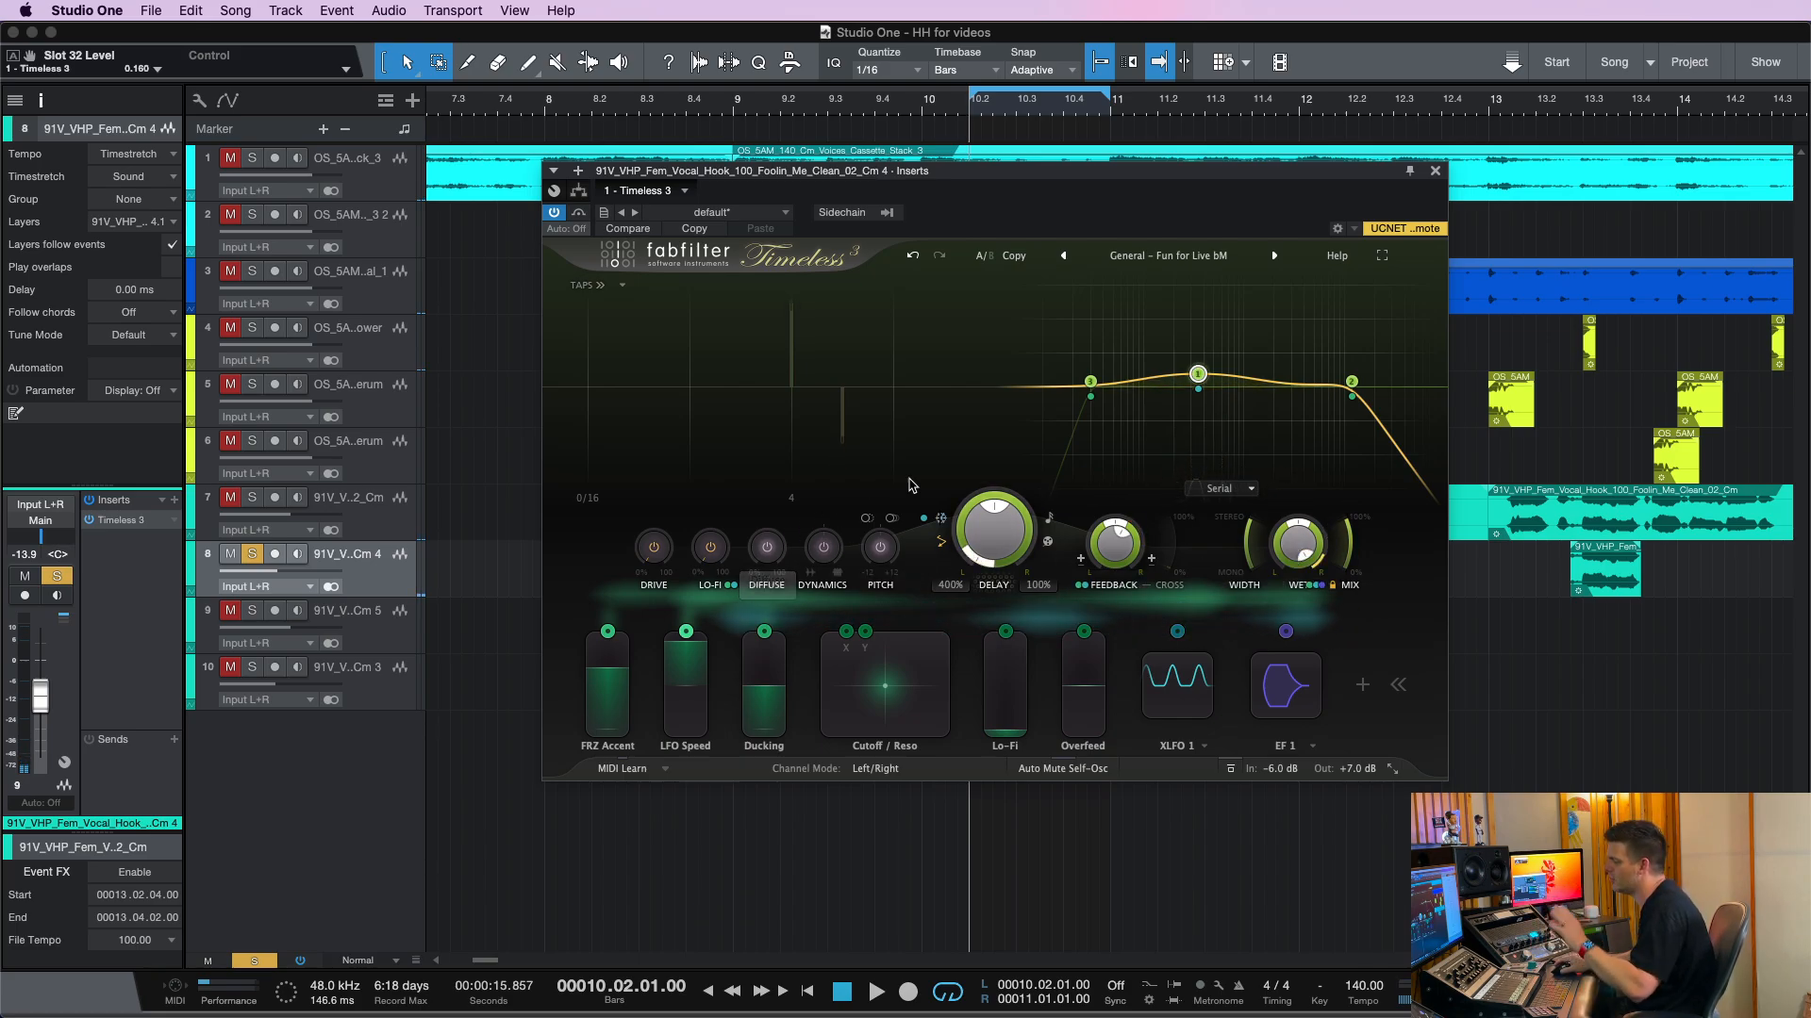
Load the "Basic - Modern Delay bM" preset from the Medium category in place of the Fun for Live preset
mouse_move(1197, 368)
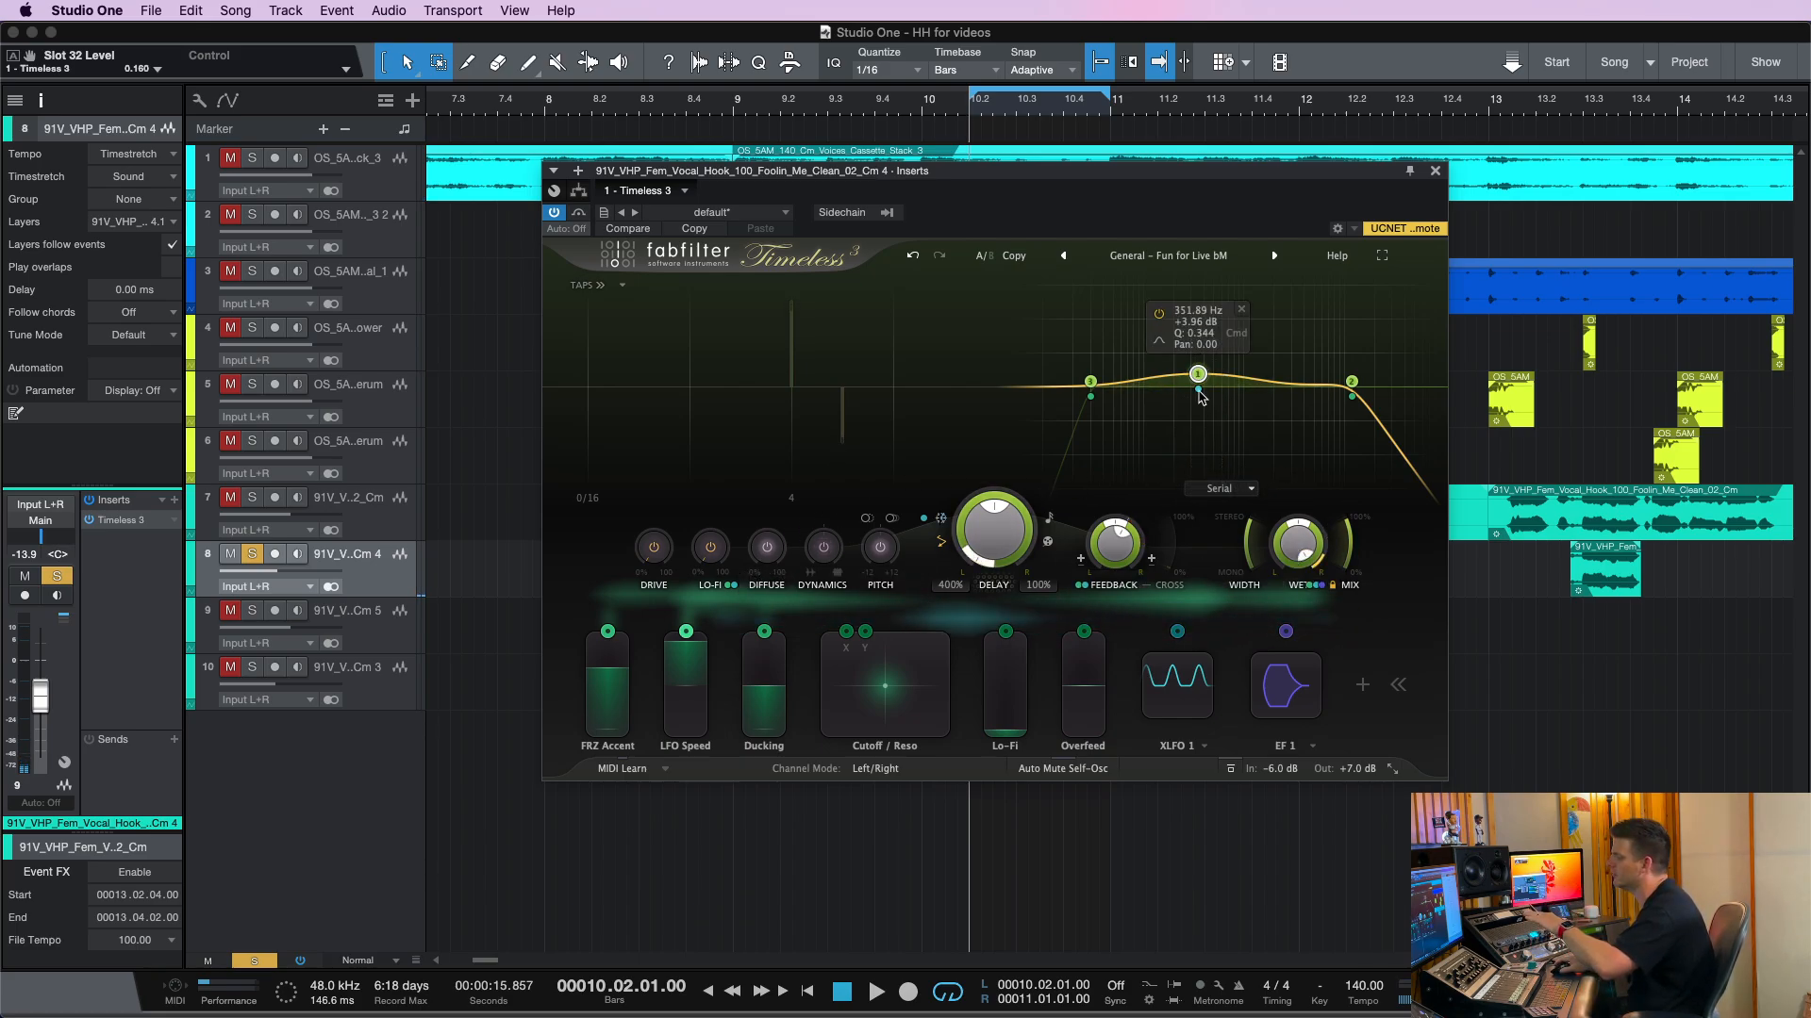
left_click(1168, 256)
left_click(1474, 285)
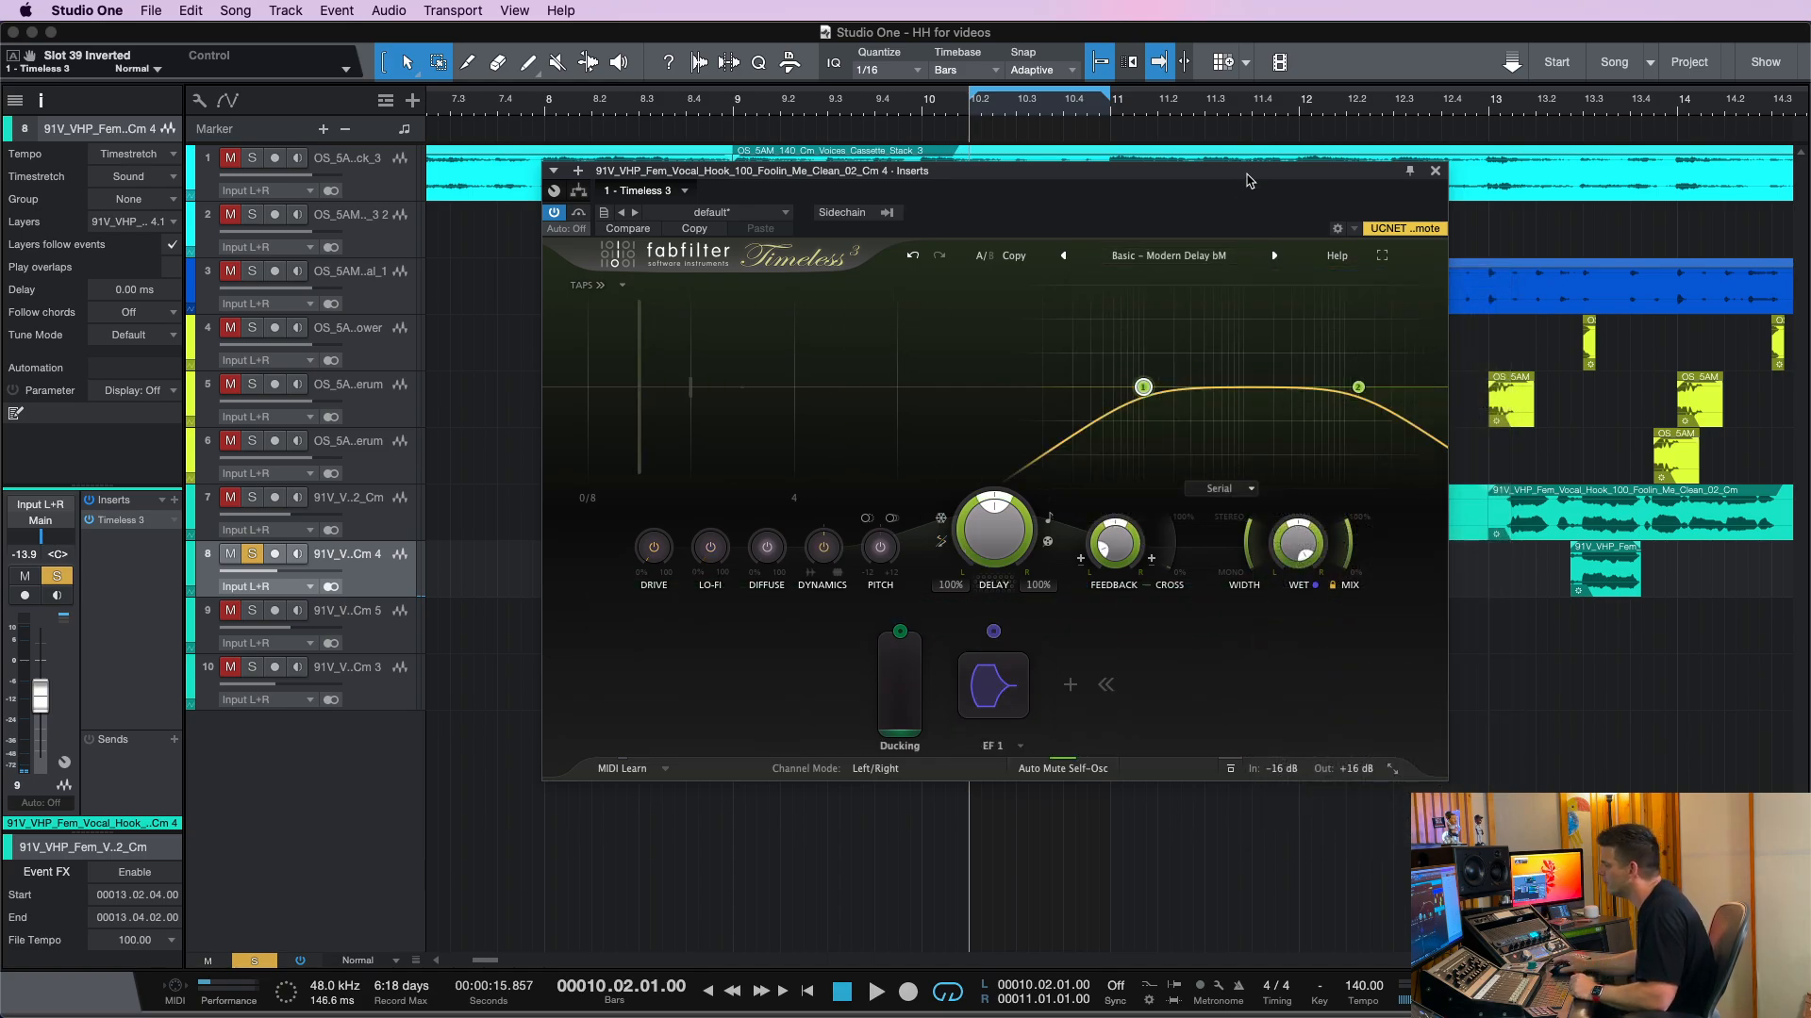
Move the plug-in window clear of the timeline ruler and extend the loop's start back to bar 10
left_click_drag(1246, 170, 1292, 154)
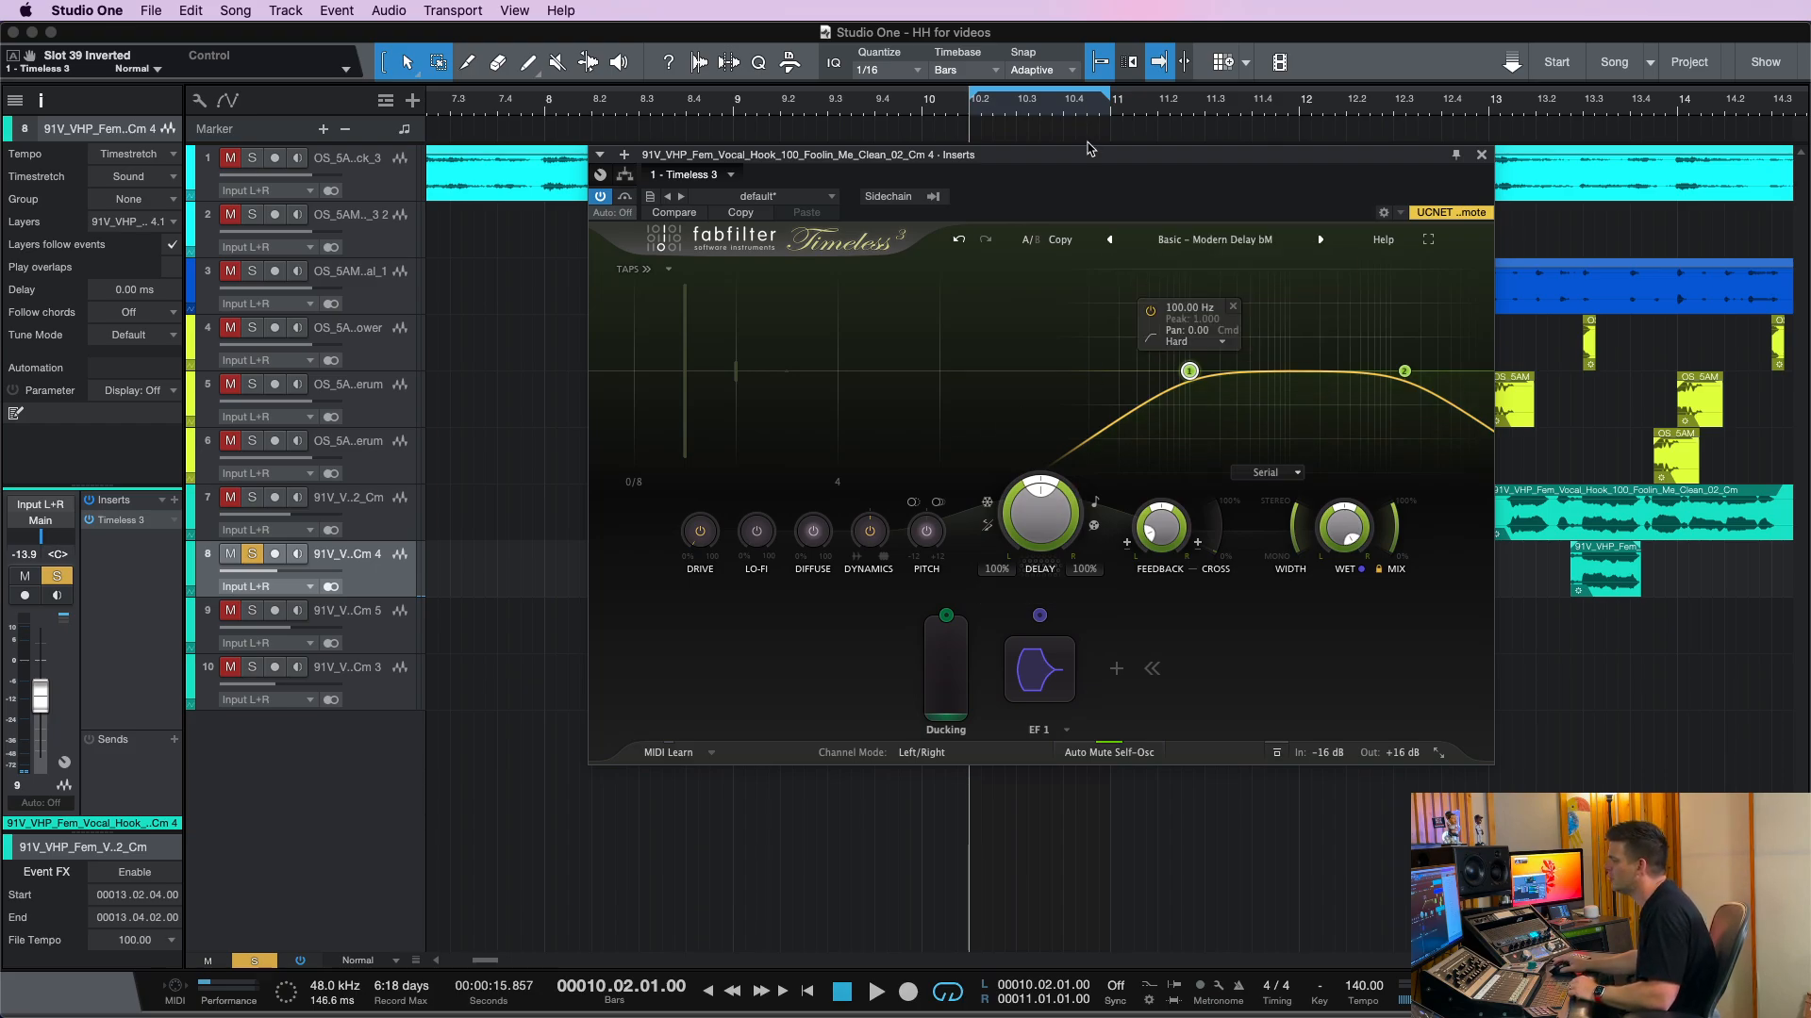
left_click_drag(1089, 148, 961, 235)
left_click_drag(970, 92, 920, 99)
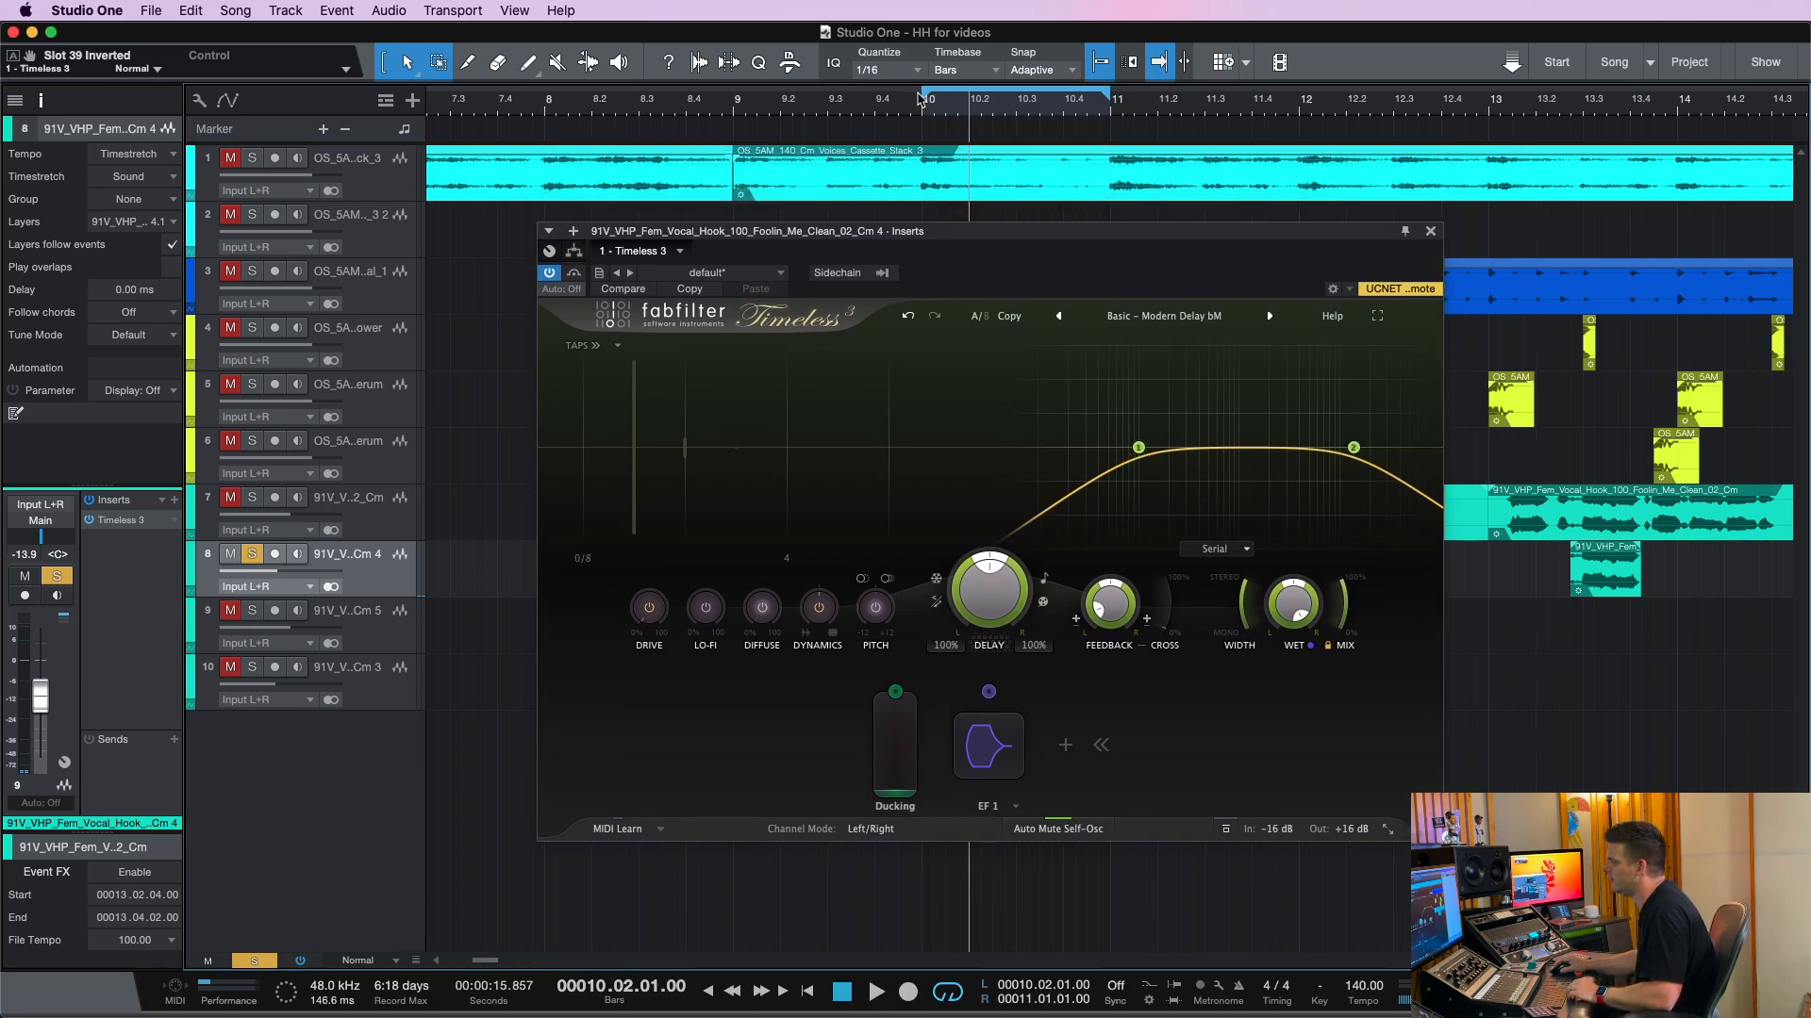
Play the looped vocal, sync the delay time to 1/4 Note and fine-tune the delay offset
key("space")
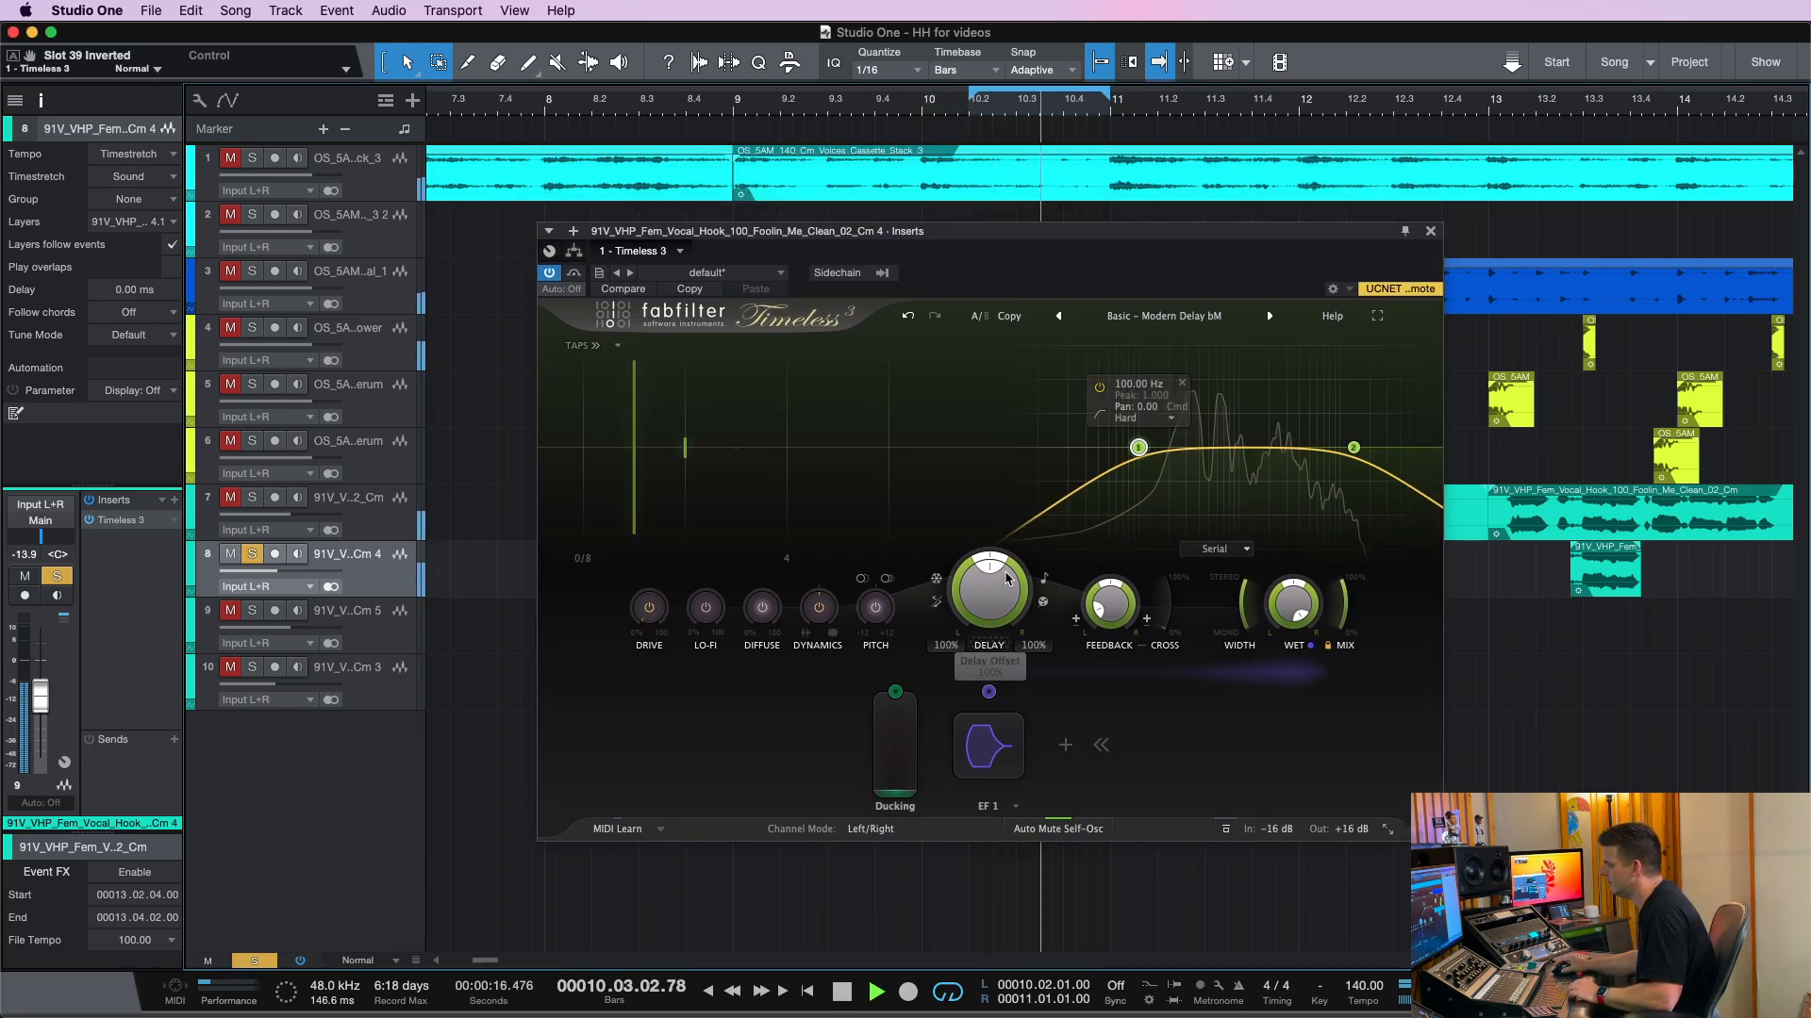
left_click(1046, 580)
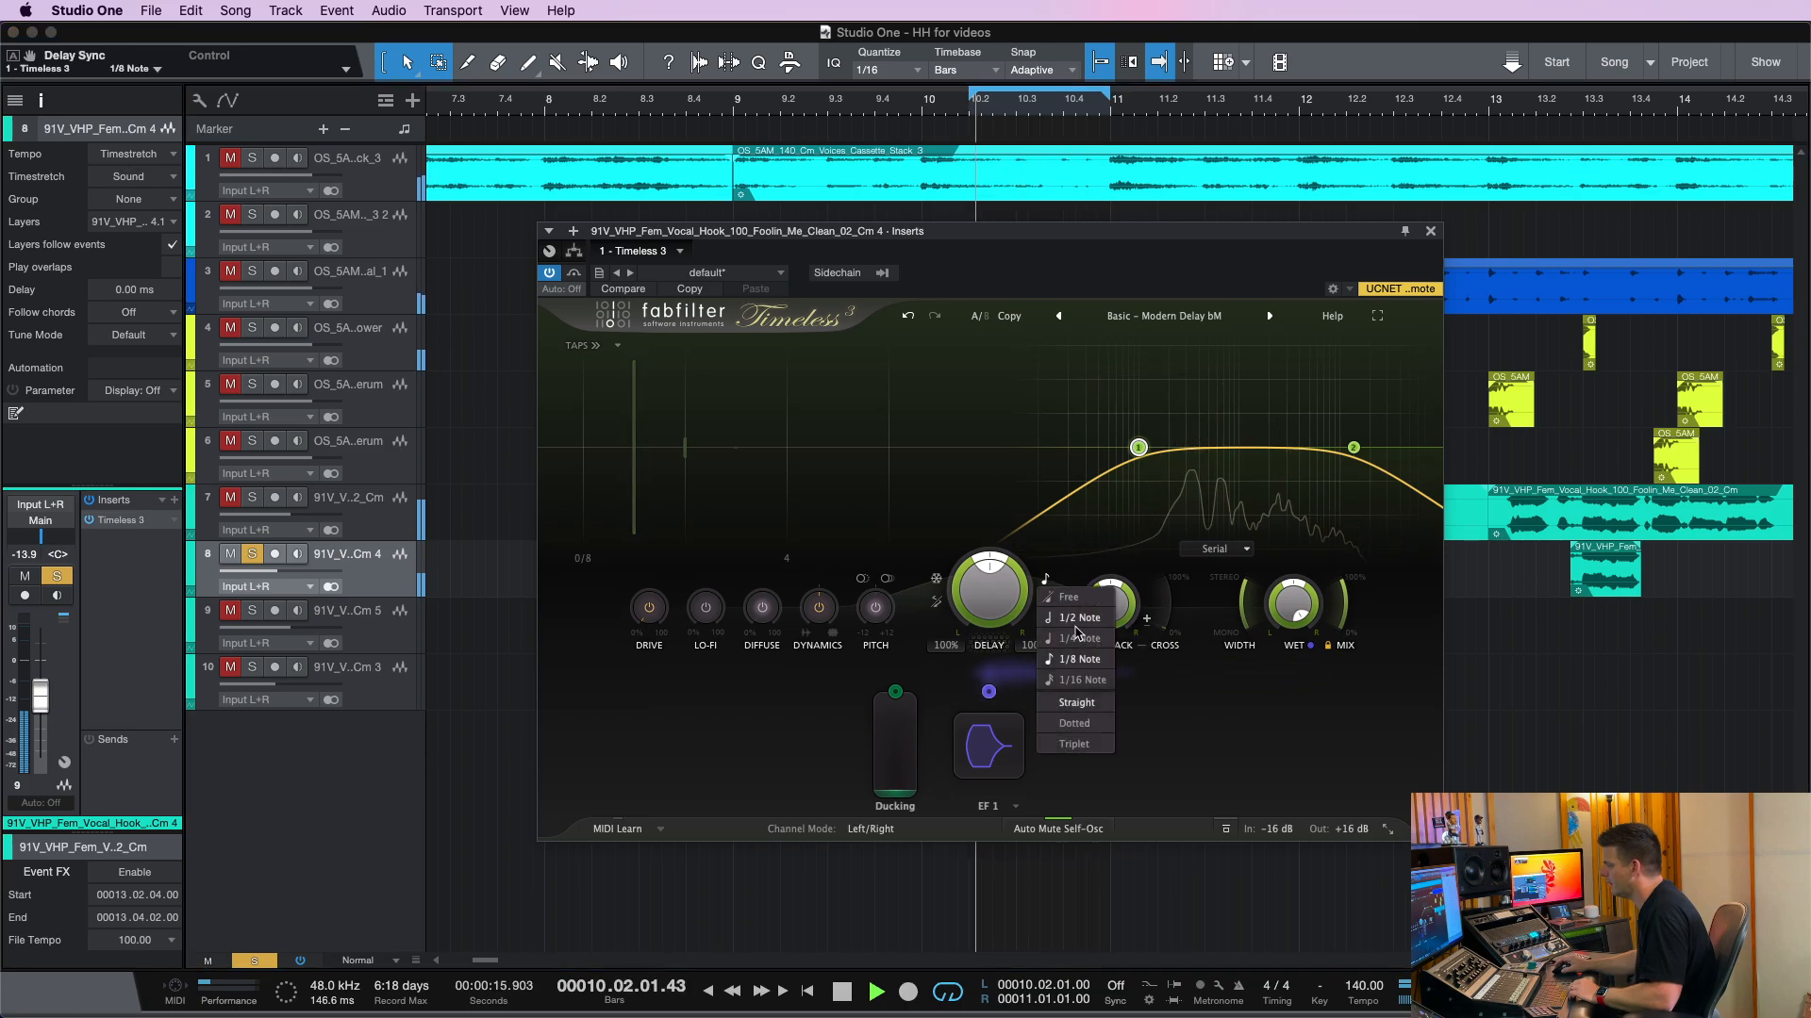
left_click(1073, 641)
mouse_move(981, 591)
left_mouse_down()
mouse_move(991, 555)
mouse_move(990, 600)
left_mouse_up()
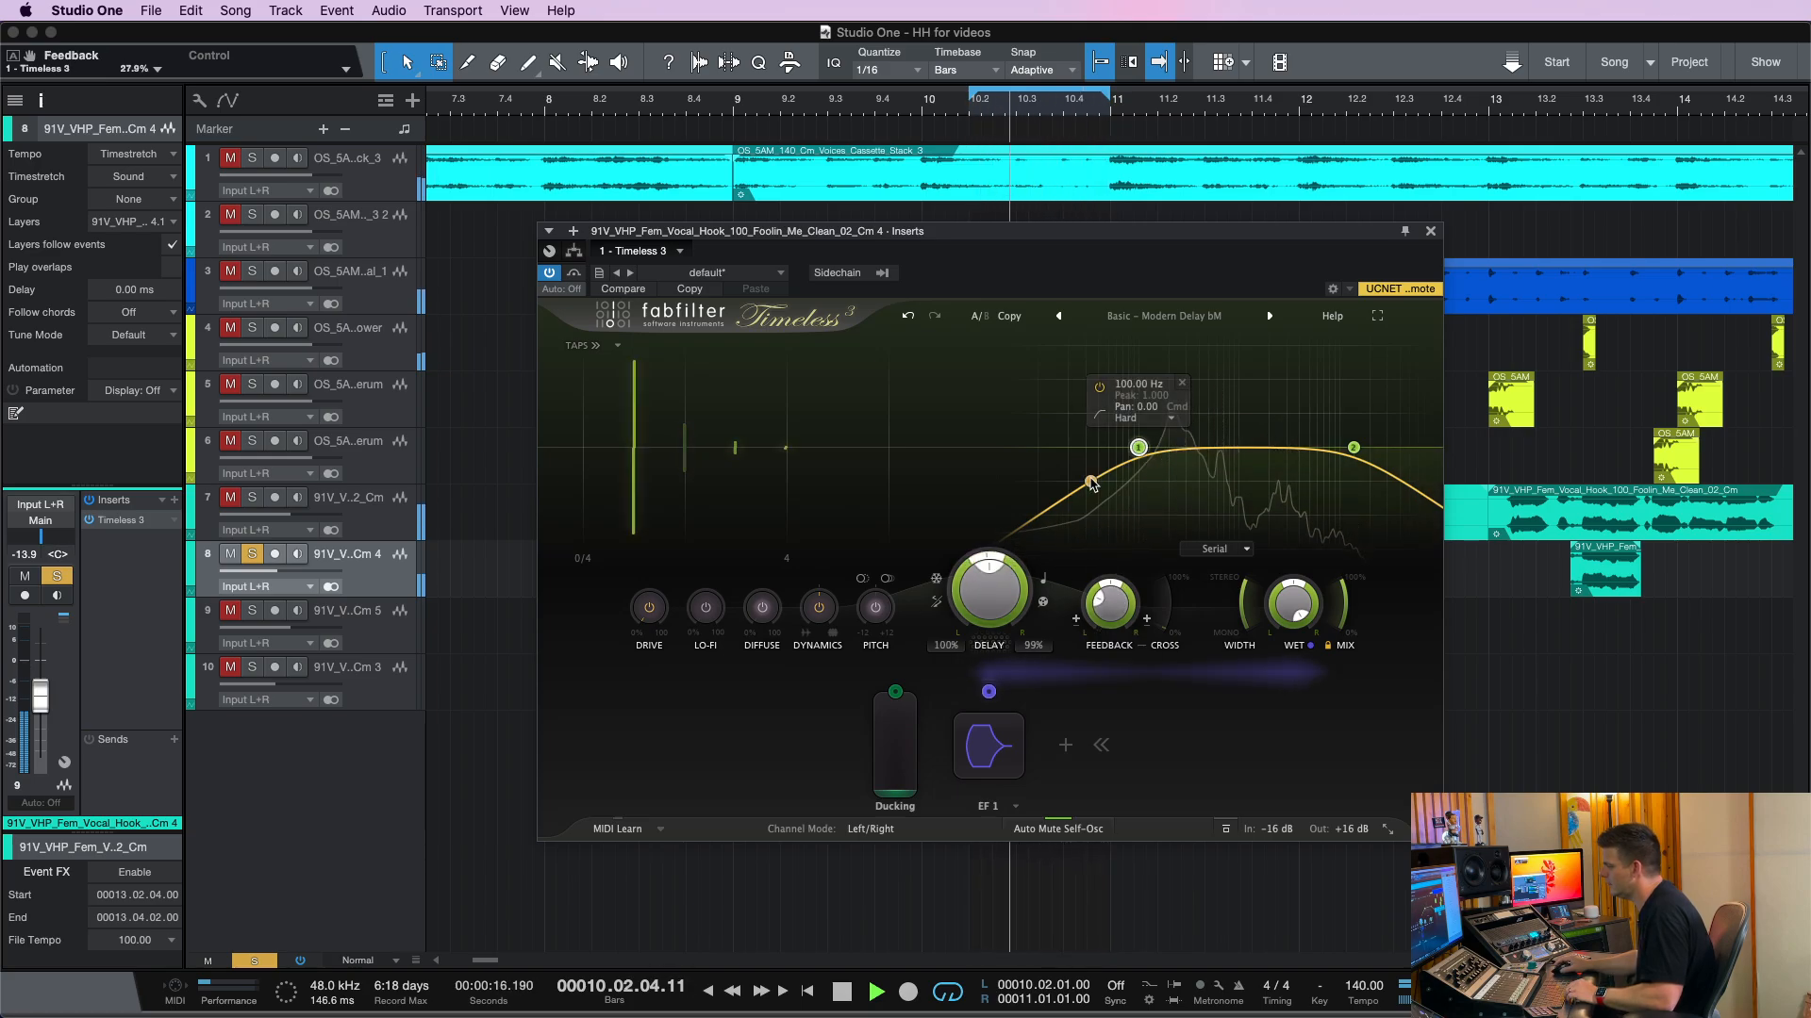
Set the low-cut filter's slope to 24 dB/oct and raise its frequency to about 315 Hz
left_click(1141, 447, "alt+shift")
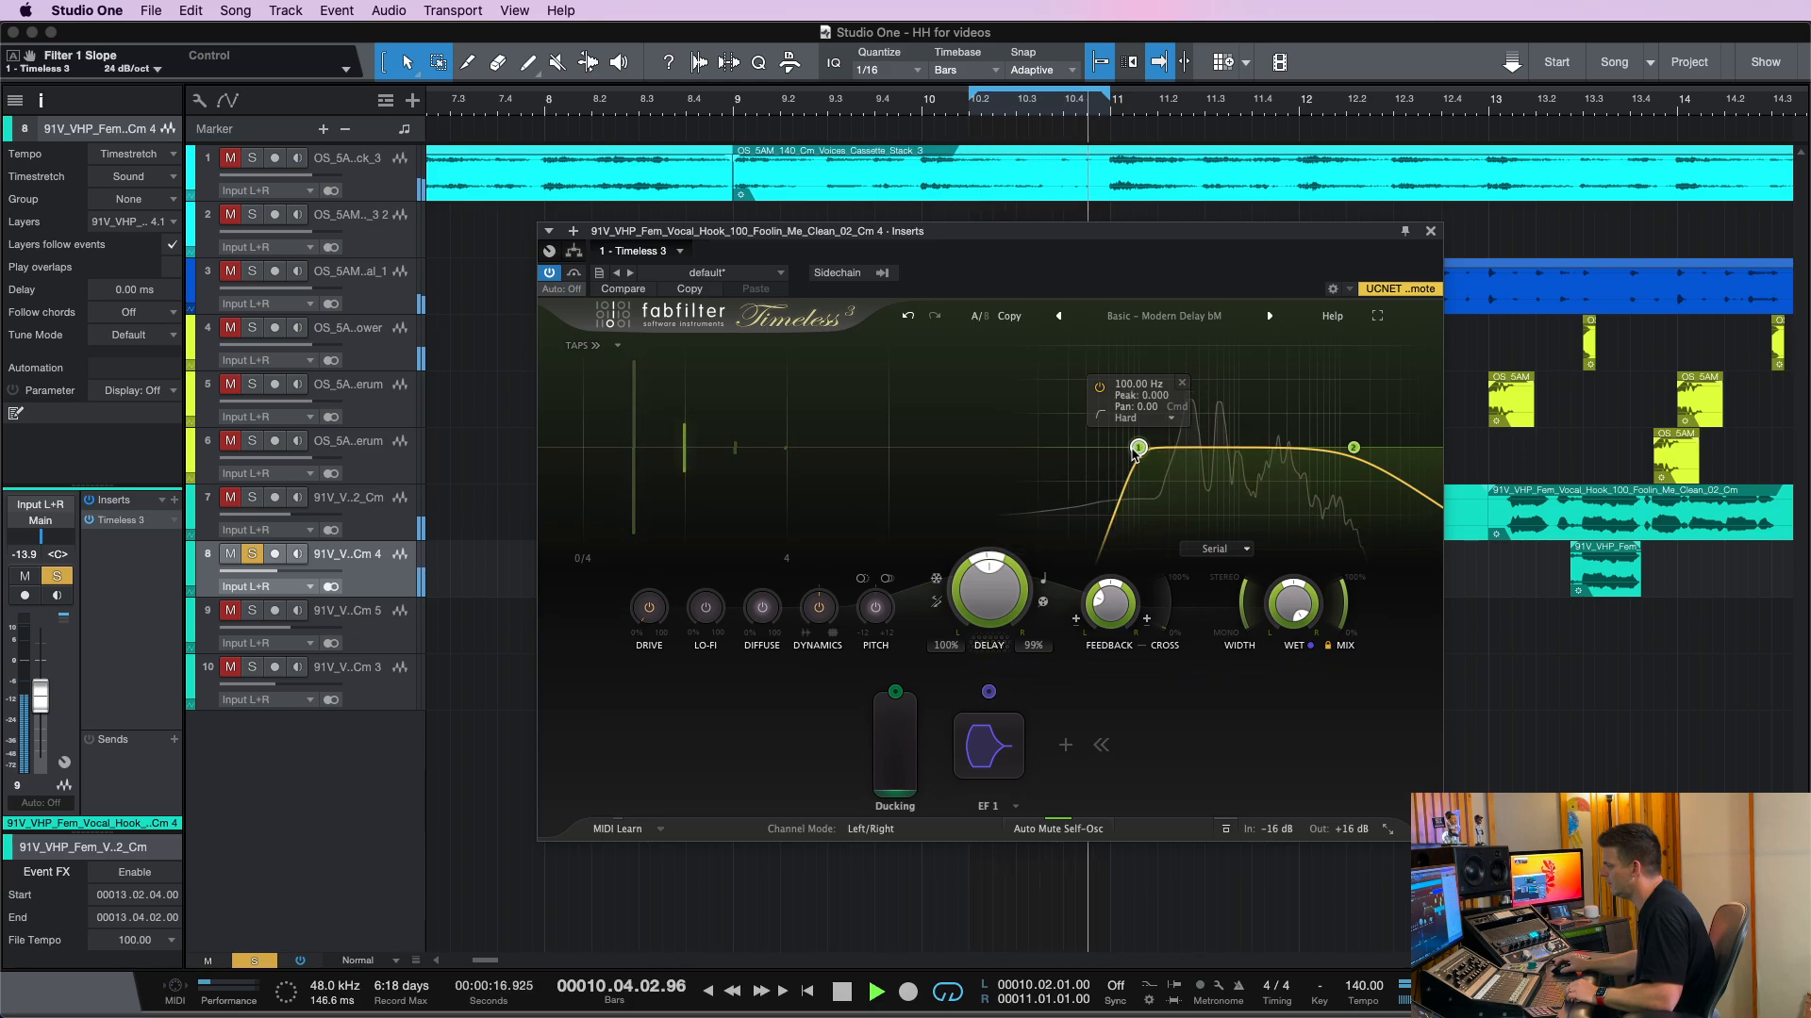
left_click_drag(1140, 447, 1185, 454)
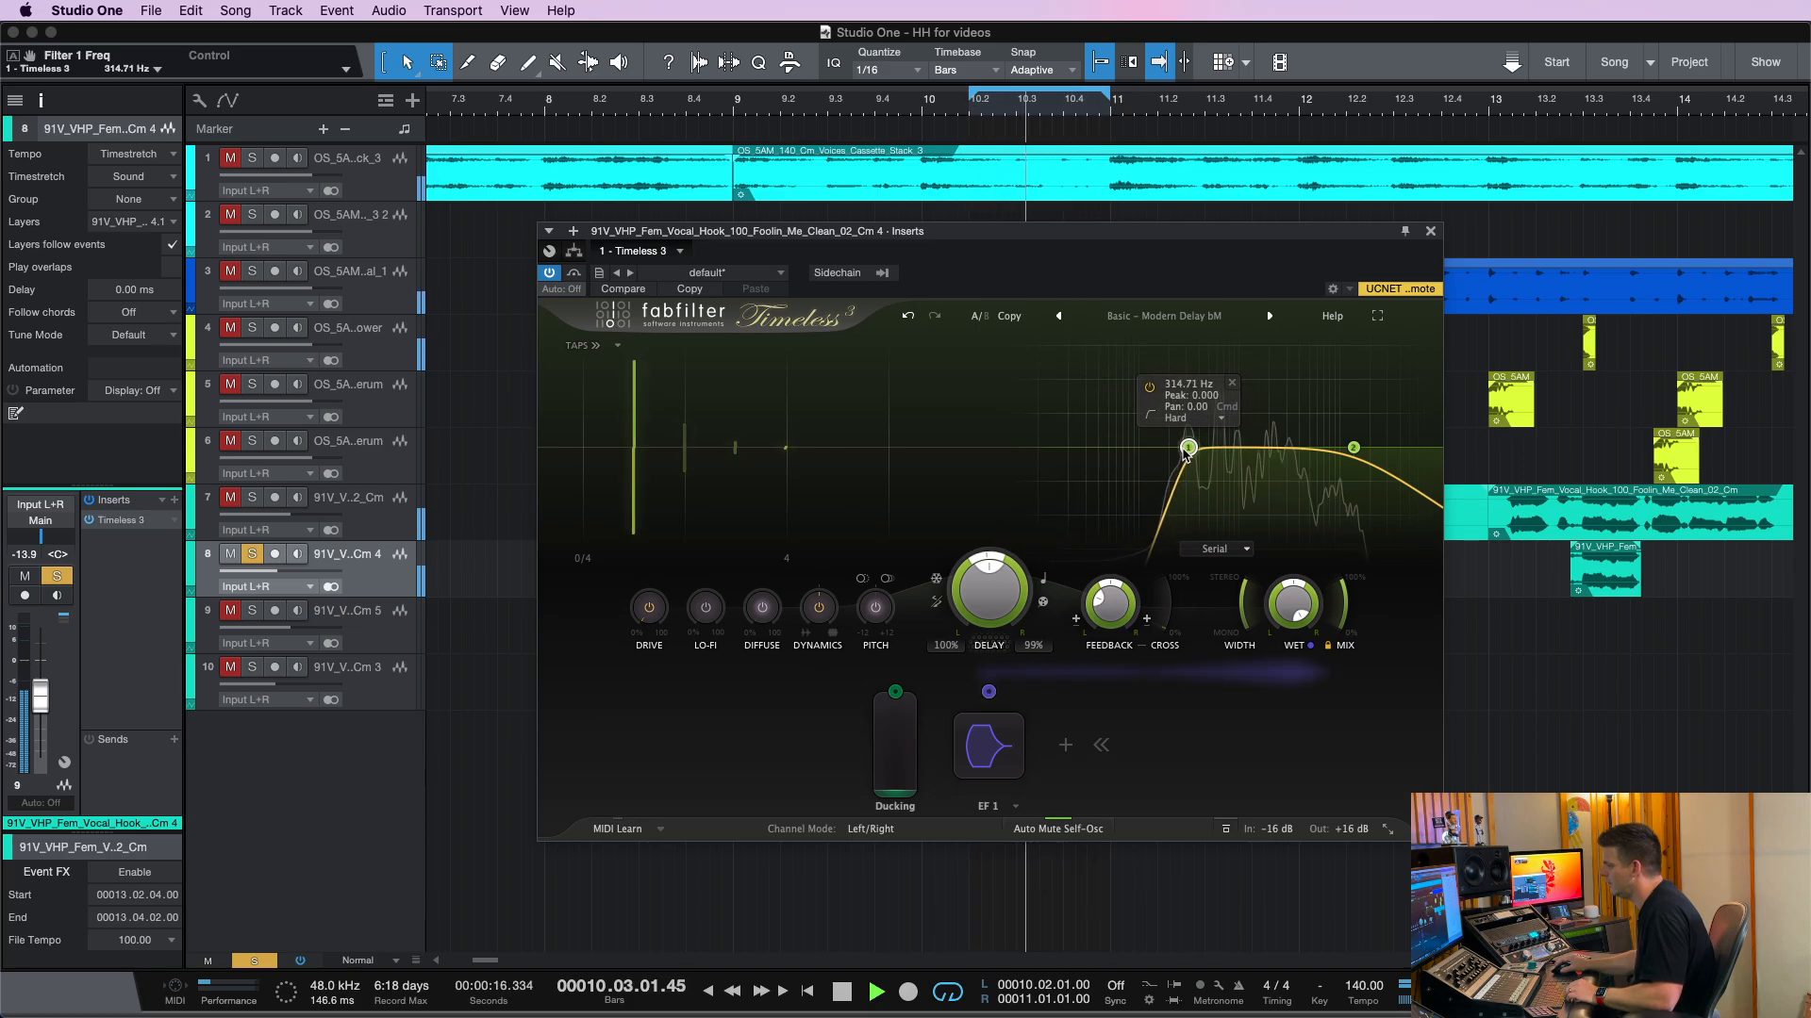
Set Drive to about 16%, add some Lo-Fi and Diffuse to the delay, and enable Pitch Shift
left_click_drag(647, 611, 656, 550)
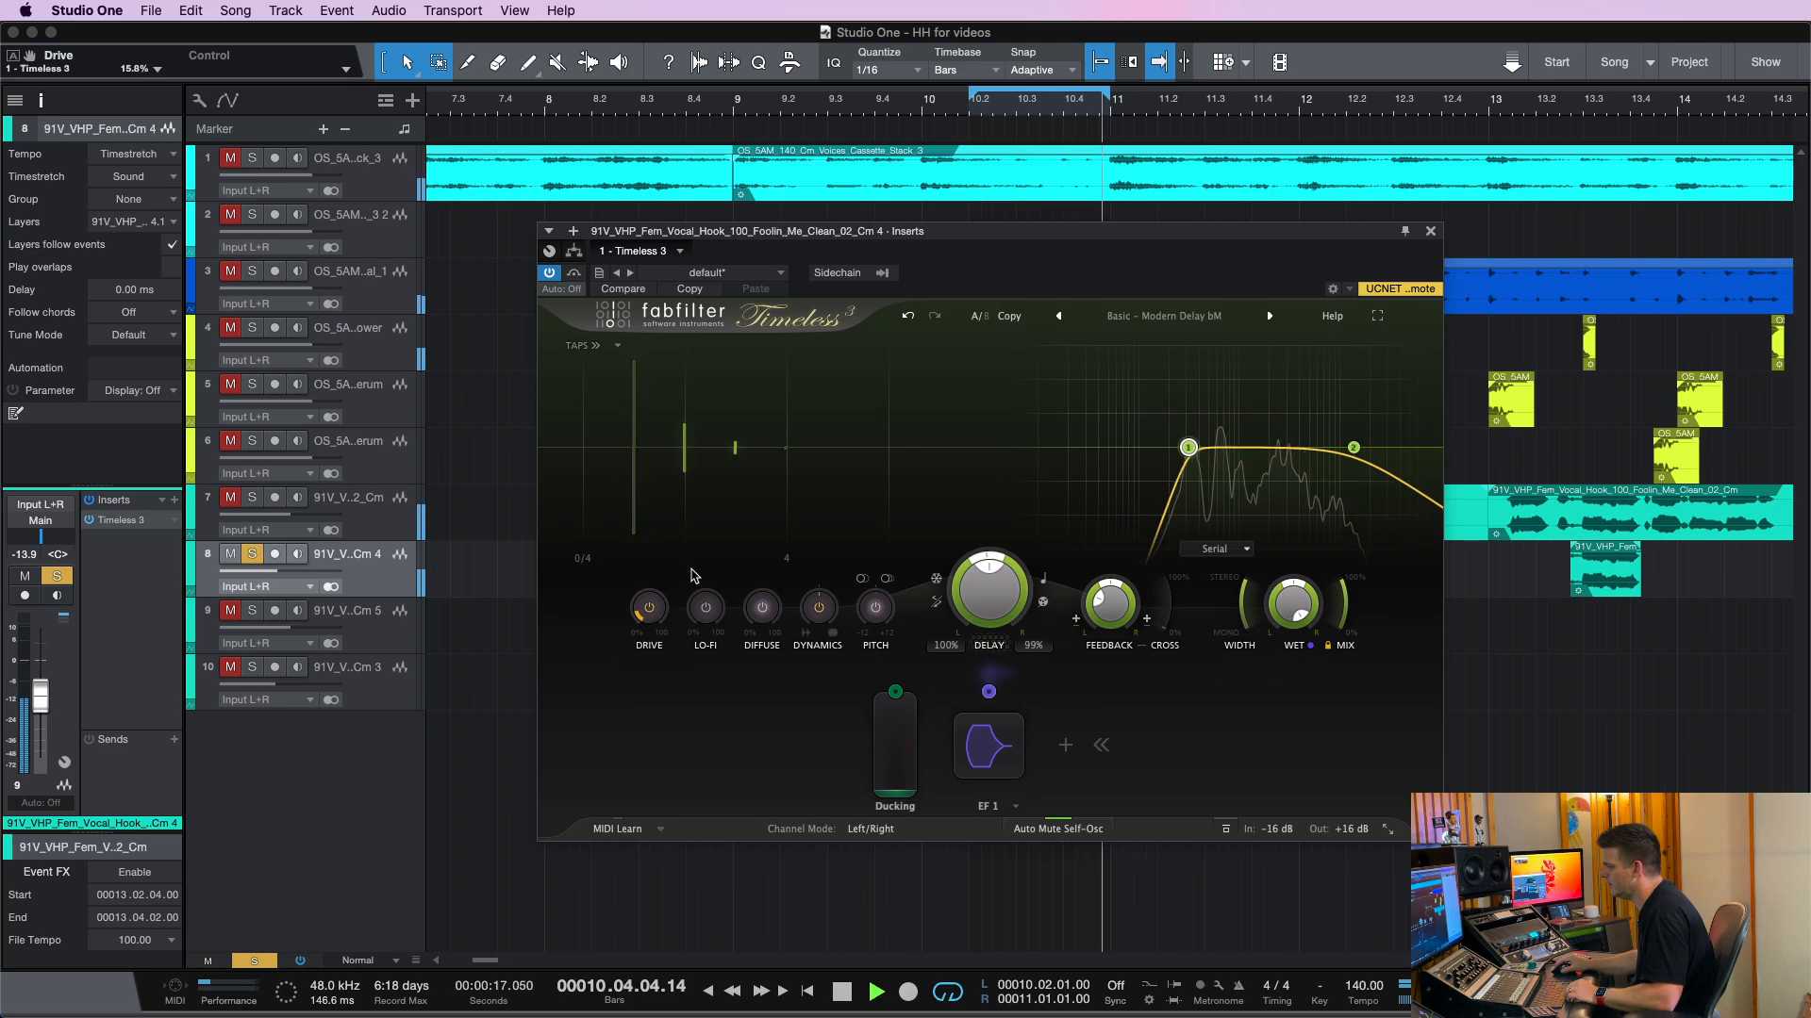
left_click(713, 608)
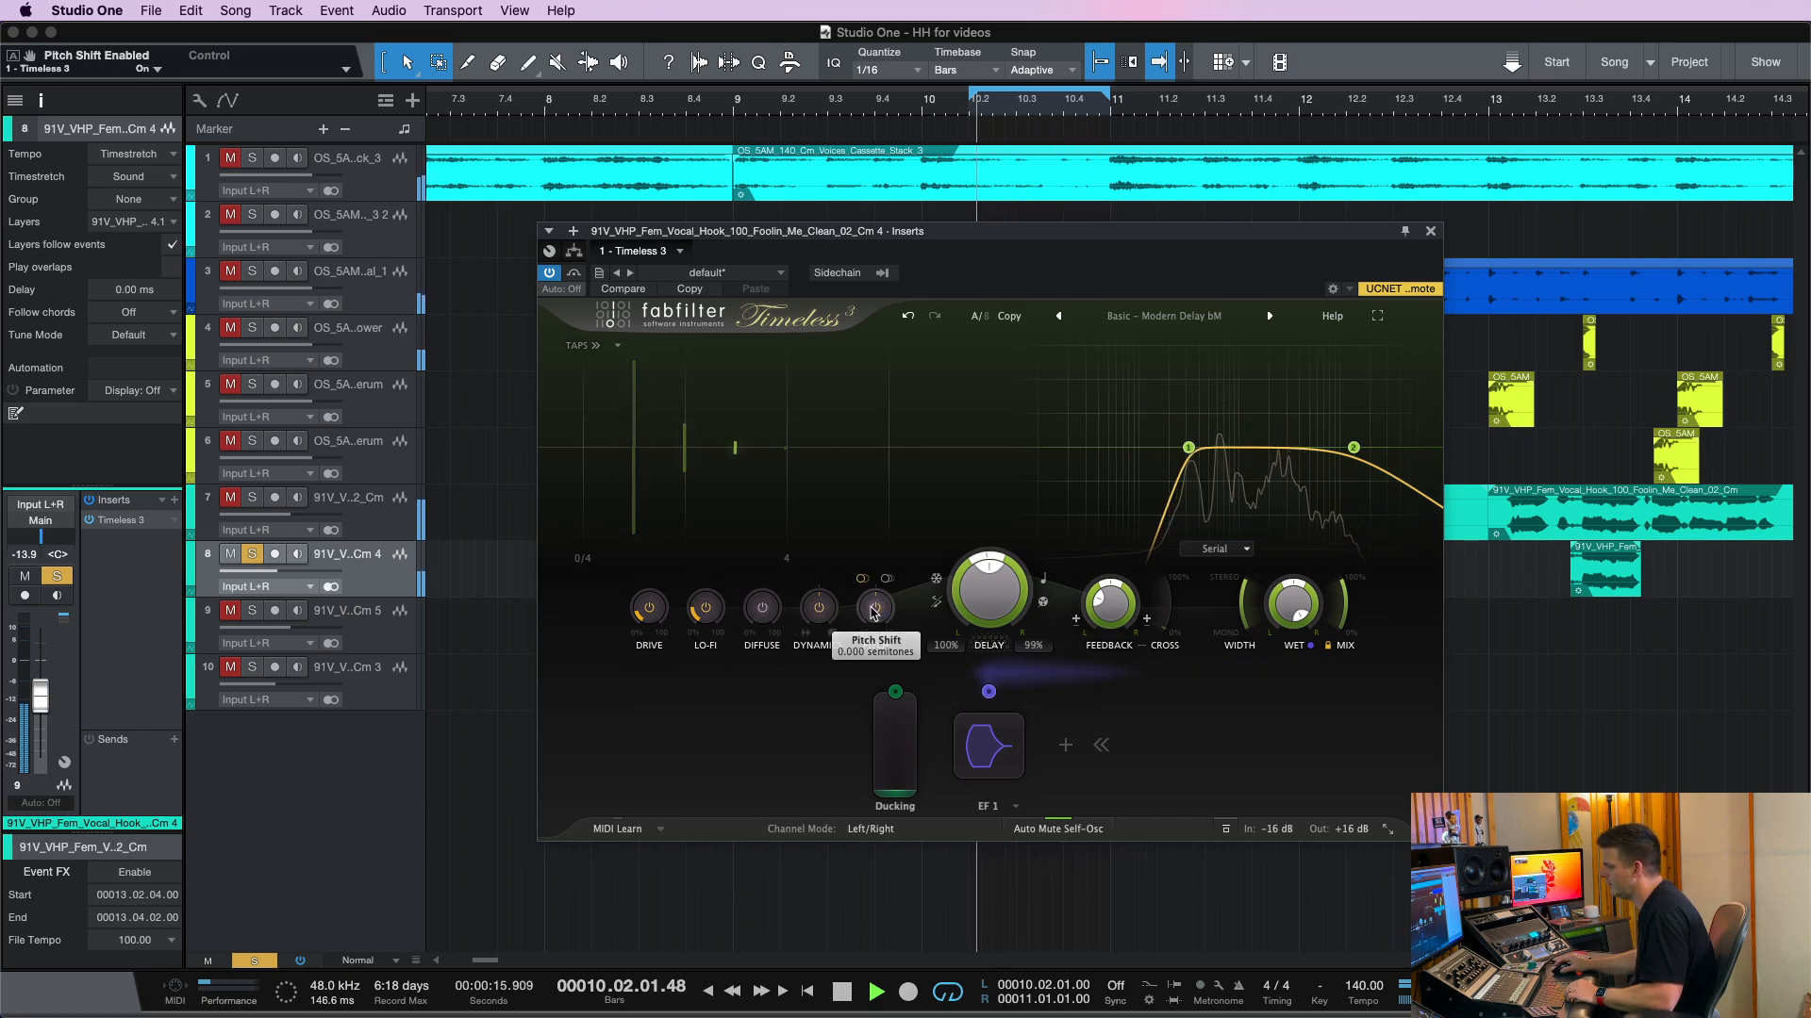
left_click_drag(873, 613, 868, 596)
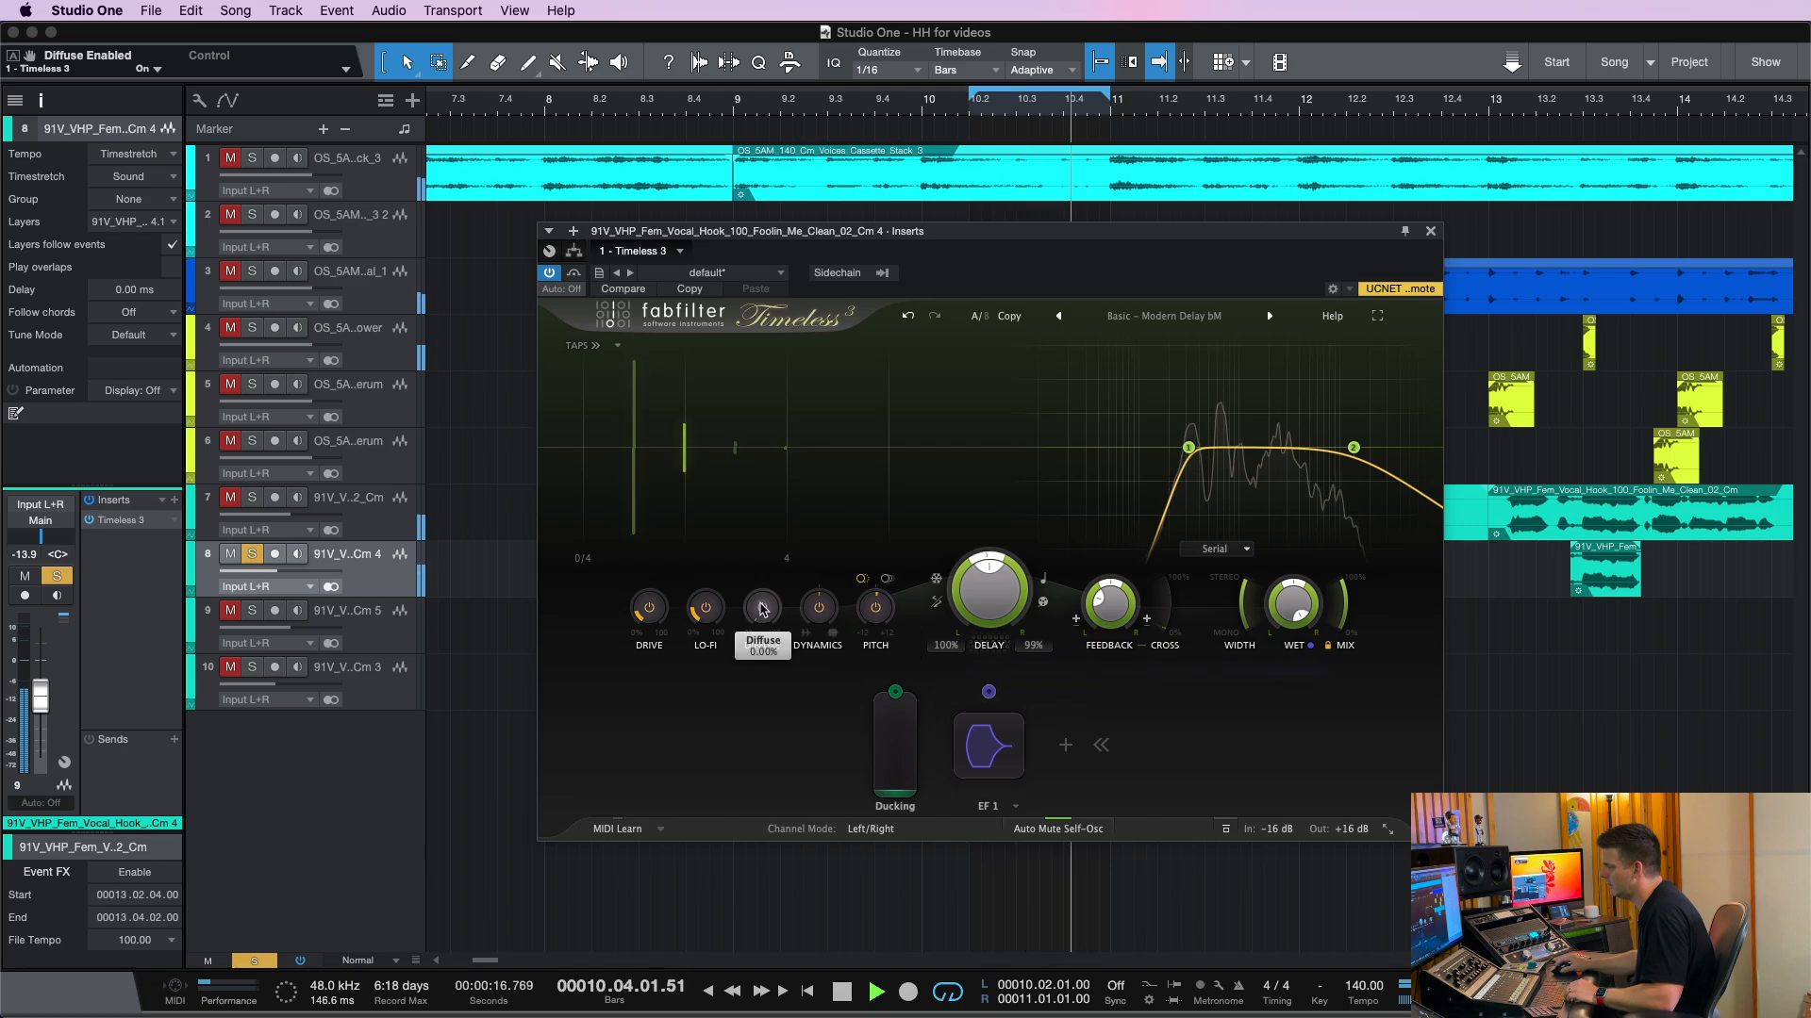
left_click_drag(762, 608, 759, 523)
Steepen the high-cut filter's slope, lower its frequency to about 6.9 kHz and stop playback
mouse_move(1354, 449)
scroll(1357, 449, "up", 2)
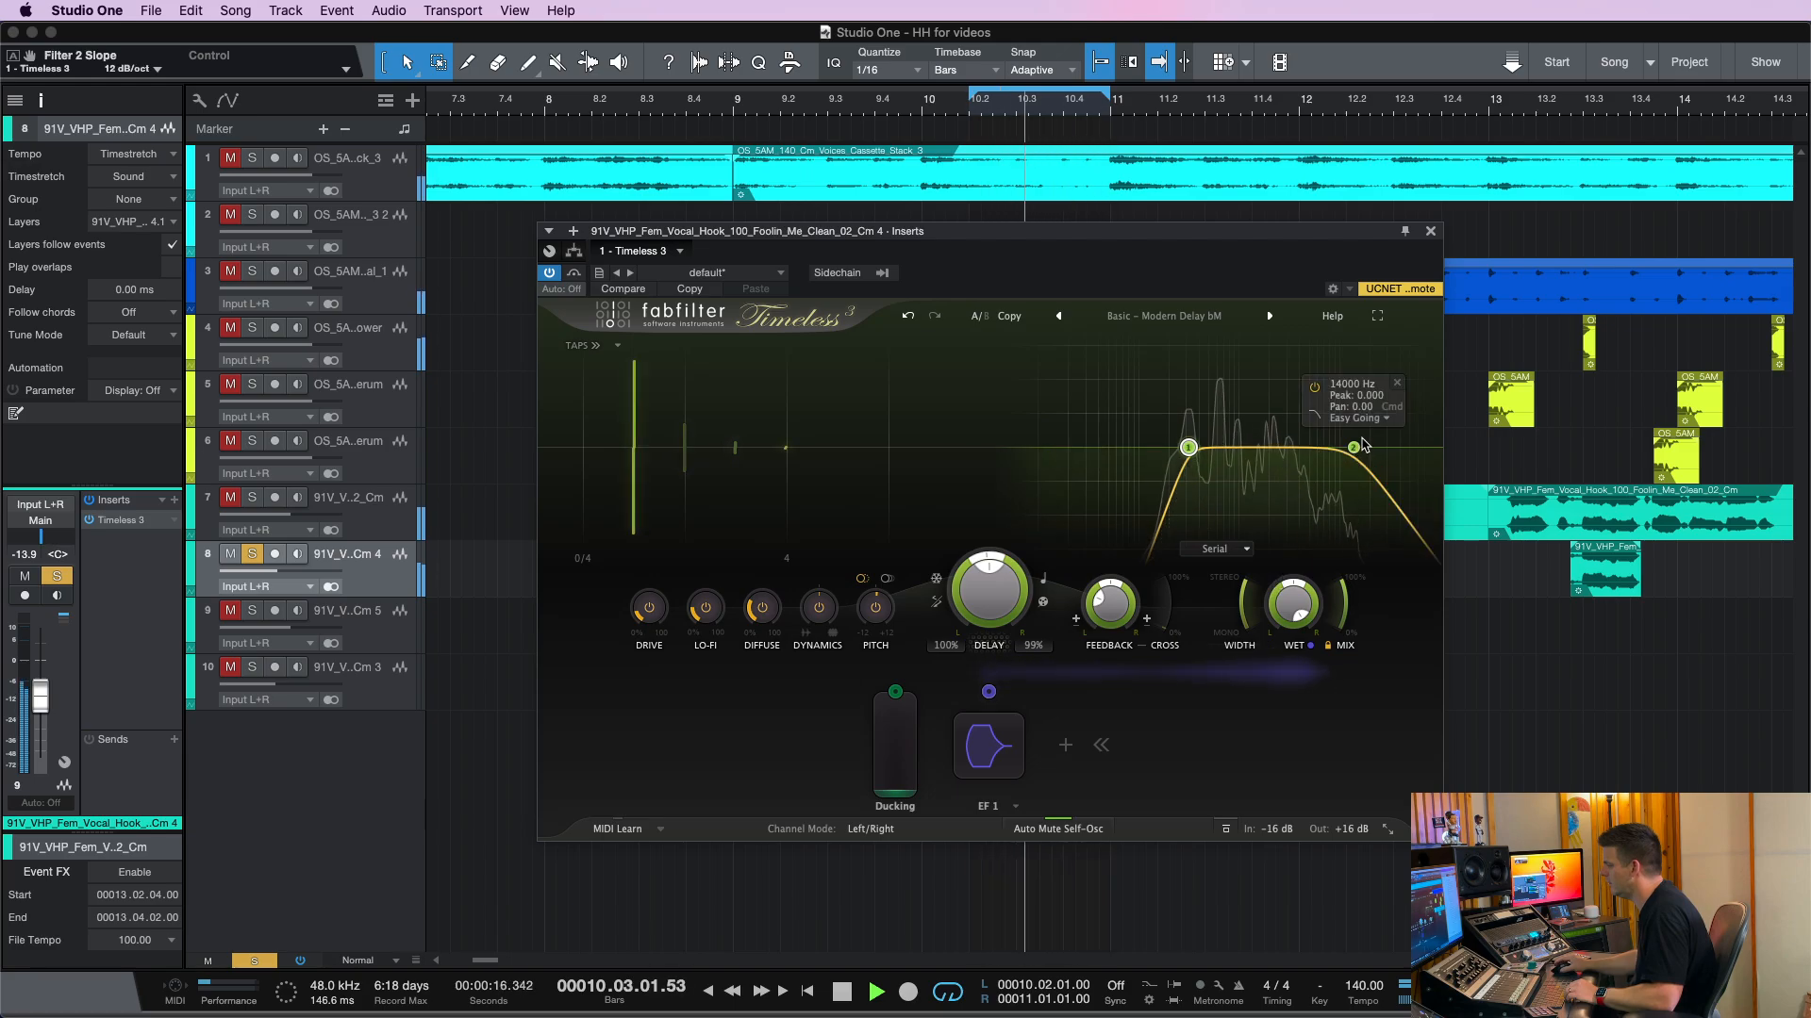
left_click_drag(1355, 449, 1323, 448)
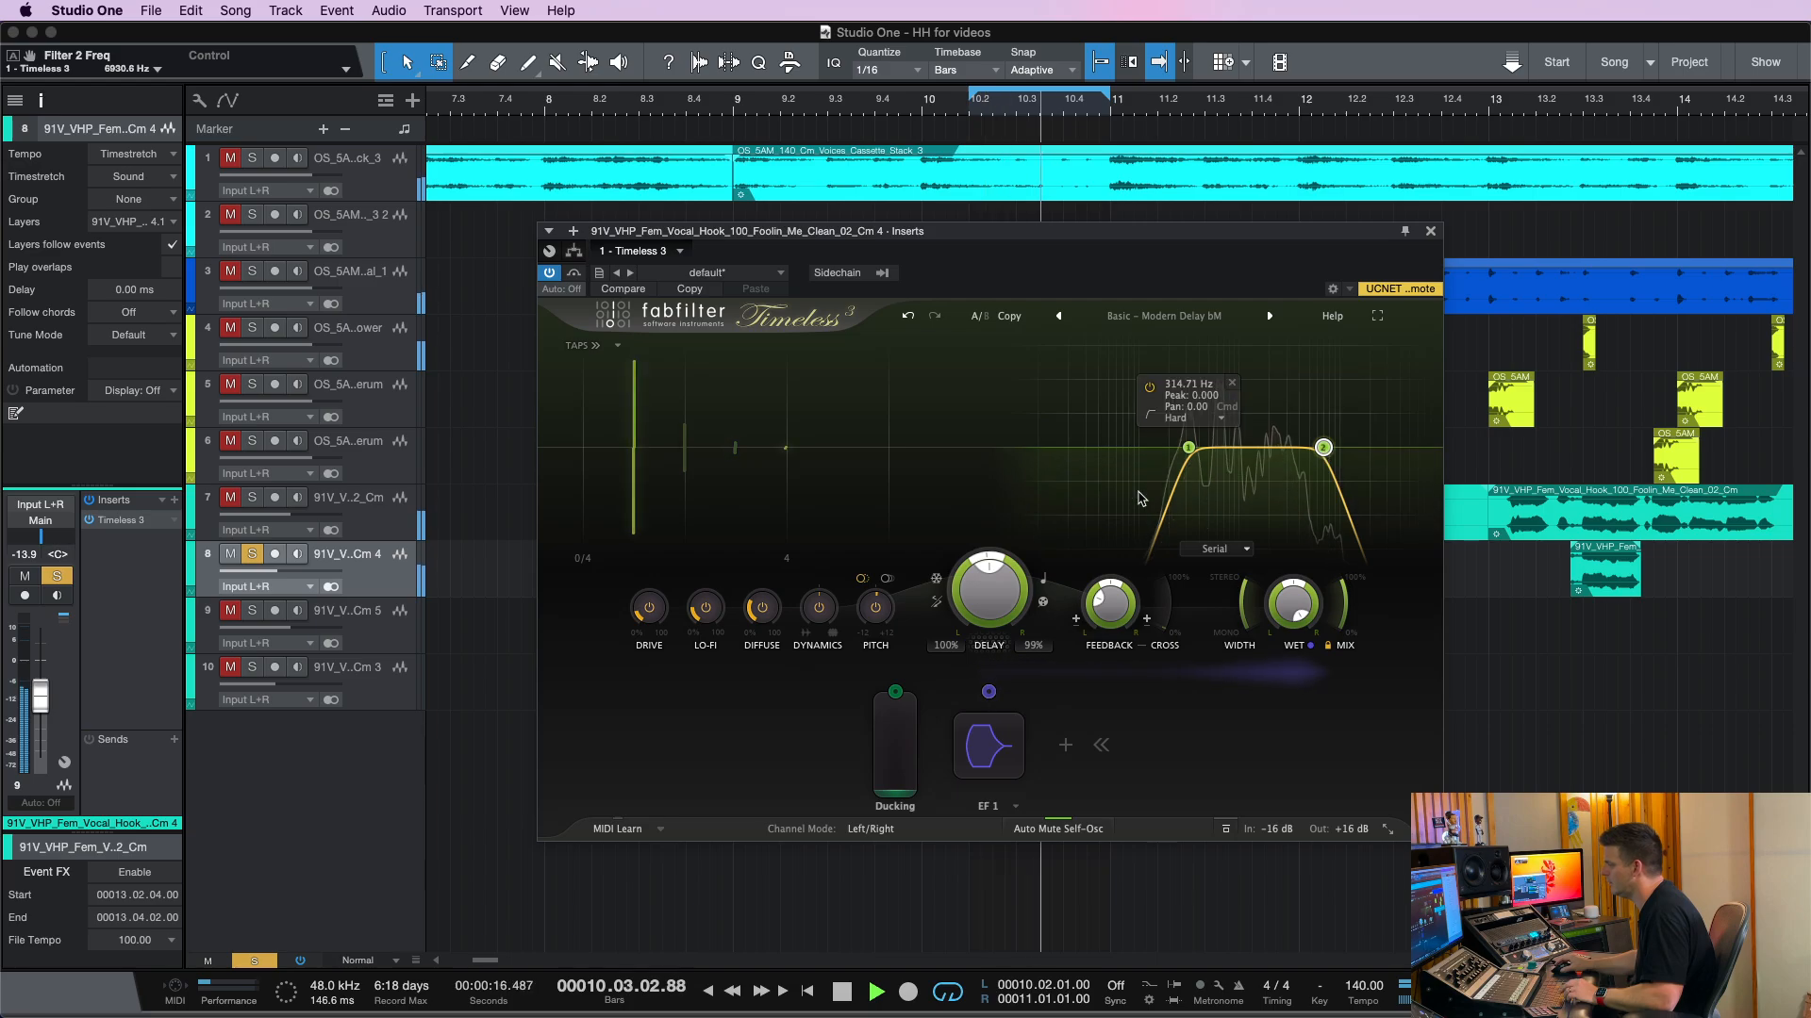
key("space")
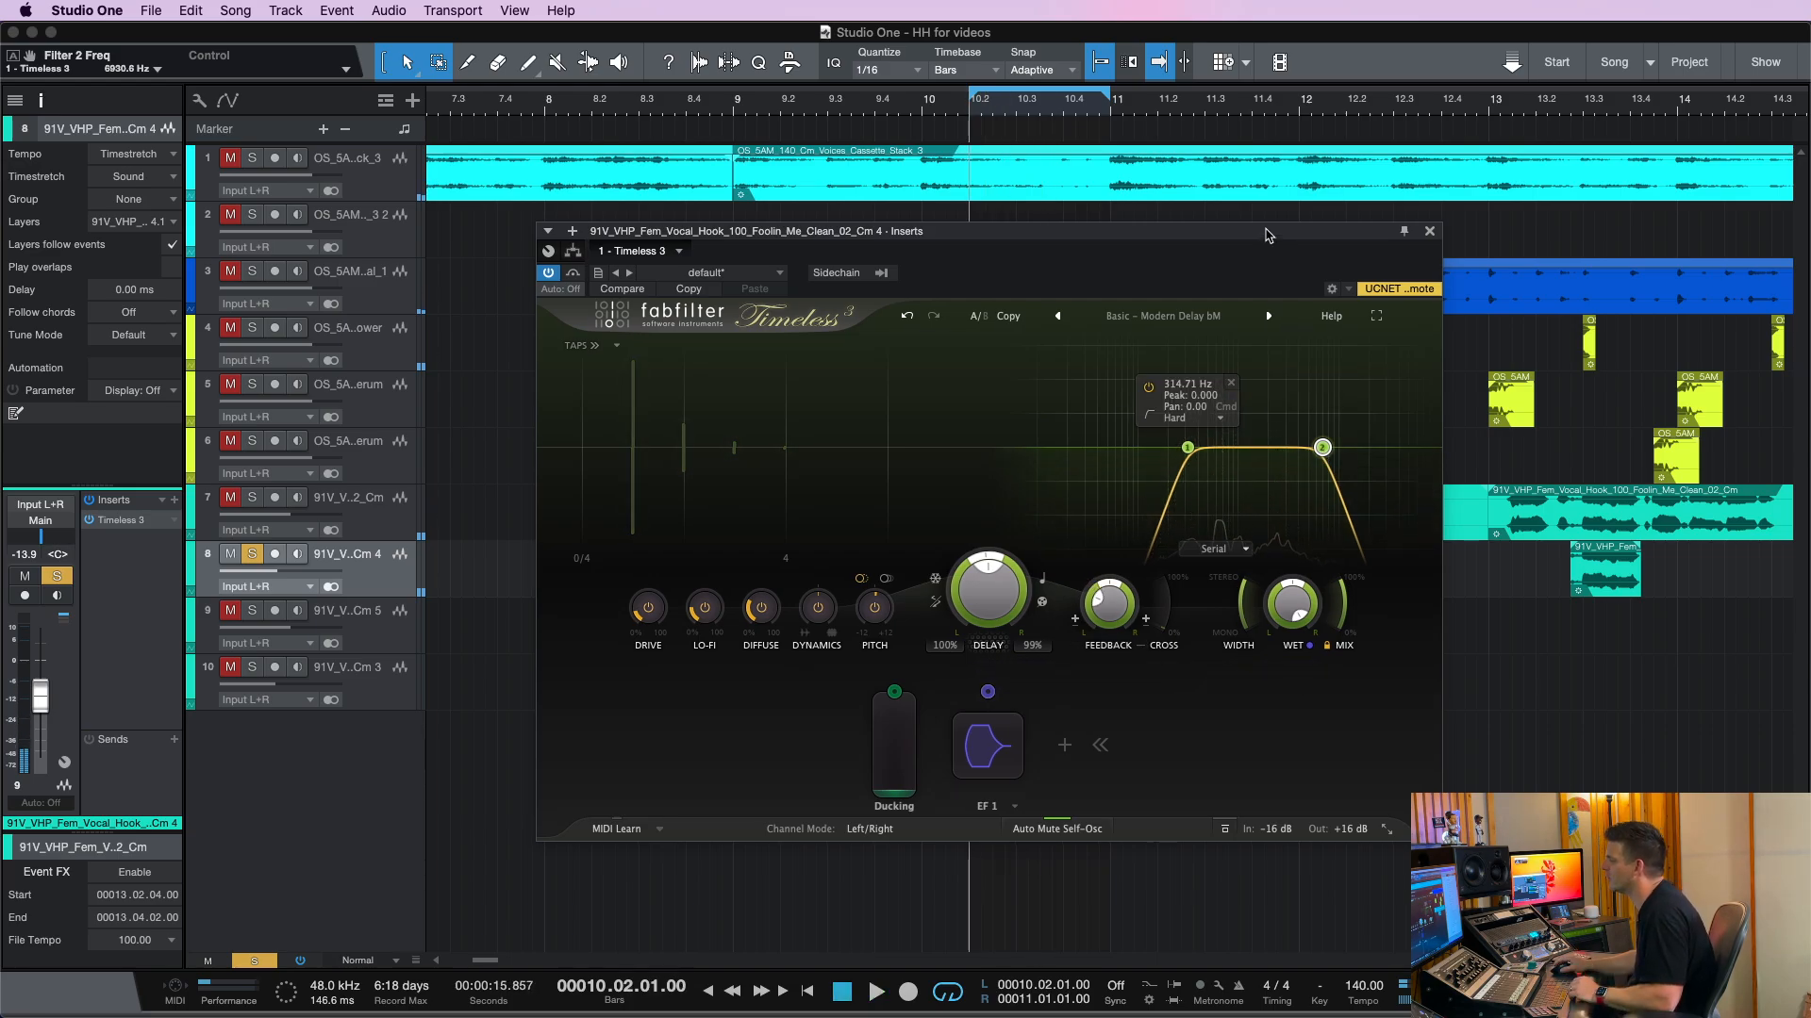
Shift the loop range back to 9.4–10.2, clear of the plug-in window, and unsolo vocal track 8
left_click_drag(1290, 253, 983, 605)
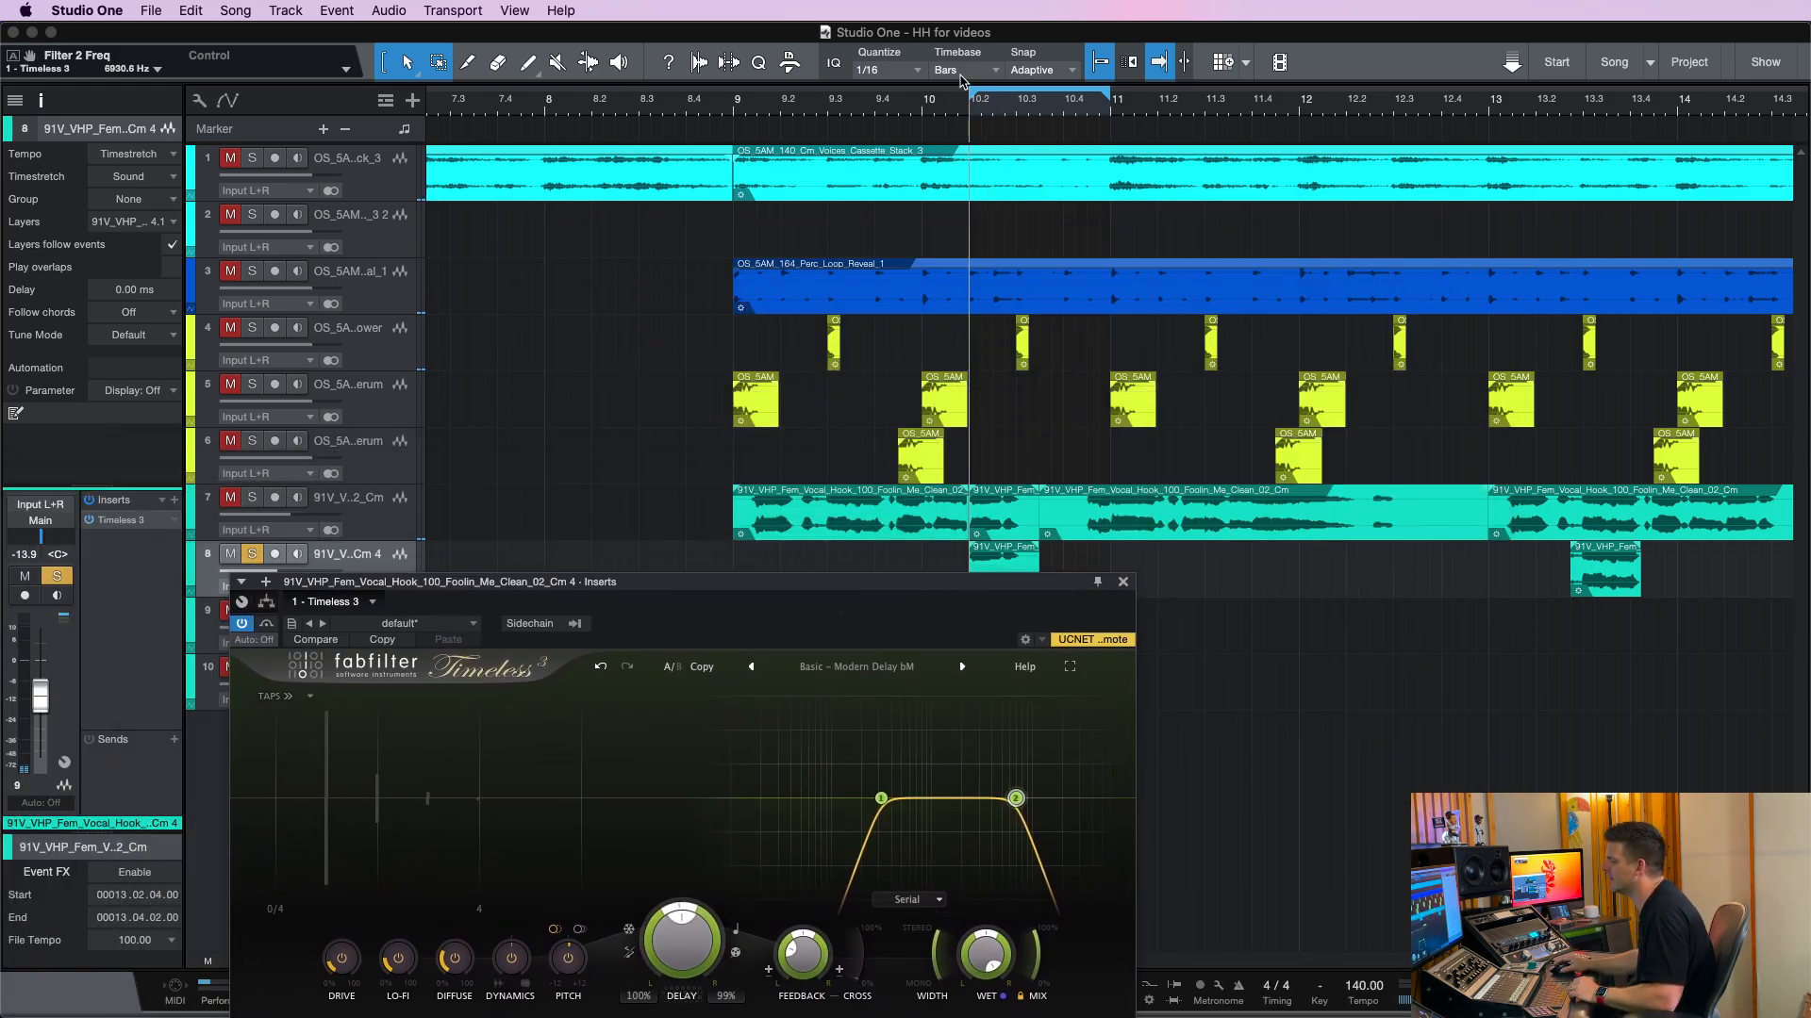
left_click_drag(974, 93, 858, 115)
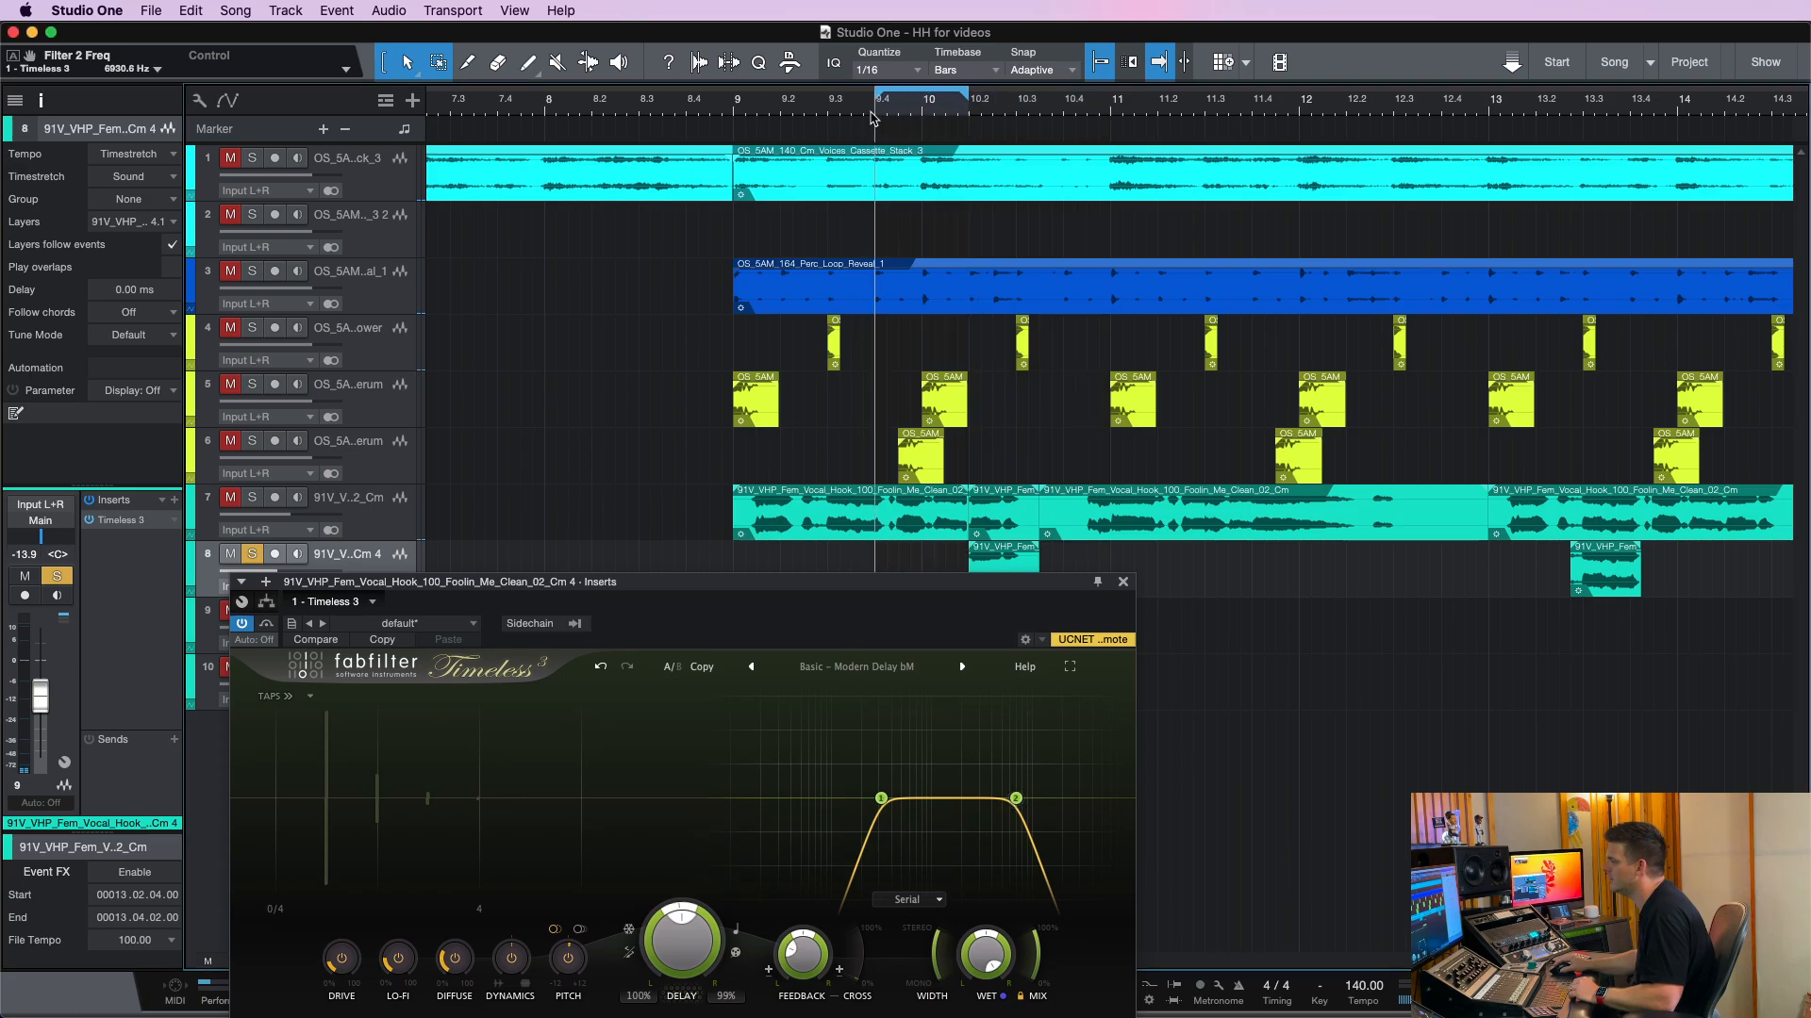
left_click(247, 555)
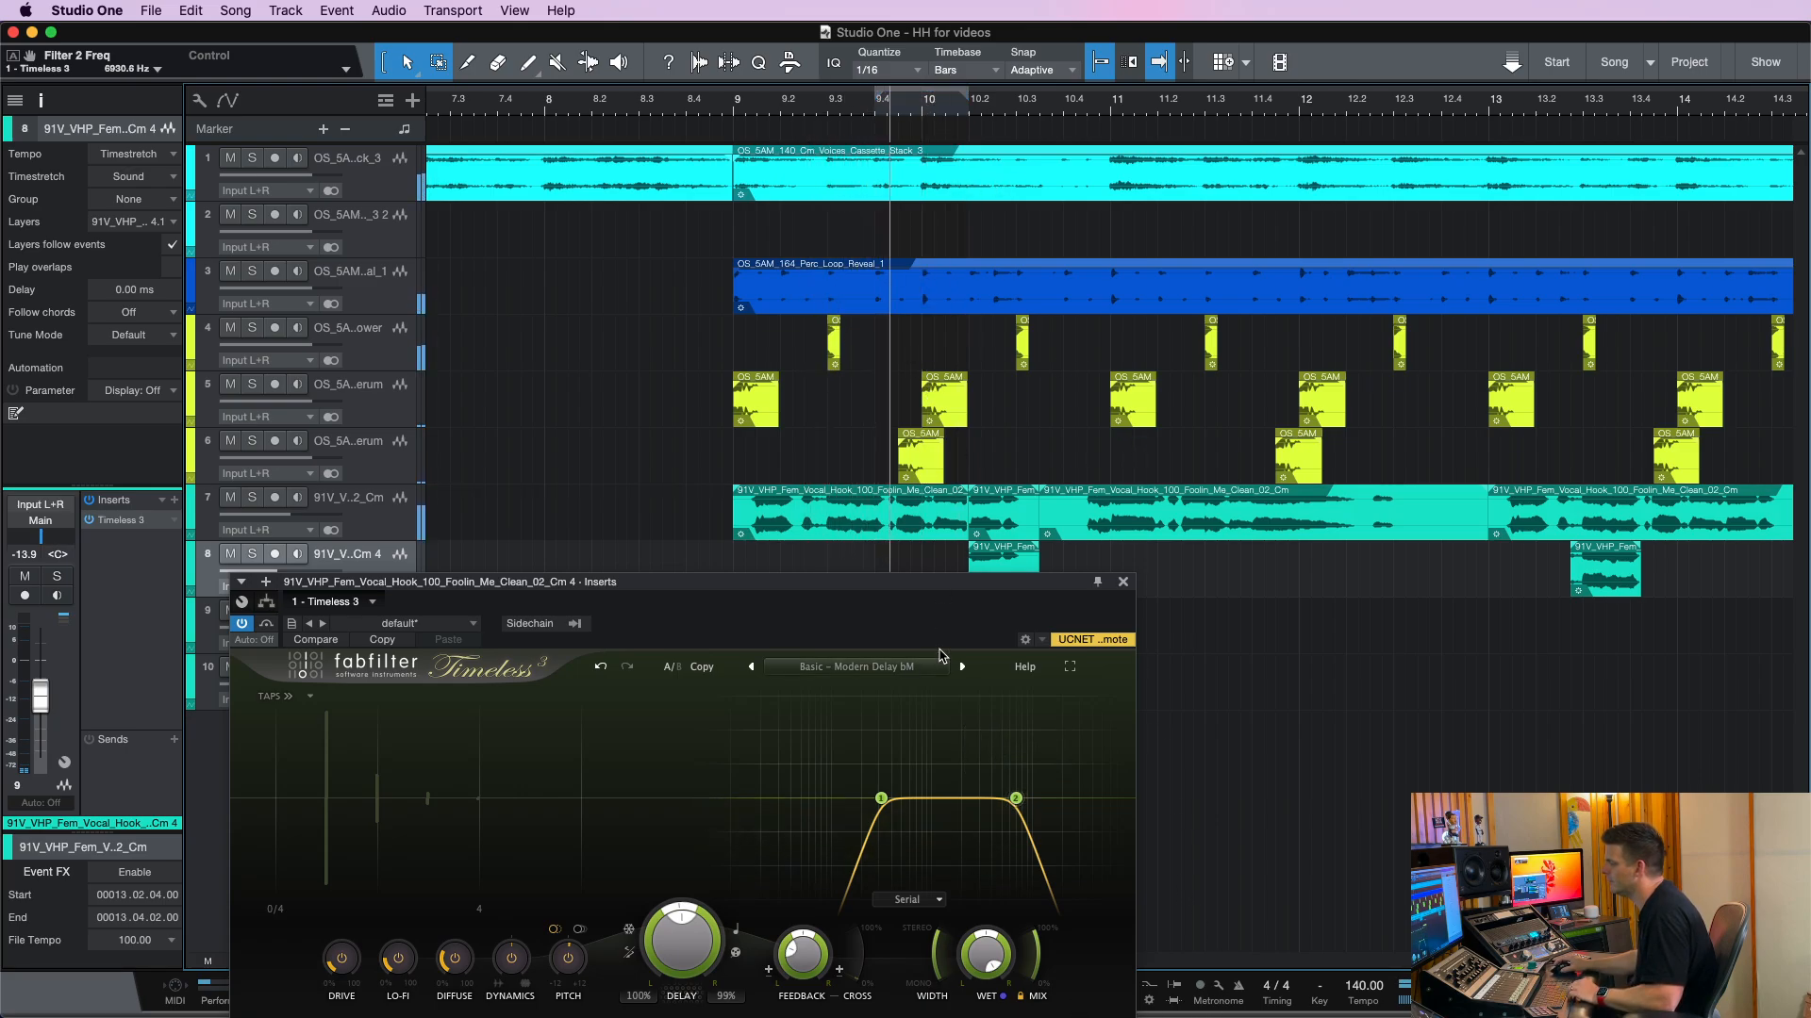
Reposition the plug-in window, set the range to 9.1–10.3 and audition the vocal delay in the full mix
left_click_drag(921, 577, 1195, 212)
left_click(744, 108)
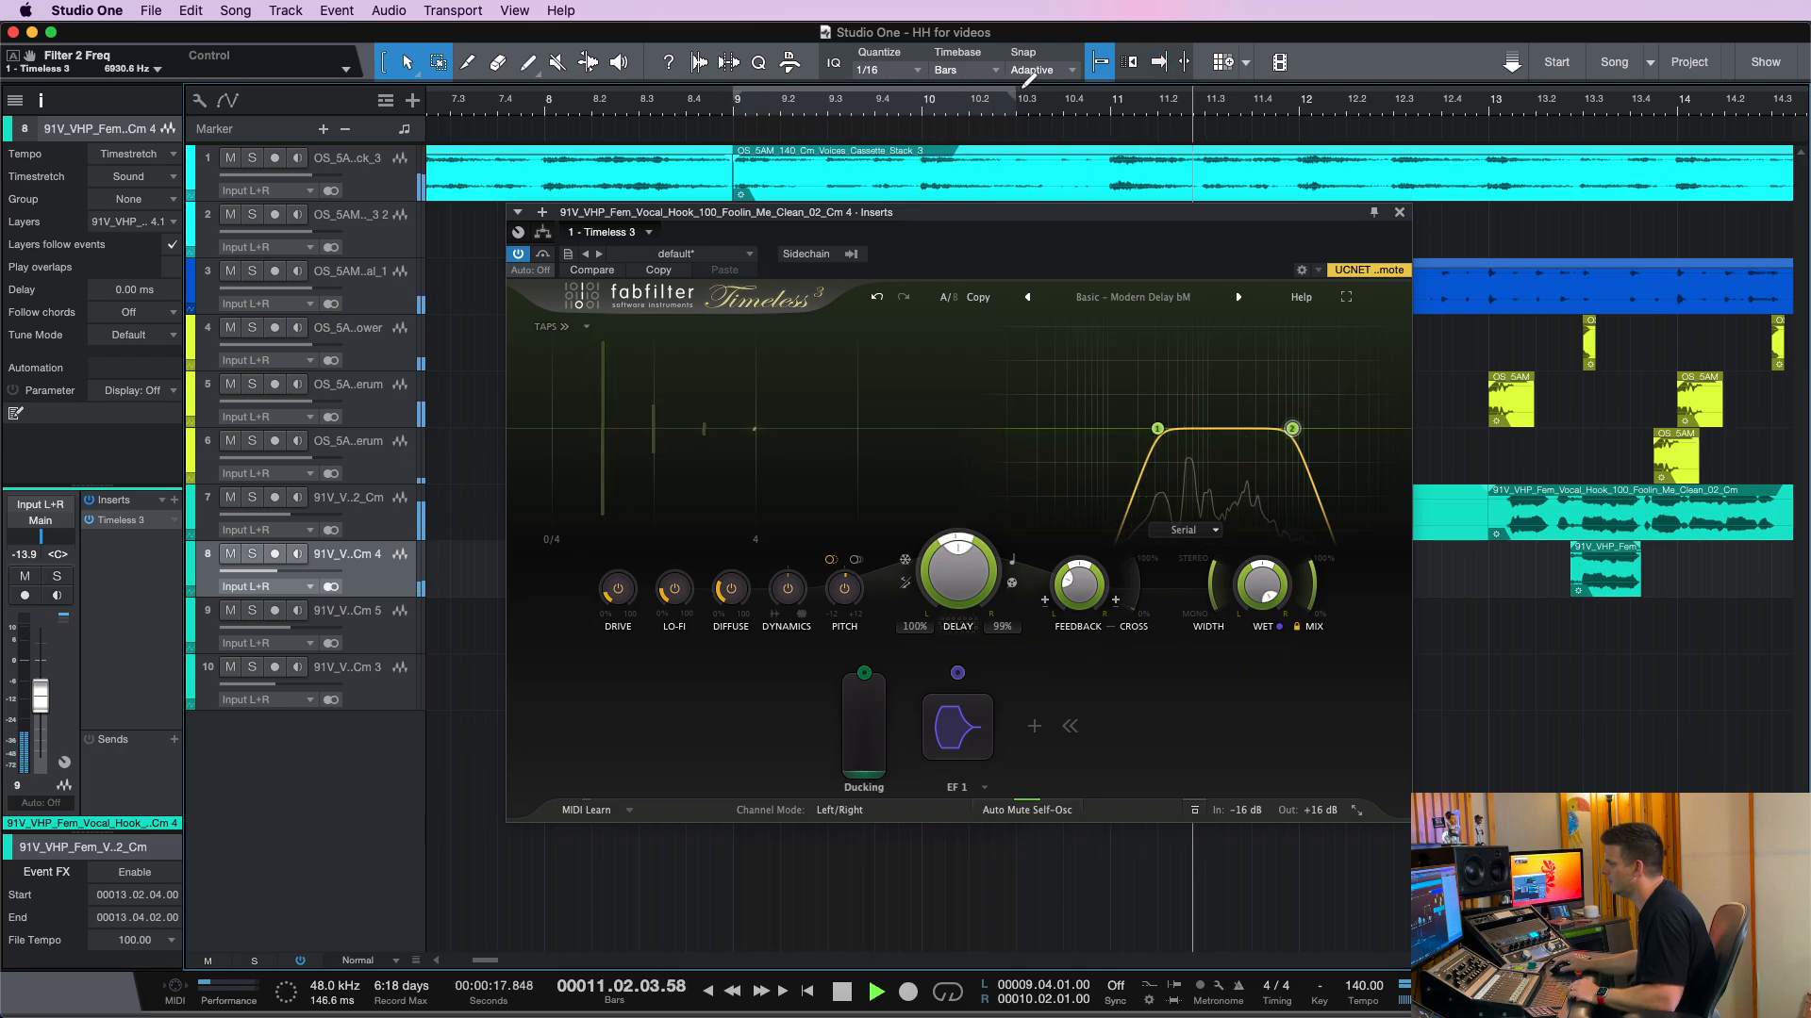
key("space")
left_click_drag(982, 210, 973, 160)
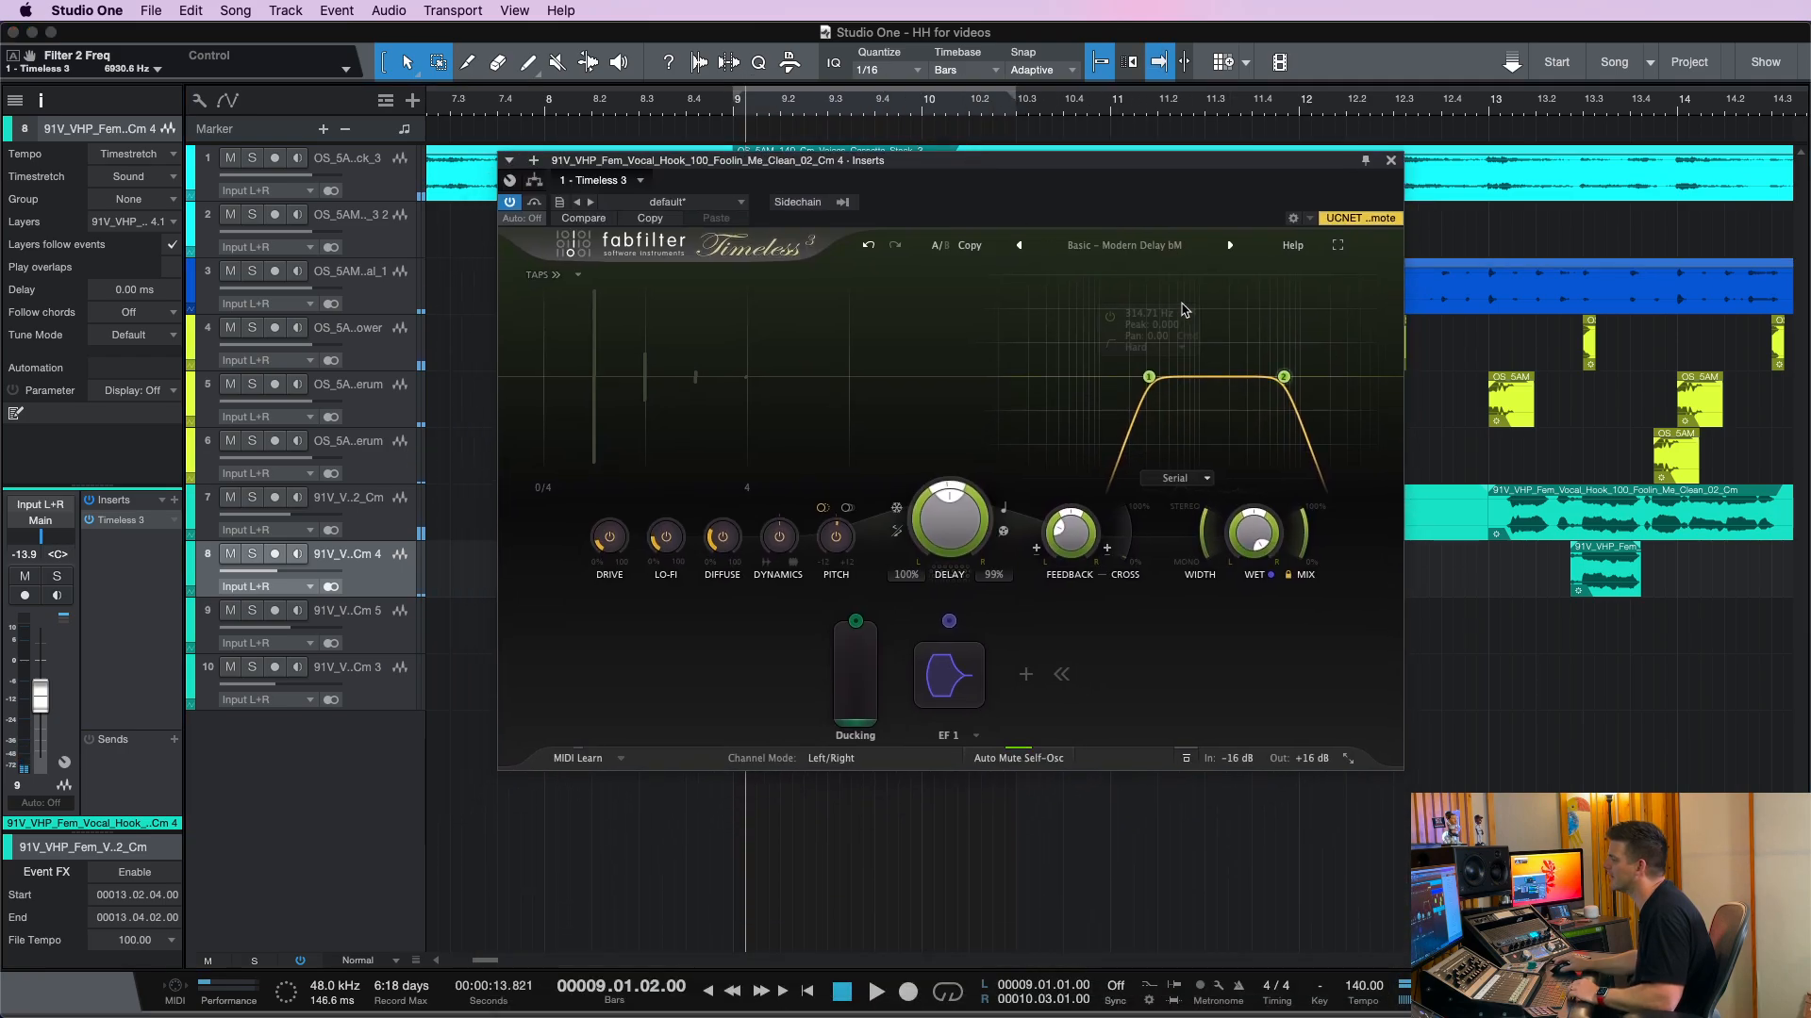
Load "General - The Triplets bM" from the Medium category and advance through "General - Well-behaved bM" to "General - Worn Oldie bM" during playback
left_click(1155, 247)
left_click(1155, 247)
left_click(1157, 251)
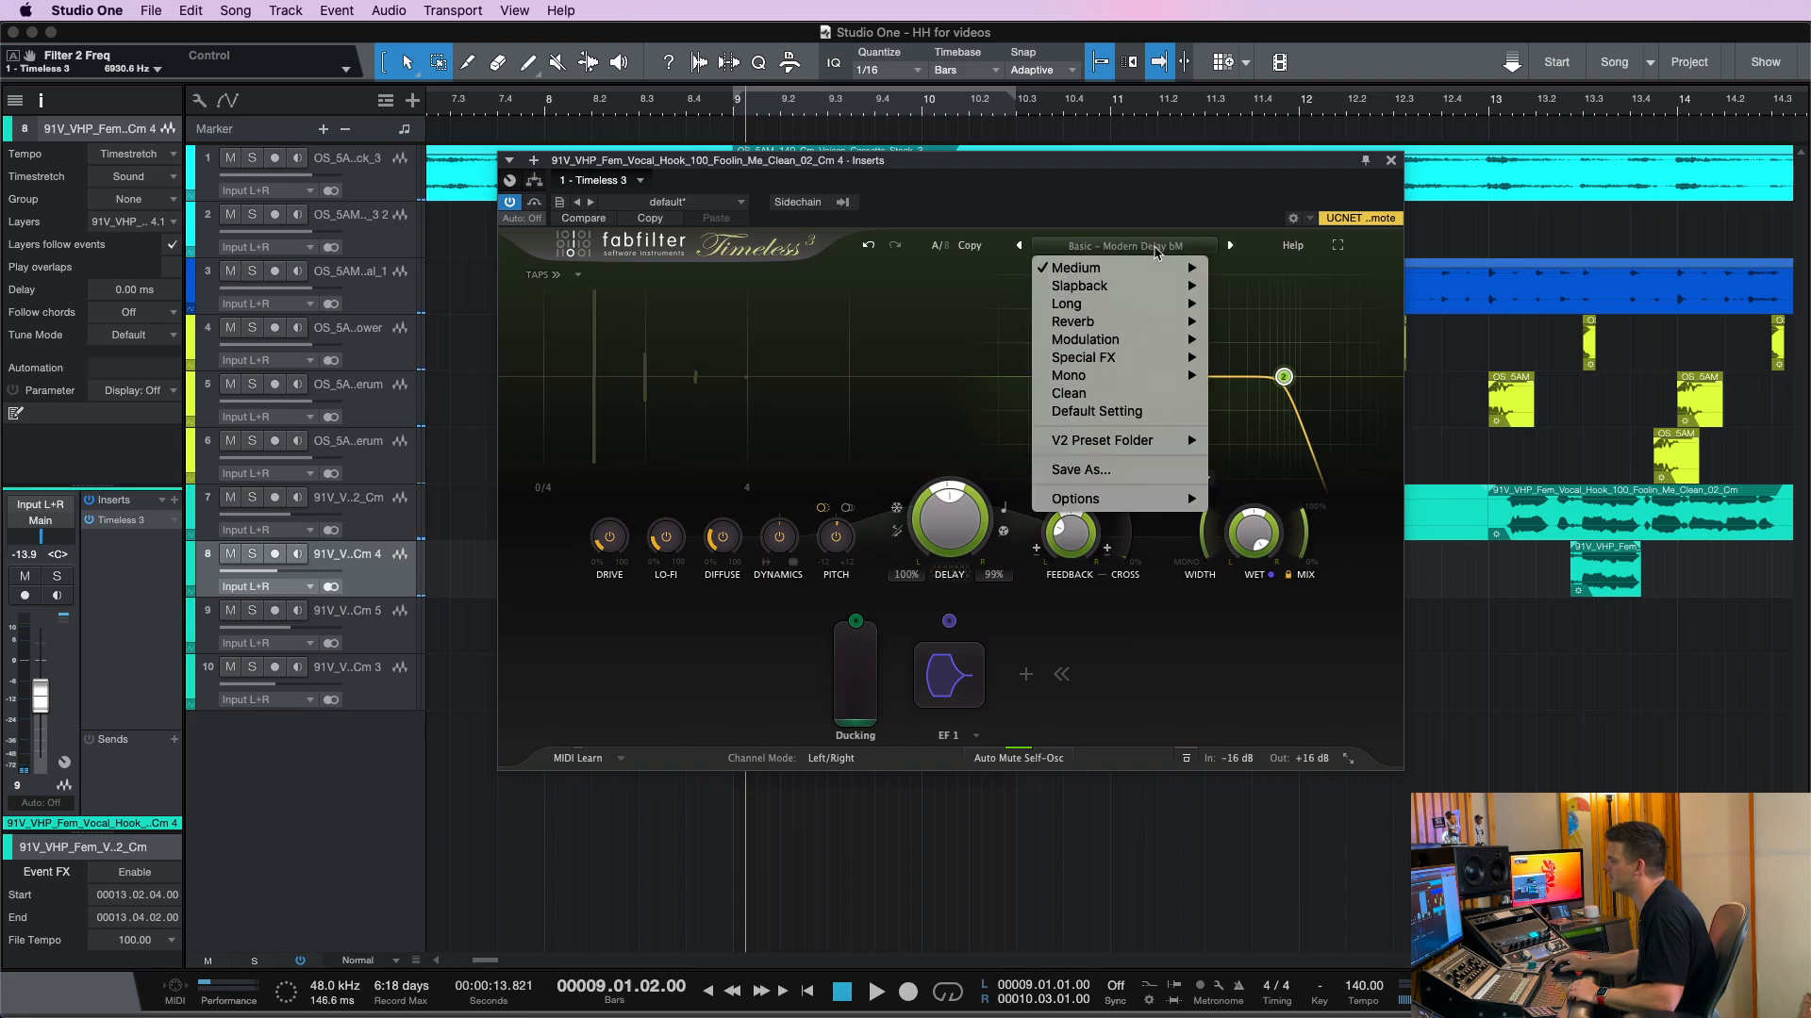
mouse_move(1141, 268)
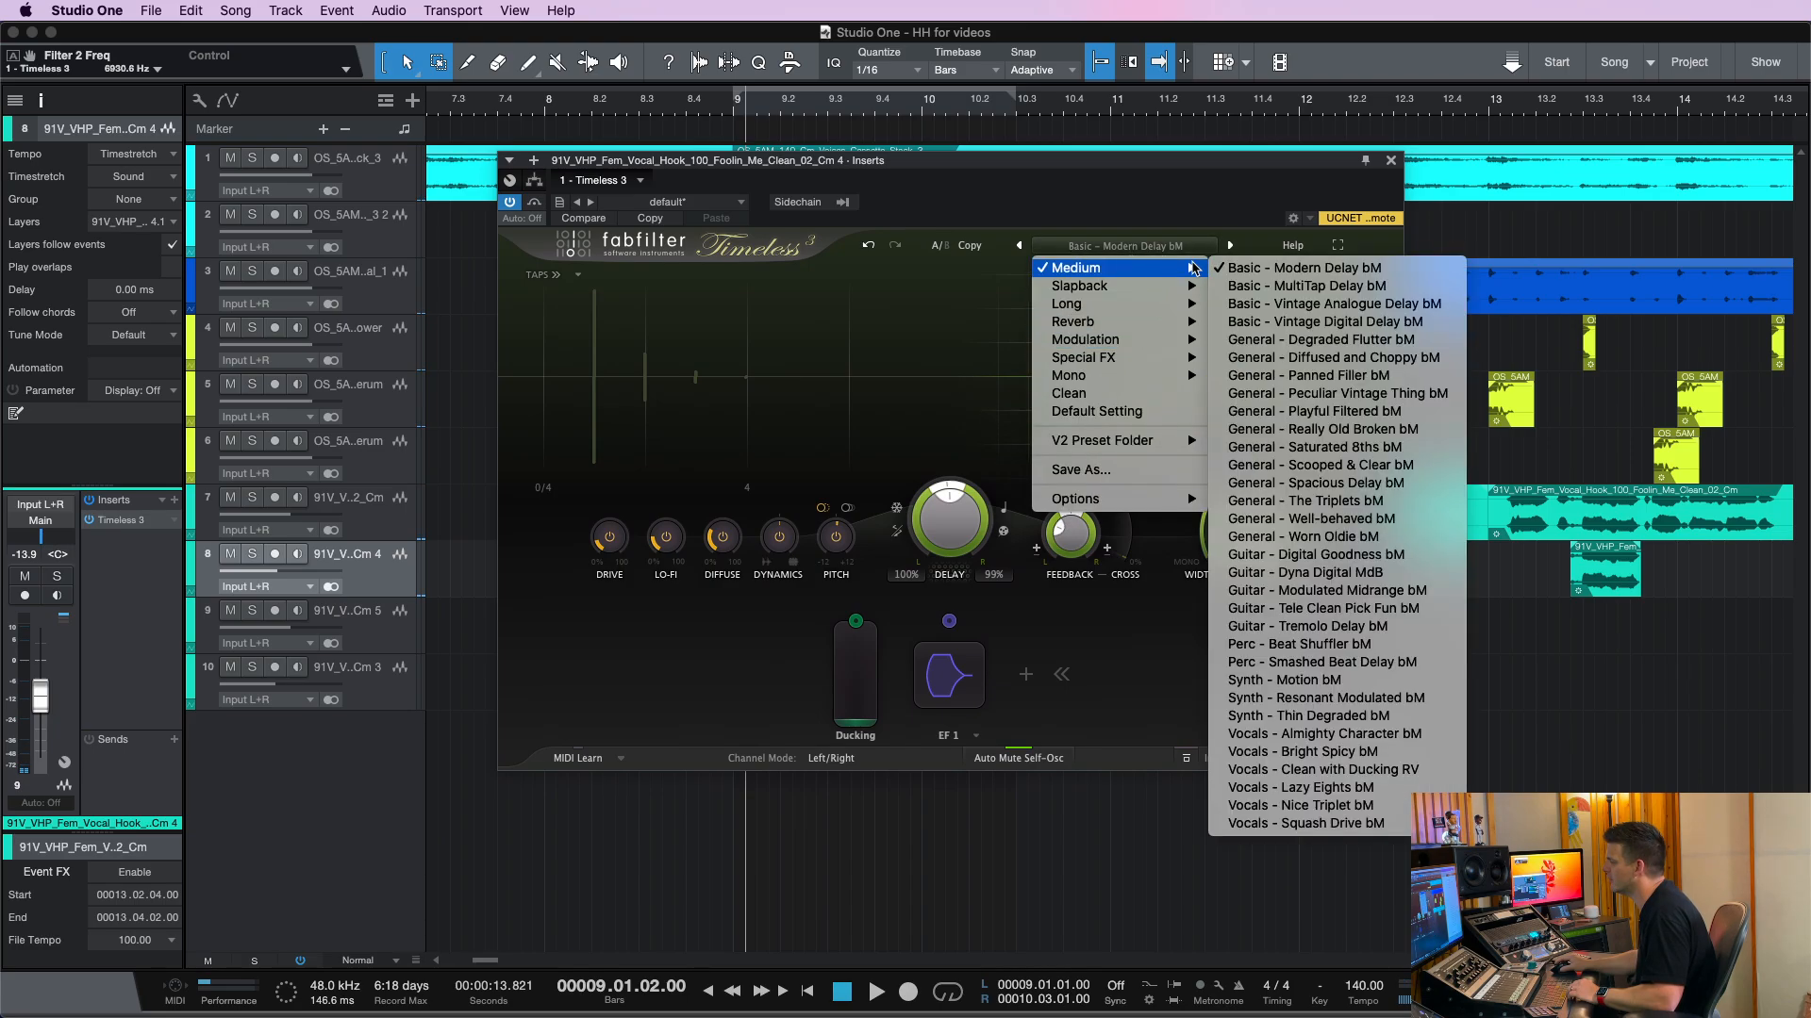
left_click(1305, 501)
key("space")
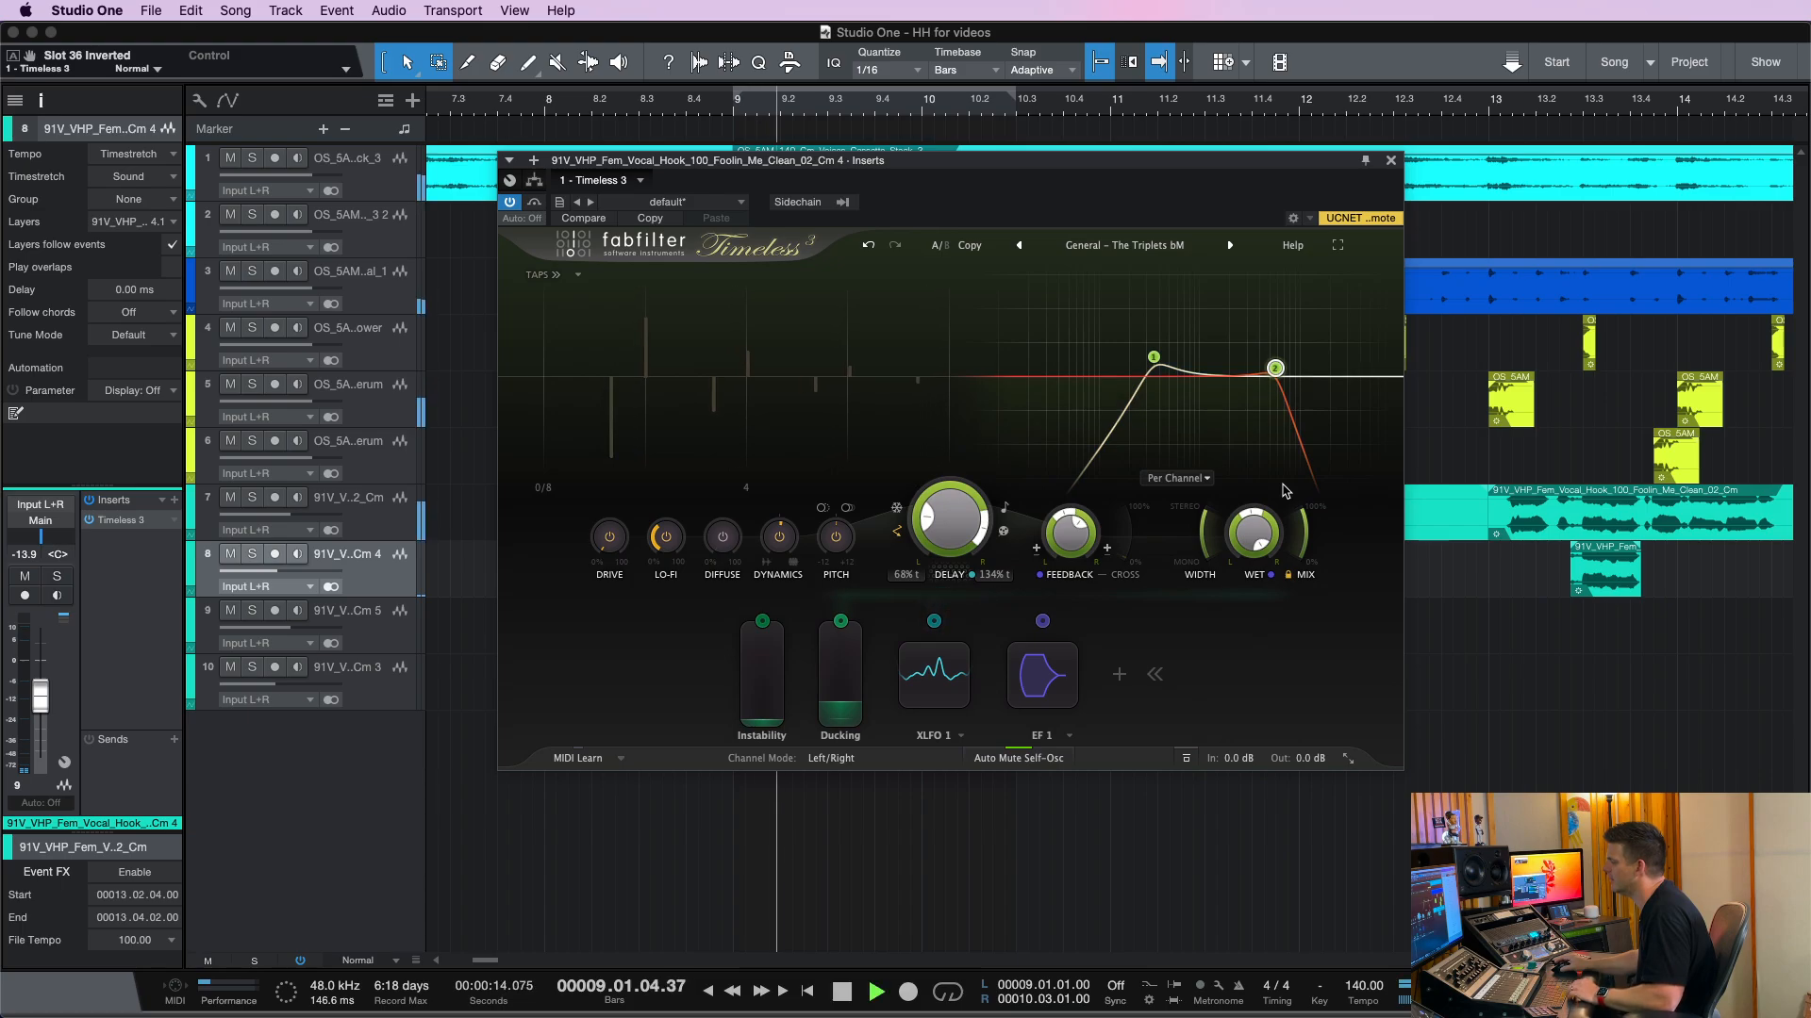
left_click(1230, 247)
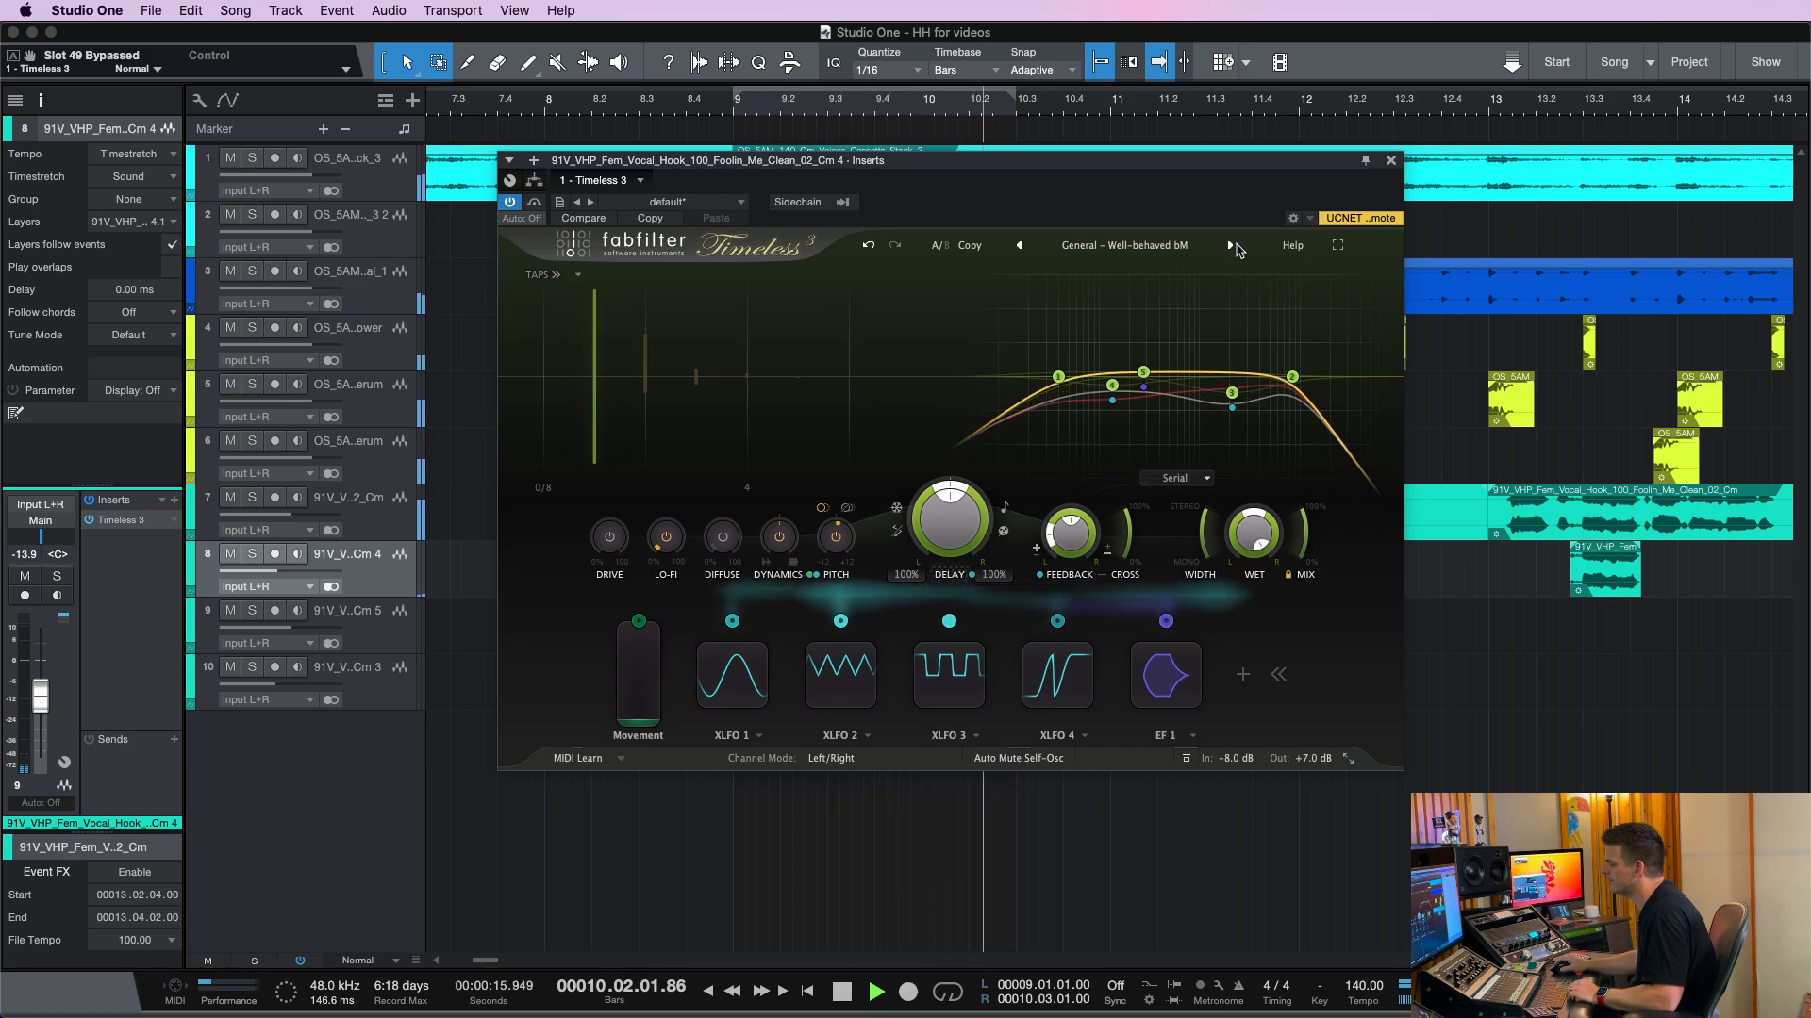
left_click(1232, 246)
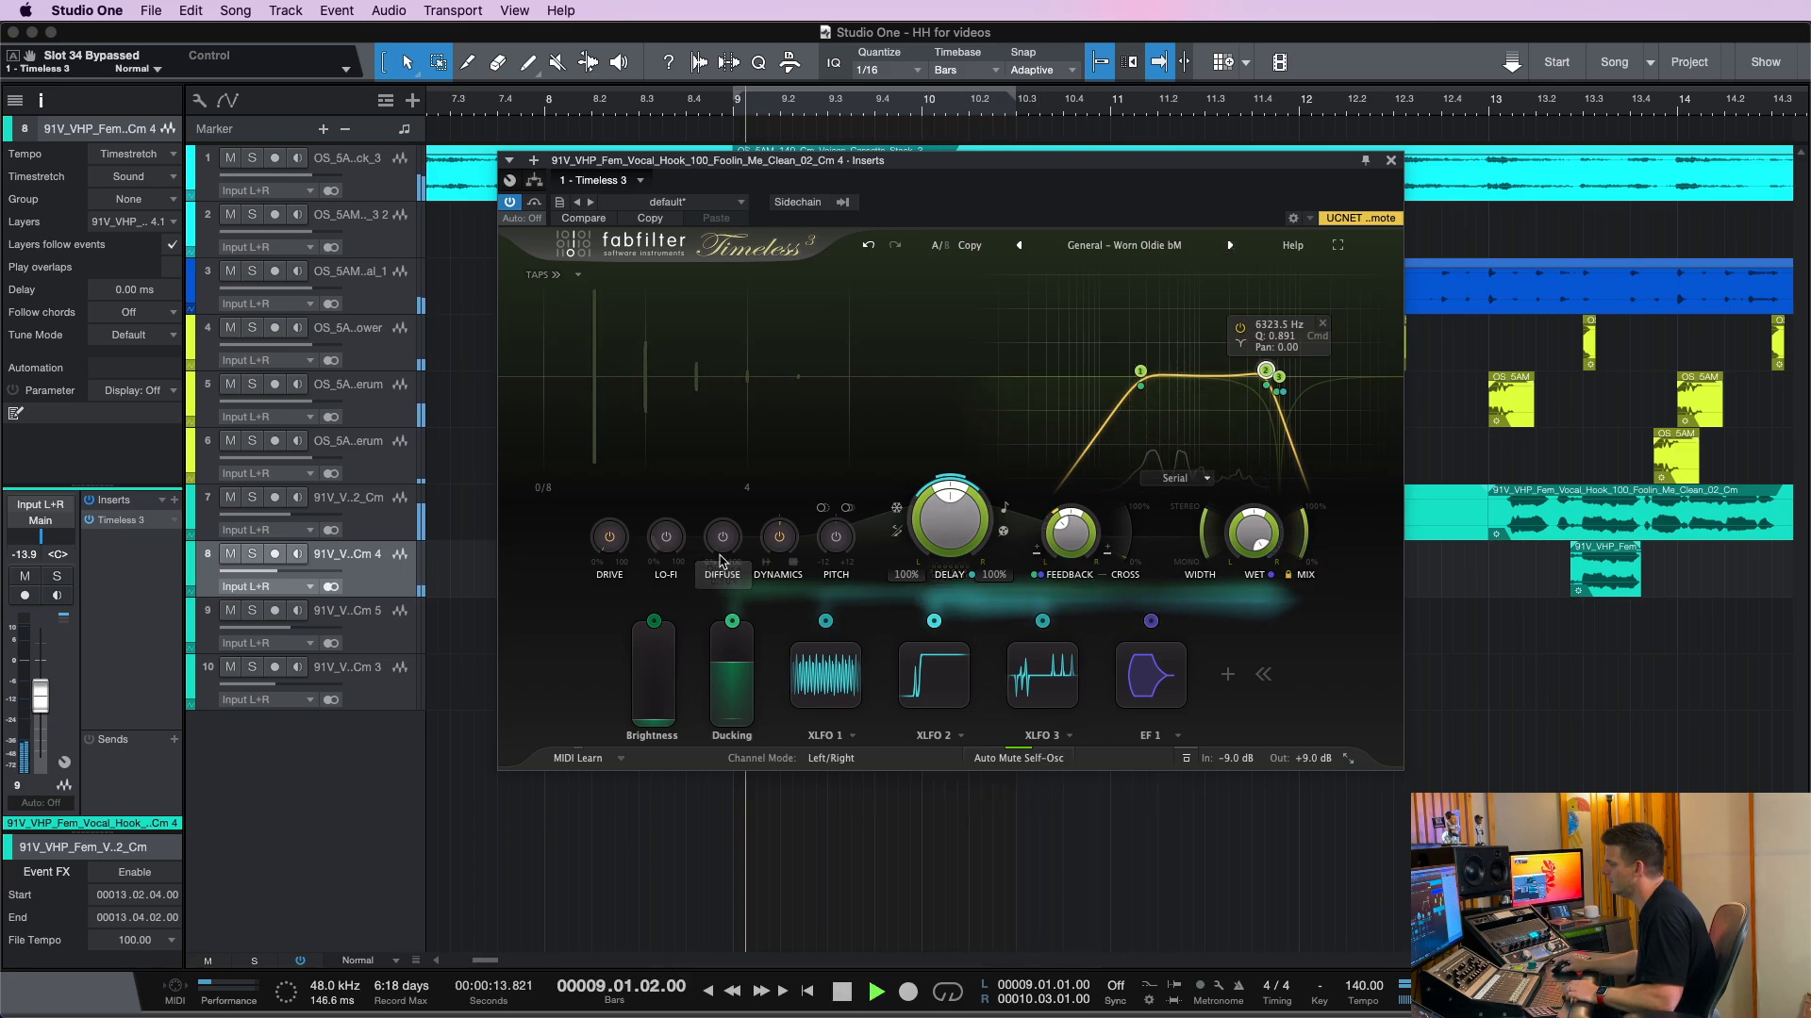
Load "General - Airy Driven Dotted 8ths bM" from the Long category, audition it, advance to "General - Chorused Tape Echo RV" and stop playback
left_click(1170, 247)
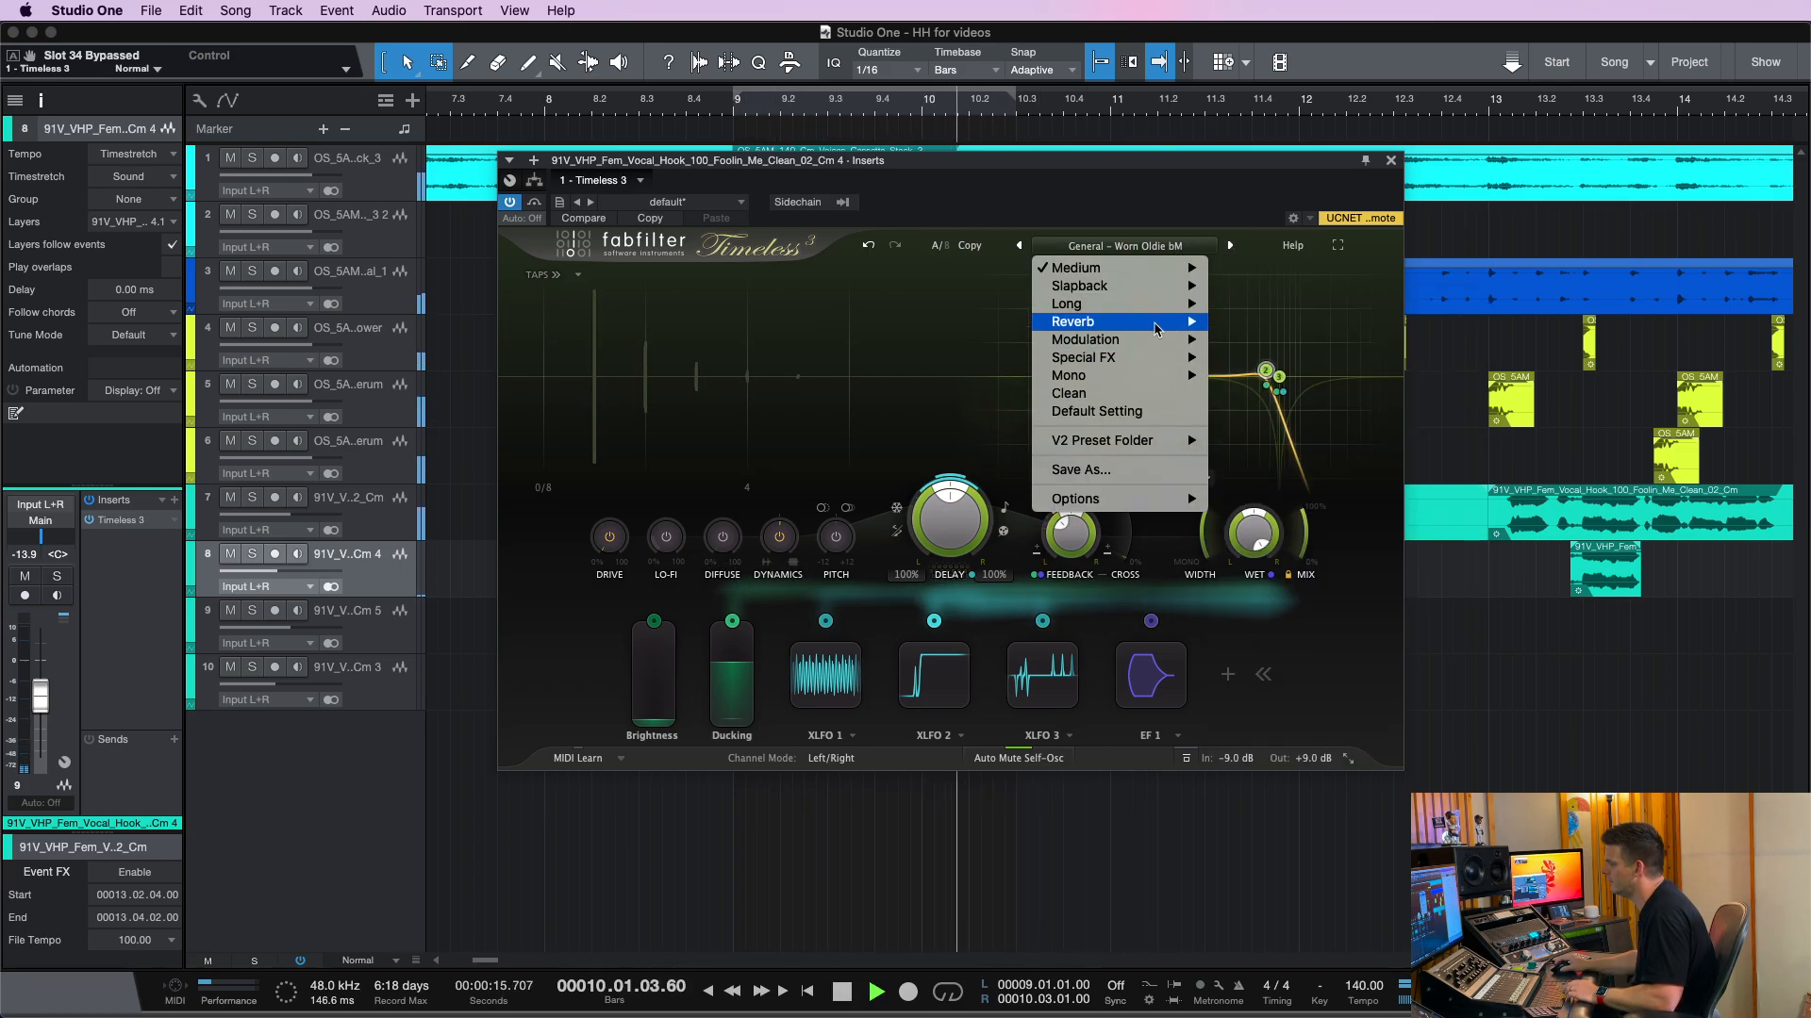
mouse_move(1179, 303)
left_click(1257, 304)
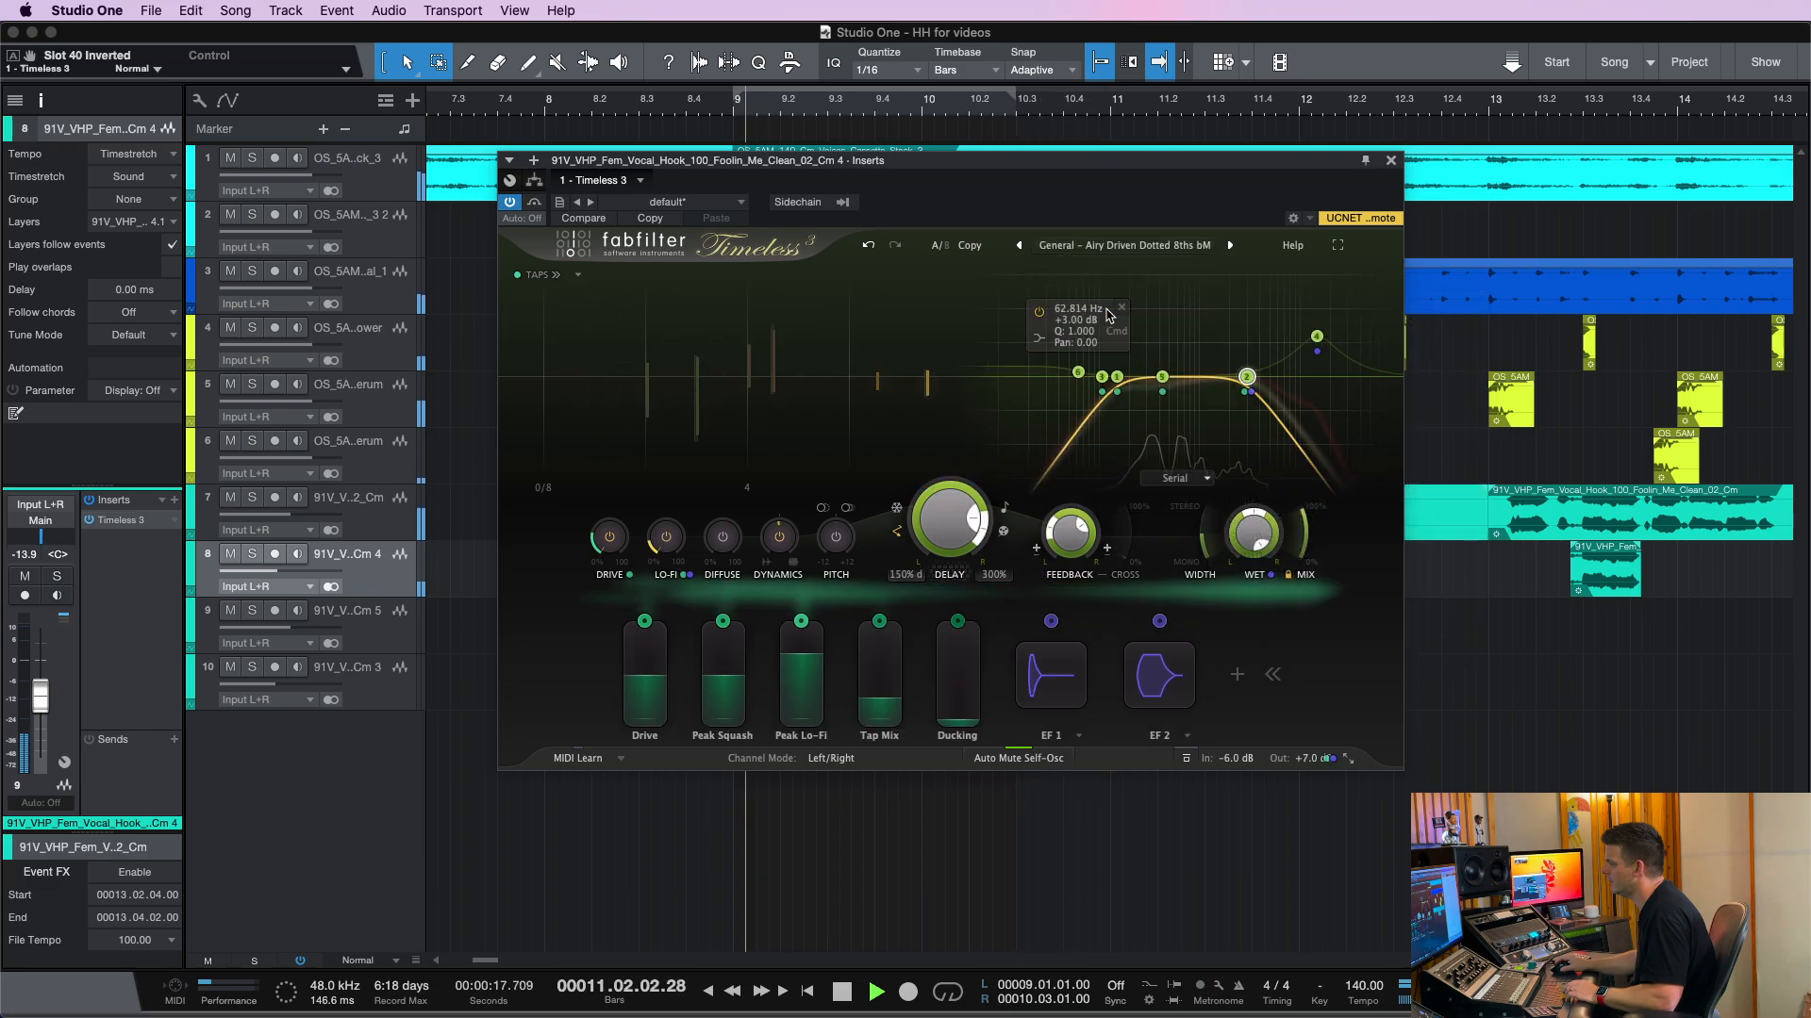
left_click(1238, 249)
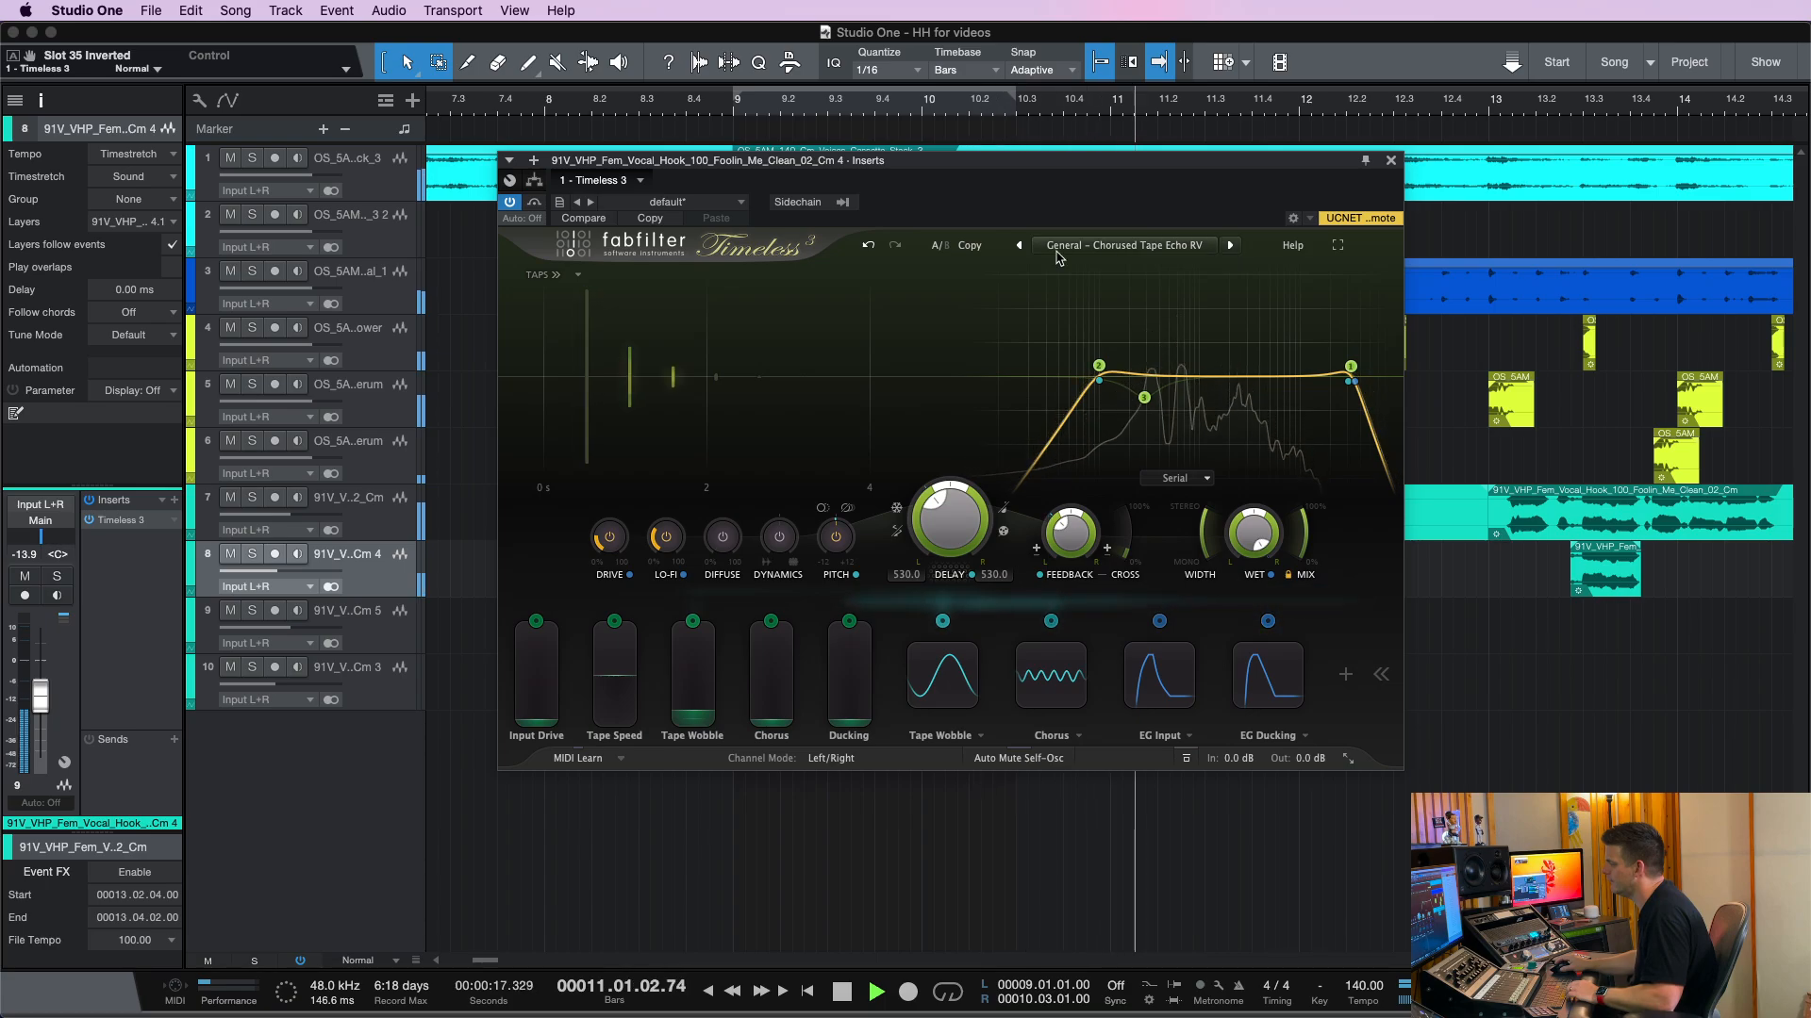
key("space")
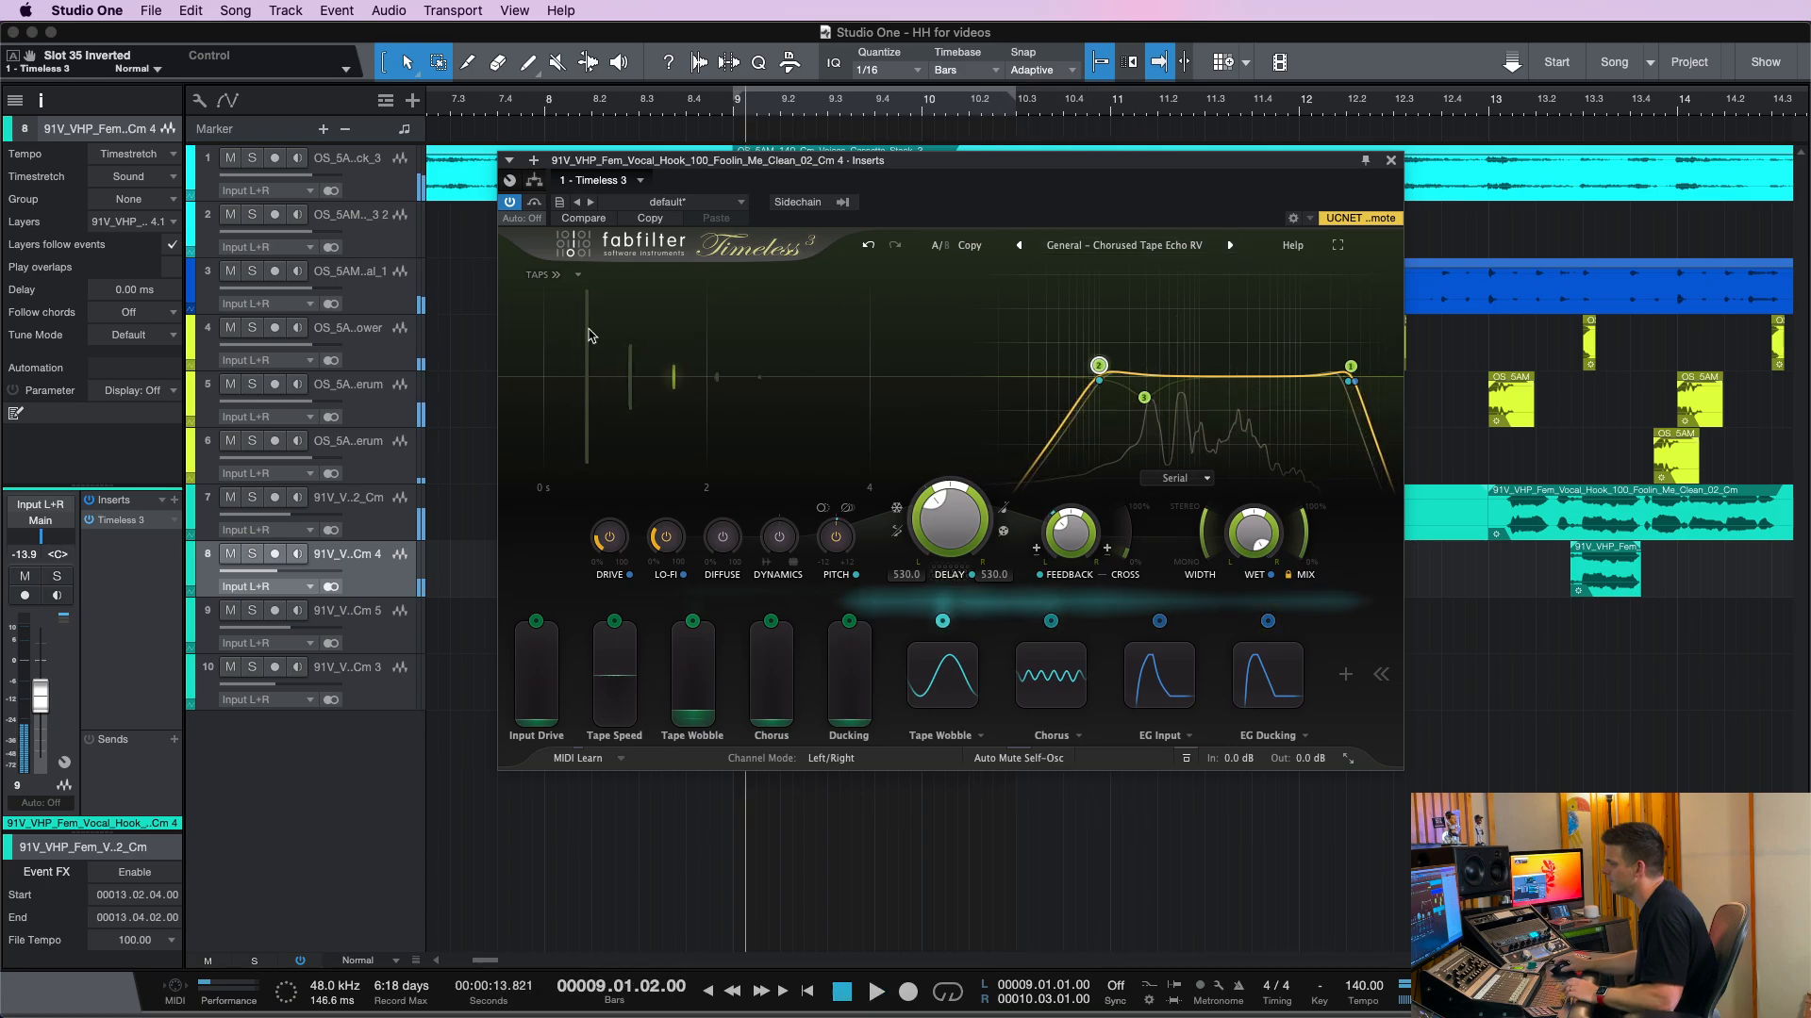
Close track 8's plug-in window and insert a soloed Timeless 3 delay after Pro-R on vocal track 7
left_click(1388, 162)
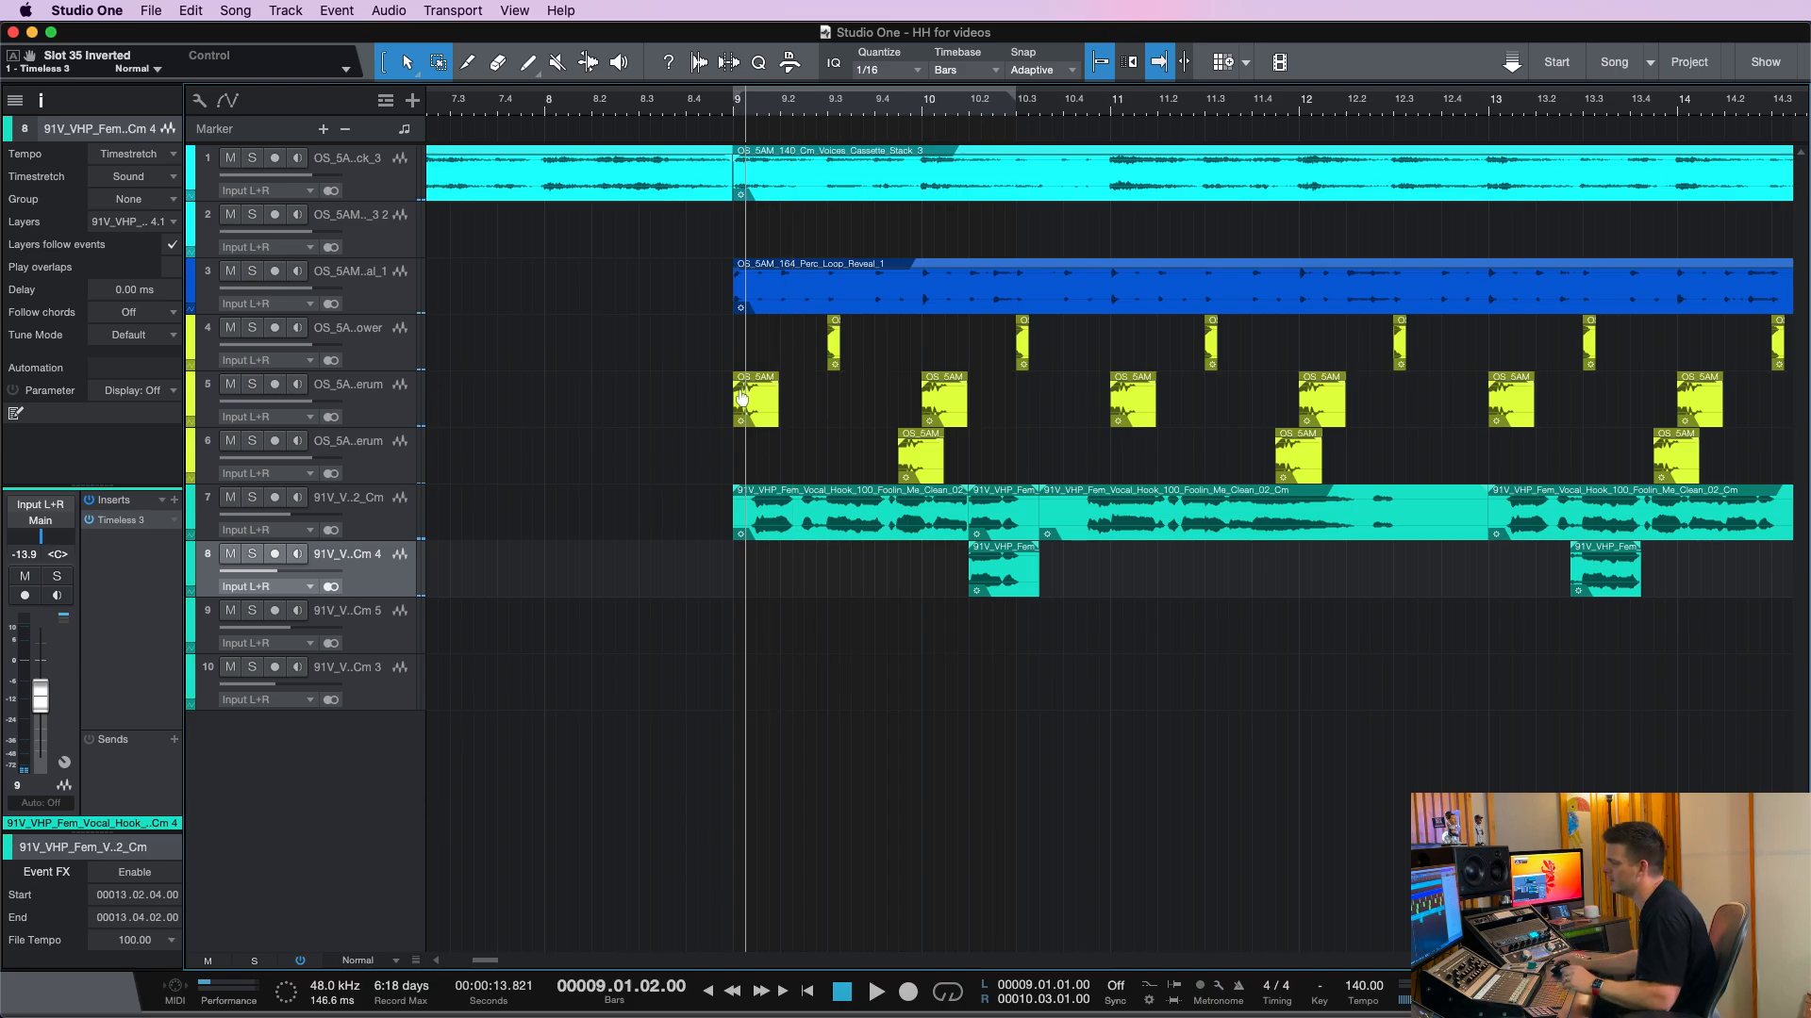
left_click(367, 515)
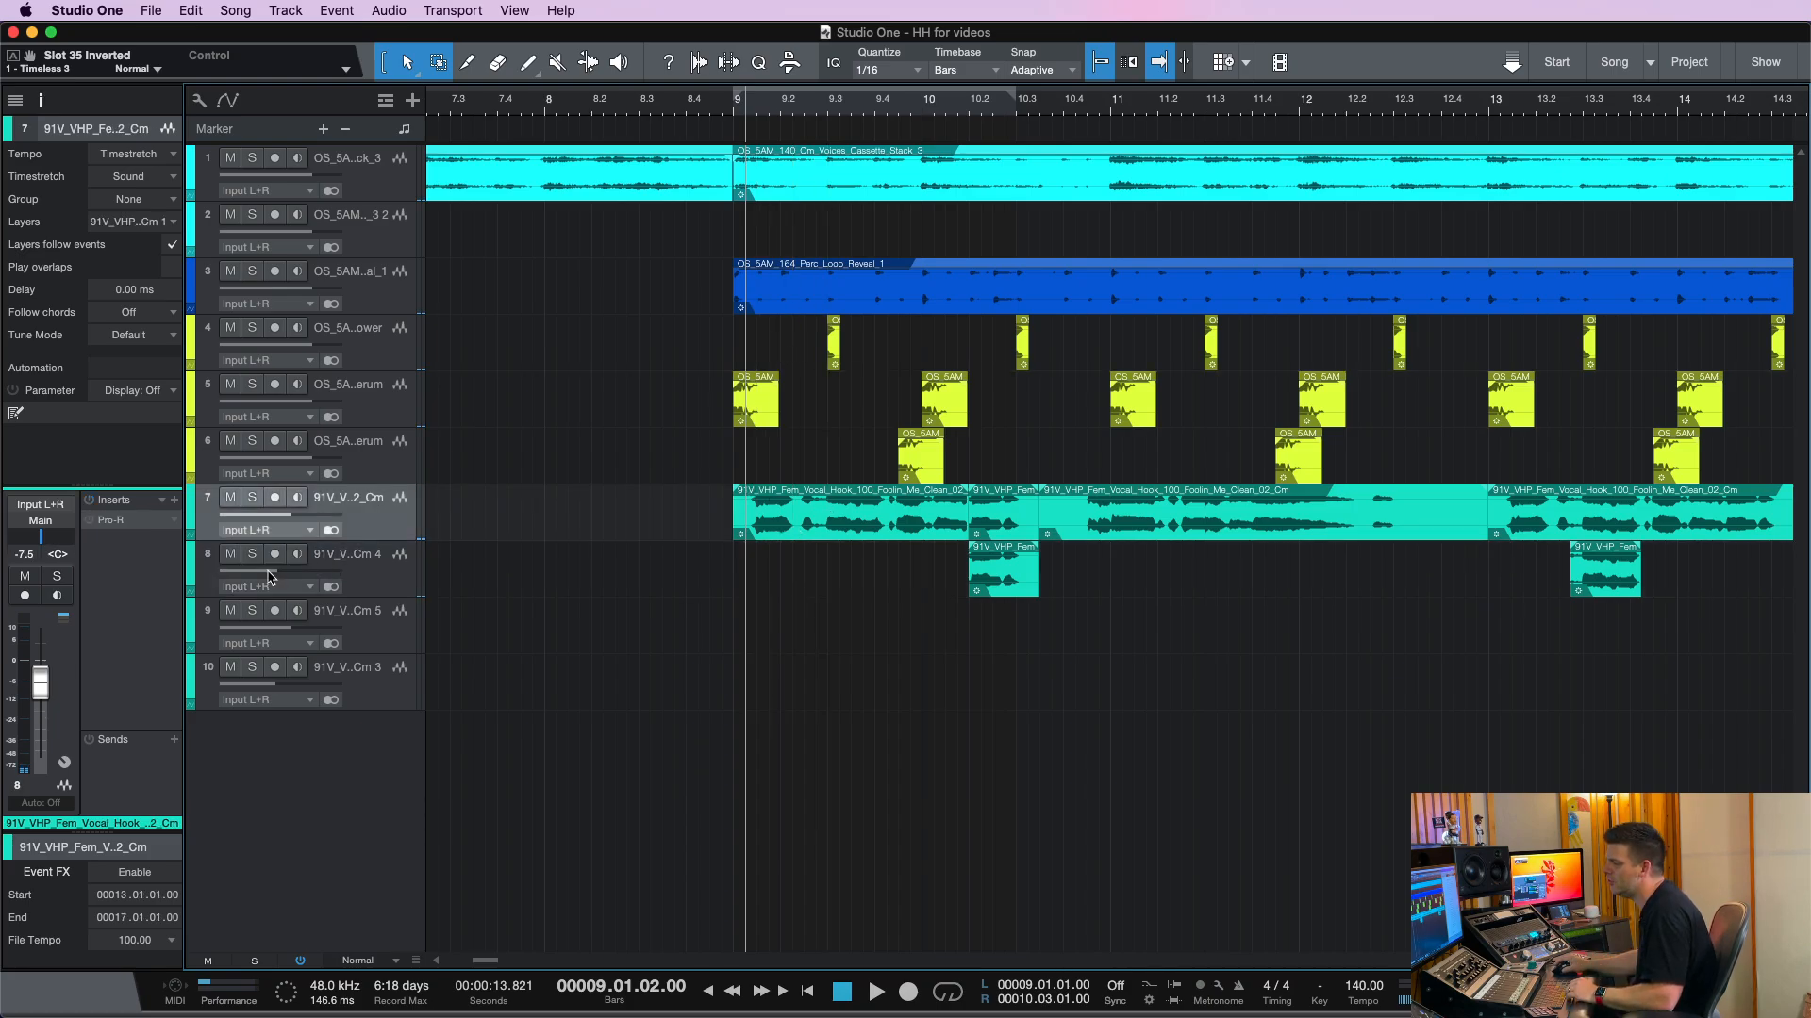
left_click(173, 522)
left_click(154, 529)
left_click(174, 501)
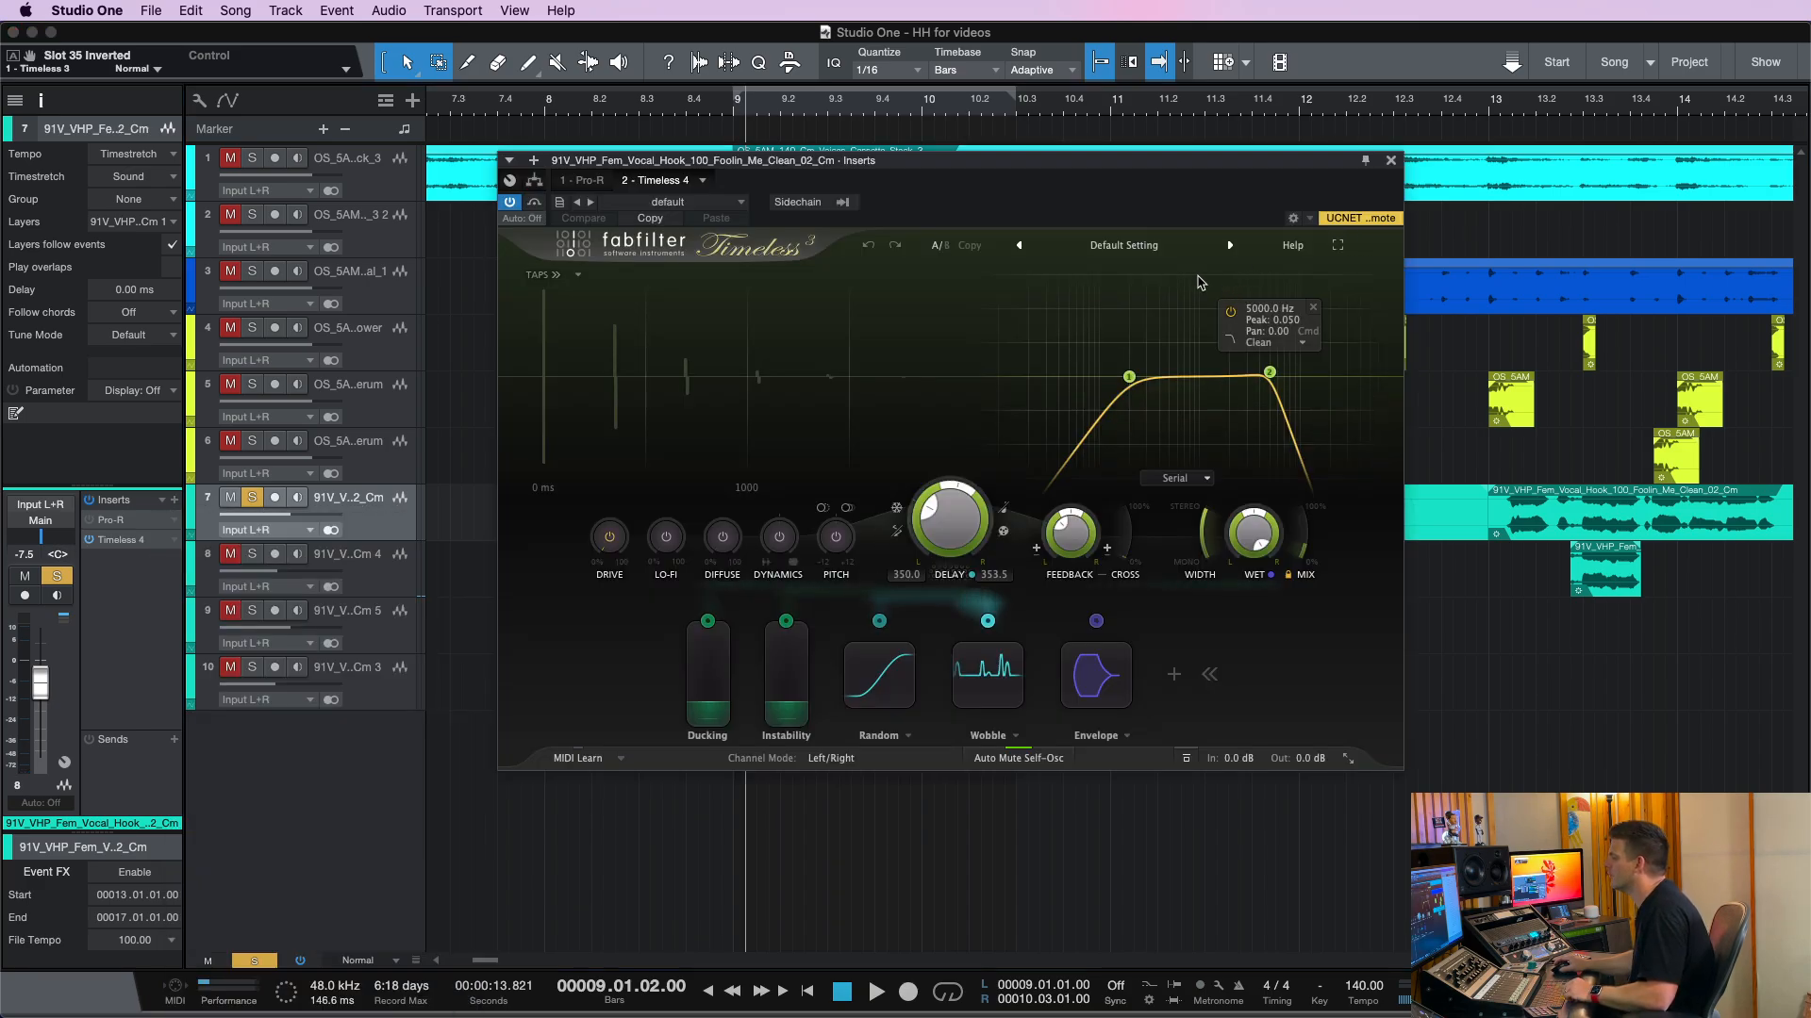
Load the "16th Note Stereo Slapback bM" preset from the Slapback category, move the plug-in window aside and play the vocal
left_click(1123, 245)
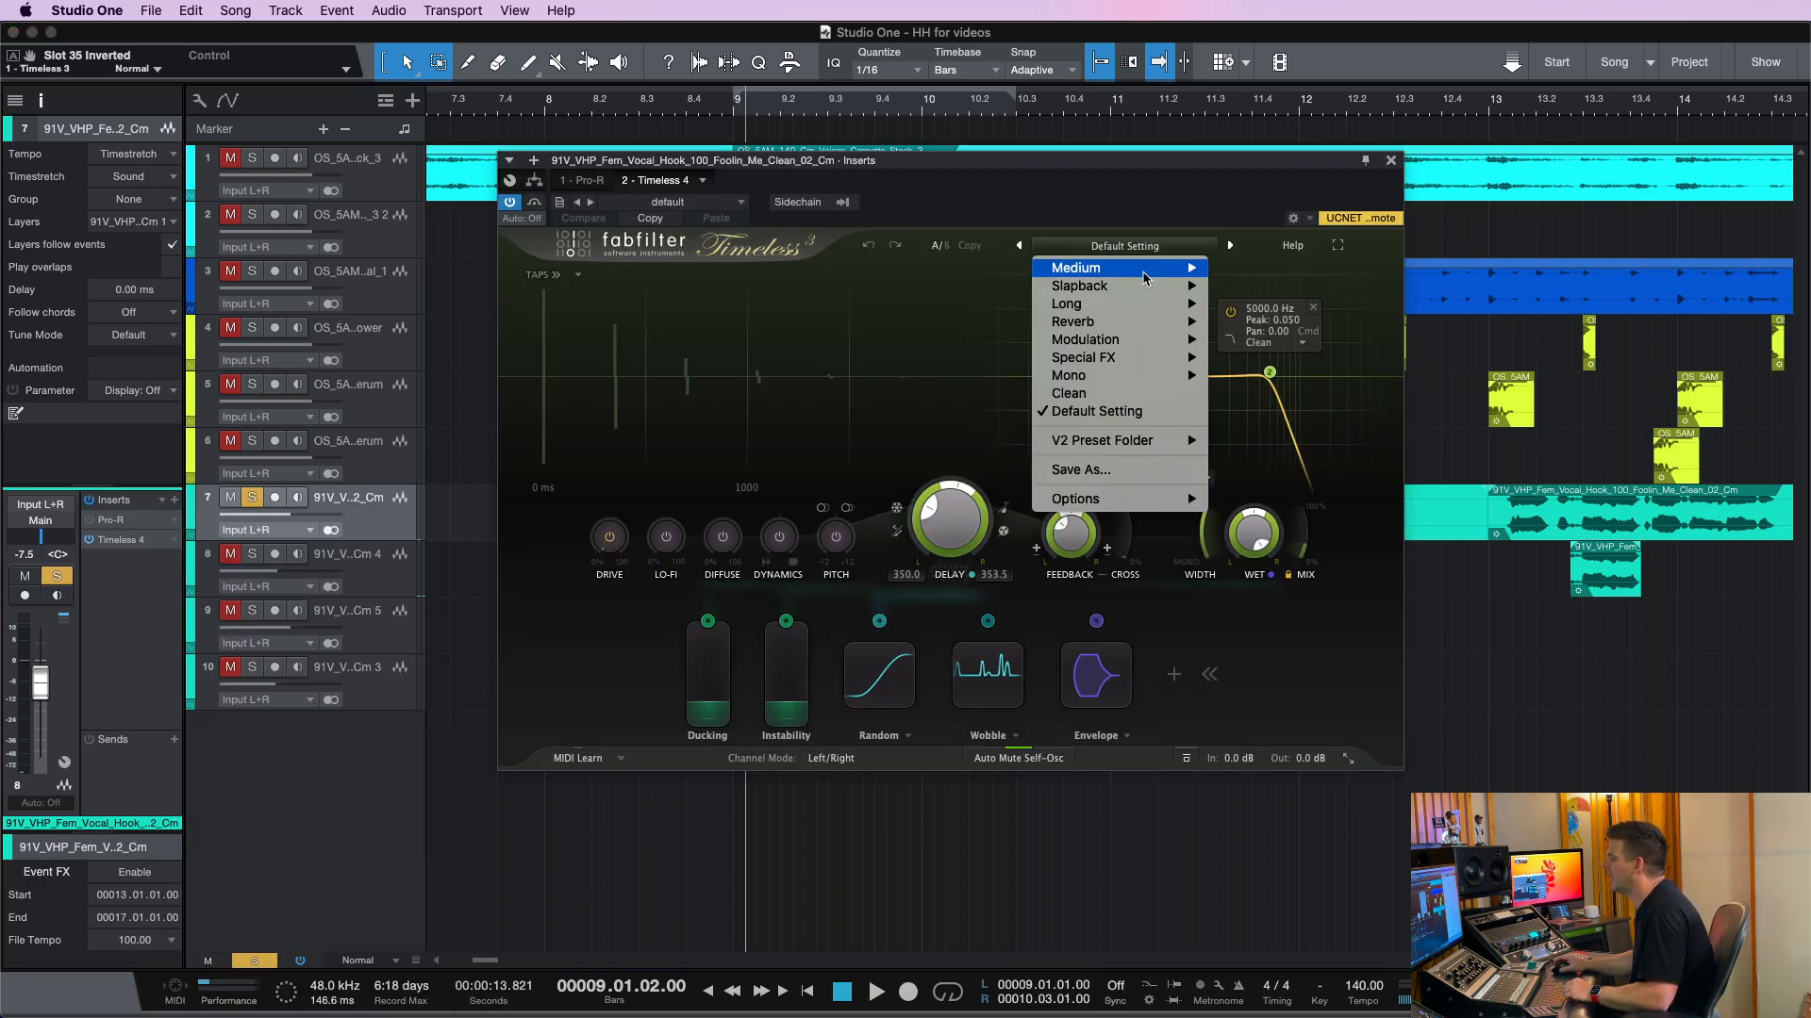
mouse_move(1065, 283)
left_click(1263, 283)
left_click_drag(1192, 175, 1244, 144)
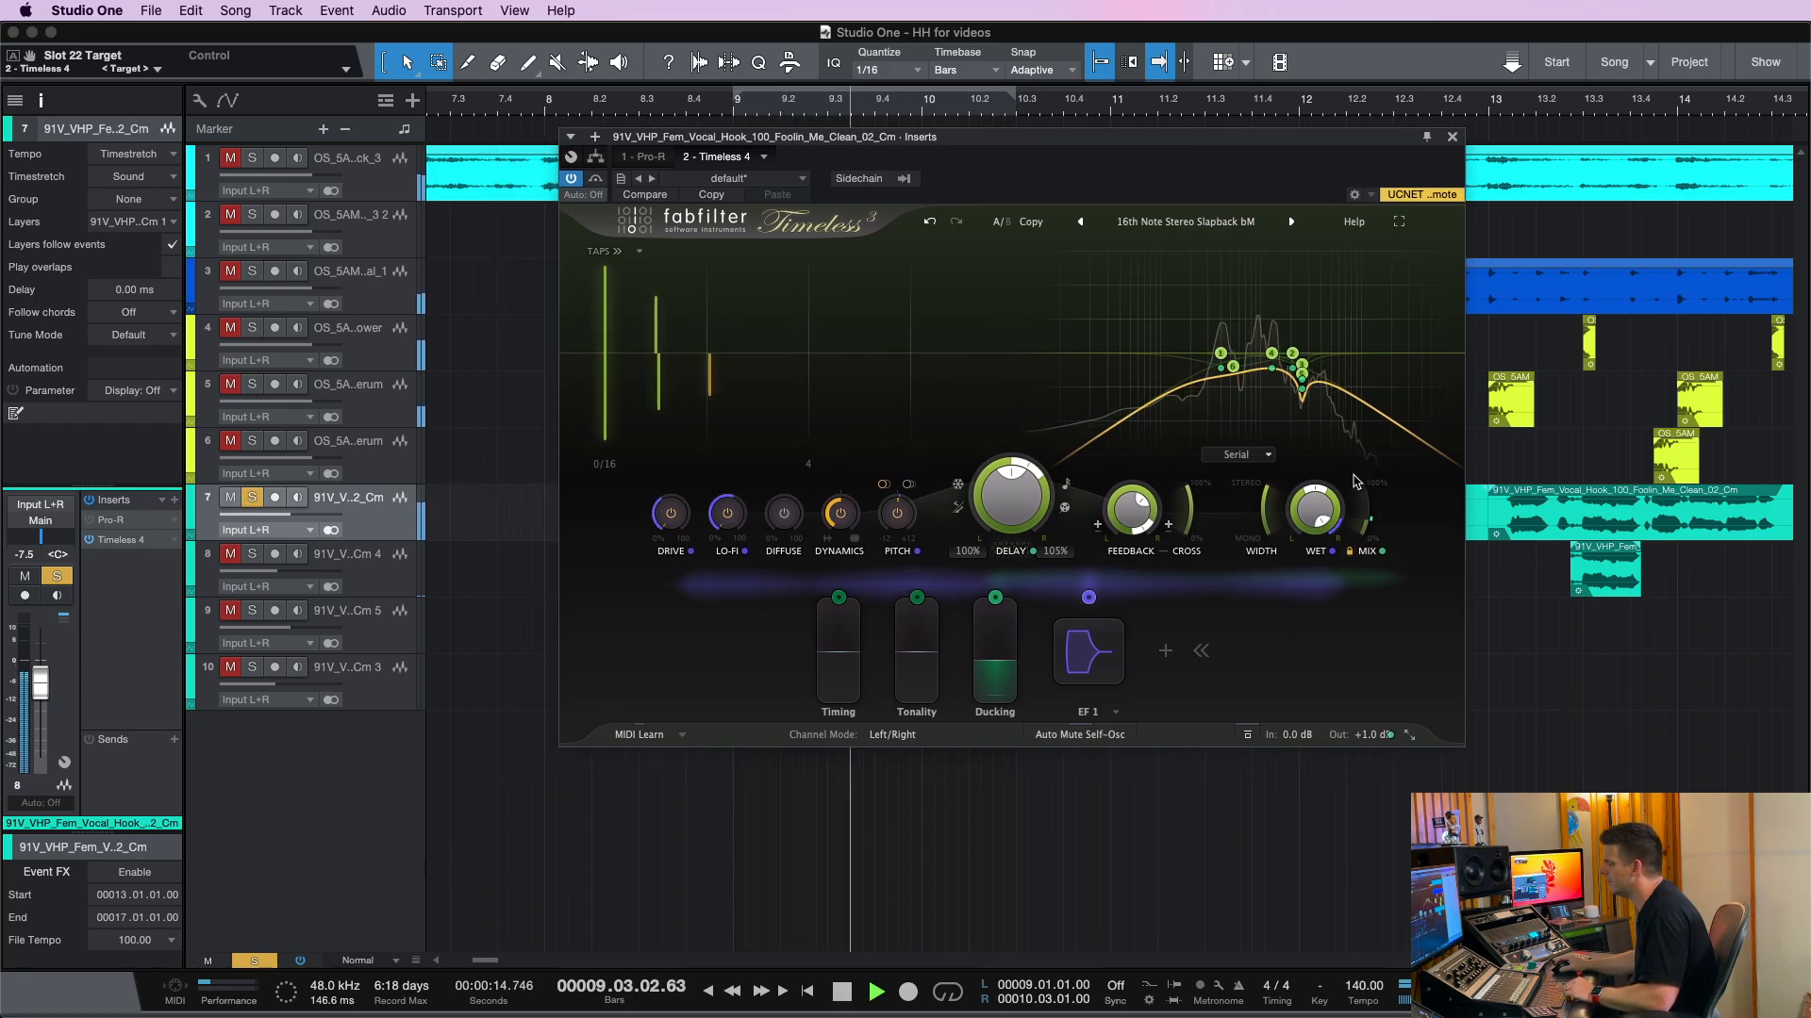
Compare the slapback with the delay bypassed, reduce its Mix to about 19% and audition the result
left_click(595, 178)
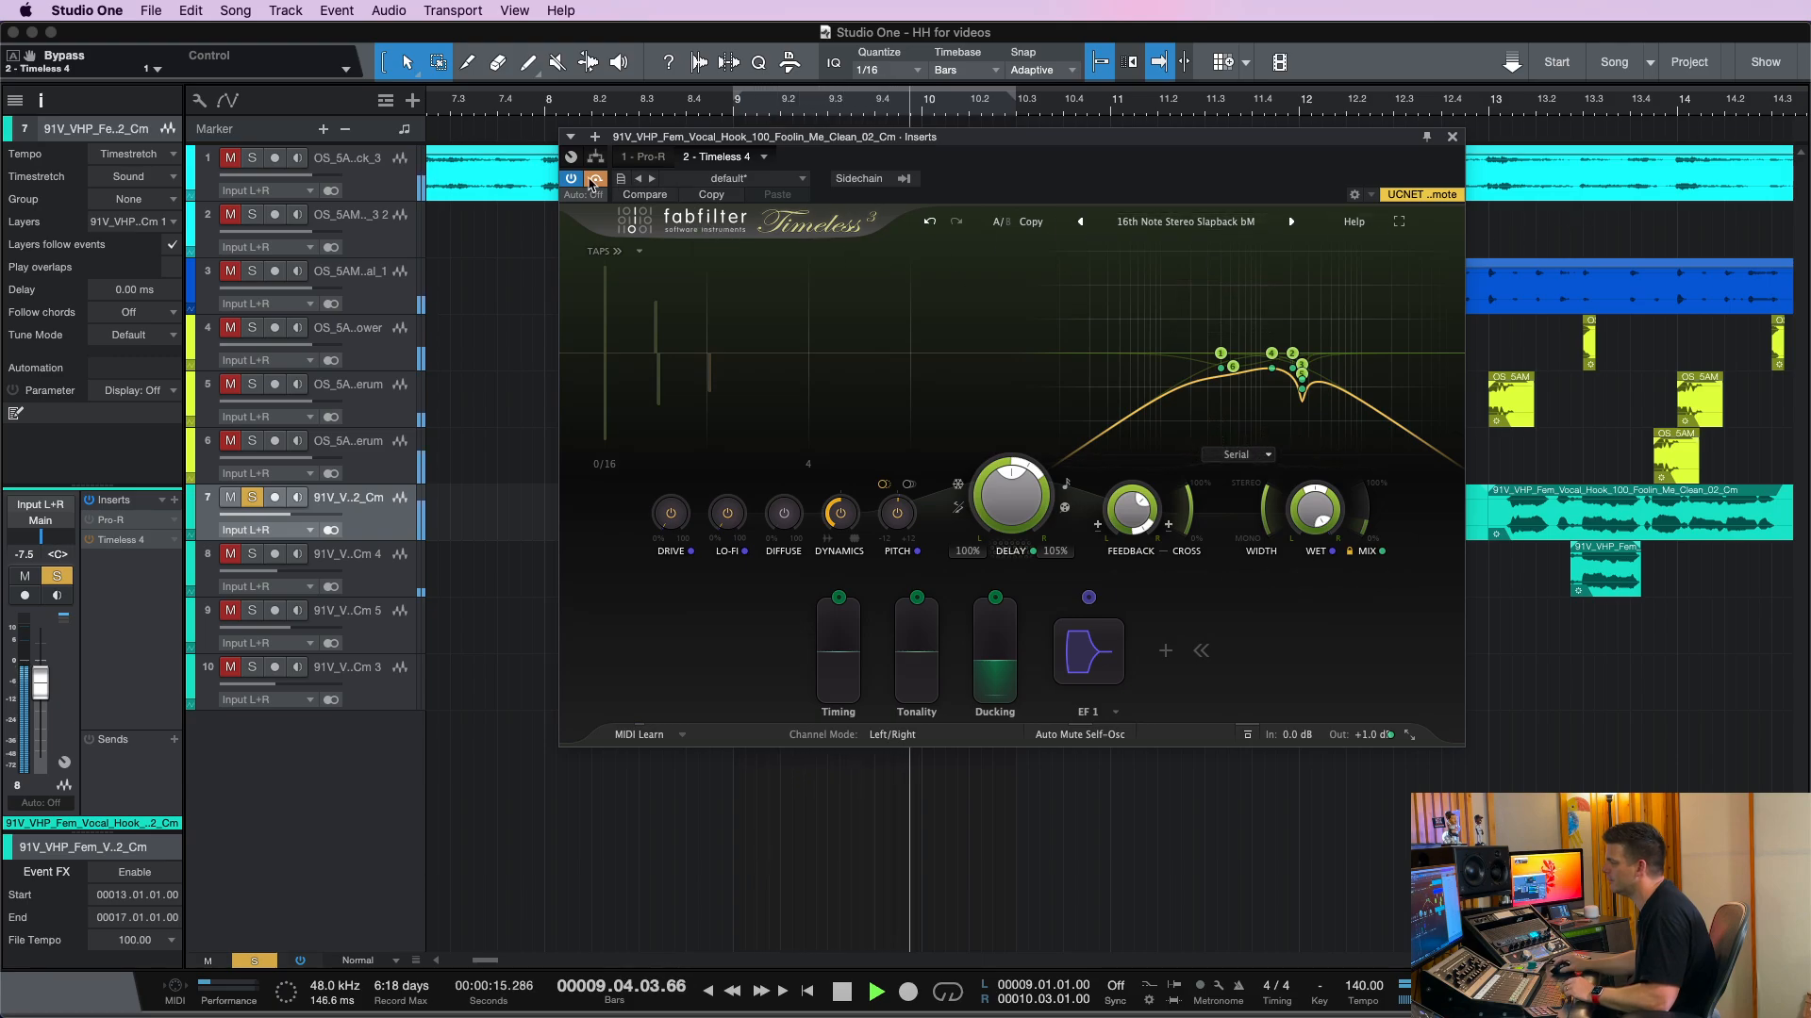
left_click(595, 179)
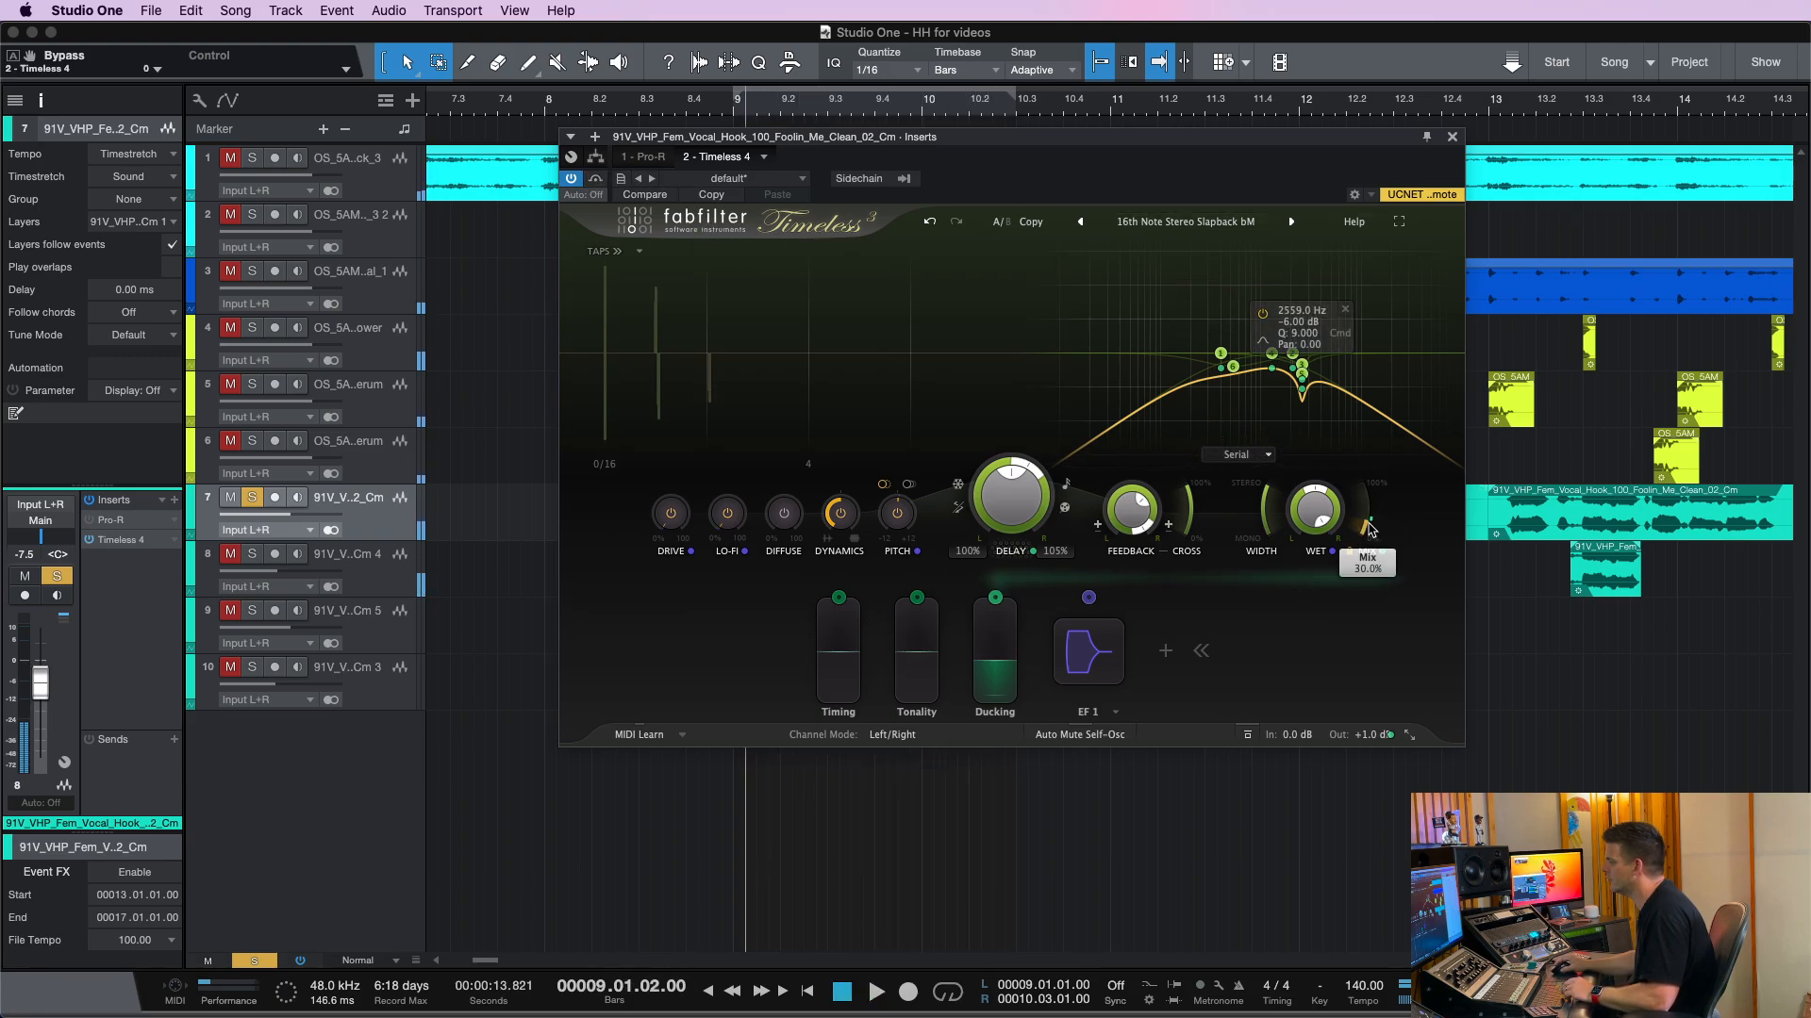
left_click_drag(1369, 529, 1364, 537)
key("space")
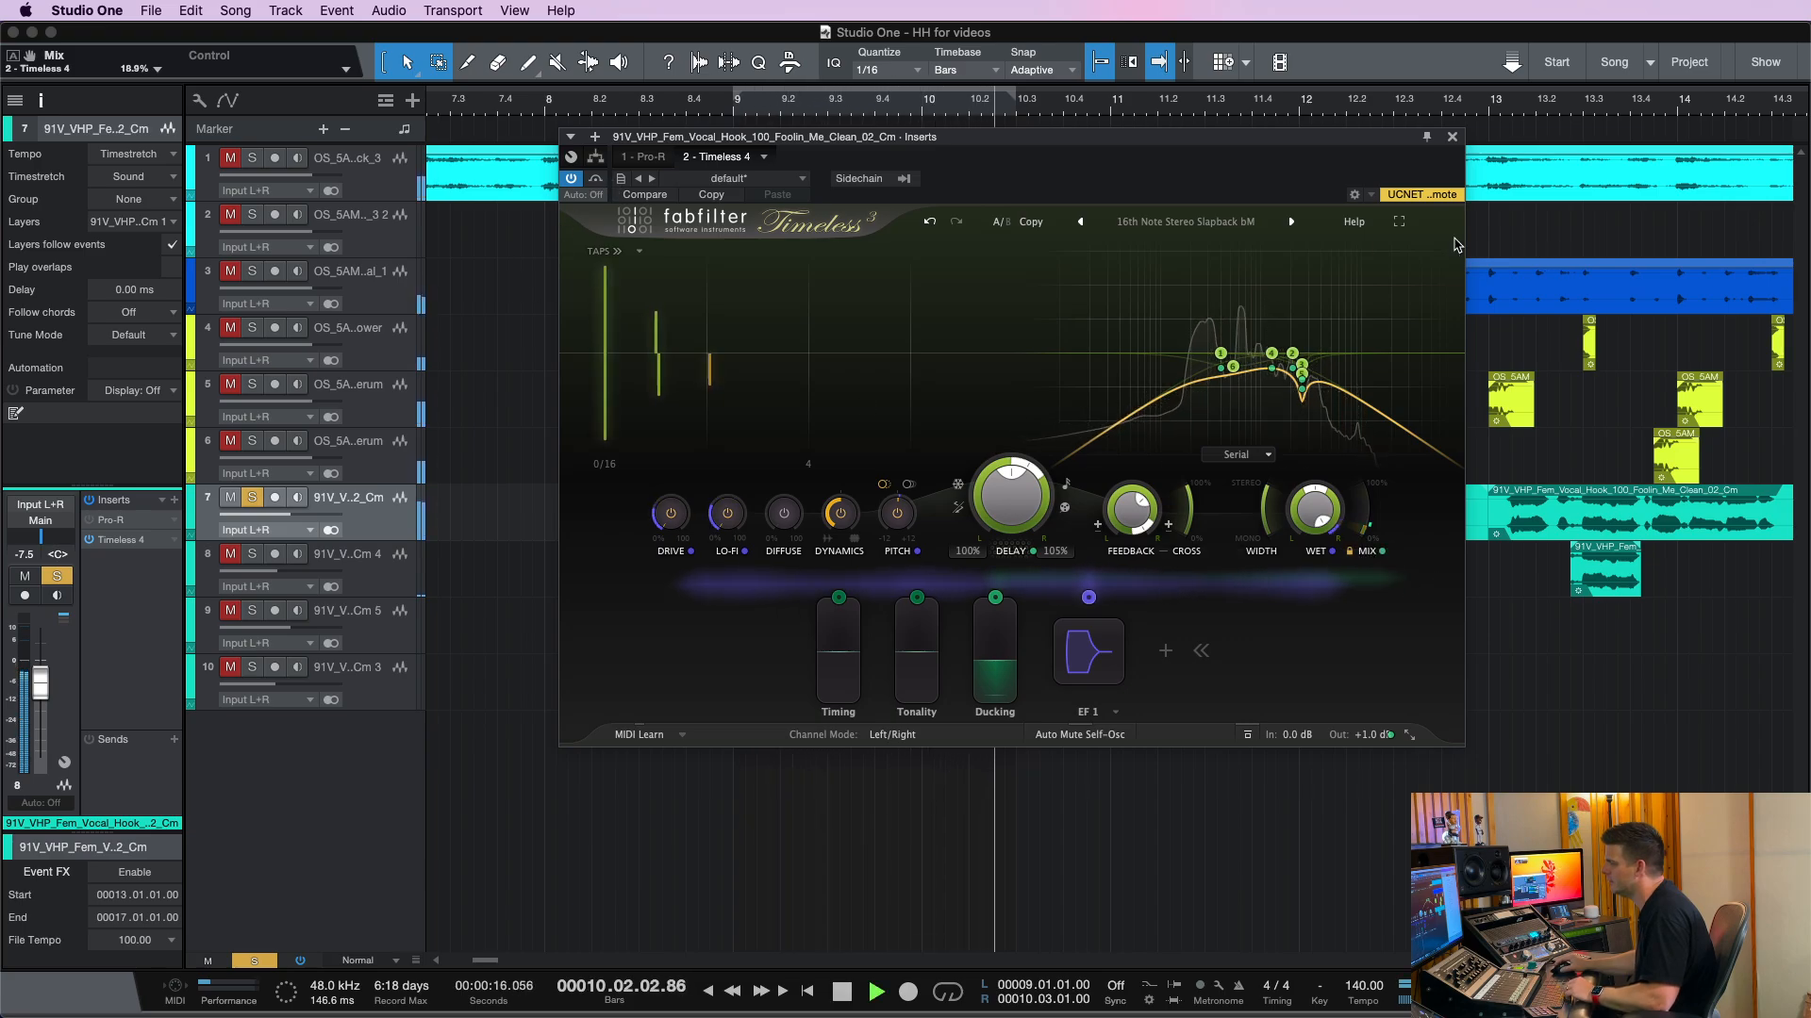
key("space")
Advance to the "200ms Magic" preset and on to "Characterful Imaging bM", and audition each on the soloed lead vocal
left_click(1291, 223)
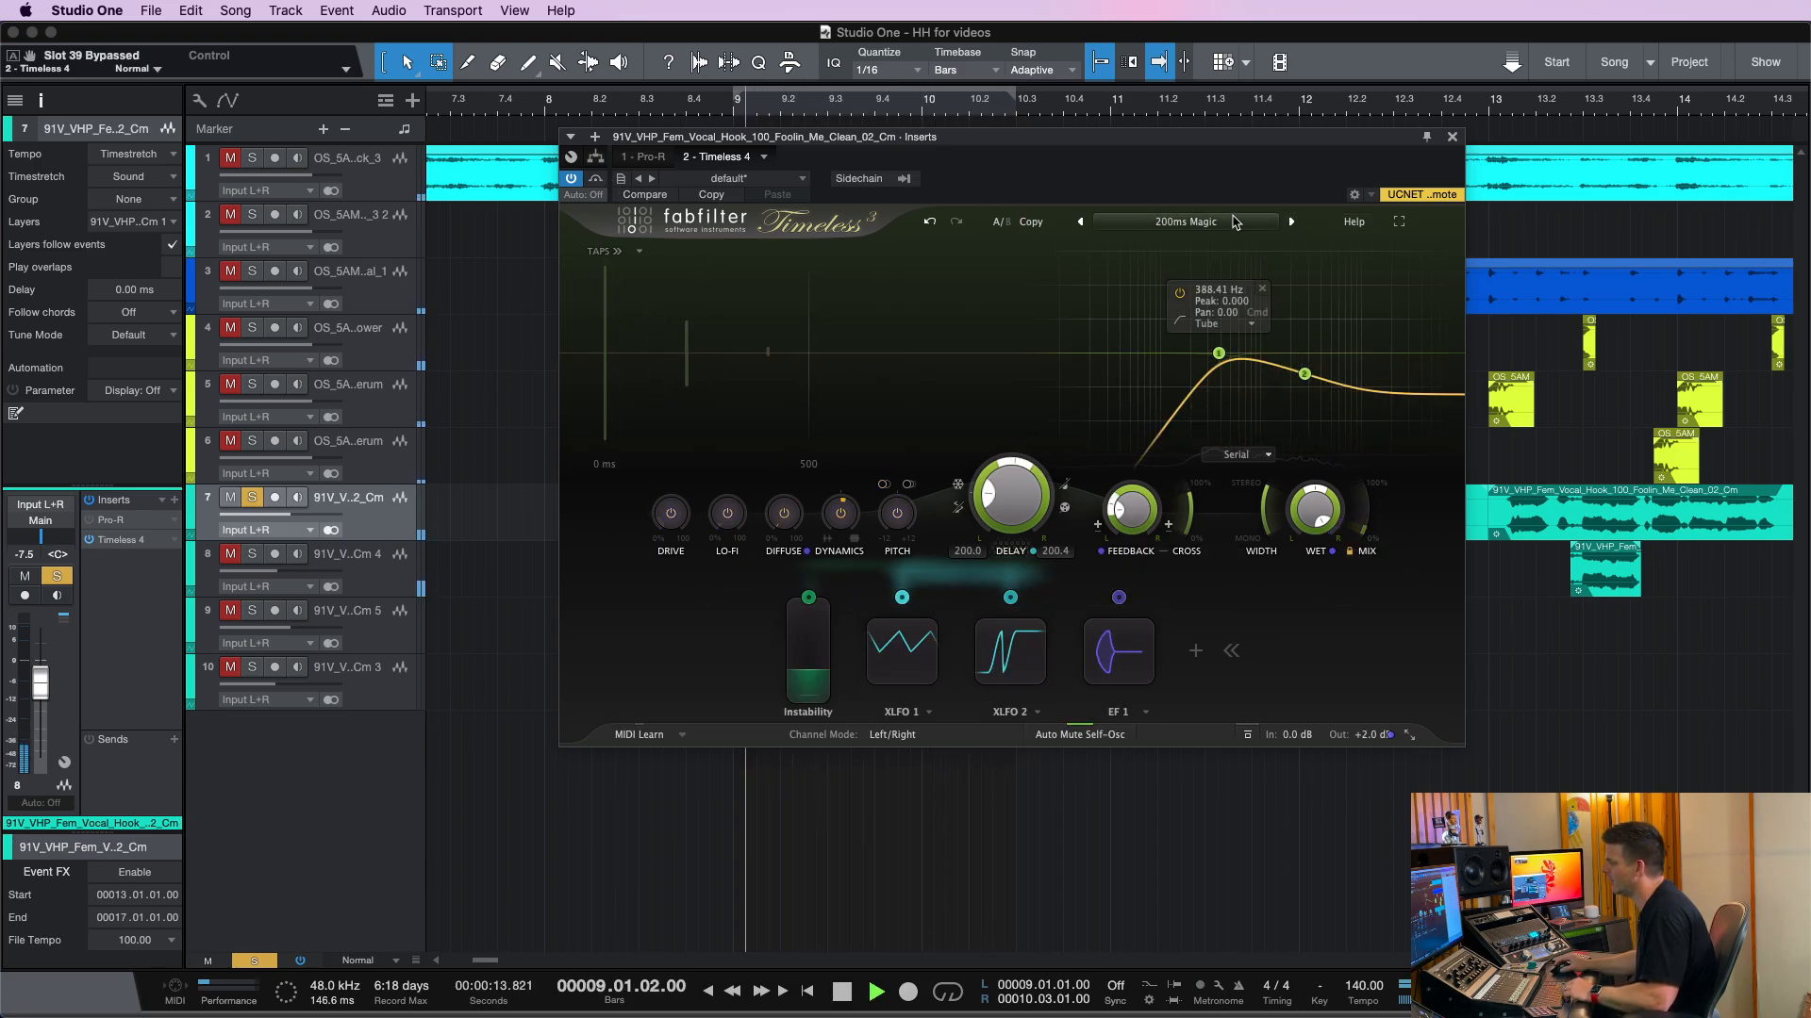
left_click(1292, 222)
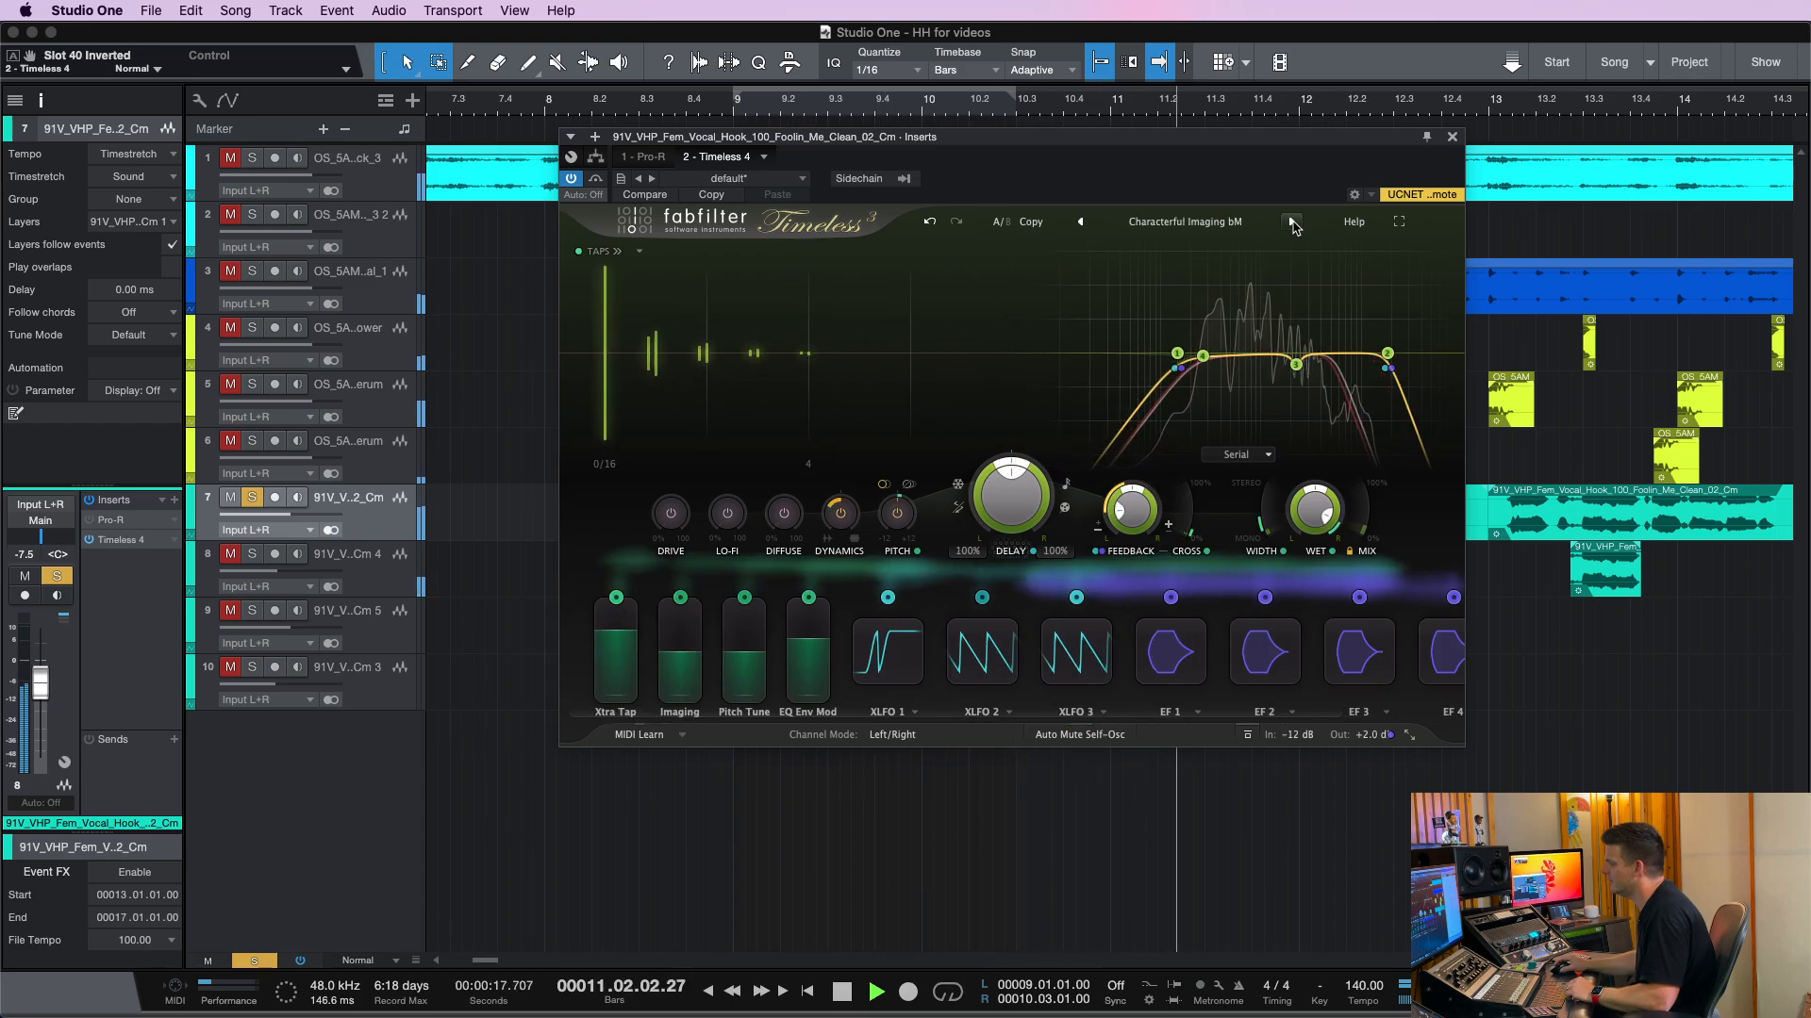
key("space")
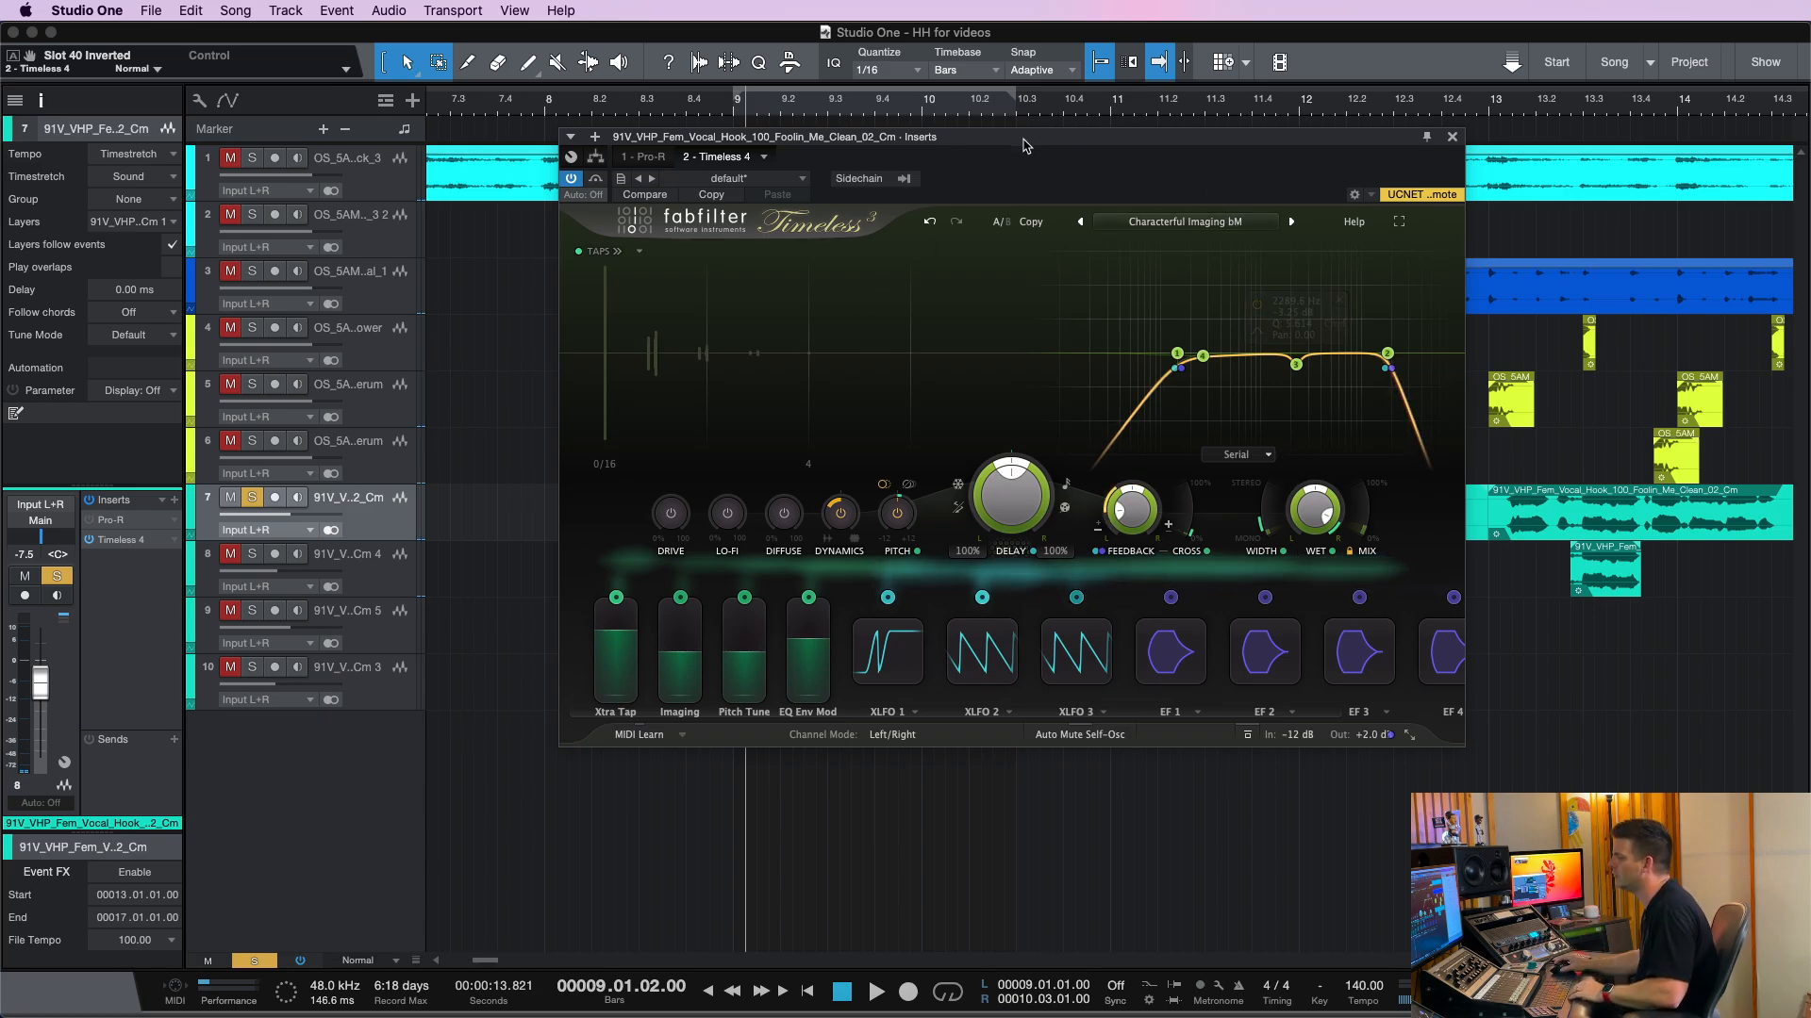
key("space")
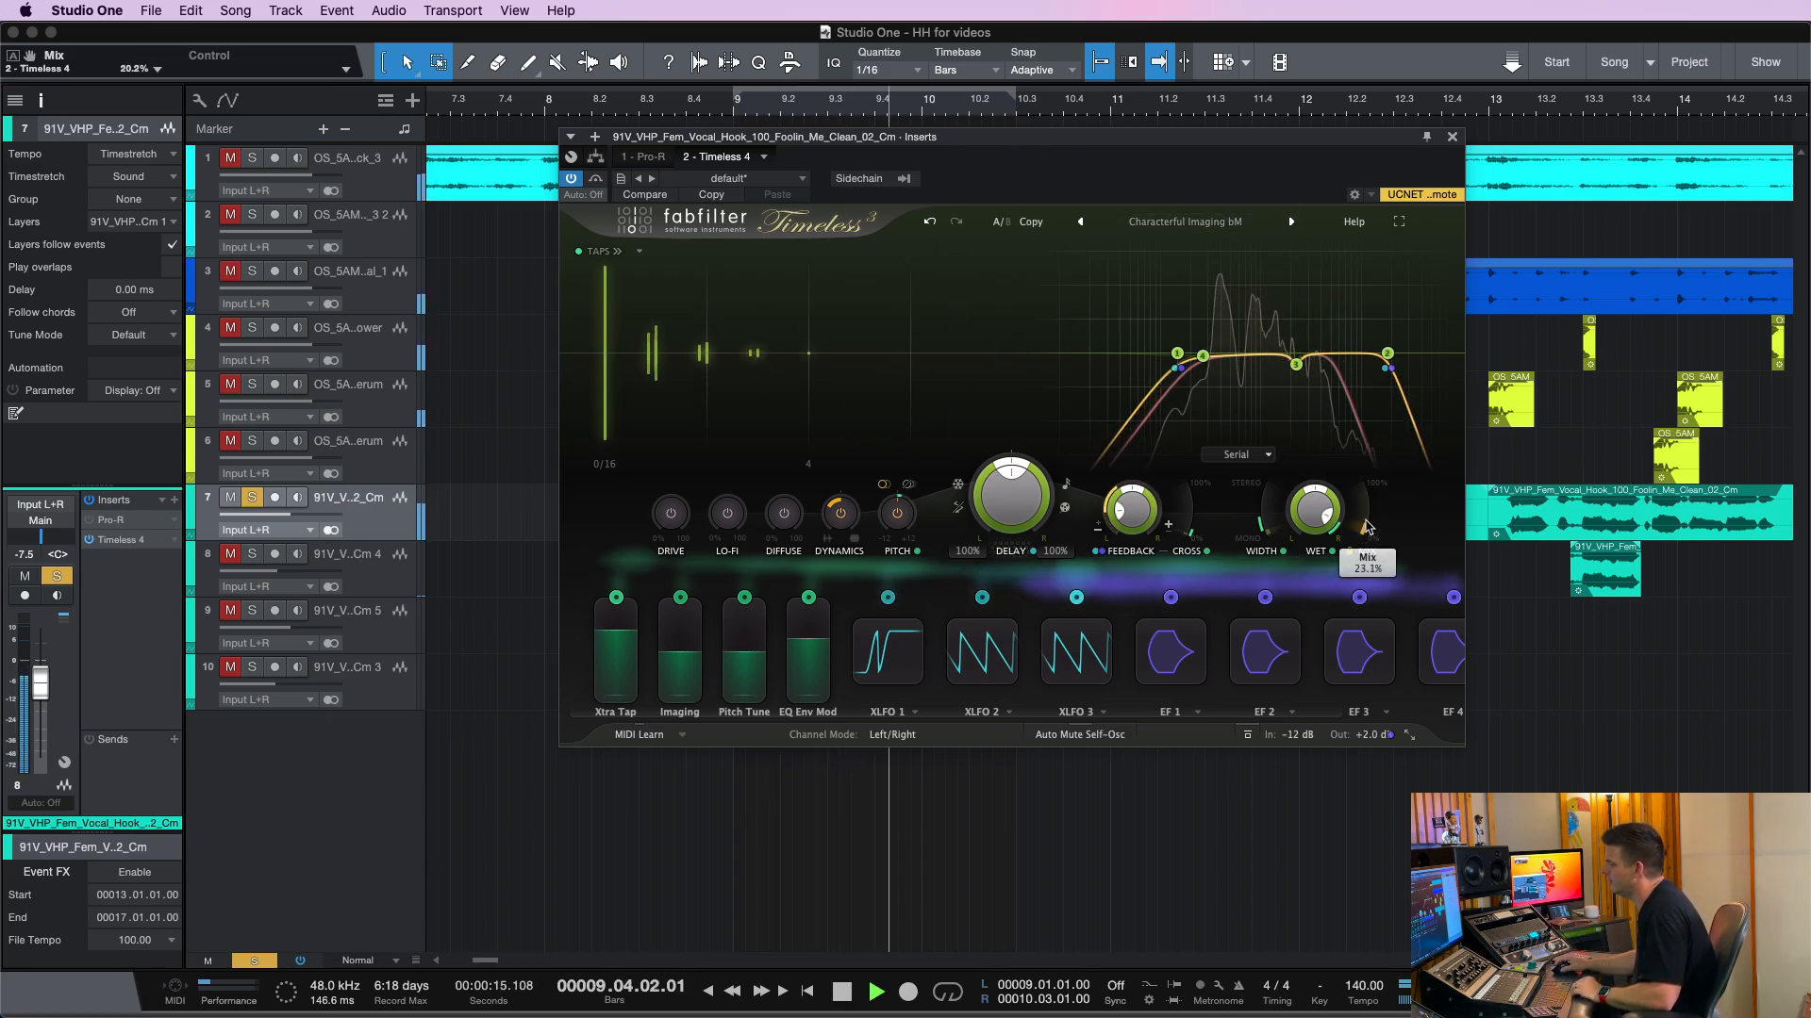